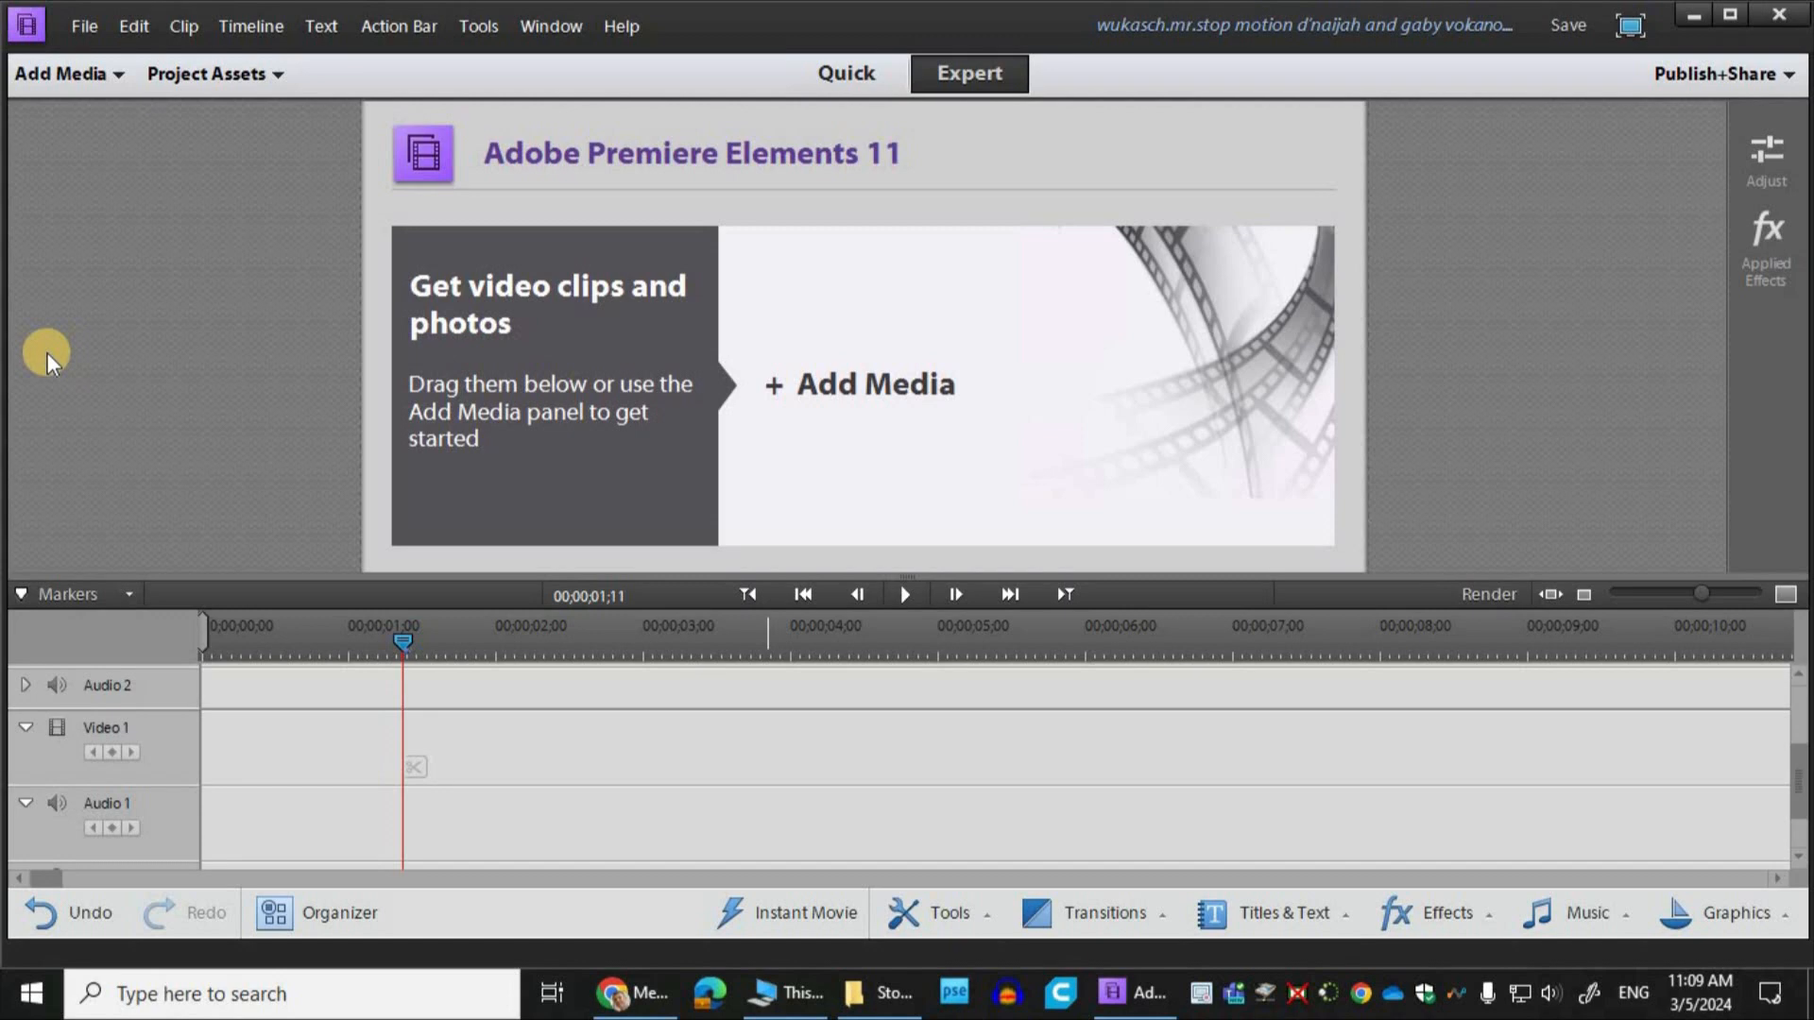
Step: Create a new project using the NTSC AVCHD Full HD 1080i 30 preset
left_click(85, 28)
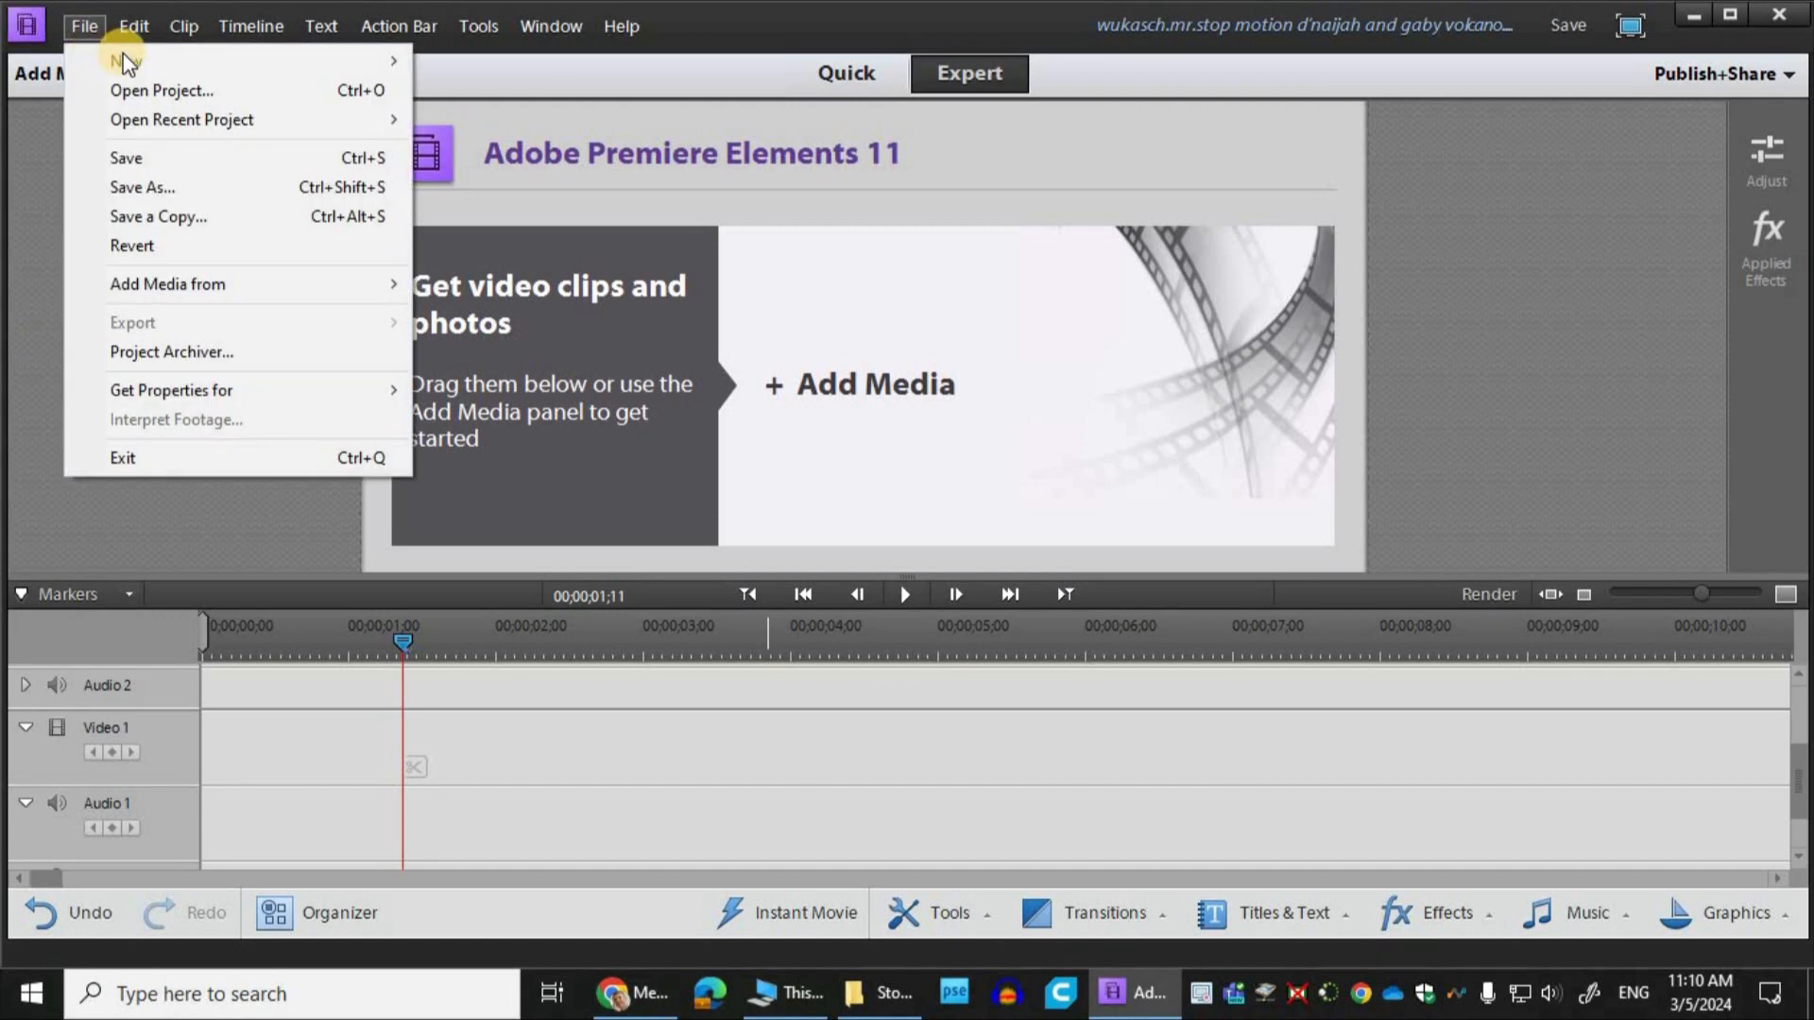
mouse_move(122, 53)
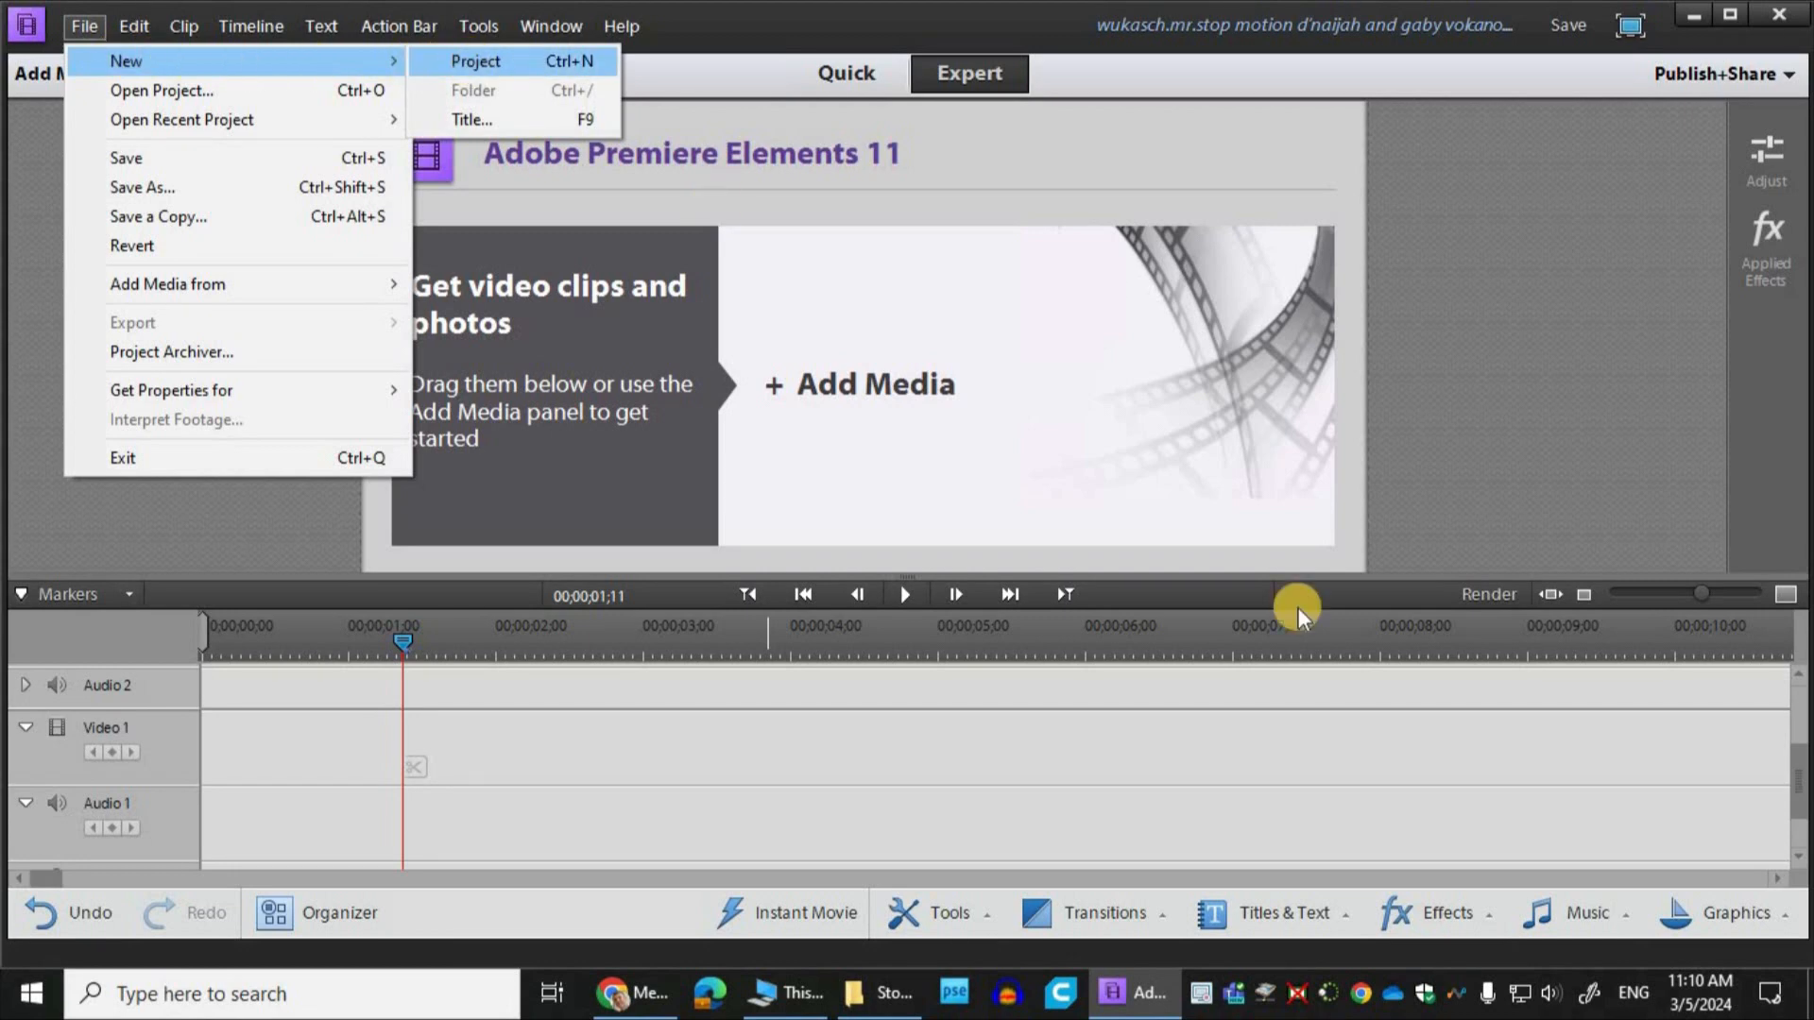
left_click(518, 60)
left_click(1003, 527)
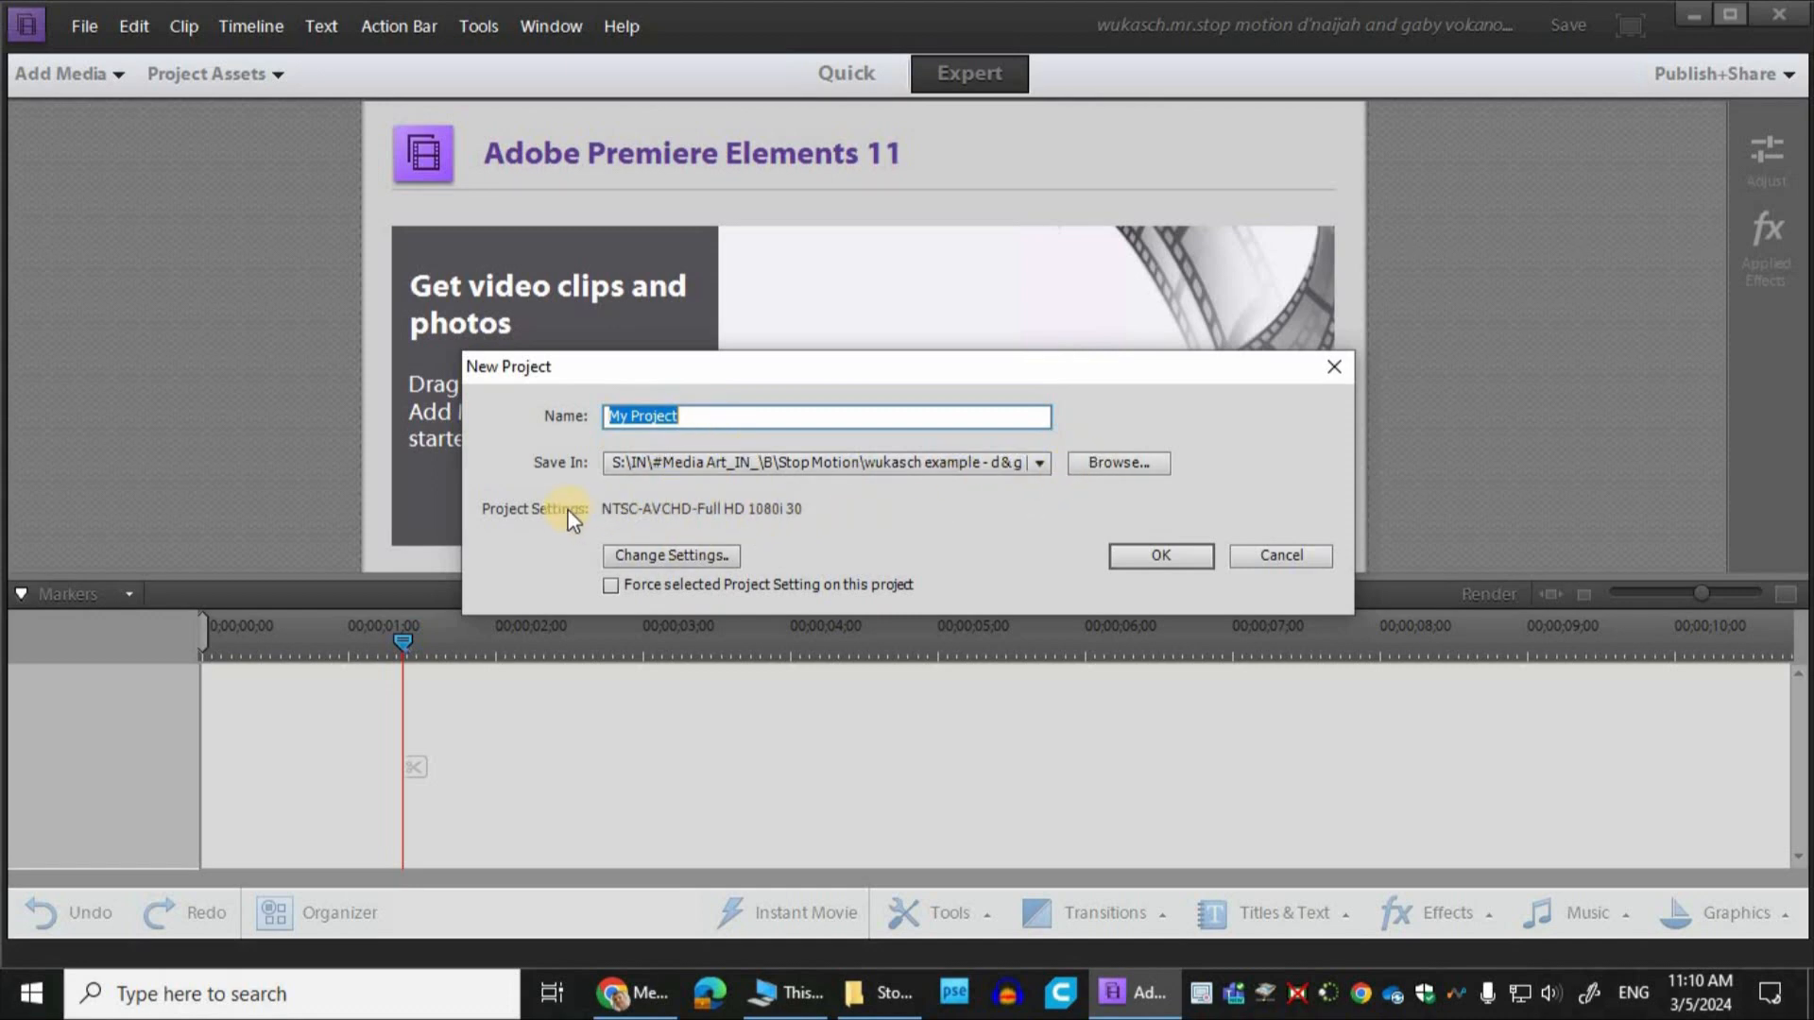
left_click(693, 556)
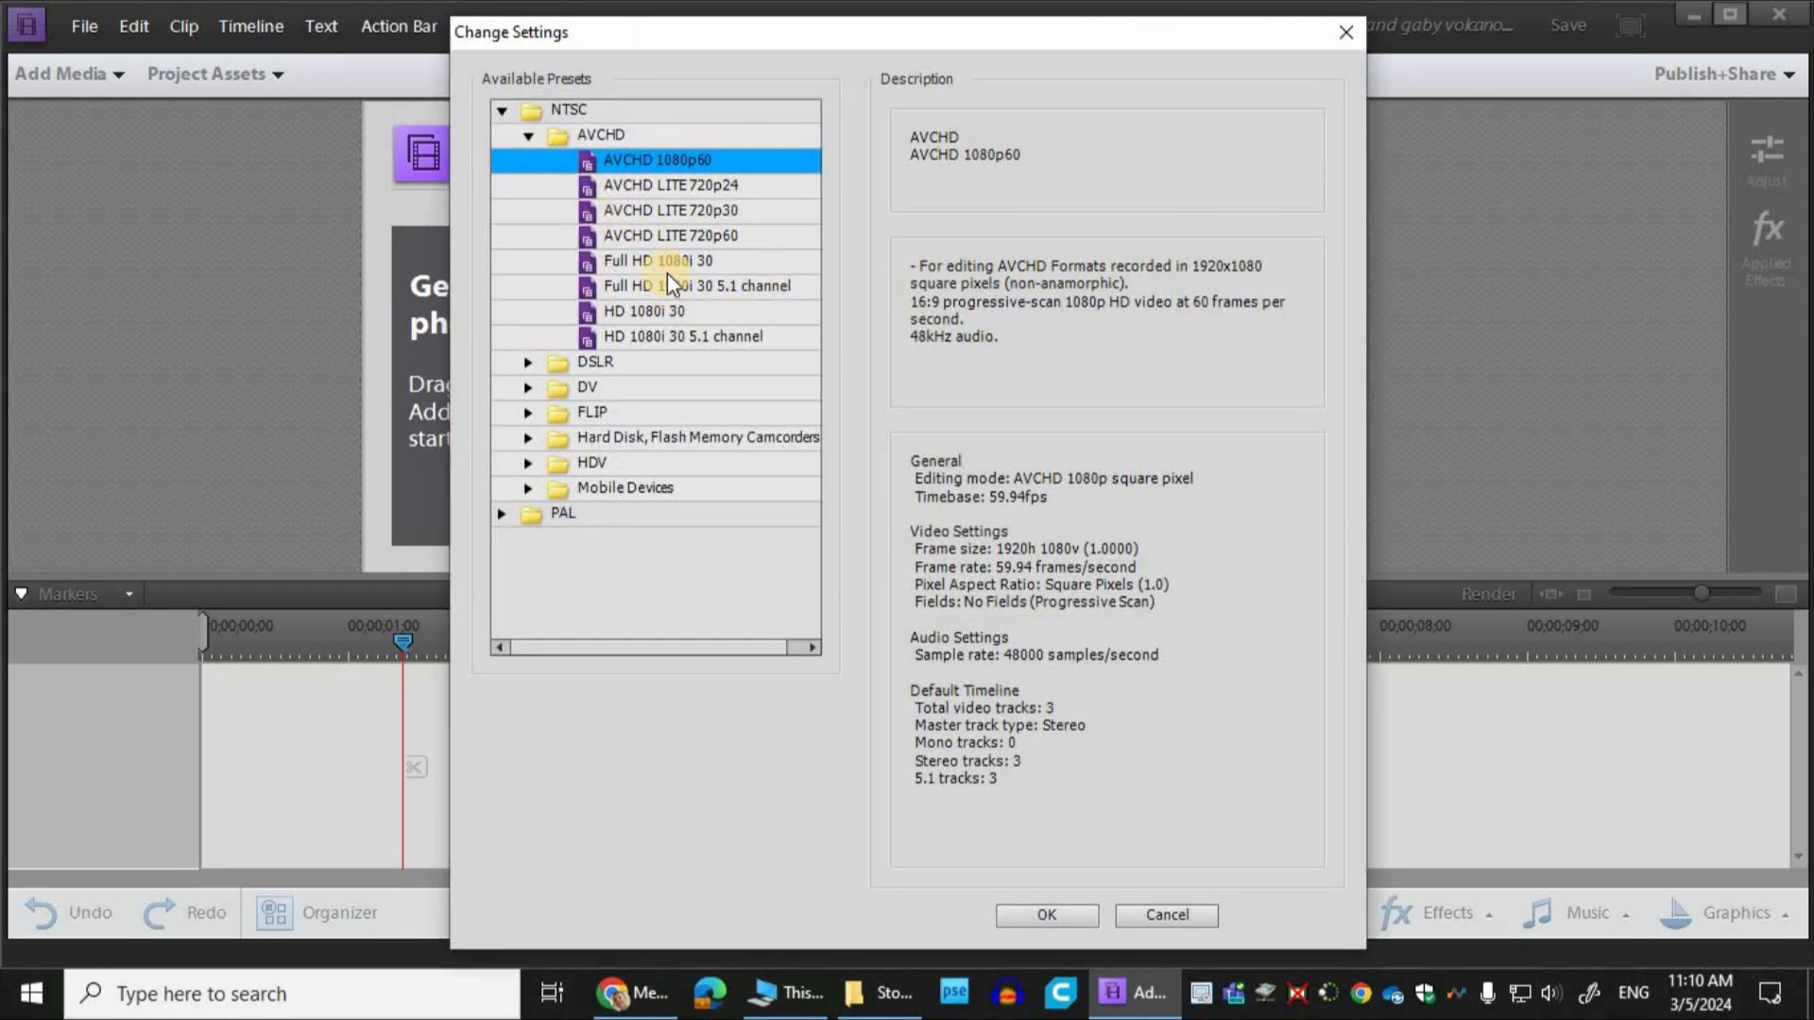
left_click(670, 264)
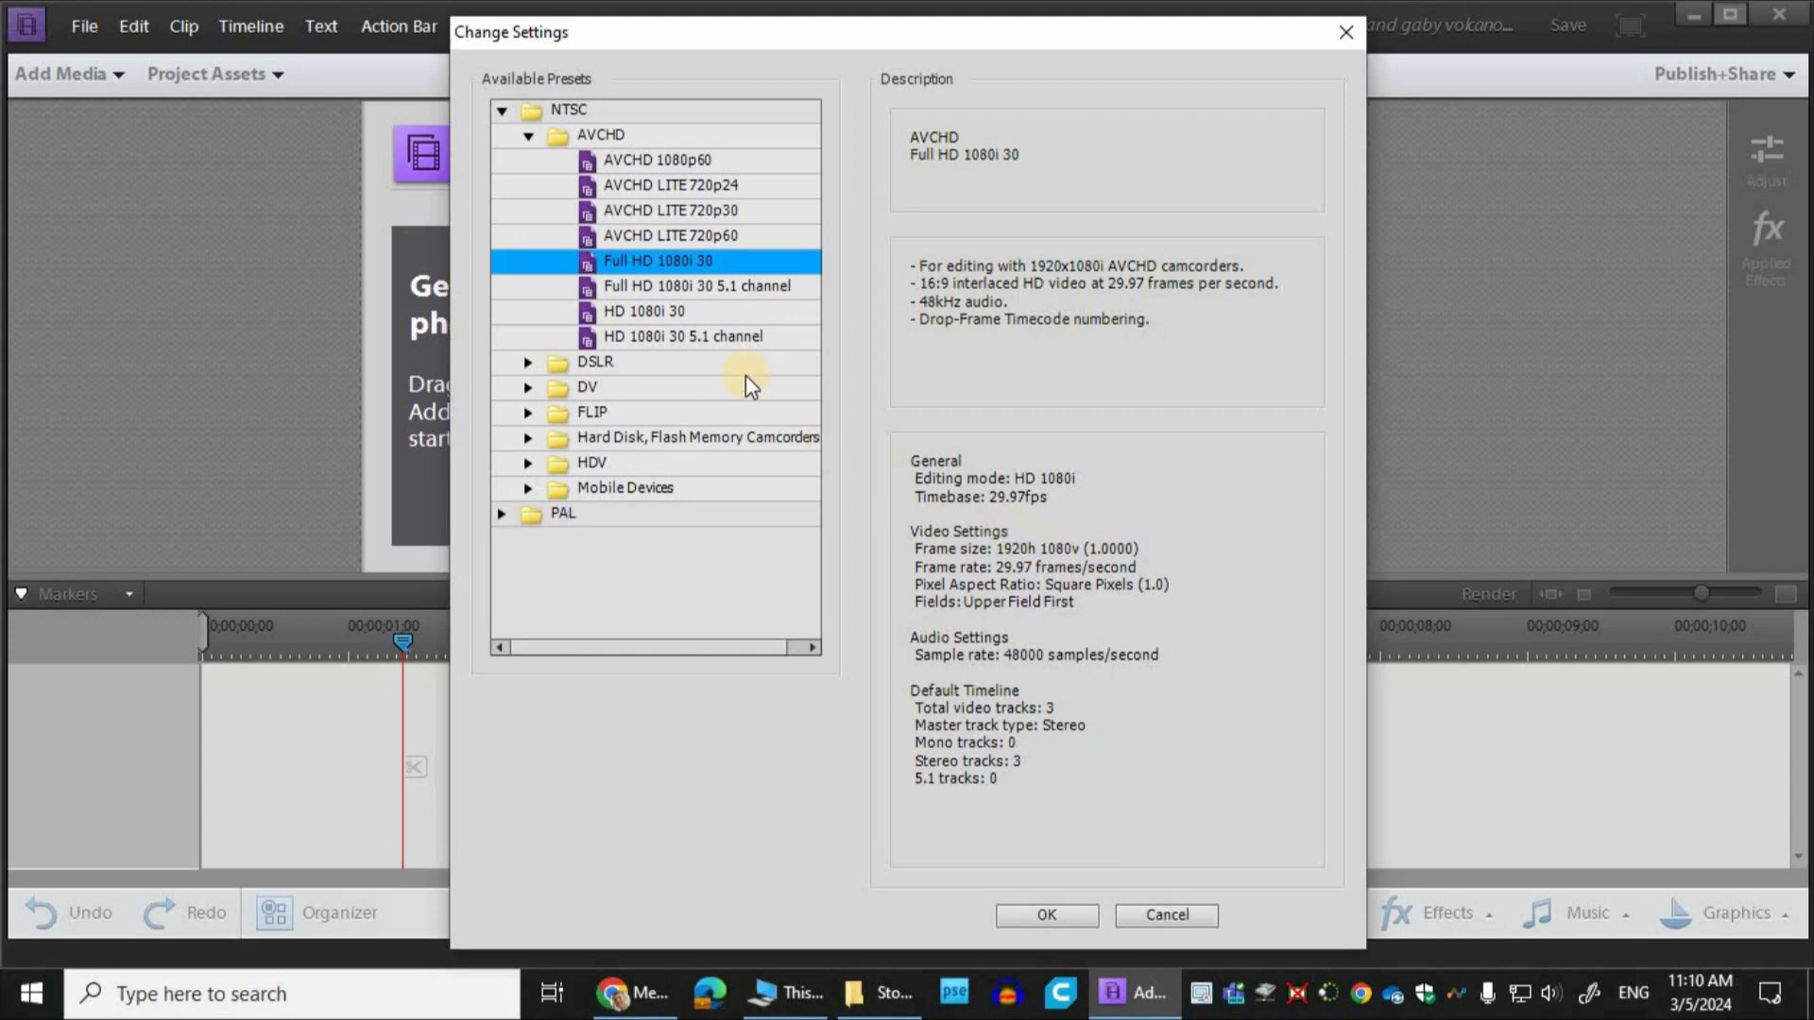
left_click(529, 387)
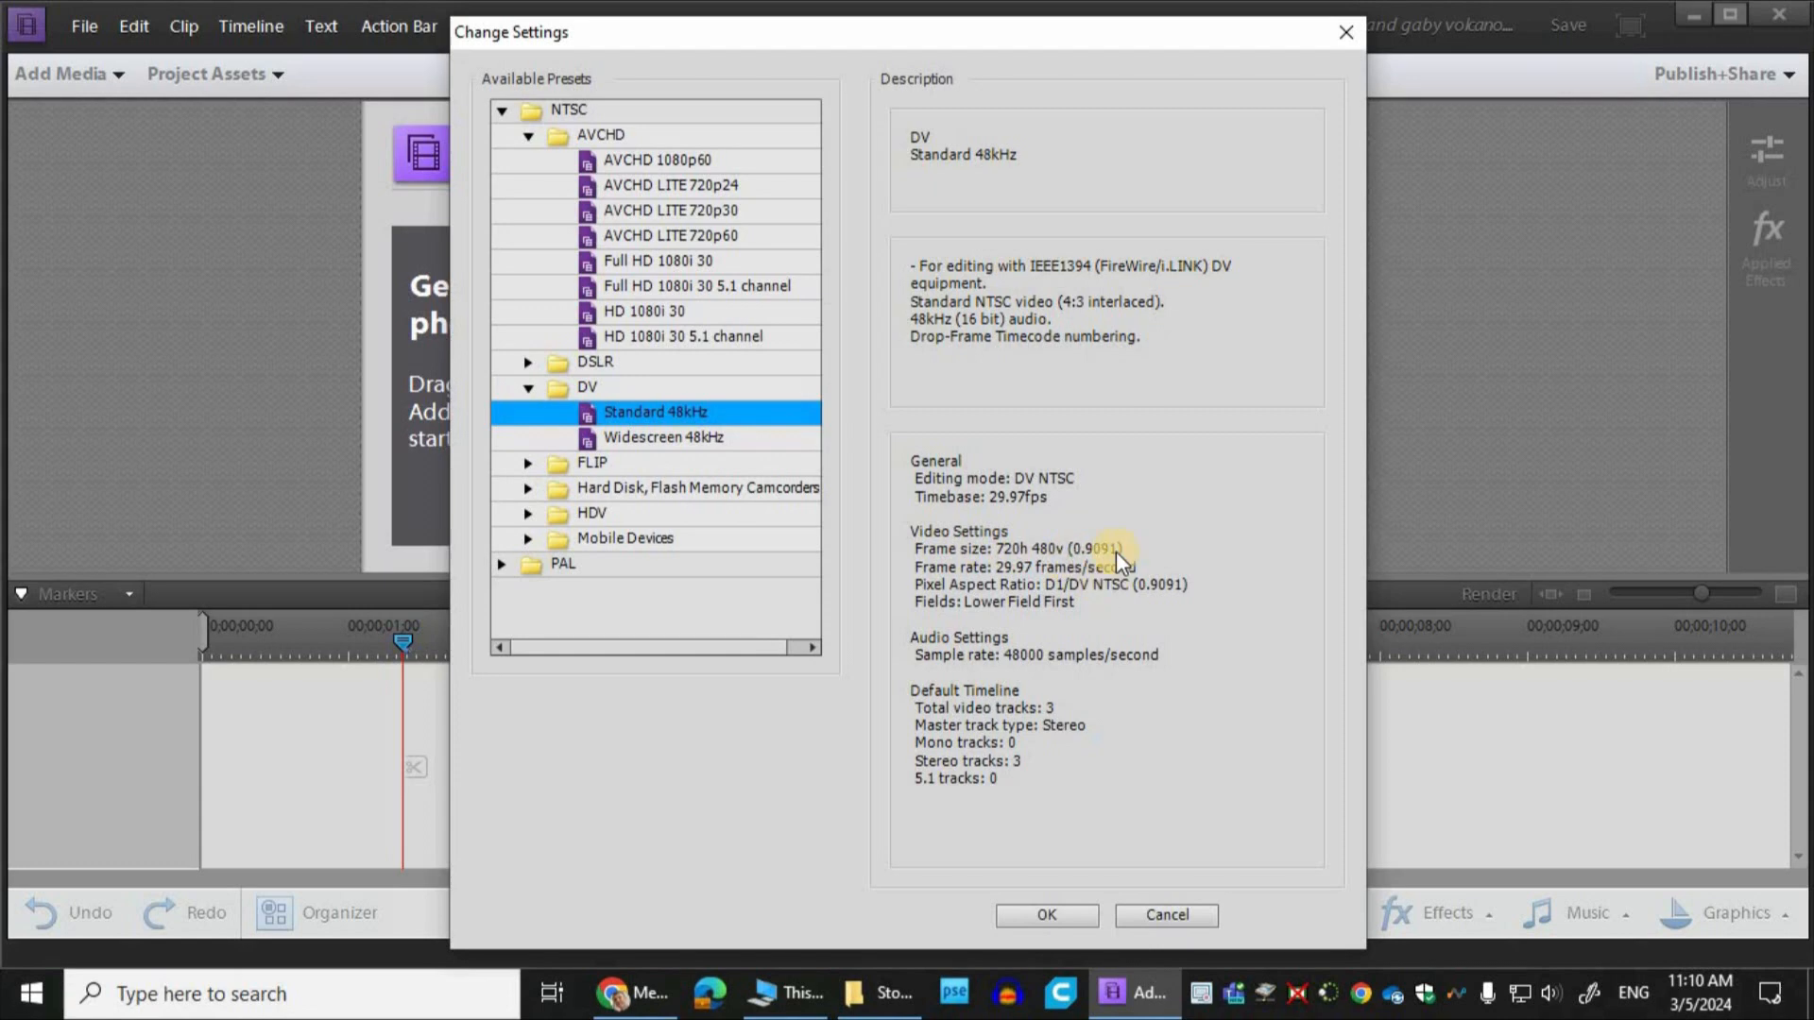
left_click(653, 258)
left_click(1064, 907)
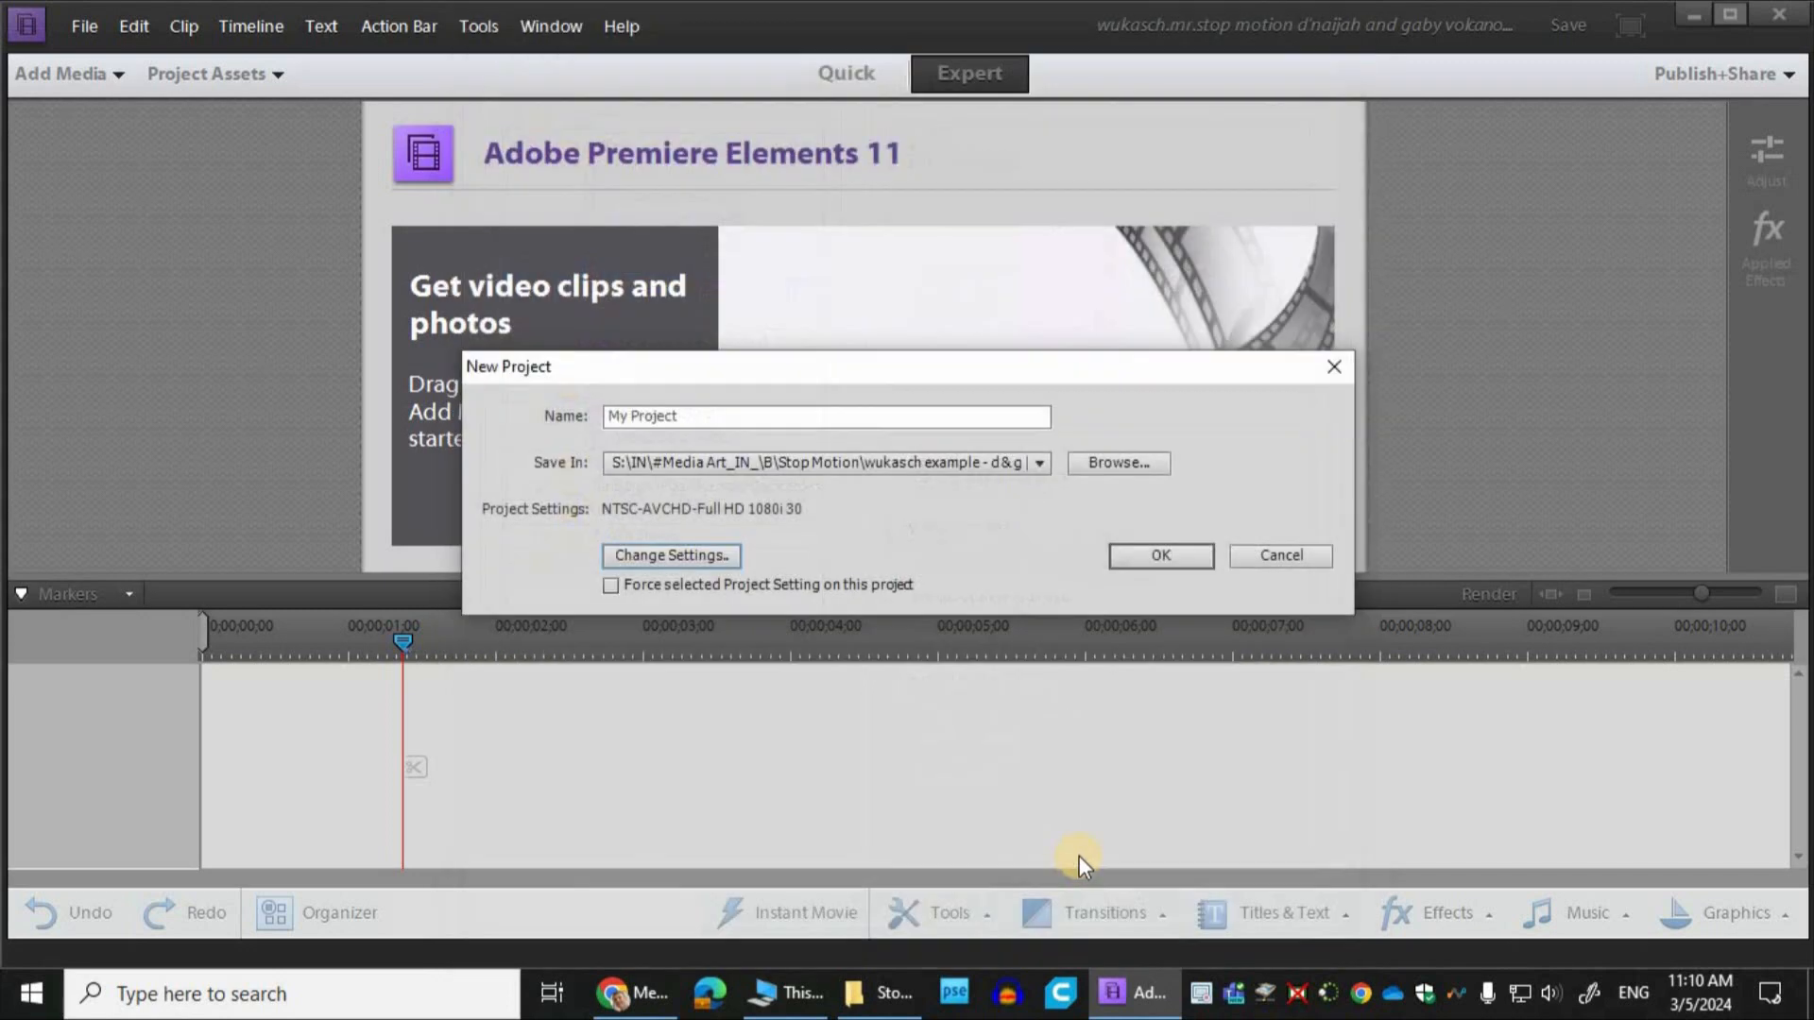
key("Return")
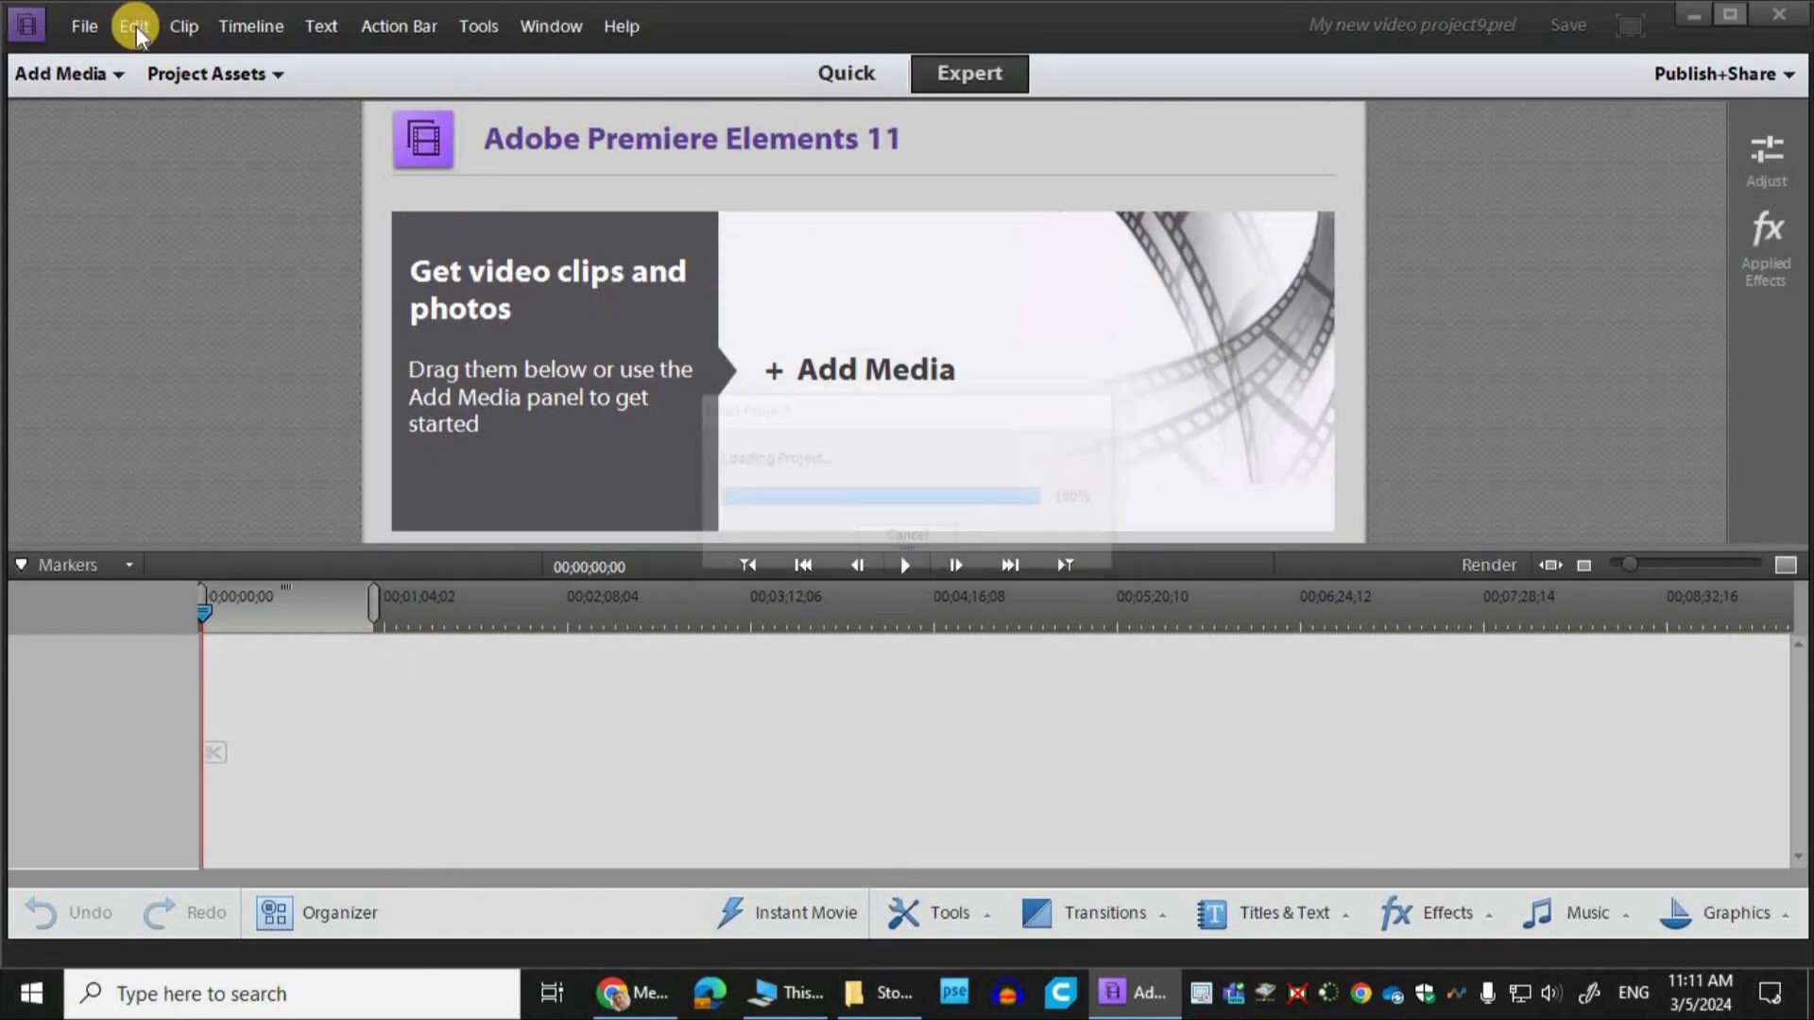
Step: Delete all the existing clips from the Video 1 track to empty the timeline
left_click_drag(1311, 826, 176, 733)
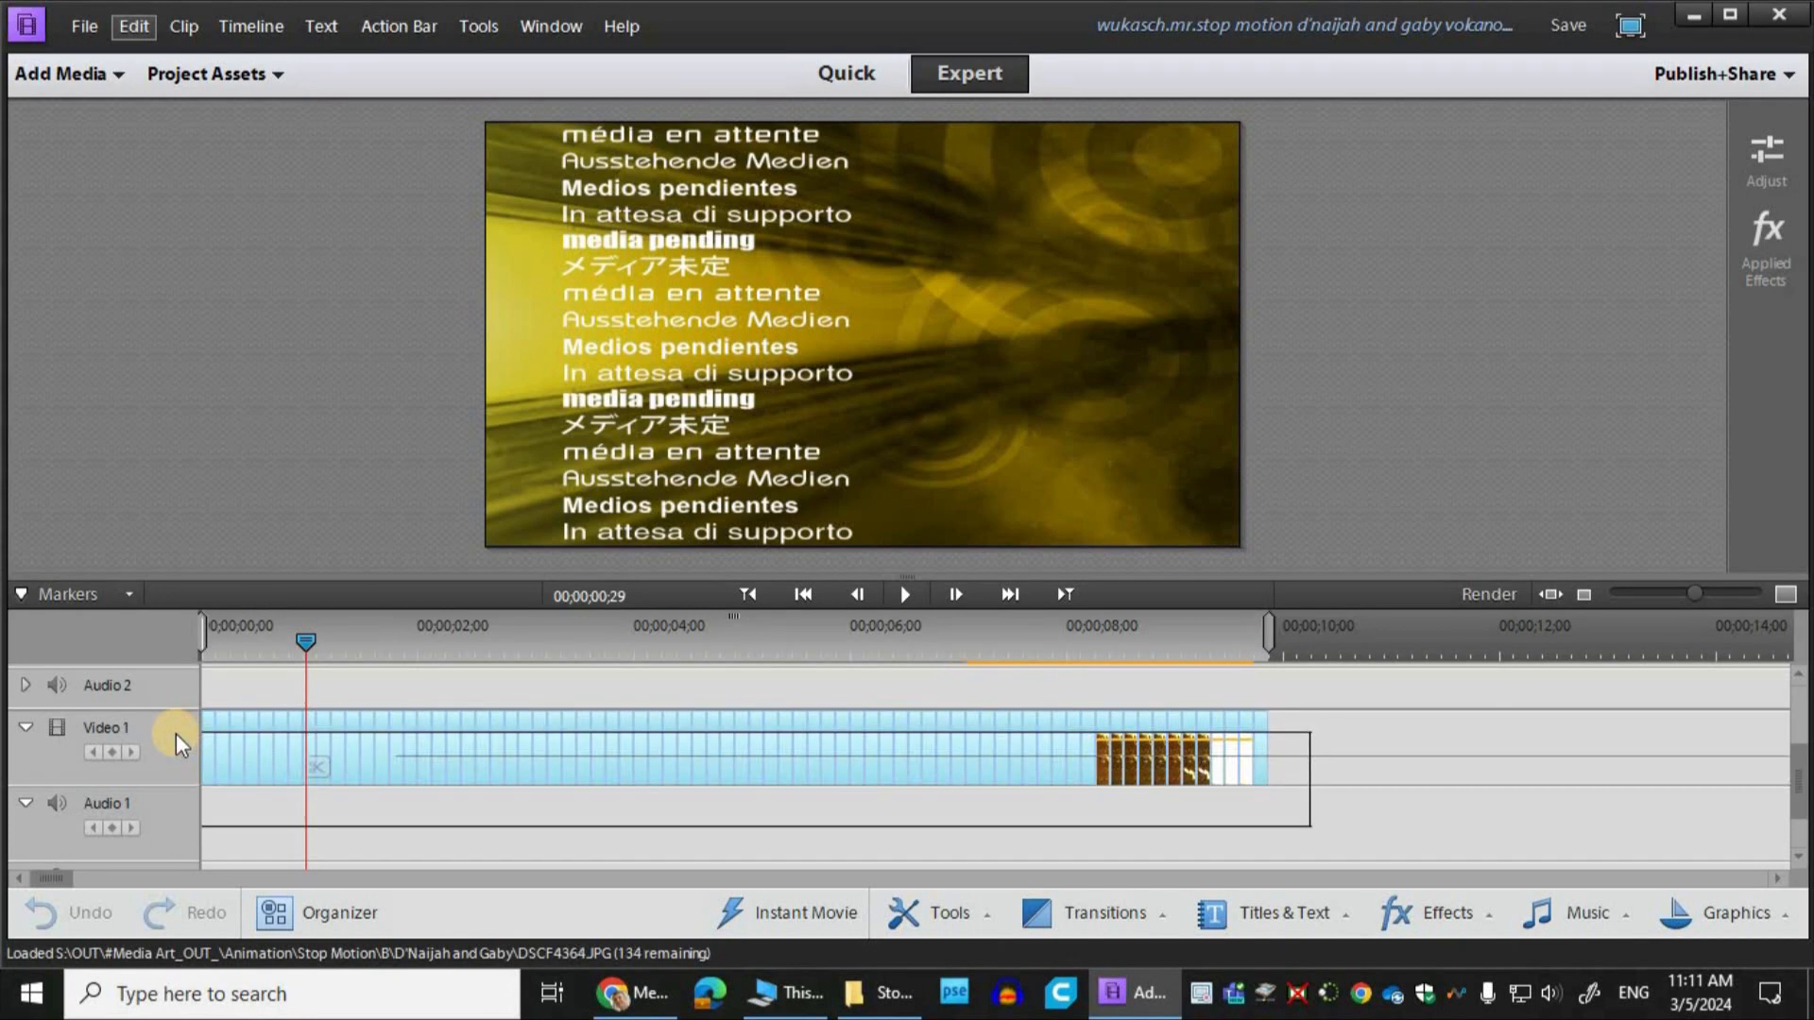
key("Delete")
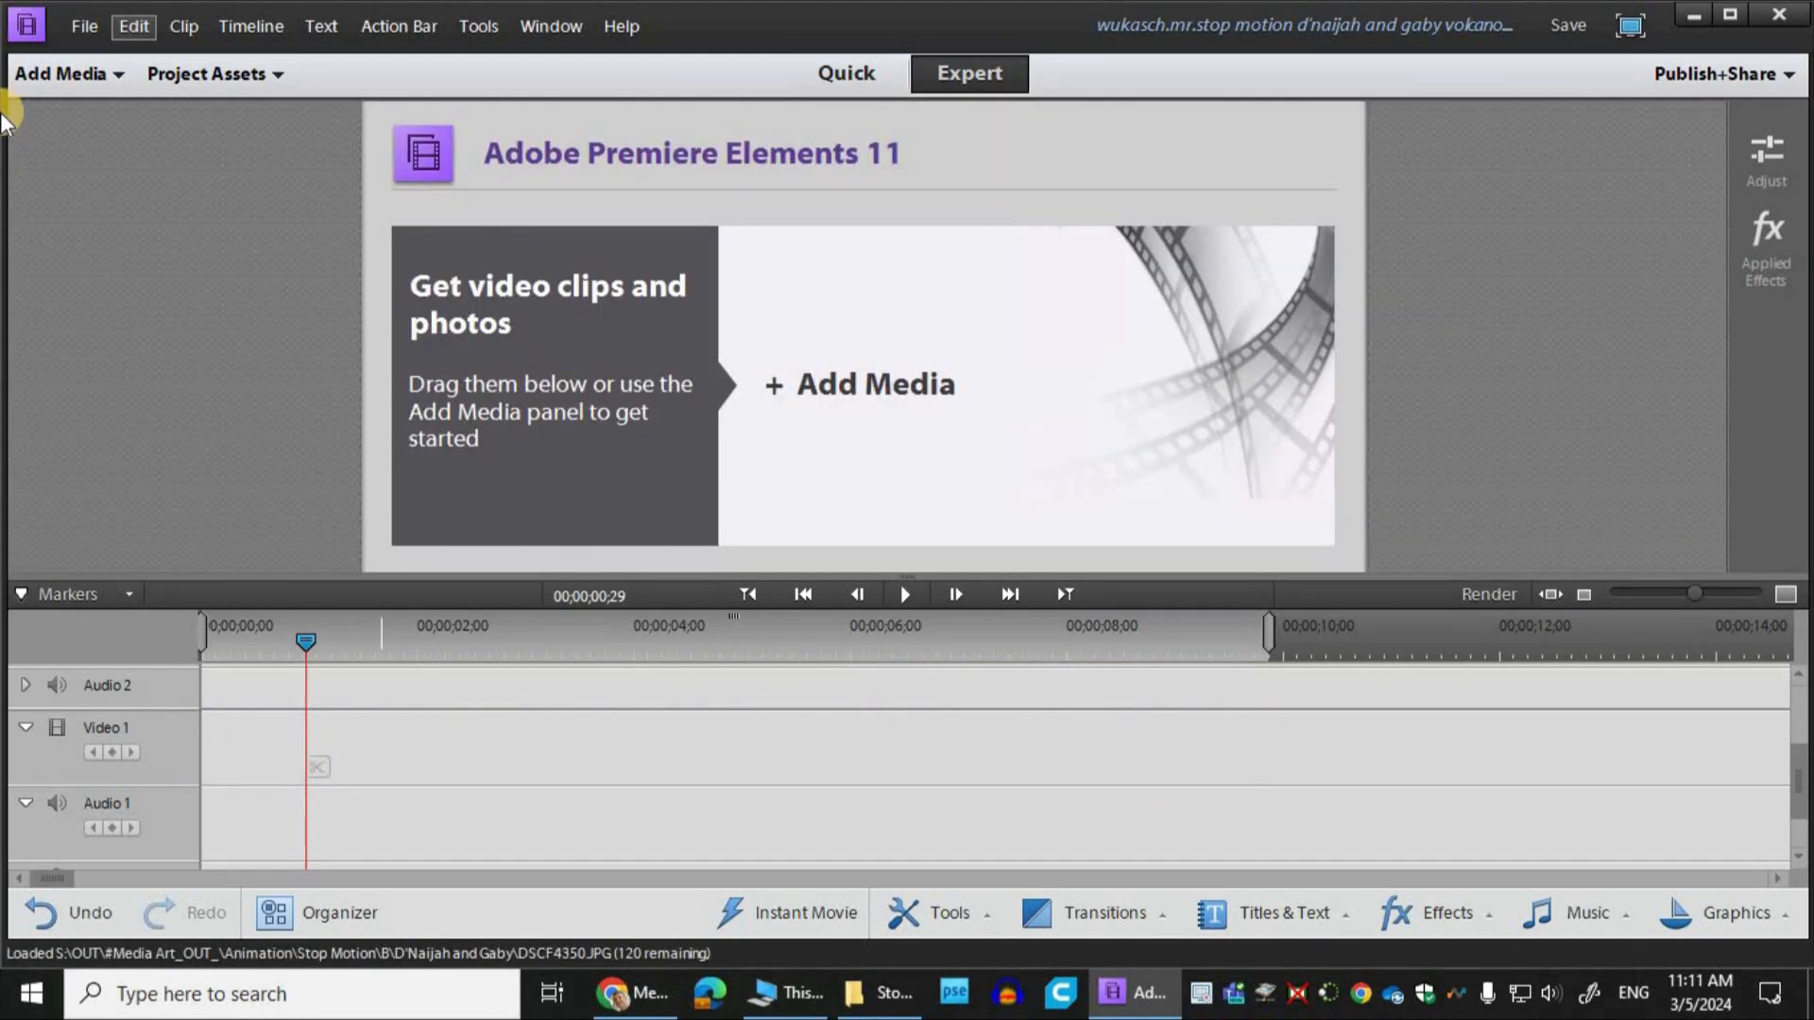
Step: Set the still image default duration to 4 frames in the general preferences
left_click(145, 26)
mouse_move(517, 638)
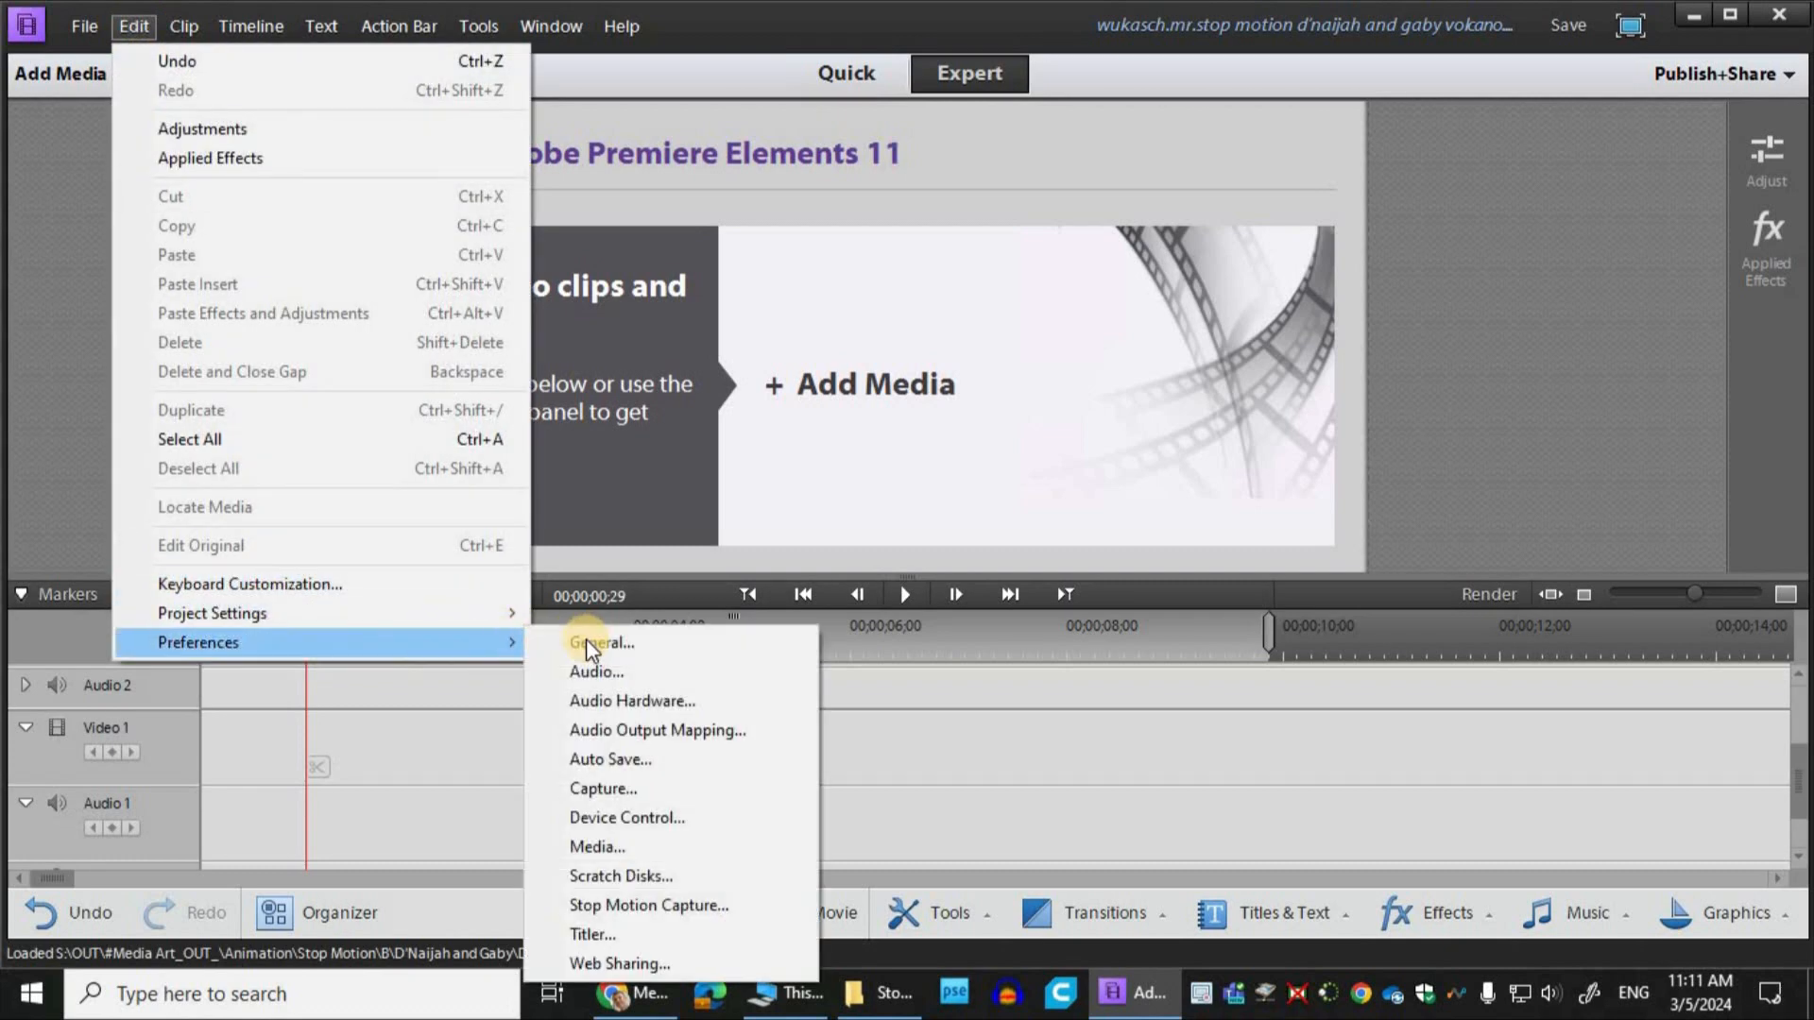
left_click(599, 641)
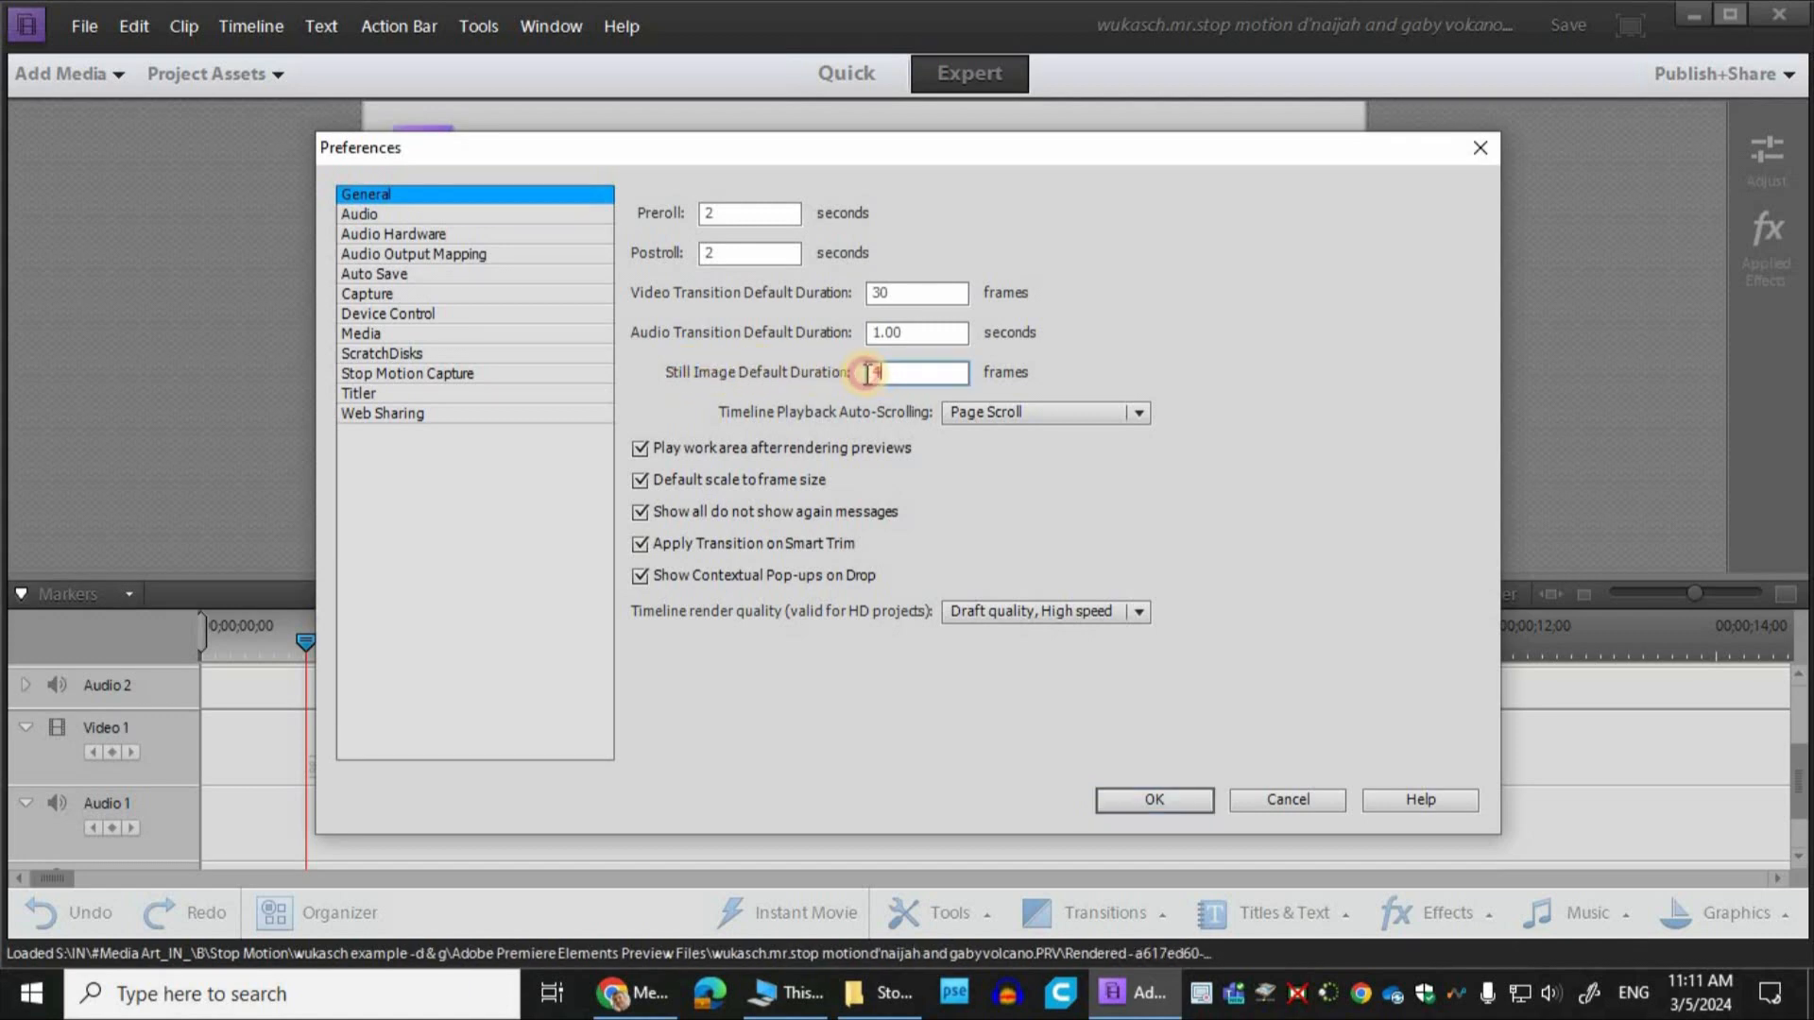
double_click(904, 368)
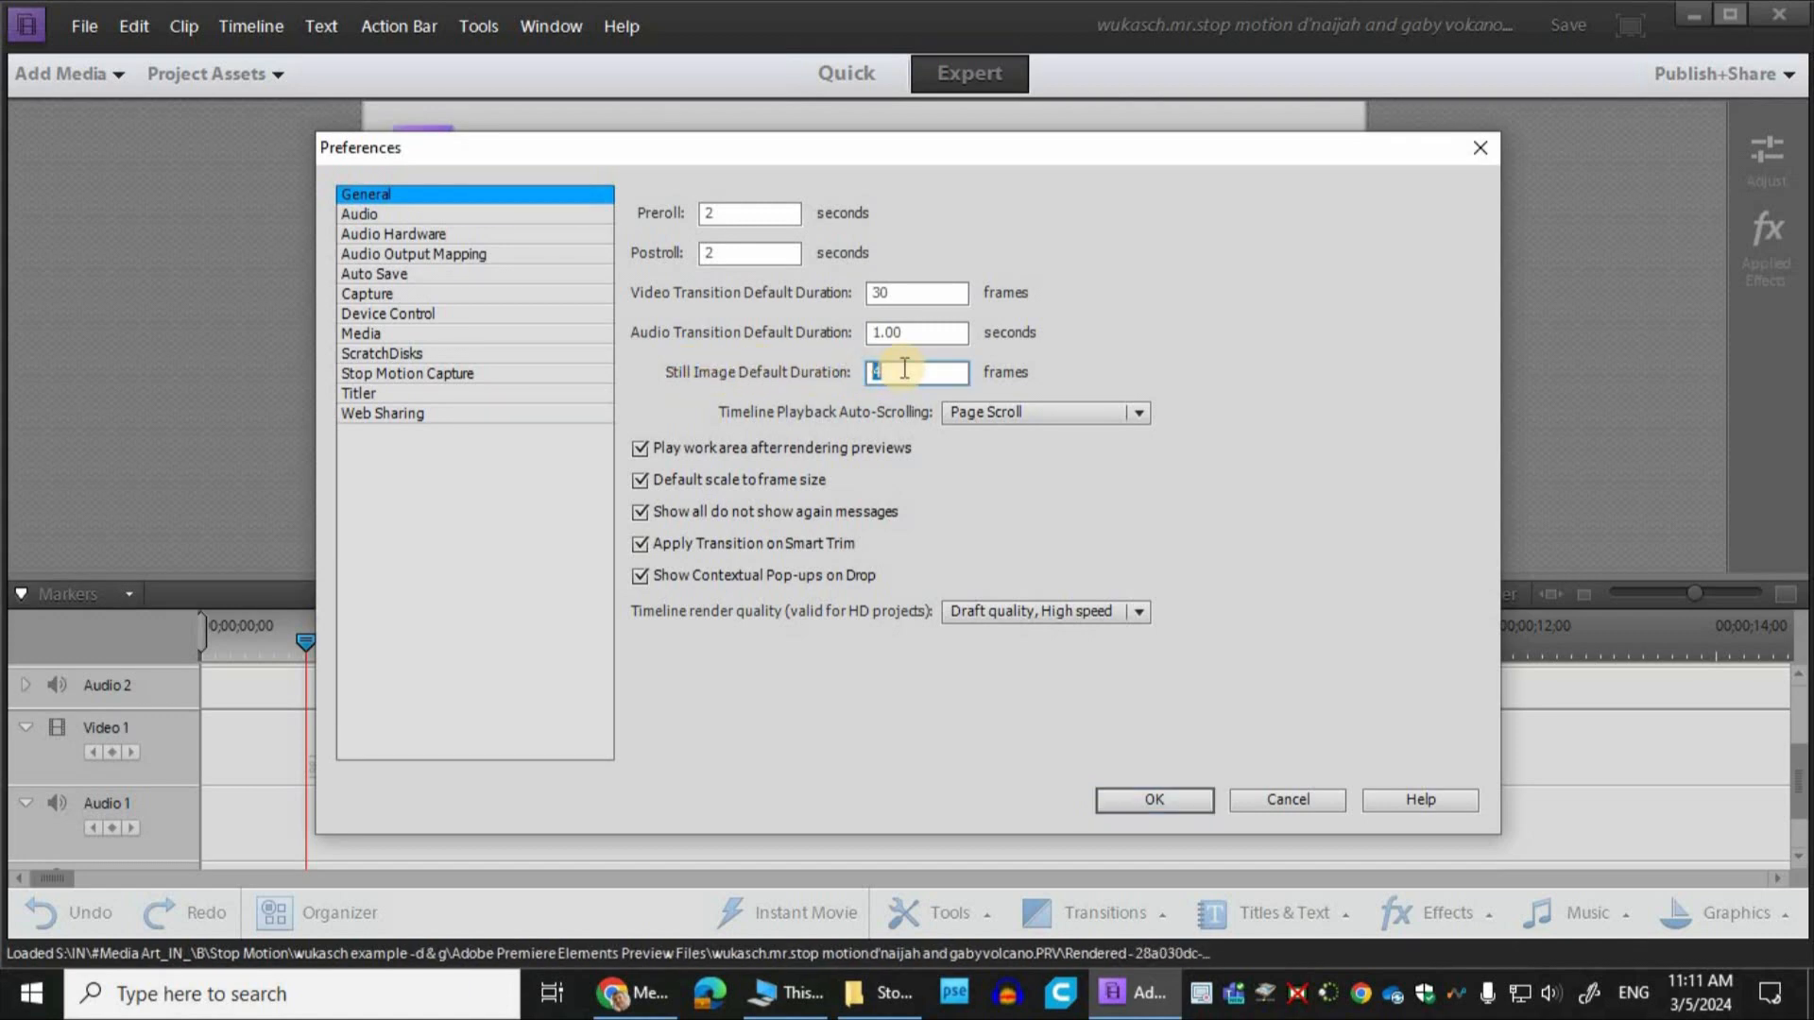
left_click(1156, 803)
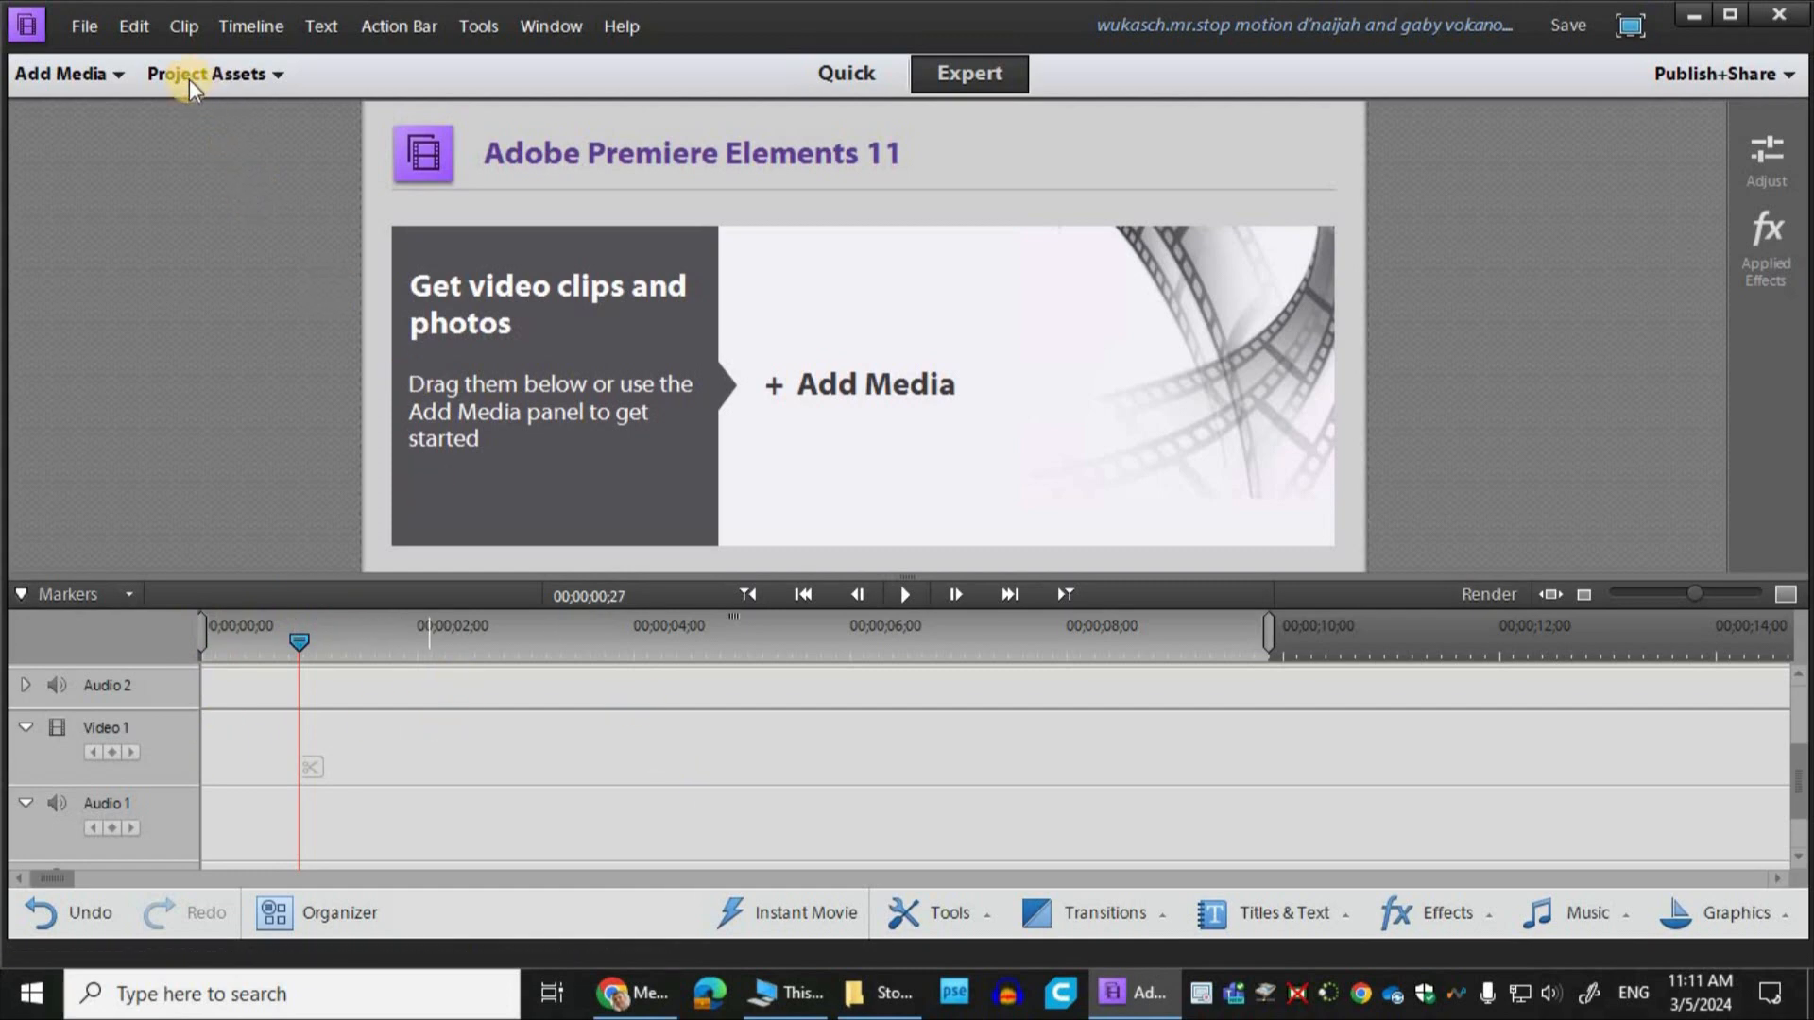
Step: Import the photos DSCF4304.JPG through DSCF4385.JPG from the students' stop motion folder into the project
left_click(104, 74)
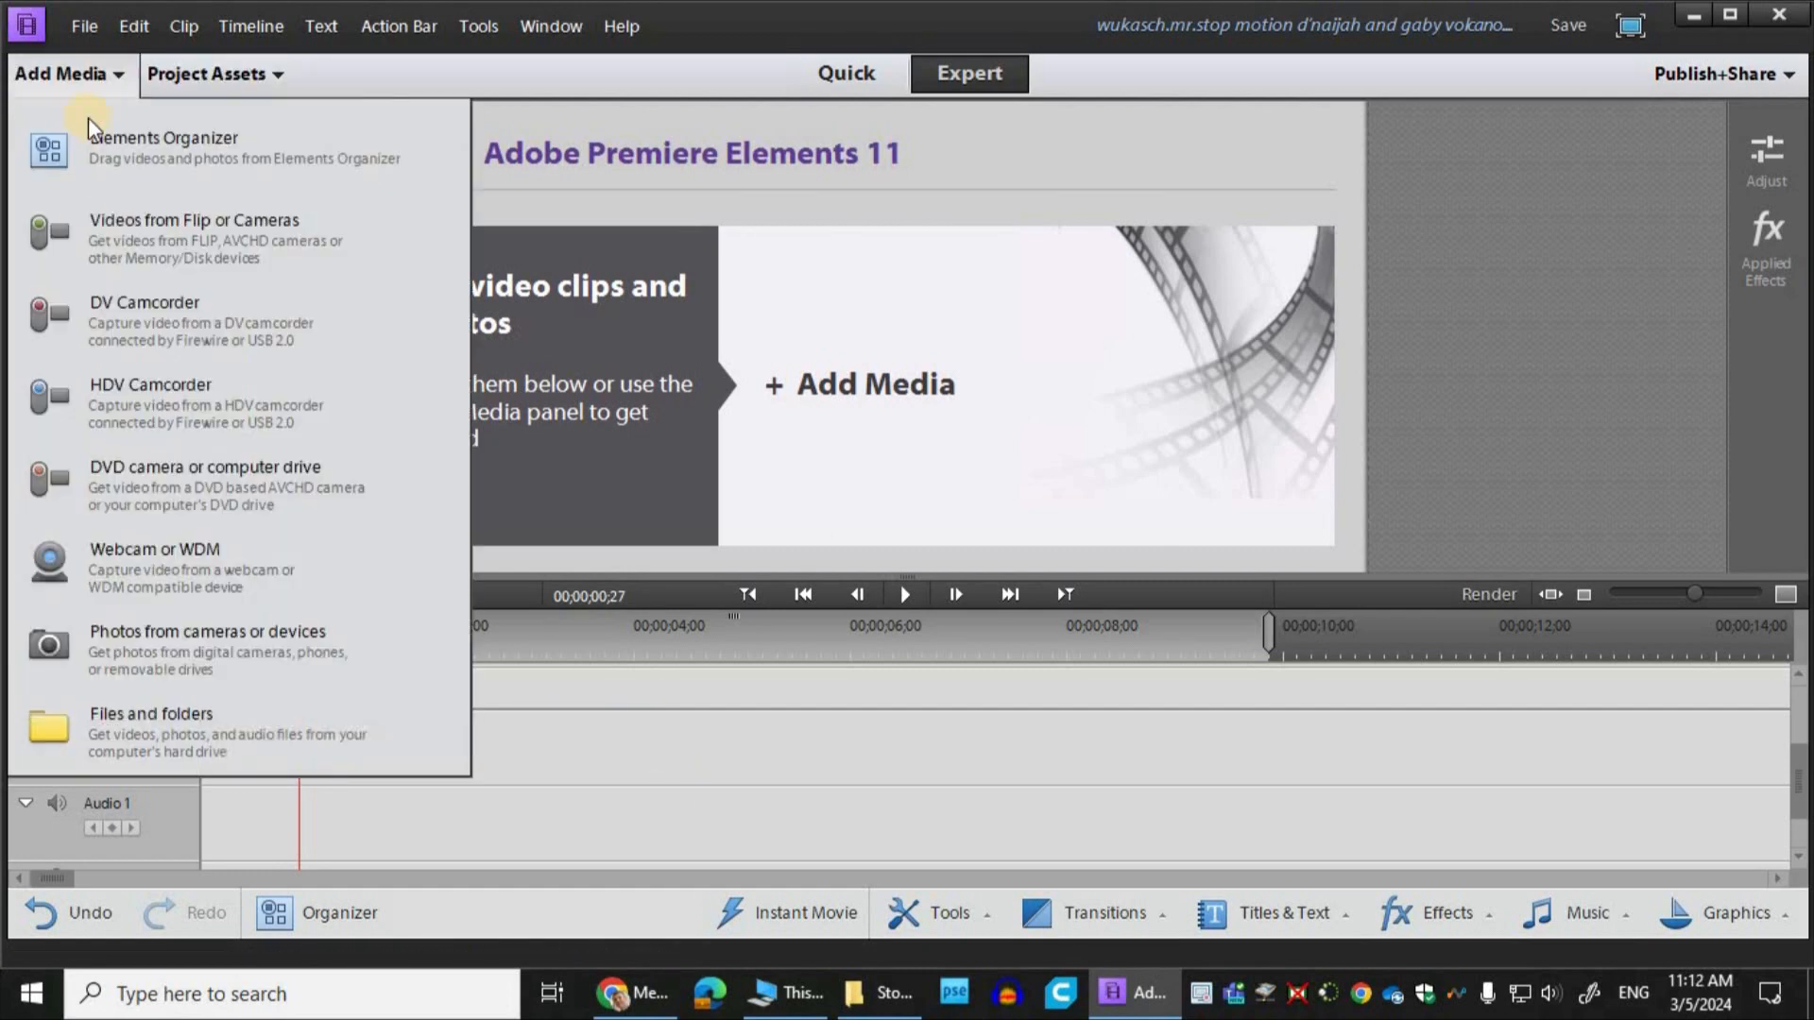
left_click(155, 730)
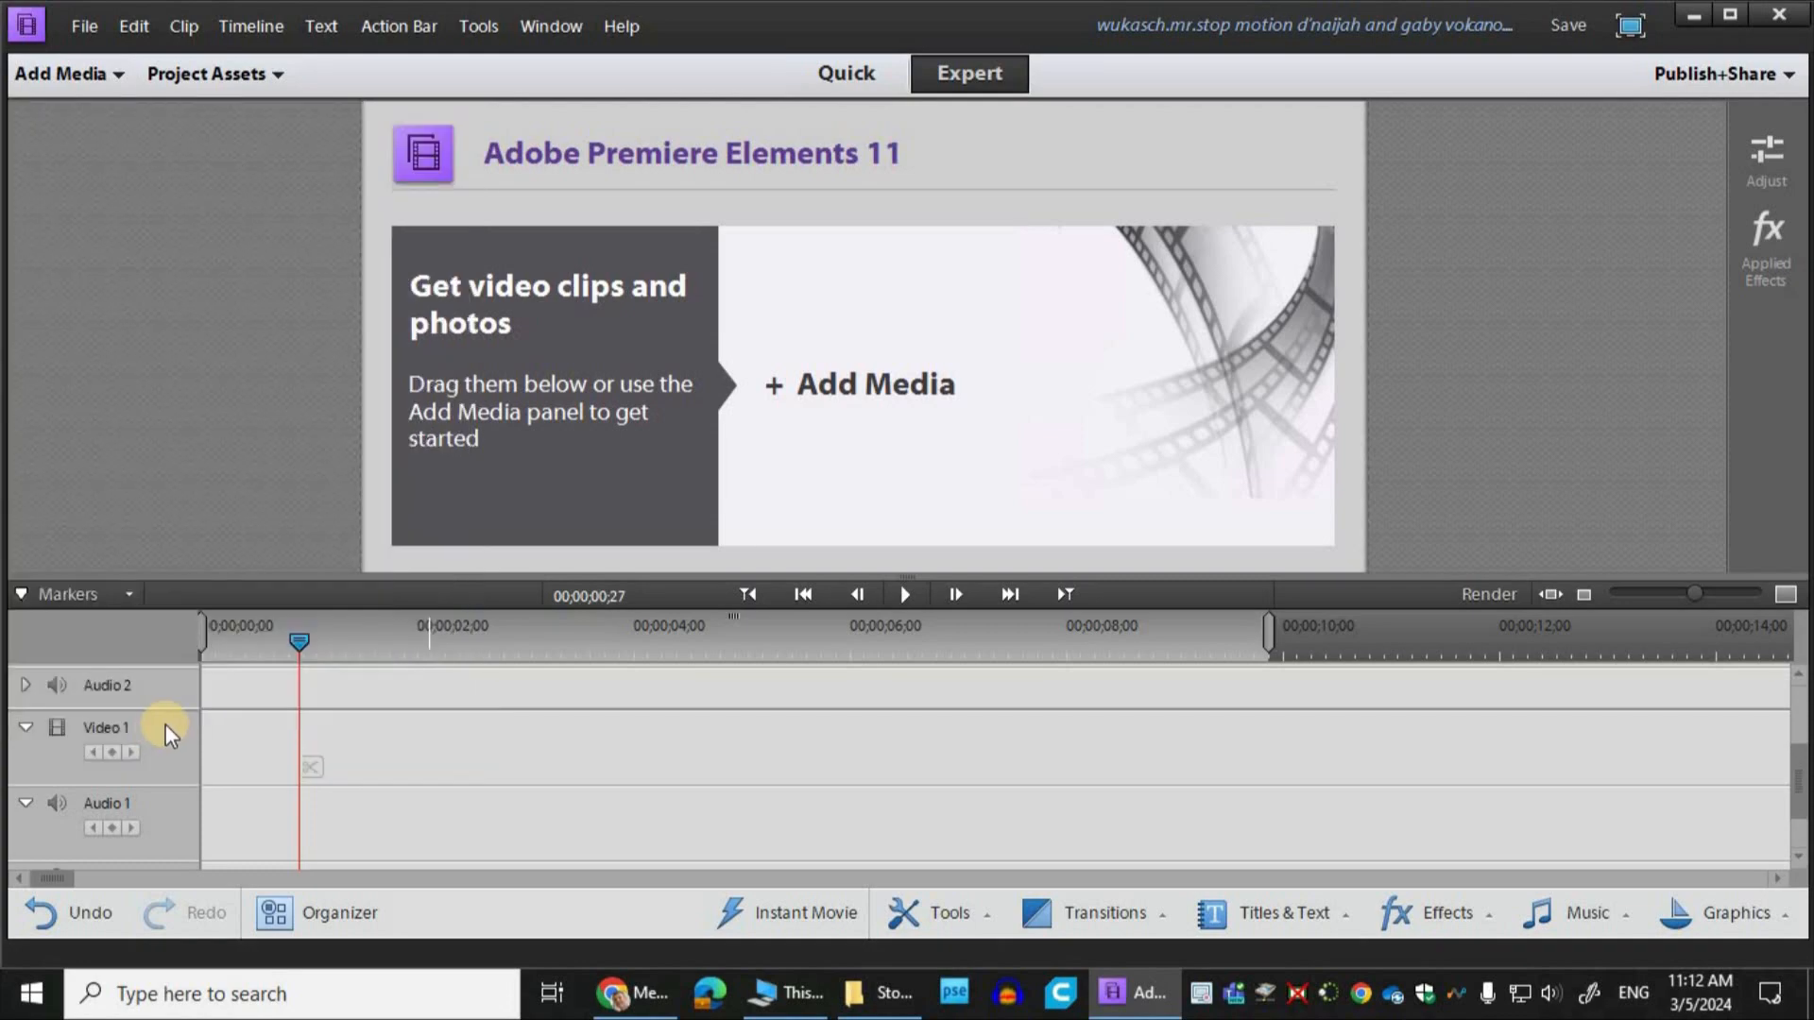
left_click(782, 220)
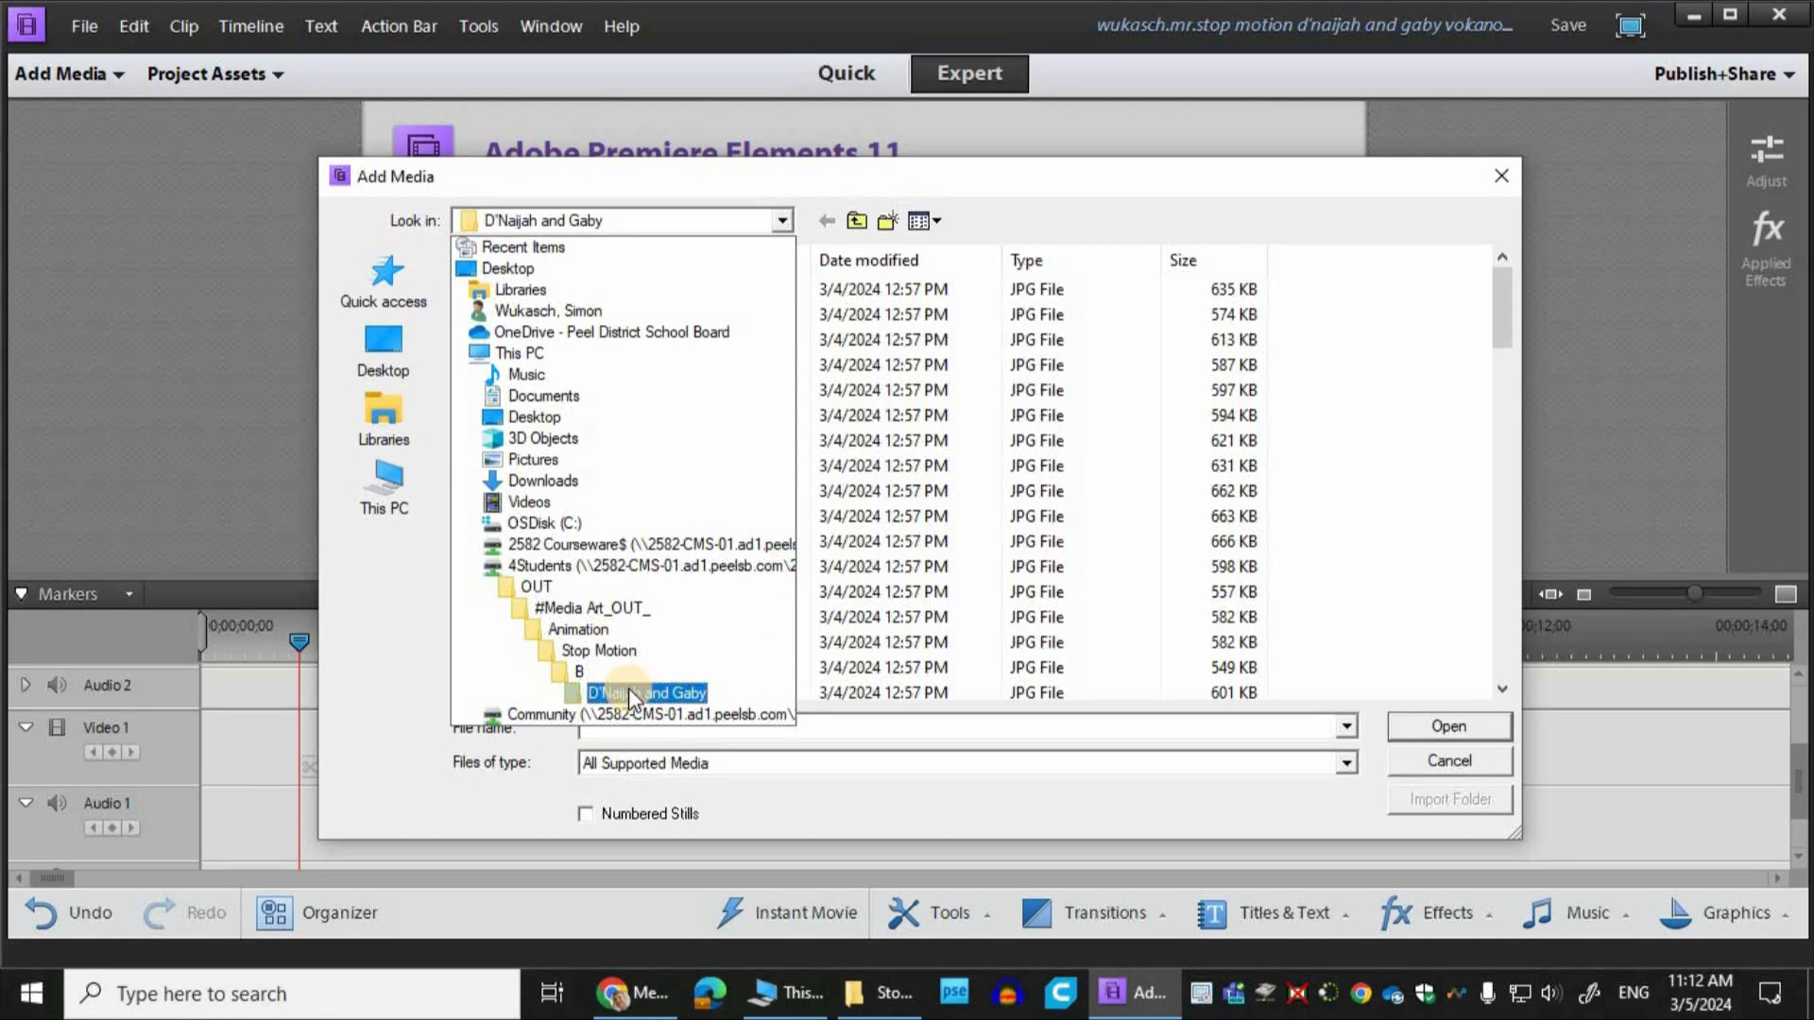
left_click(1022, 440)
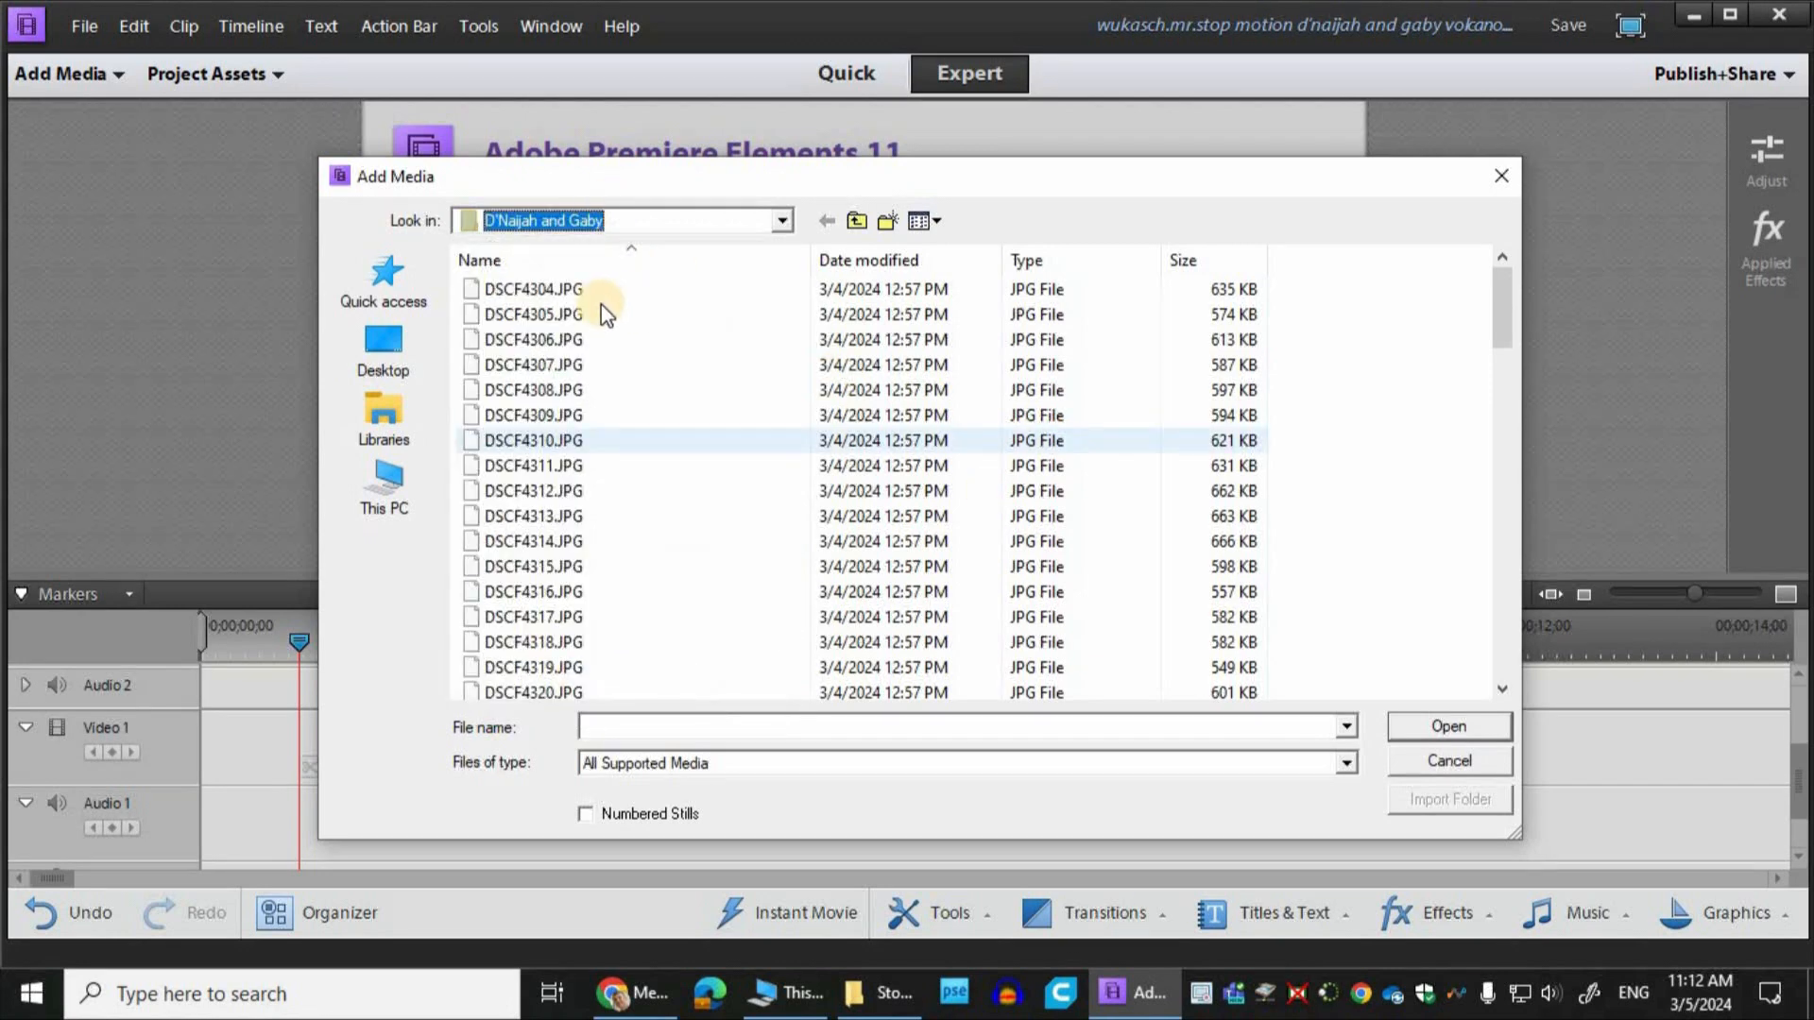
left_click(533, 288)
scroll(850, 401, "down", 12)
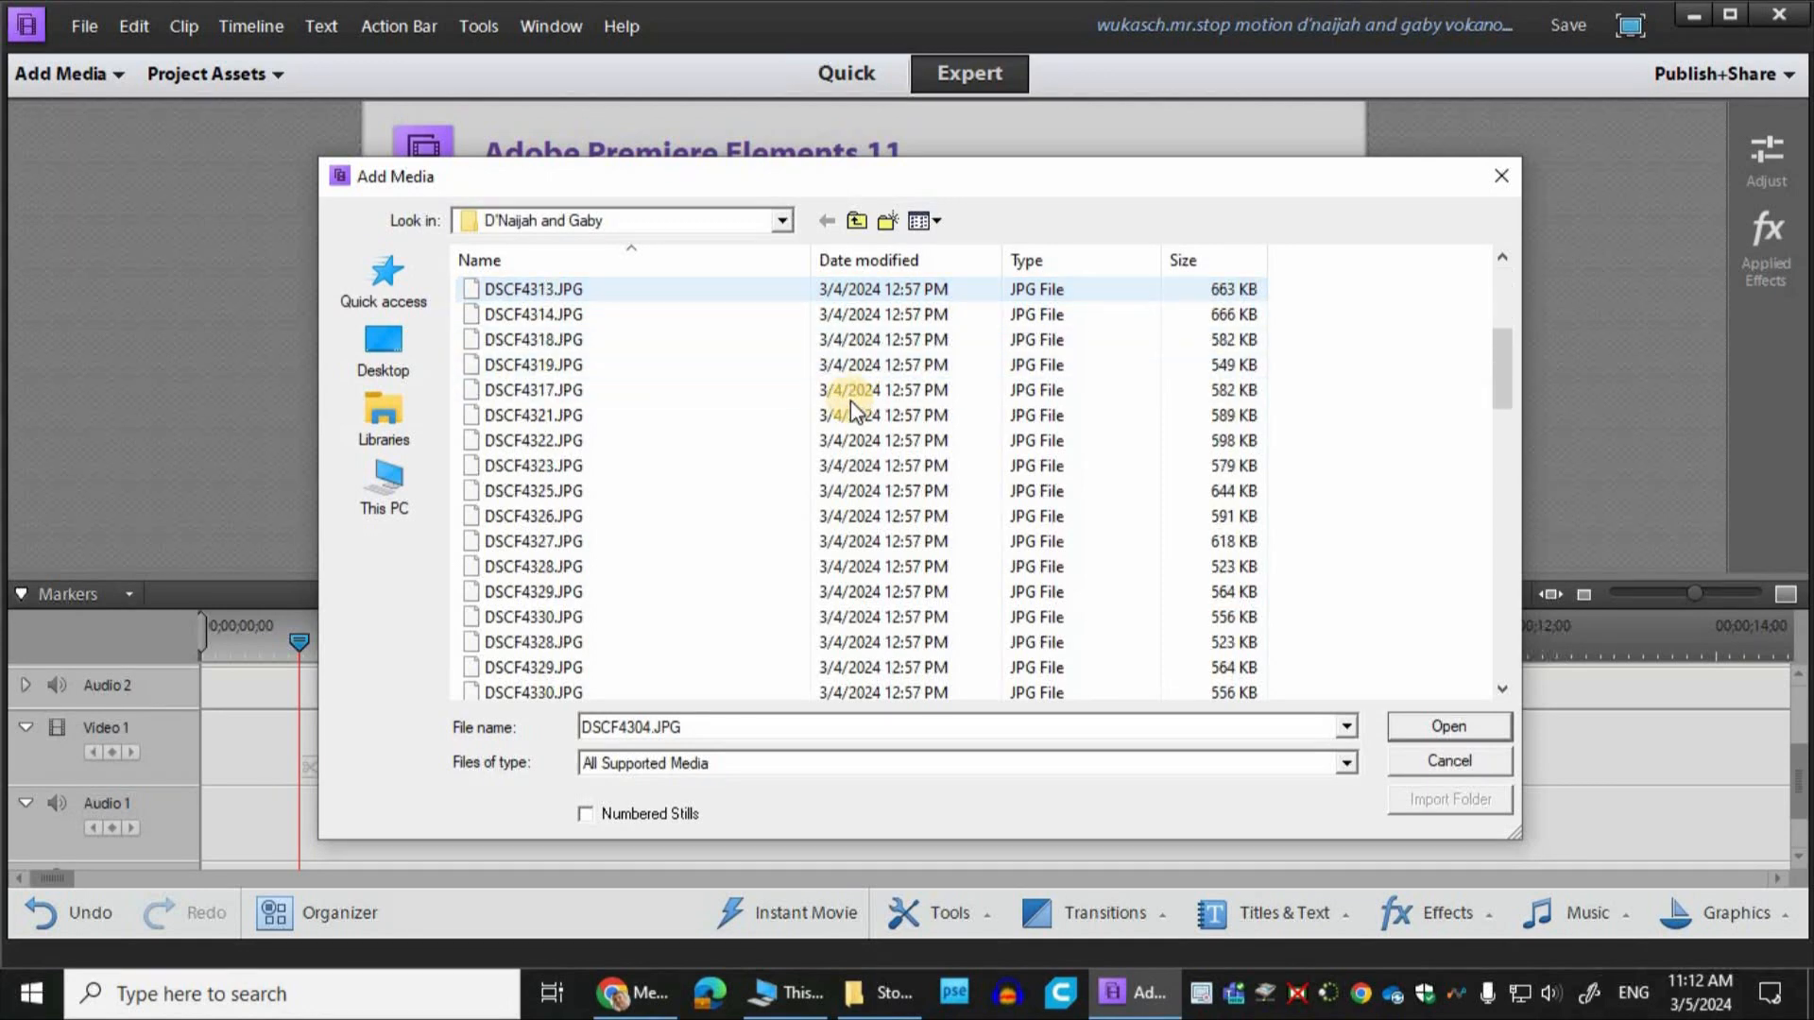
scroll(835, 441, "down", 10)
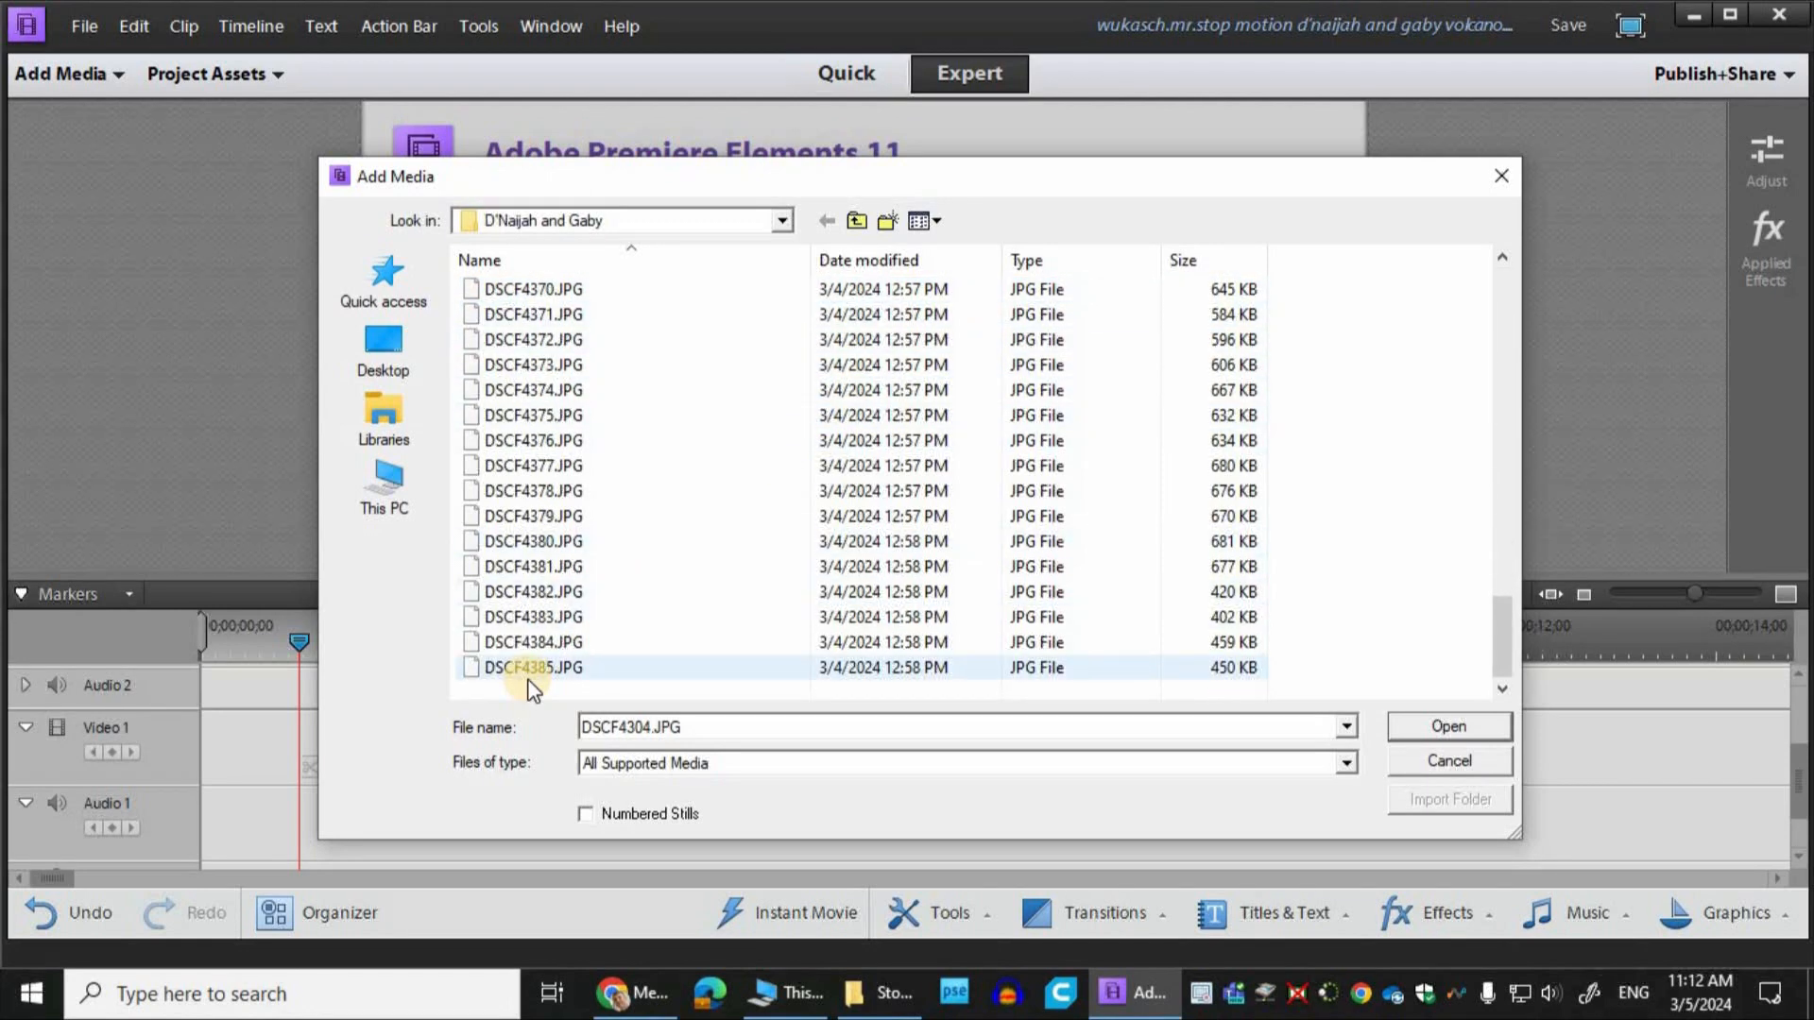
left_click(532, 669, "shift")
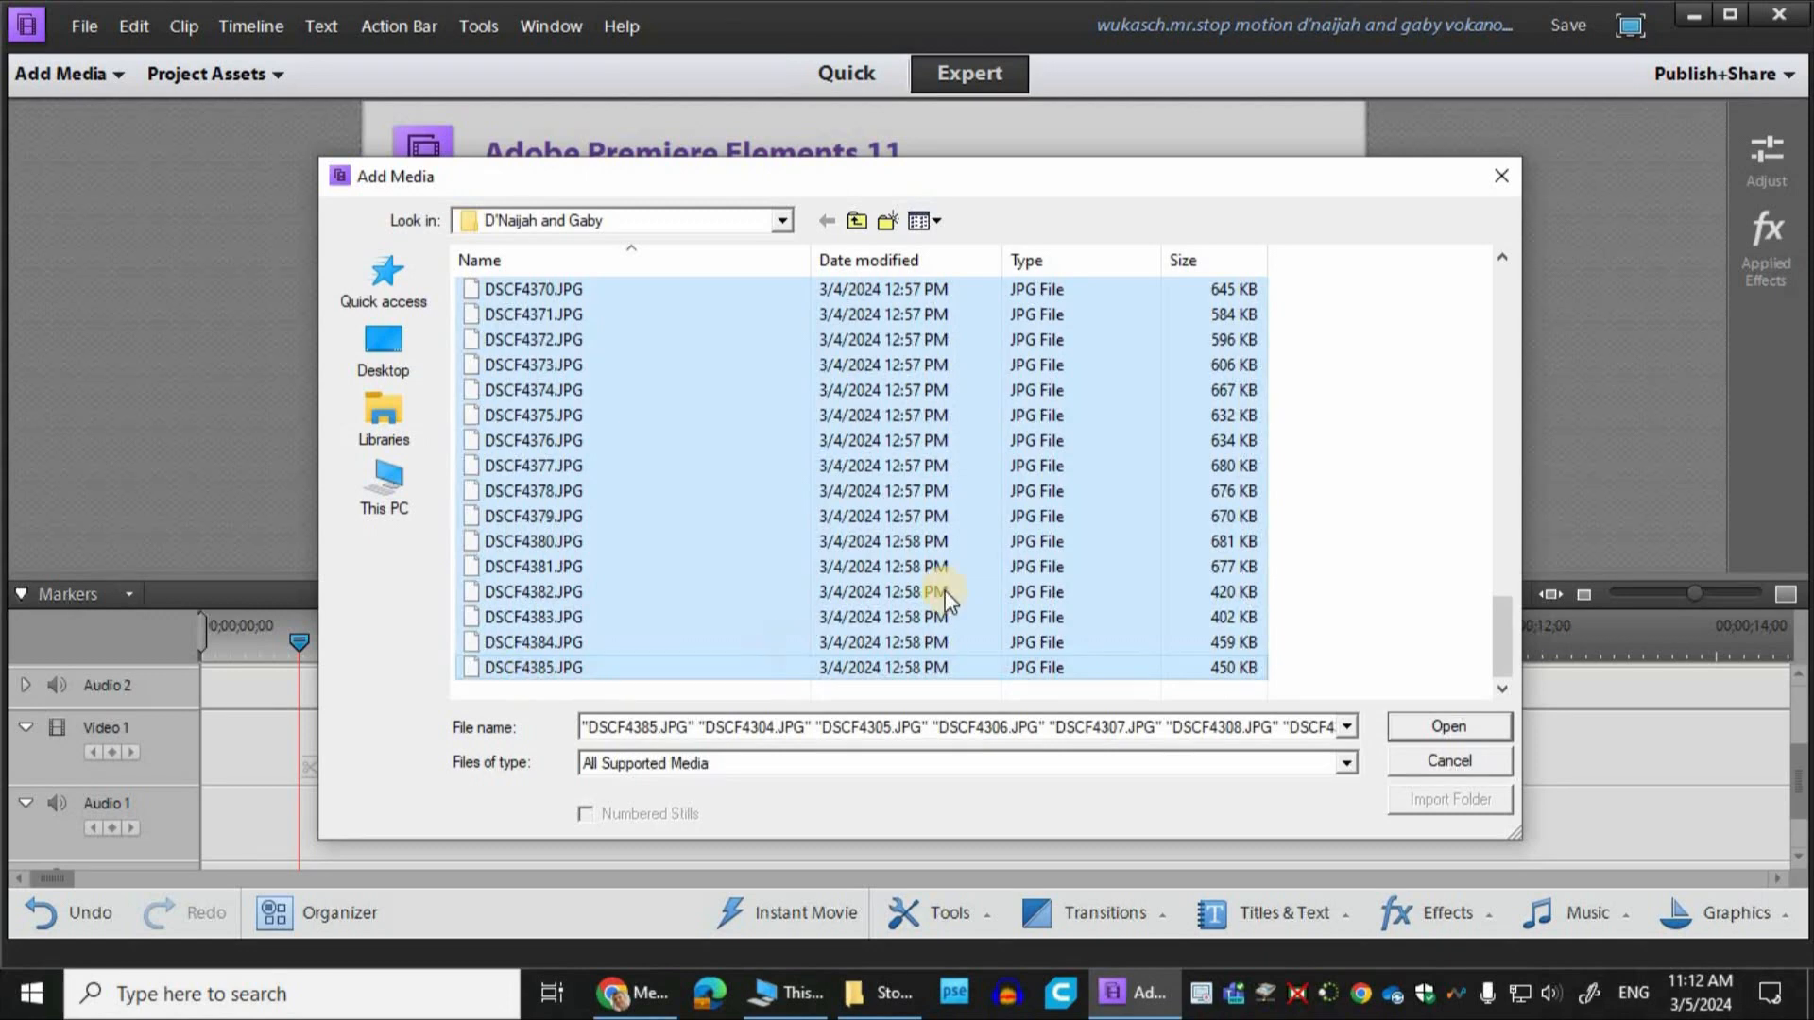
left_click(1441, 729)
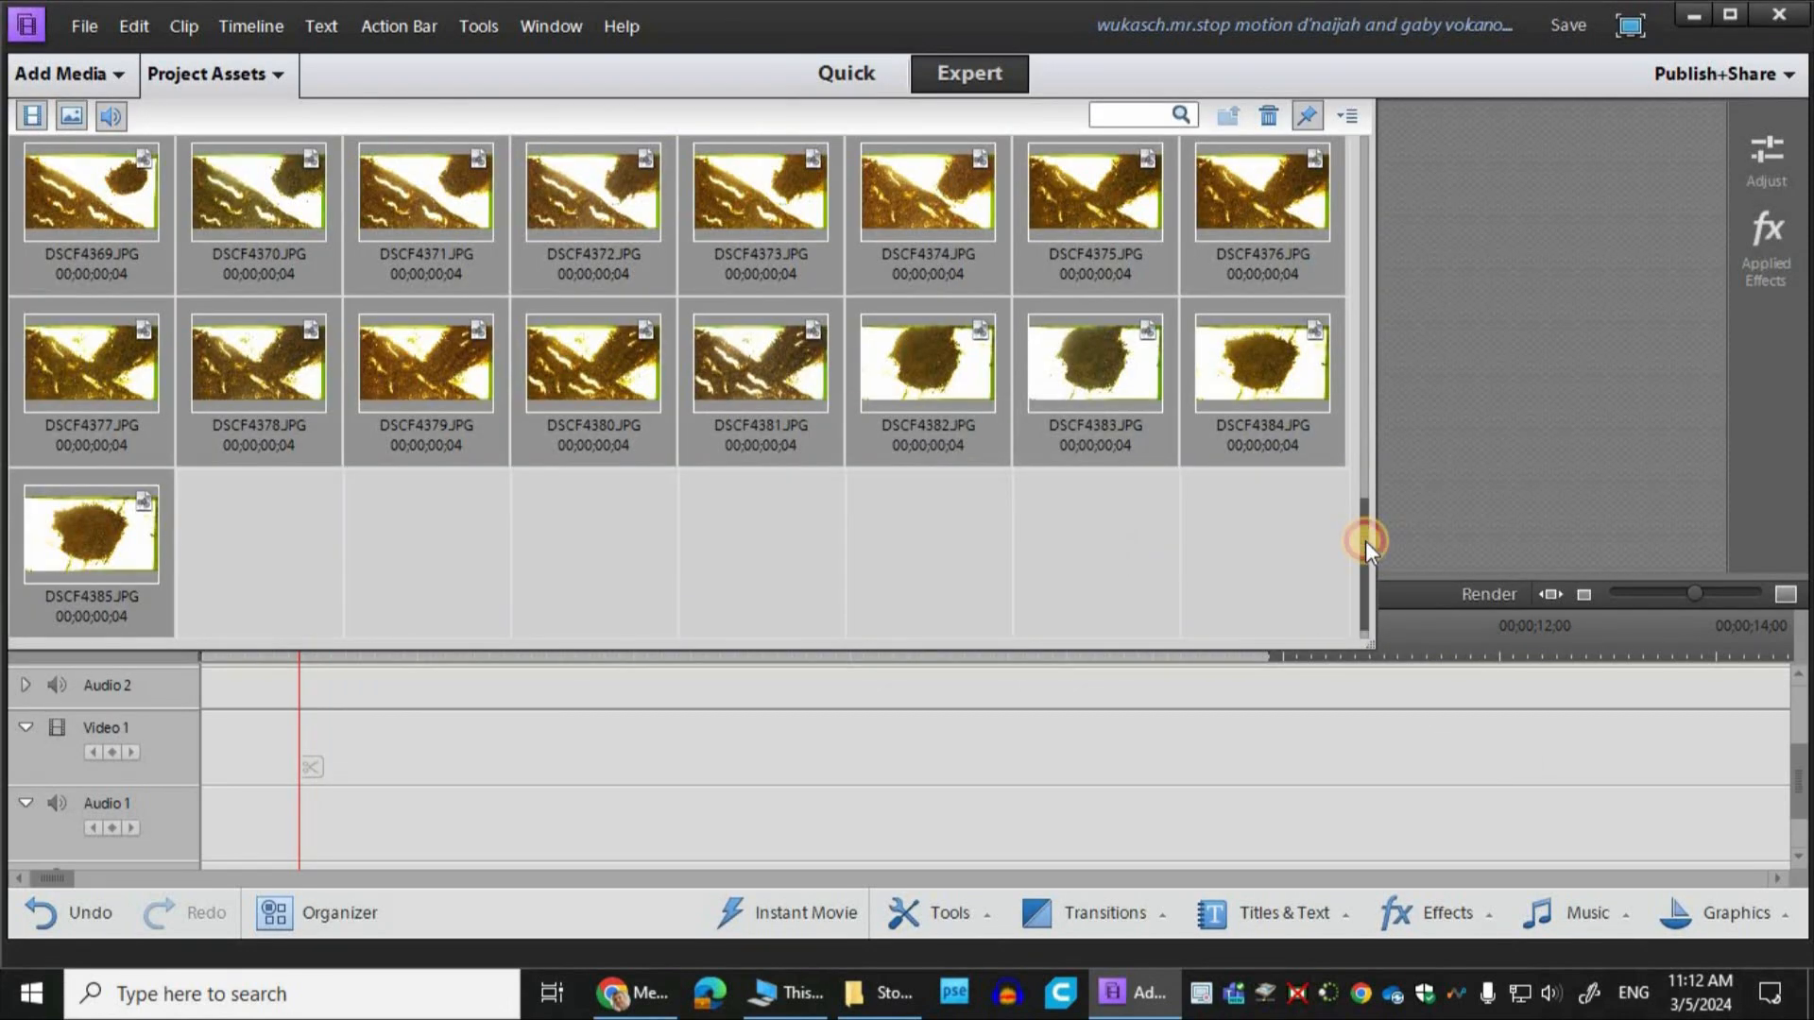
Step: Look through the imported photos in the project assets to identify the first and last frames of the animation
left_click_drag(1365, 541, 1352, 167)
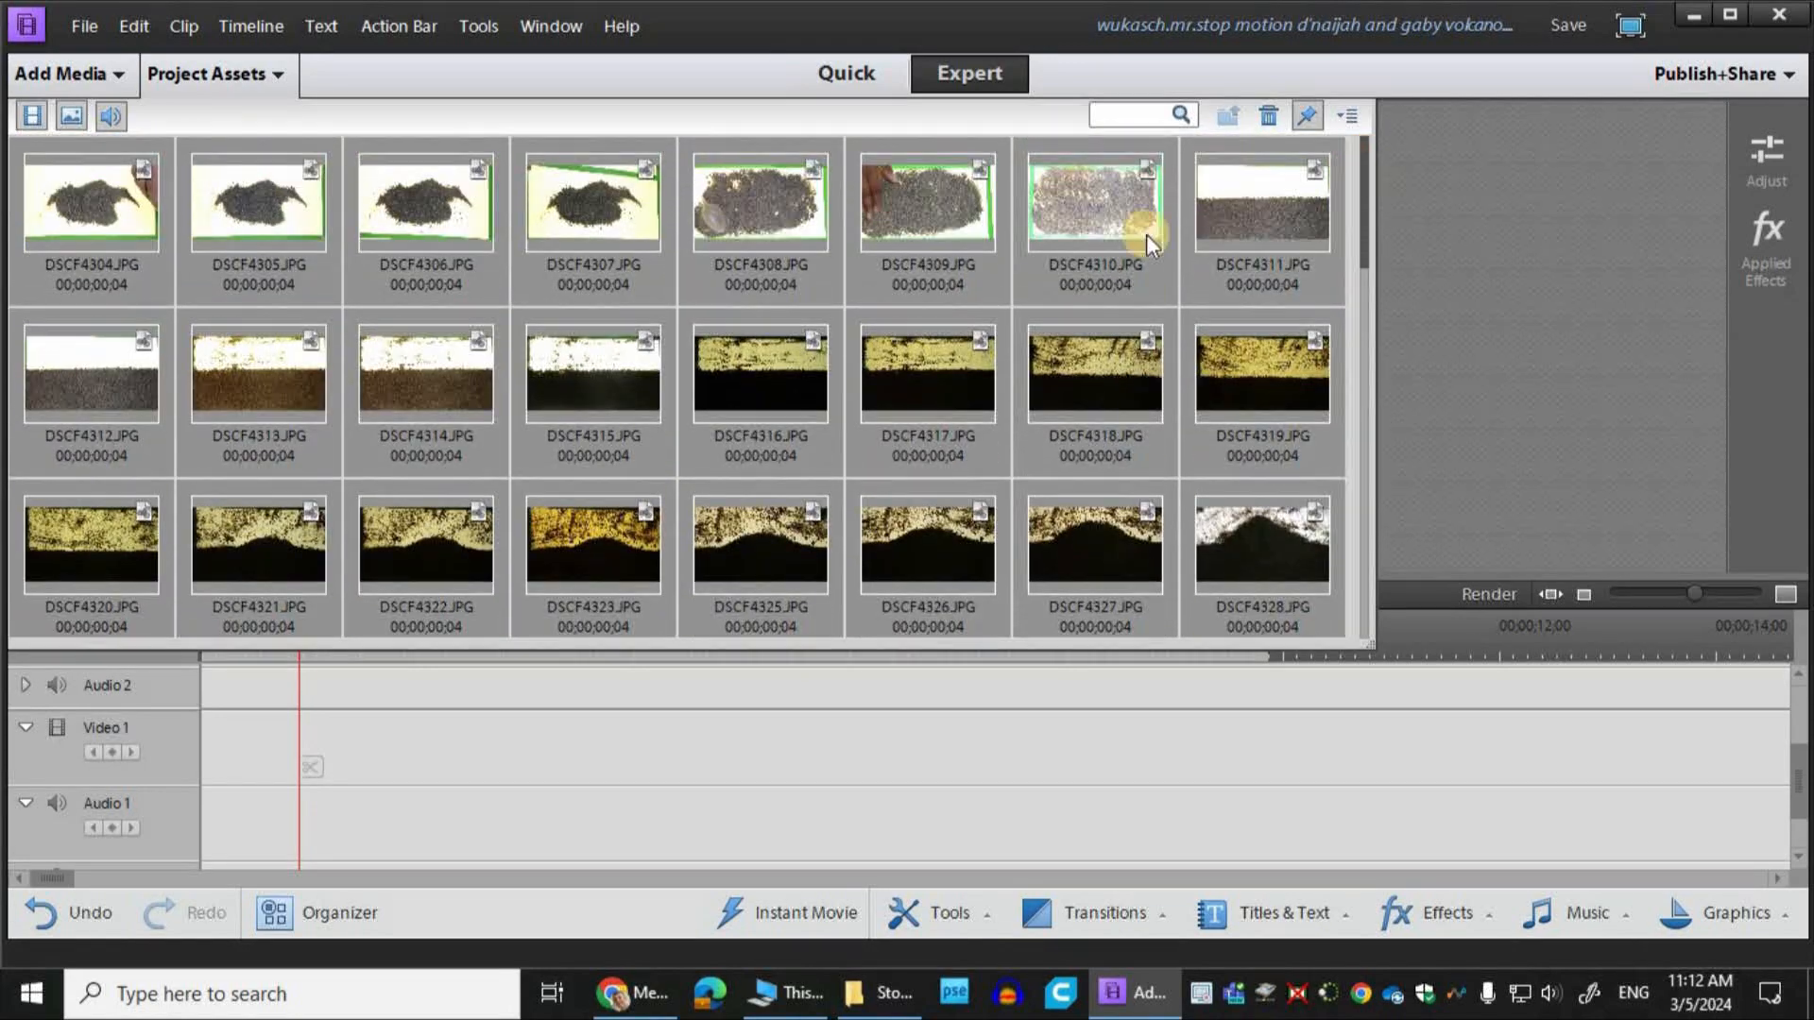
left_click(864, 231)
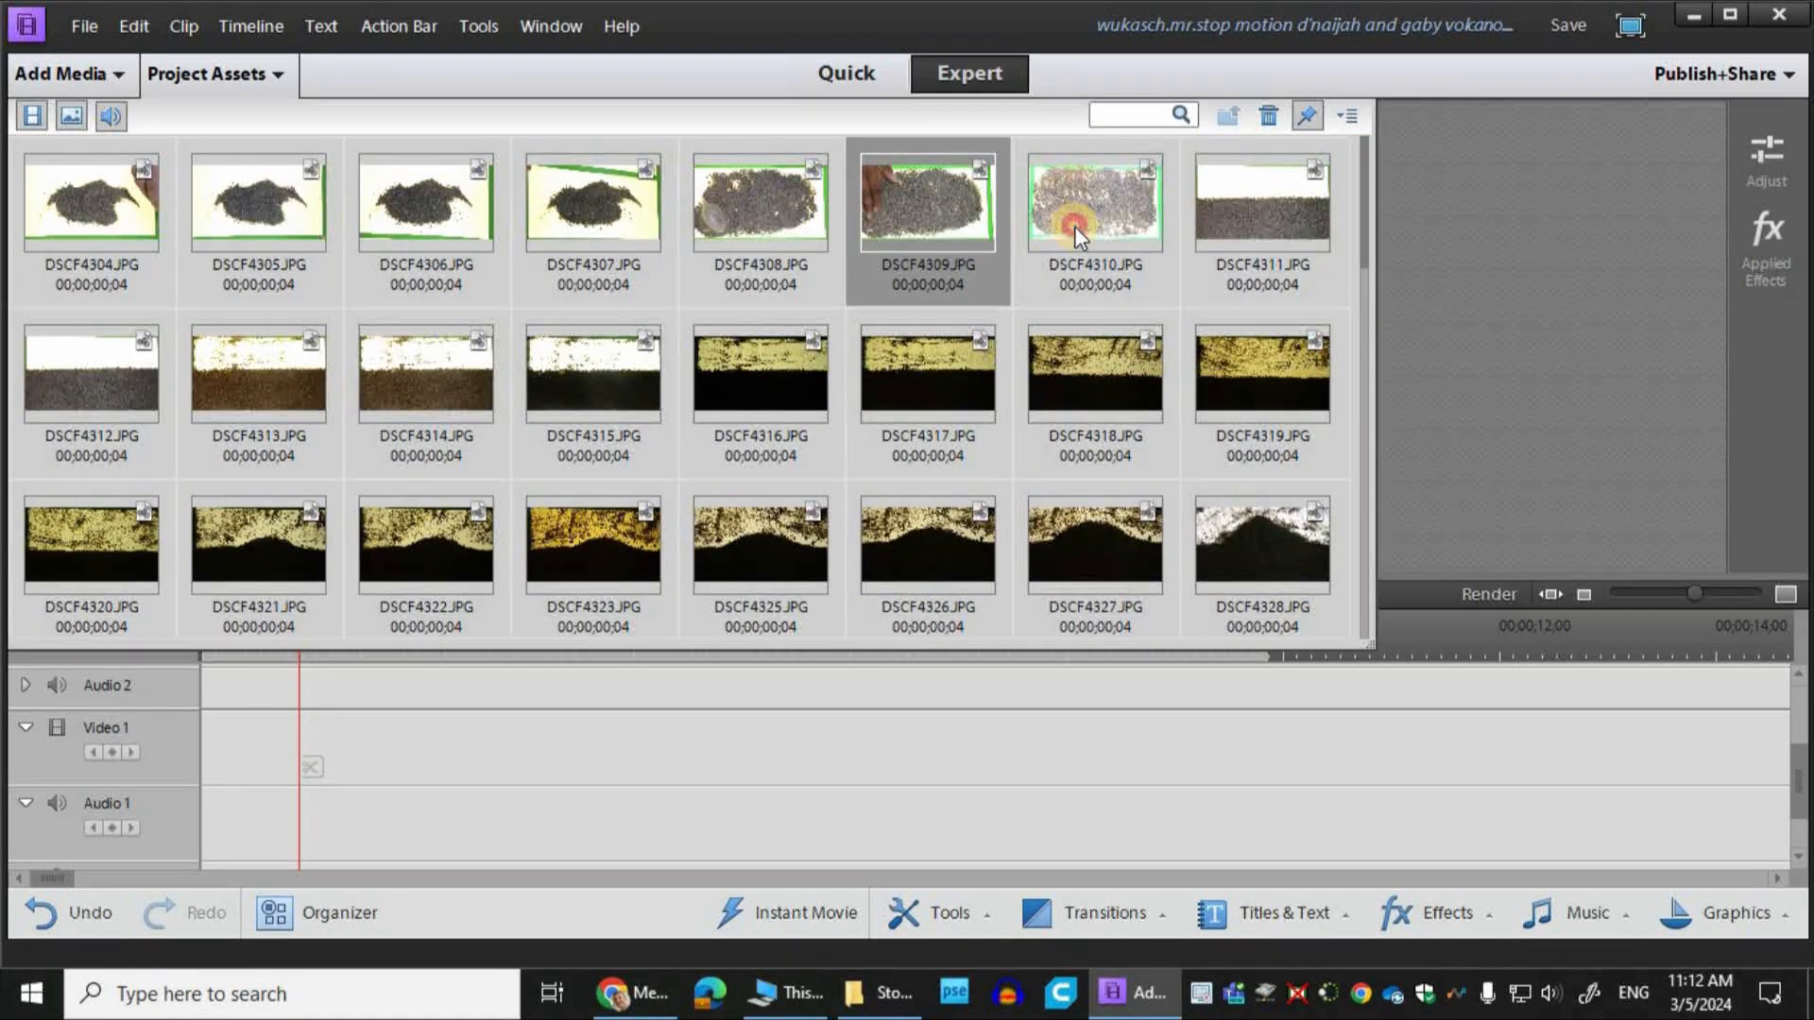
left_click(1074, 225)
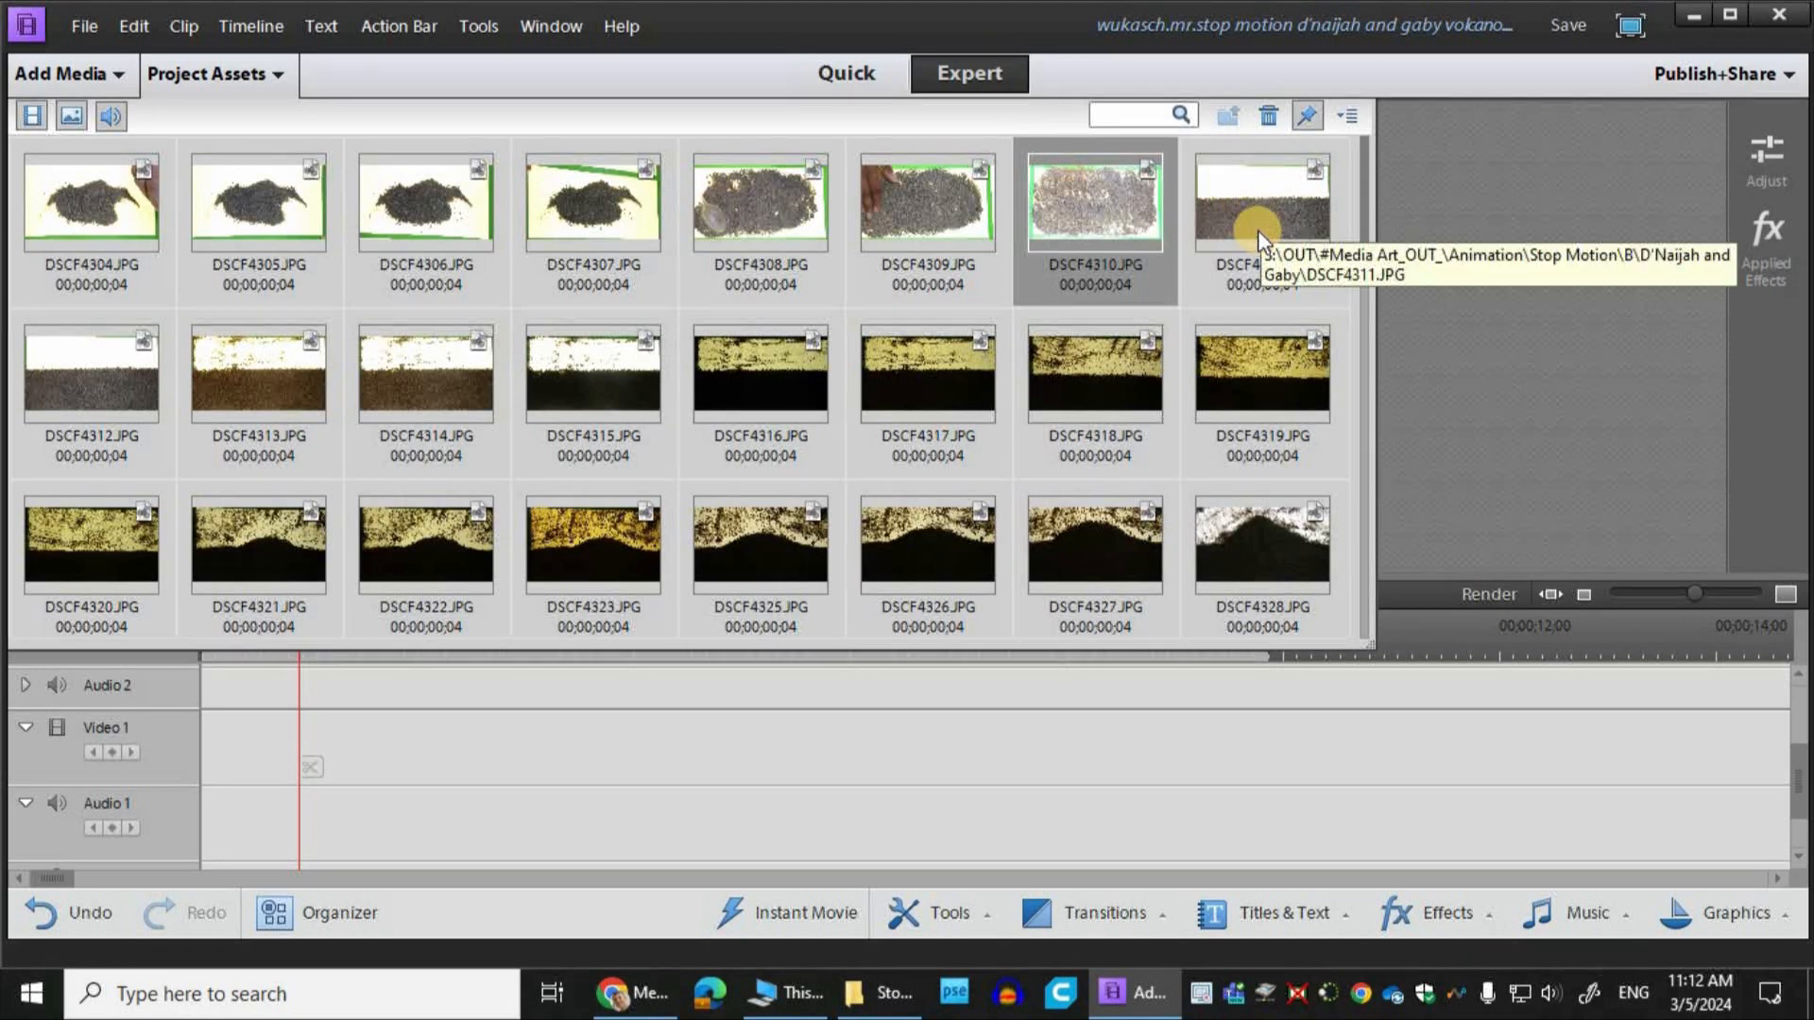
left_click(1256, 230)
scroll(270, 513, "down", 10)
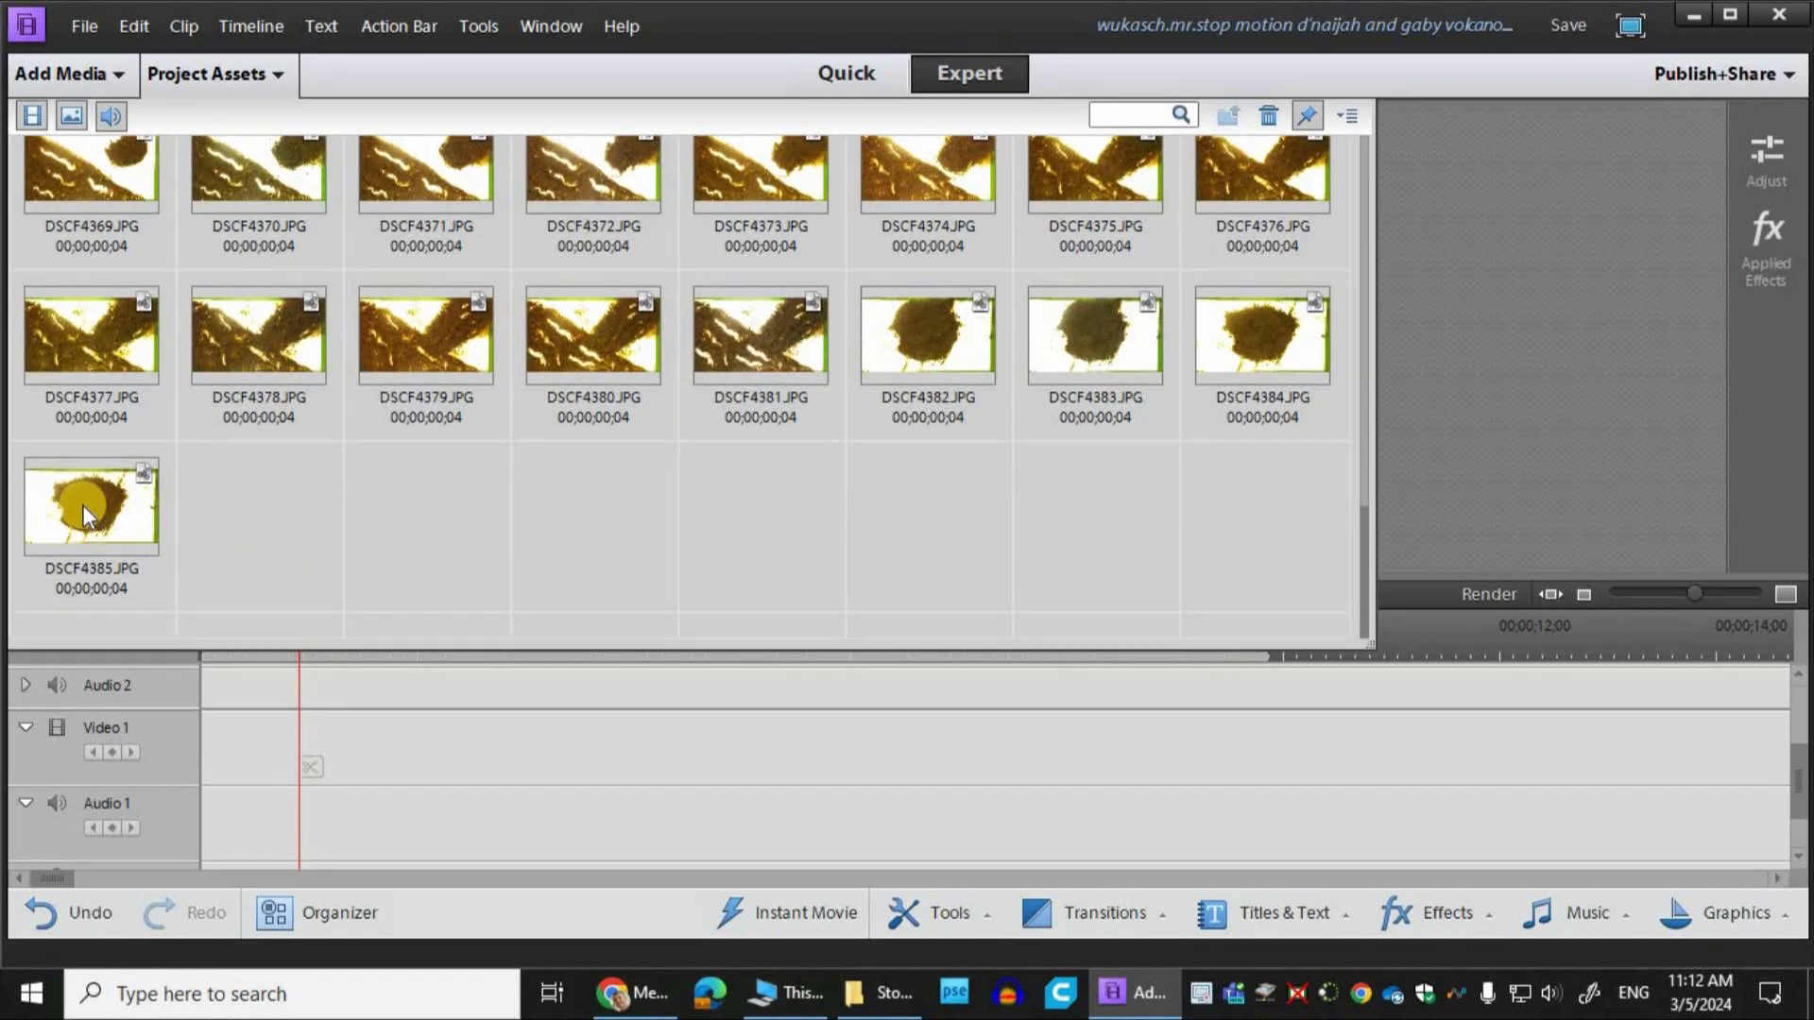
key("ctrl+a")
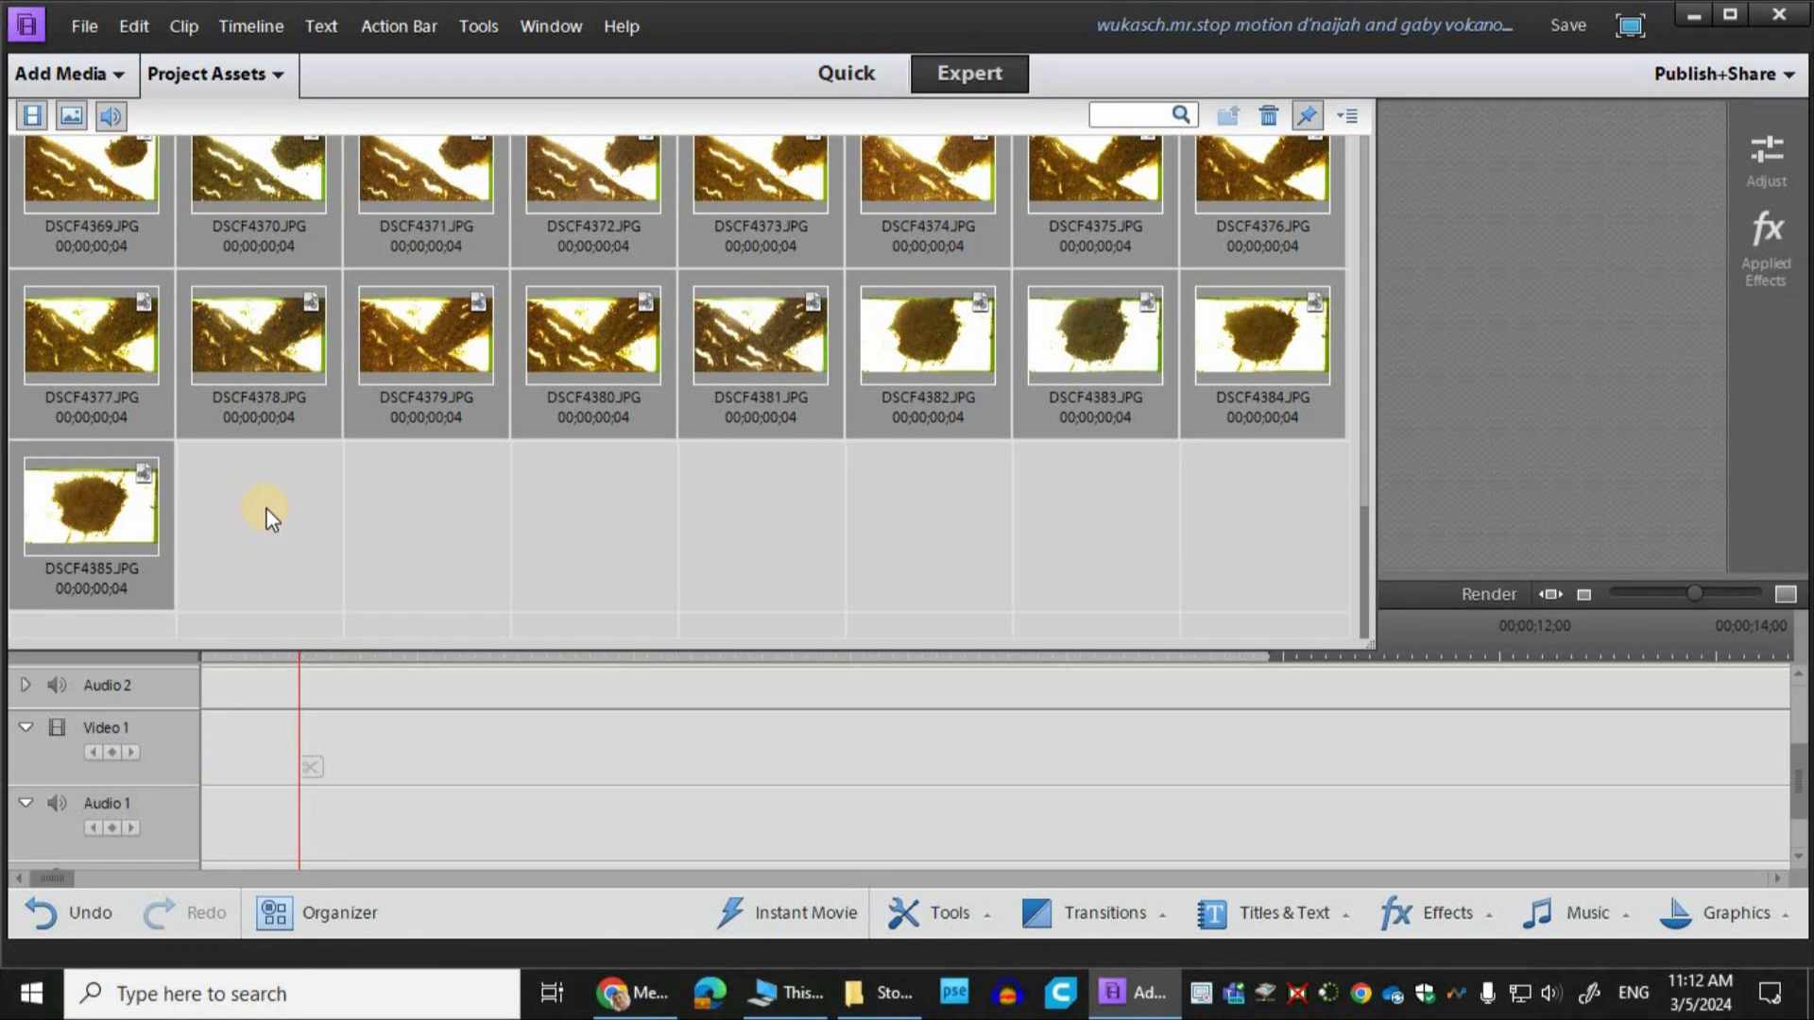
left_click(180, 481)
scroll(1288, 246, "up", 10)
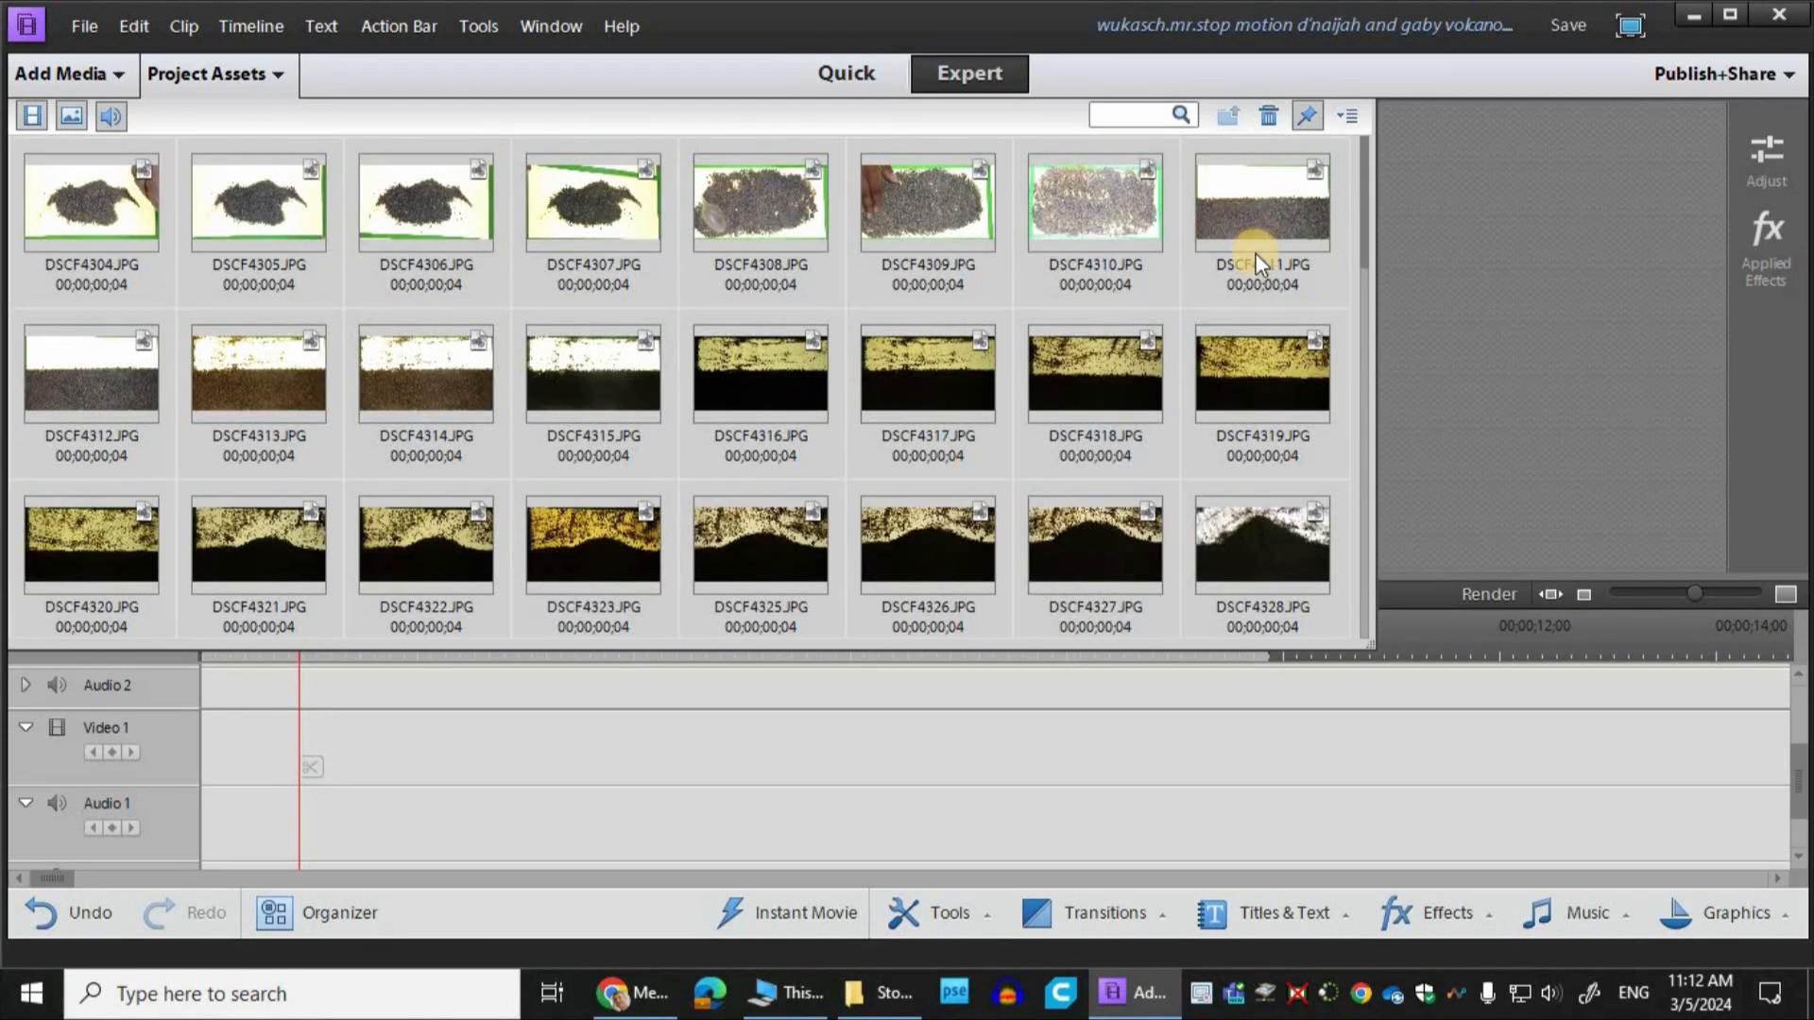
Step: Place the photos DSCF4311.JPG through DSCF4385.JPG at the start of the Video 1 track and hide the project assets
key("ctrl+a")
scroll(159, 524, "down", 10)
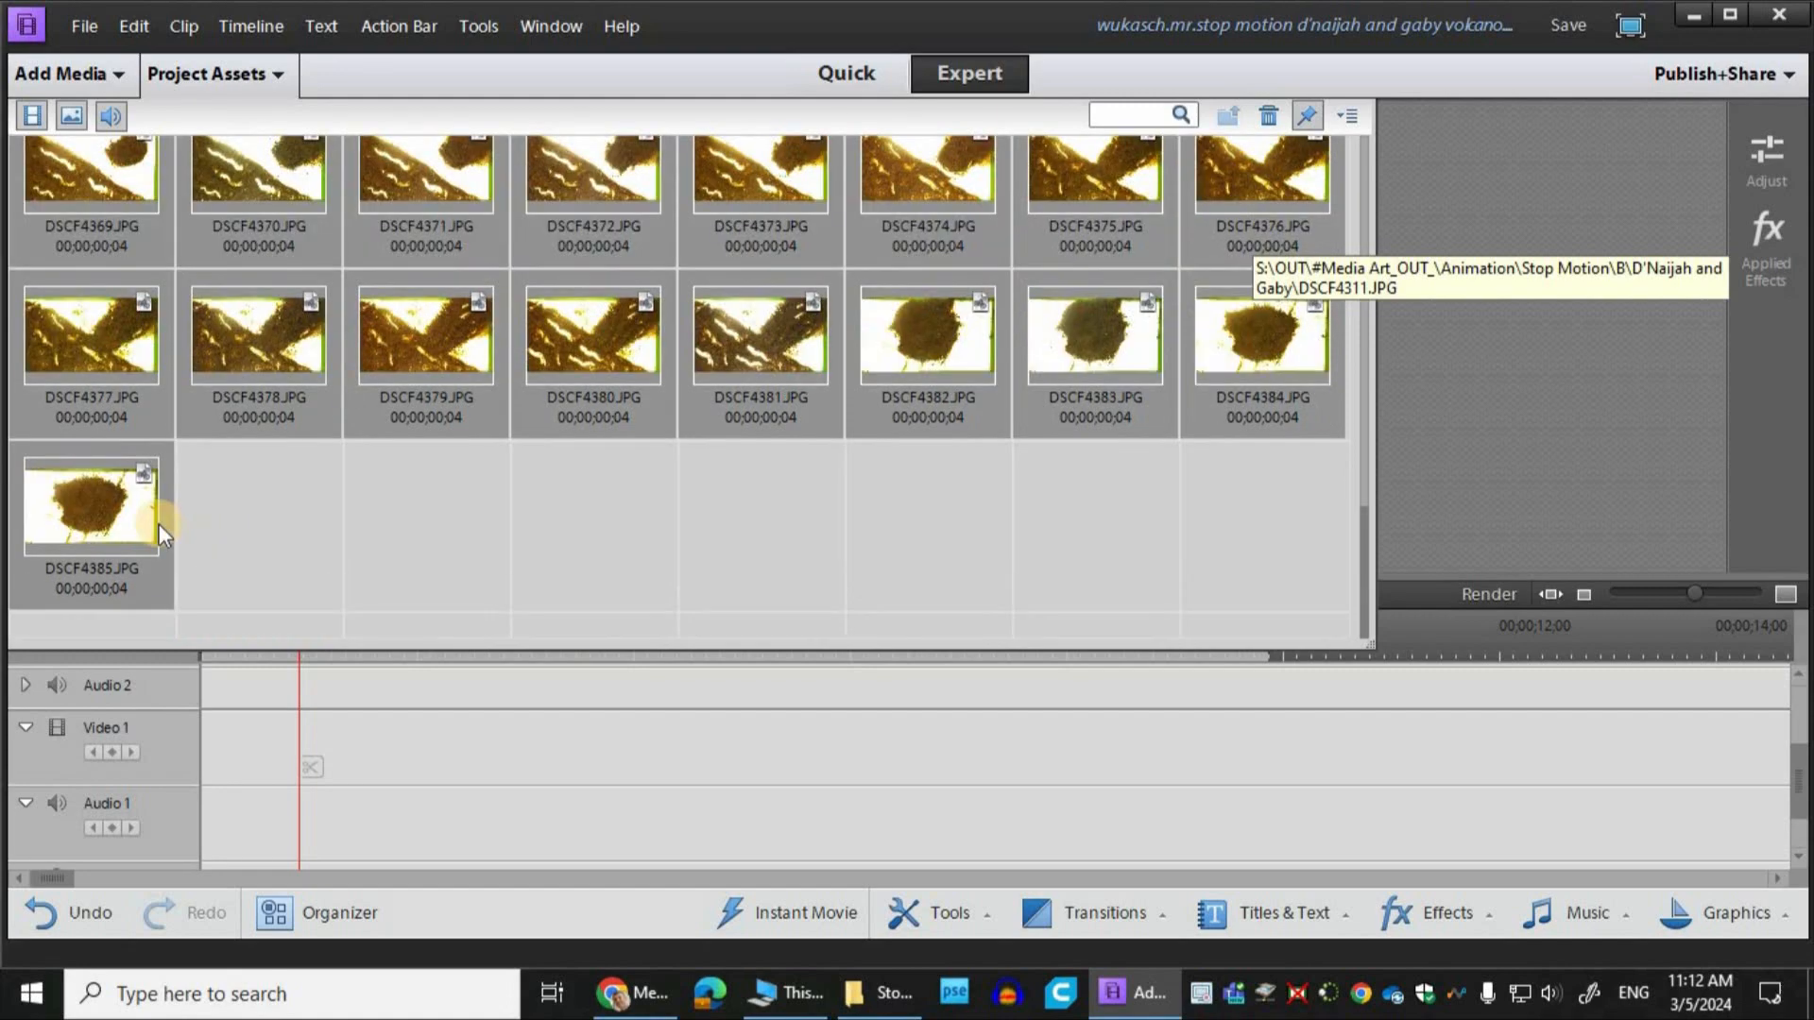
left_click(93, 510)
left_click_drag(93, 511, 218, 750)
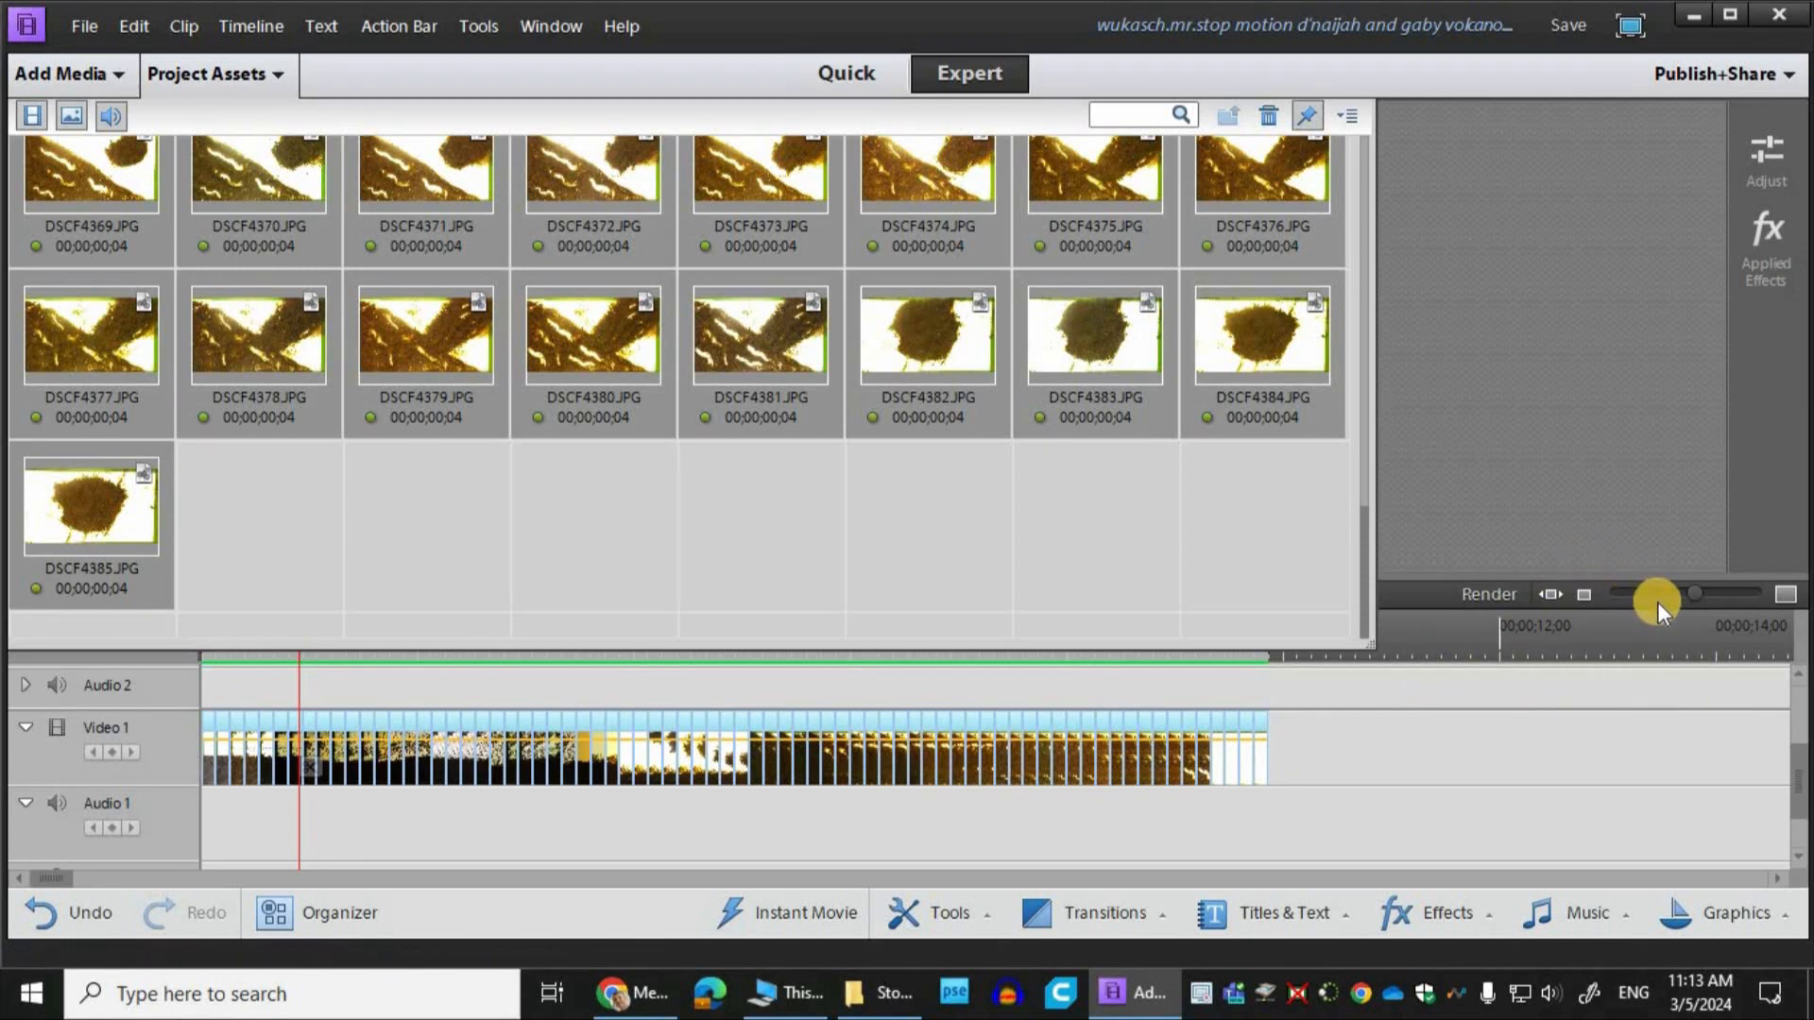
left_click(278, 74)
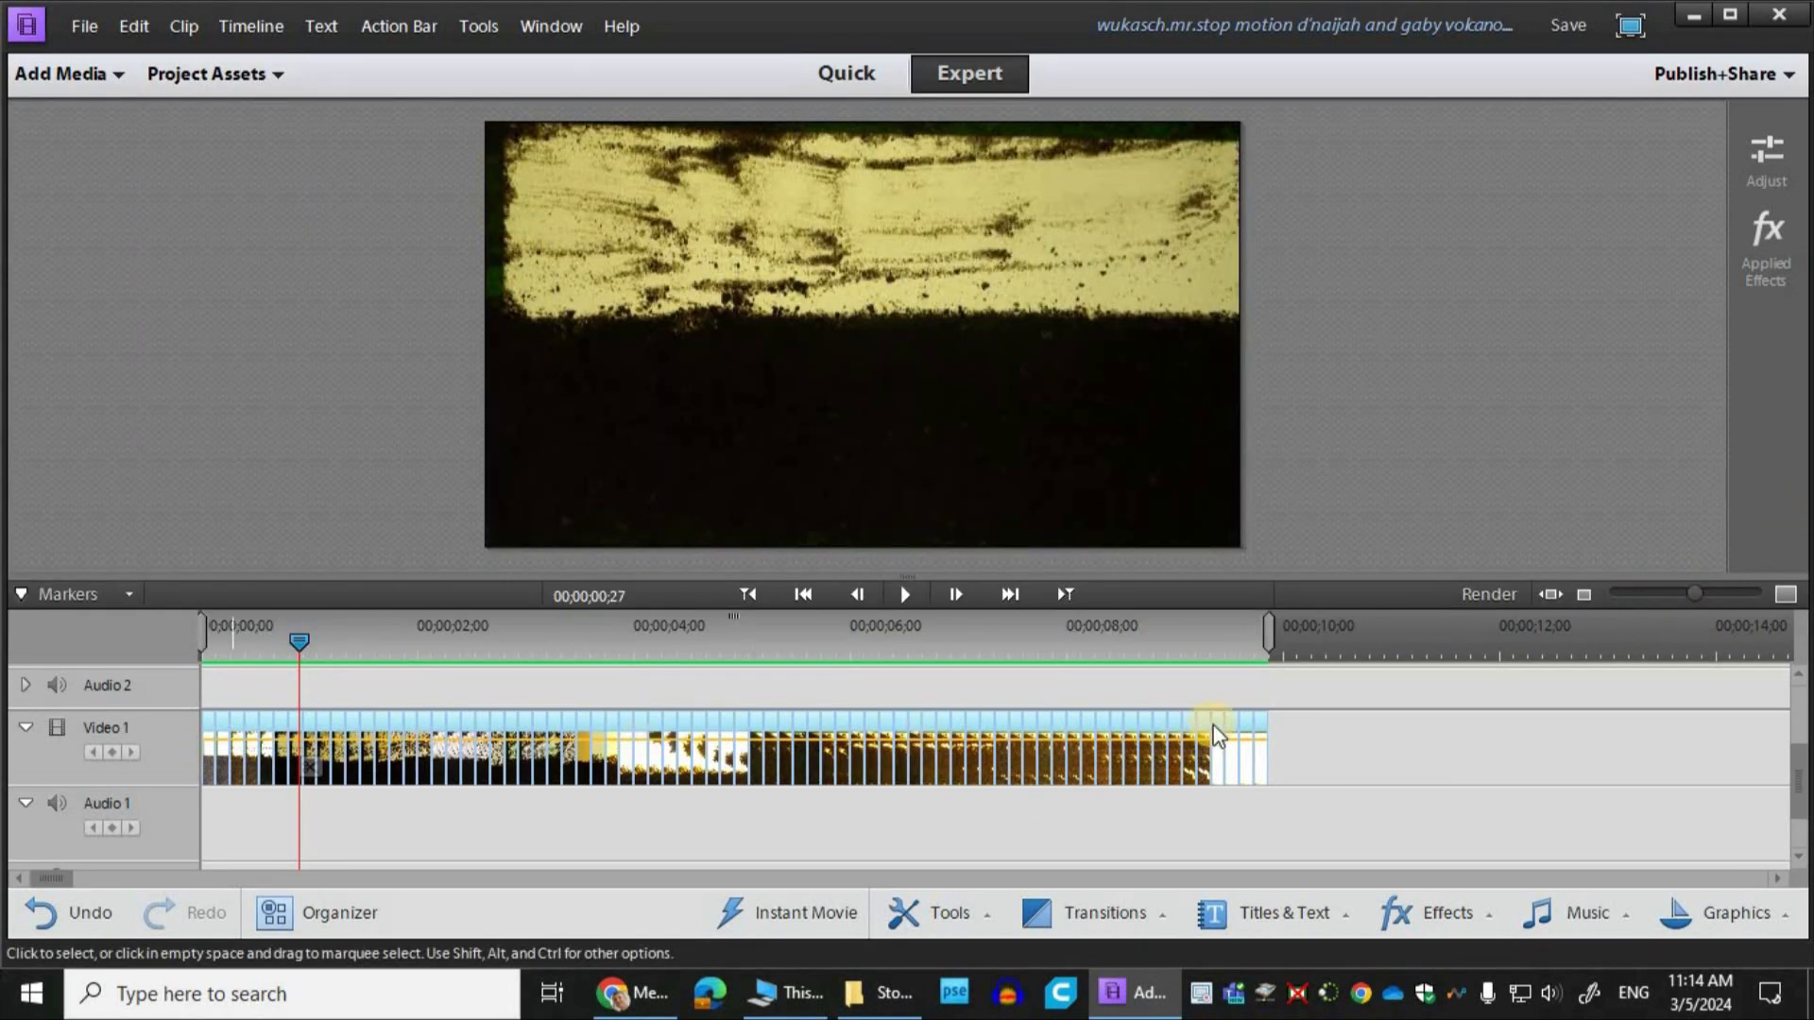
Step: Preview the photo sequence by scrubbing the playhead along the timeline, and again from its start
mouse_move(1696, 586)
left_mouse_down()
mouse_move(1646, 595)
mouse_move(1700, 593)
left_mouse_up()
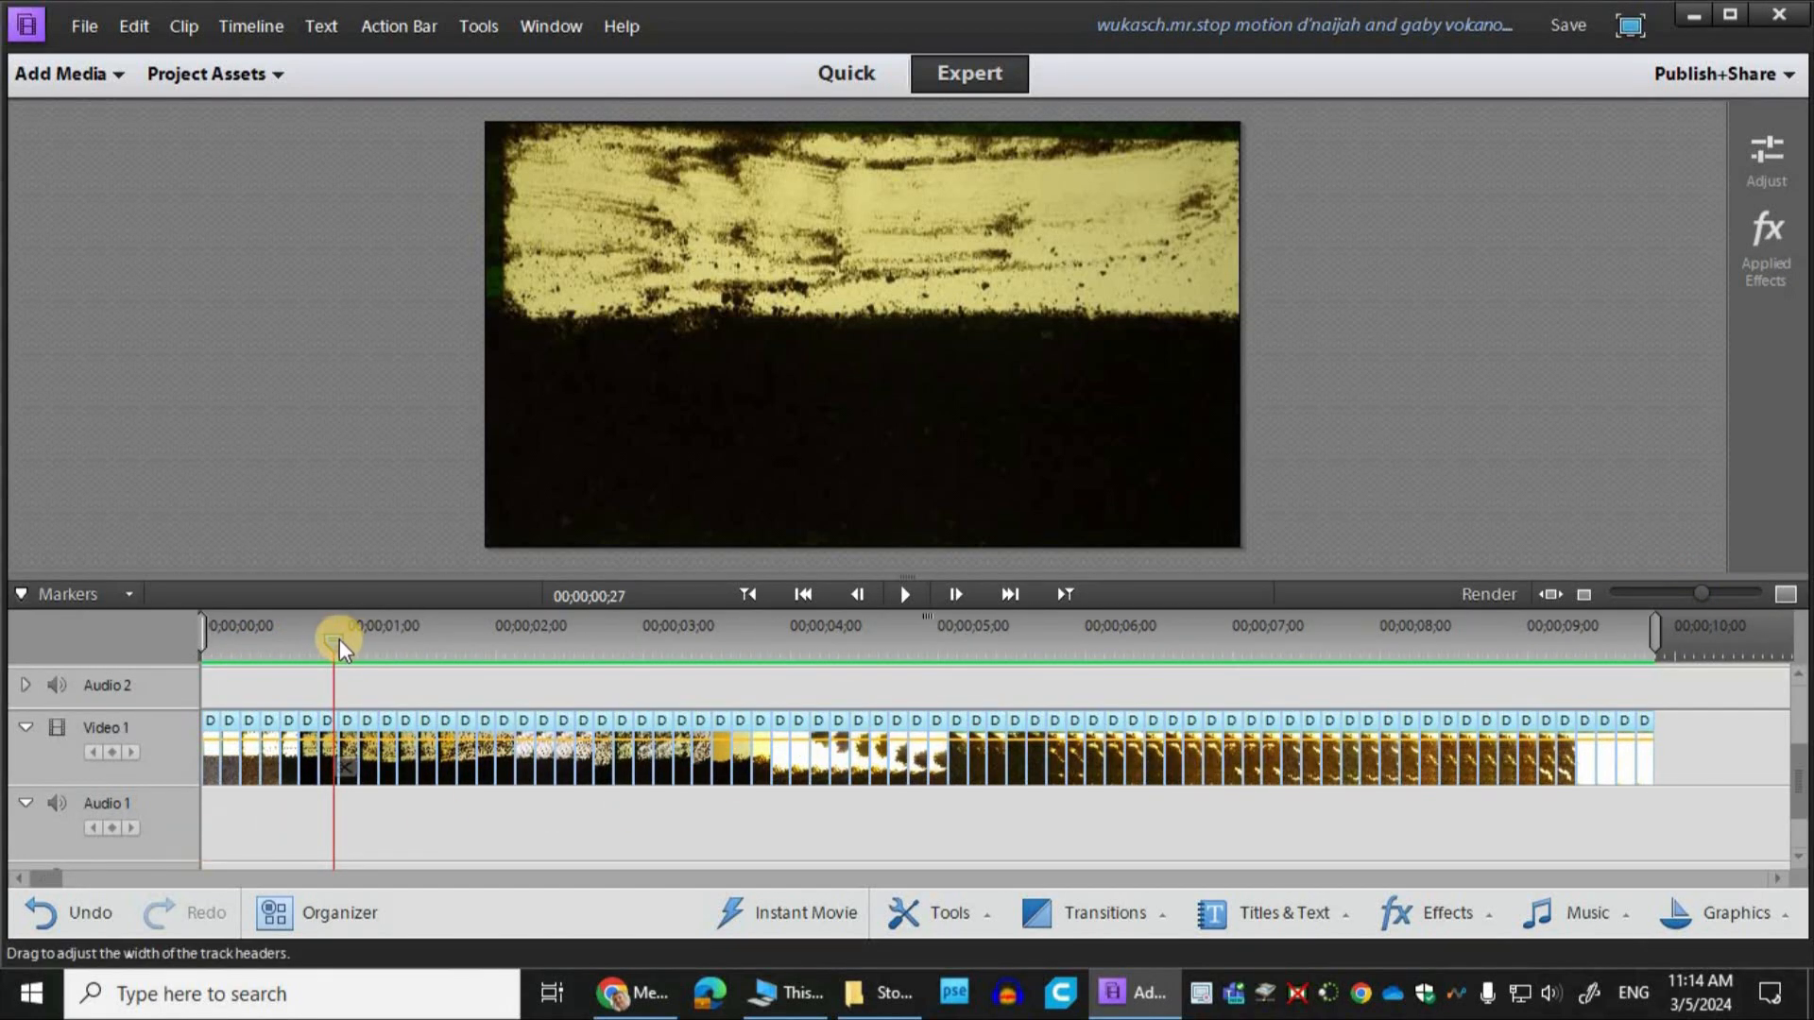
left_click_drag(336, 635, 588, 657)
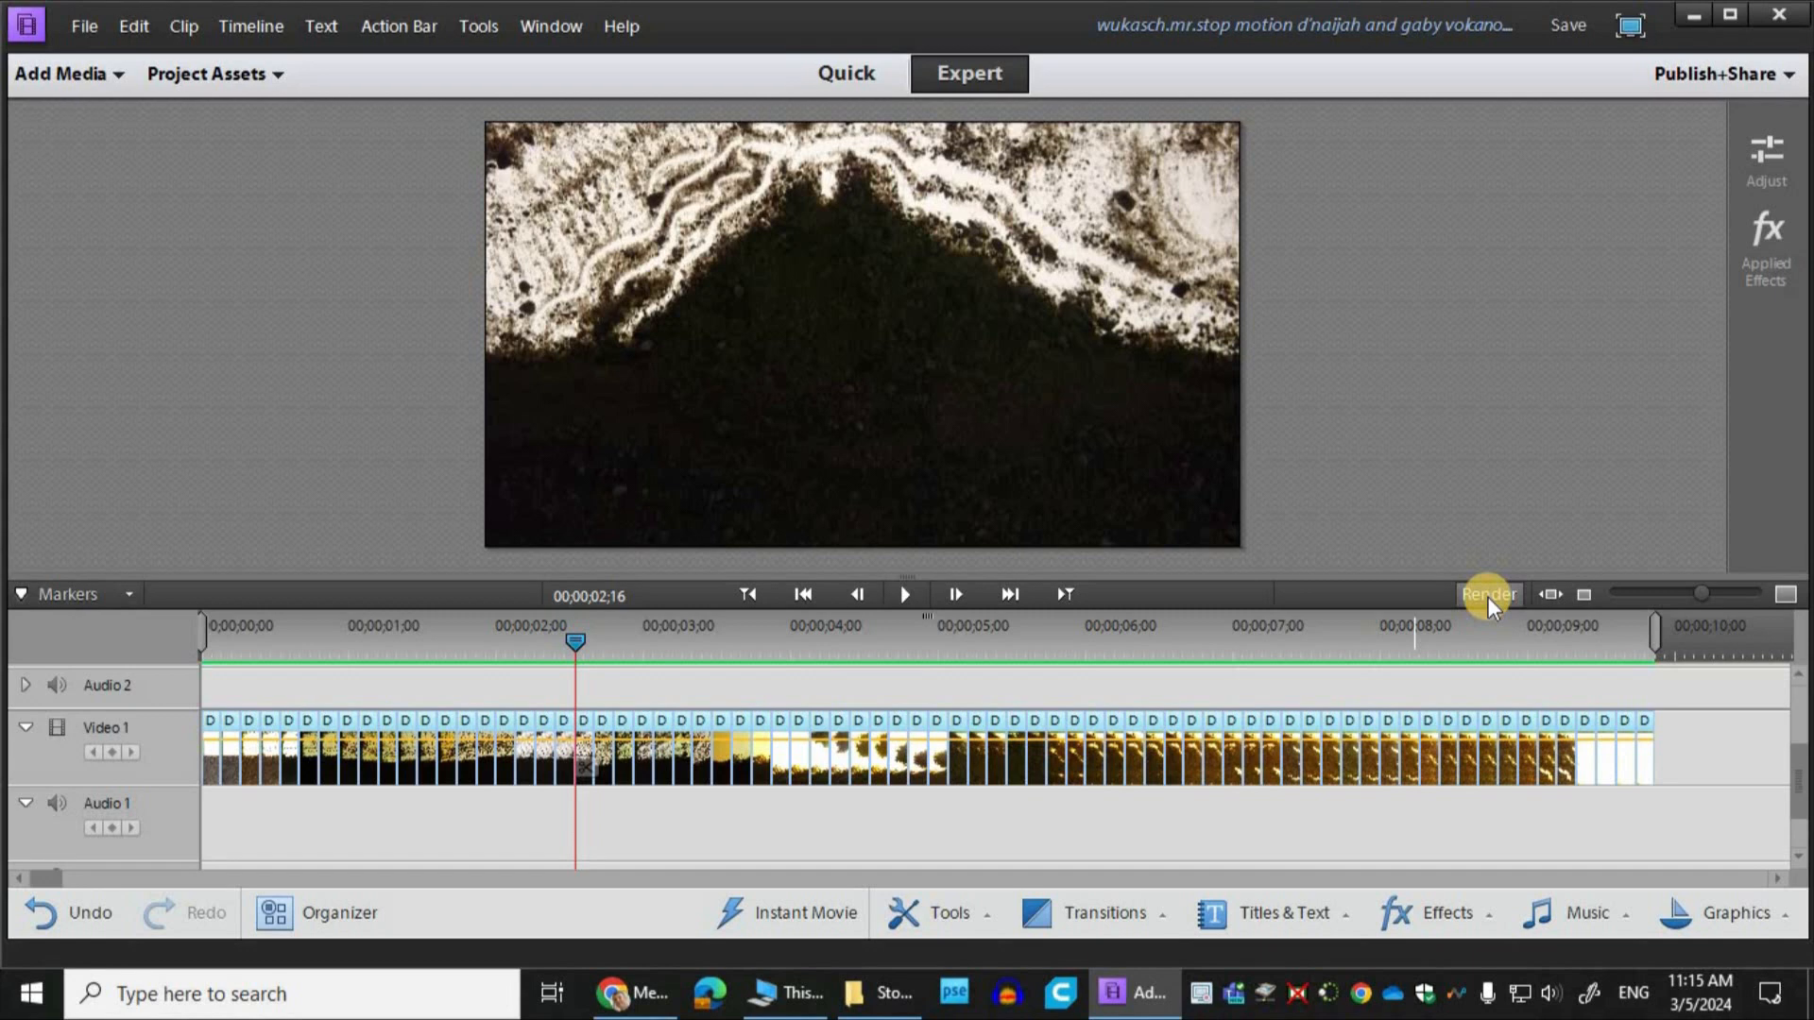
left_click(204, 640)
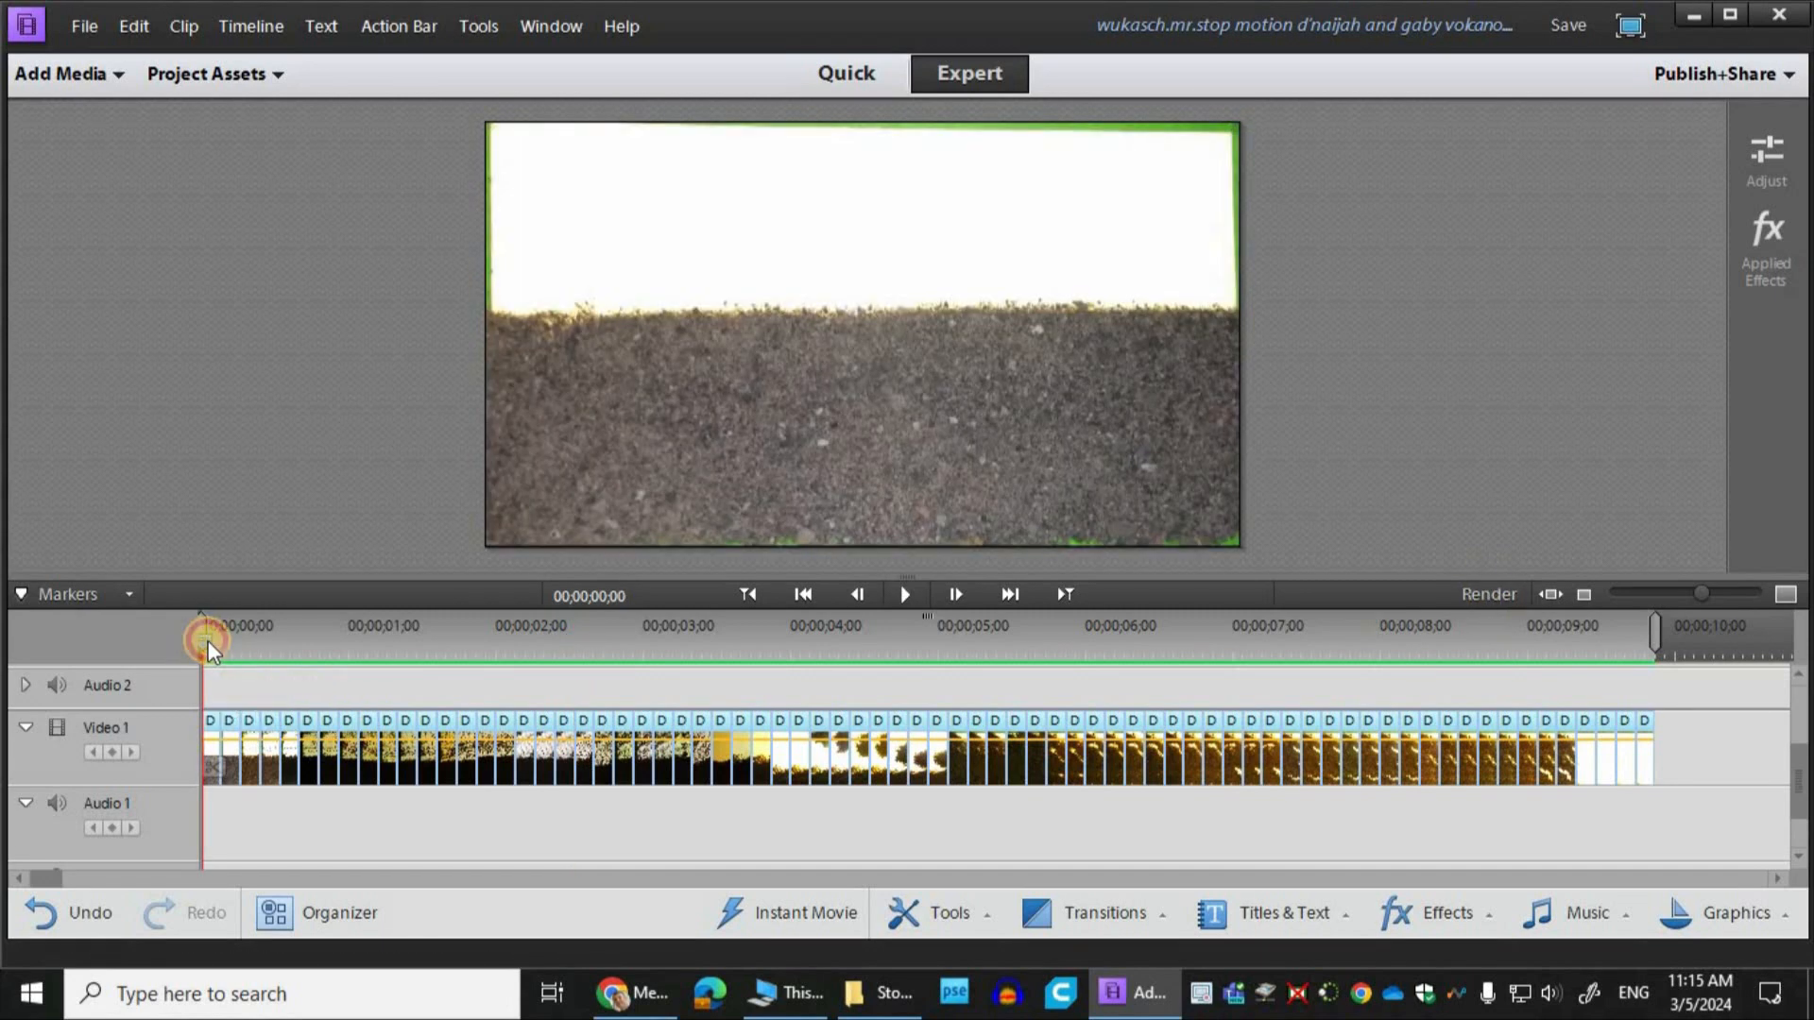
left_click(208, 641)
left_click_drag(202, 638, 458, 662)
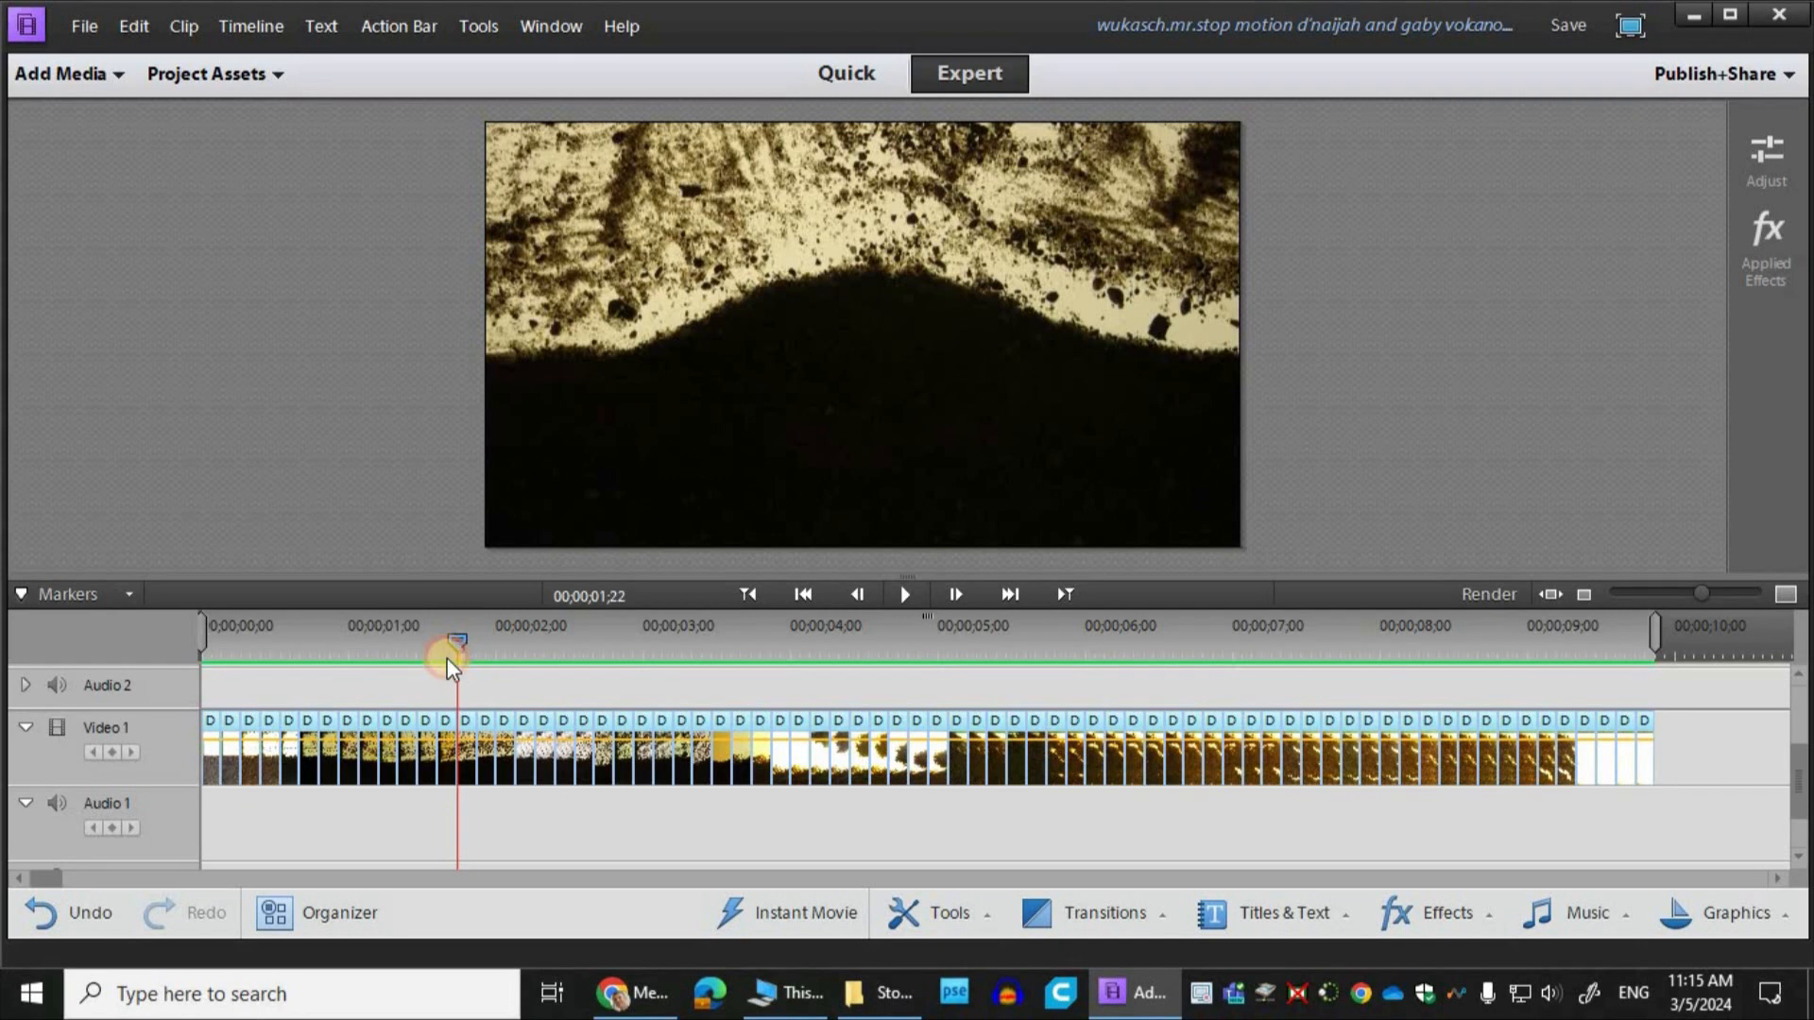
Step: Set the Motion scale to 107.8 and the position to 892.0, 501.0 for the photo at 00;00;01;20 on Video 1
left_click_drag(447, 659, 447, 658)
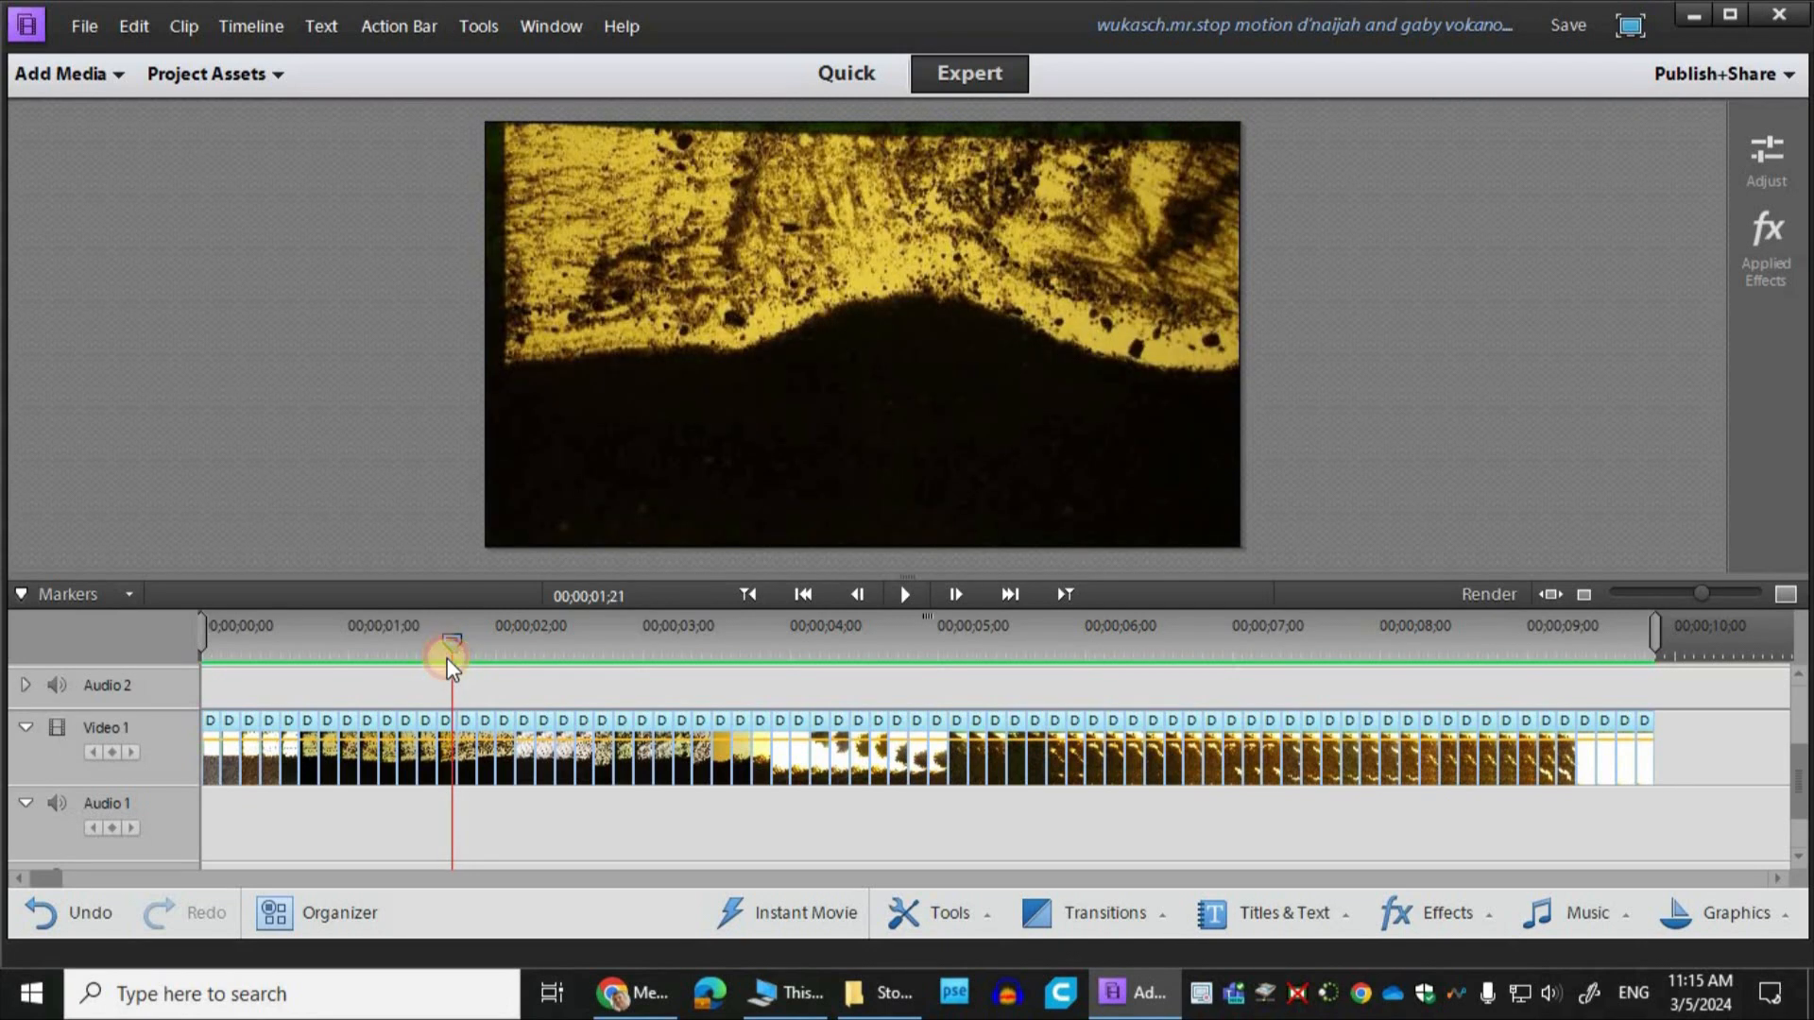
left_click_drag(446, 657, 448, 727)
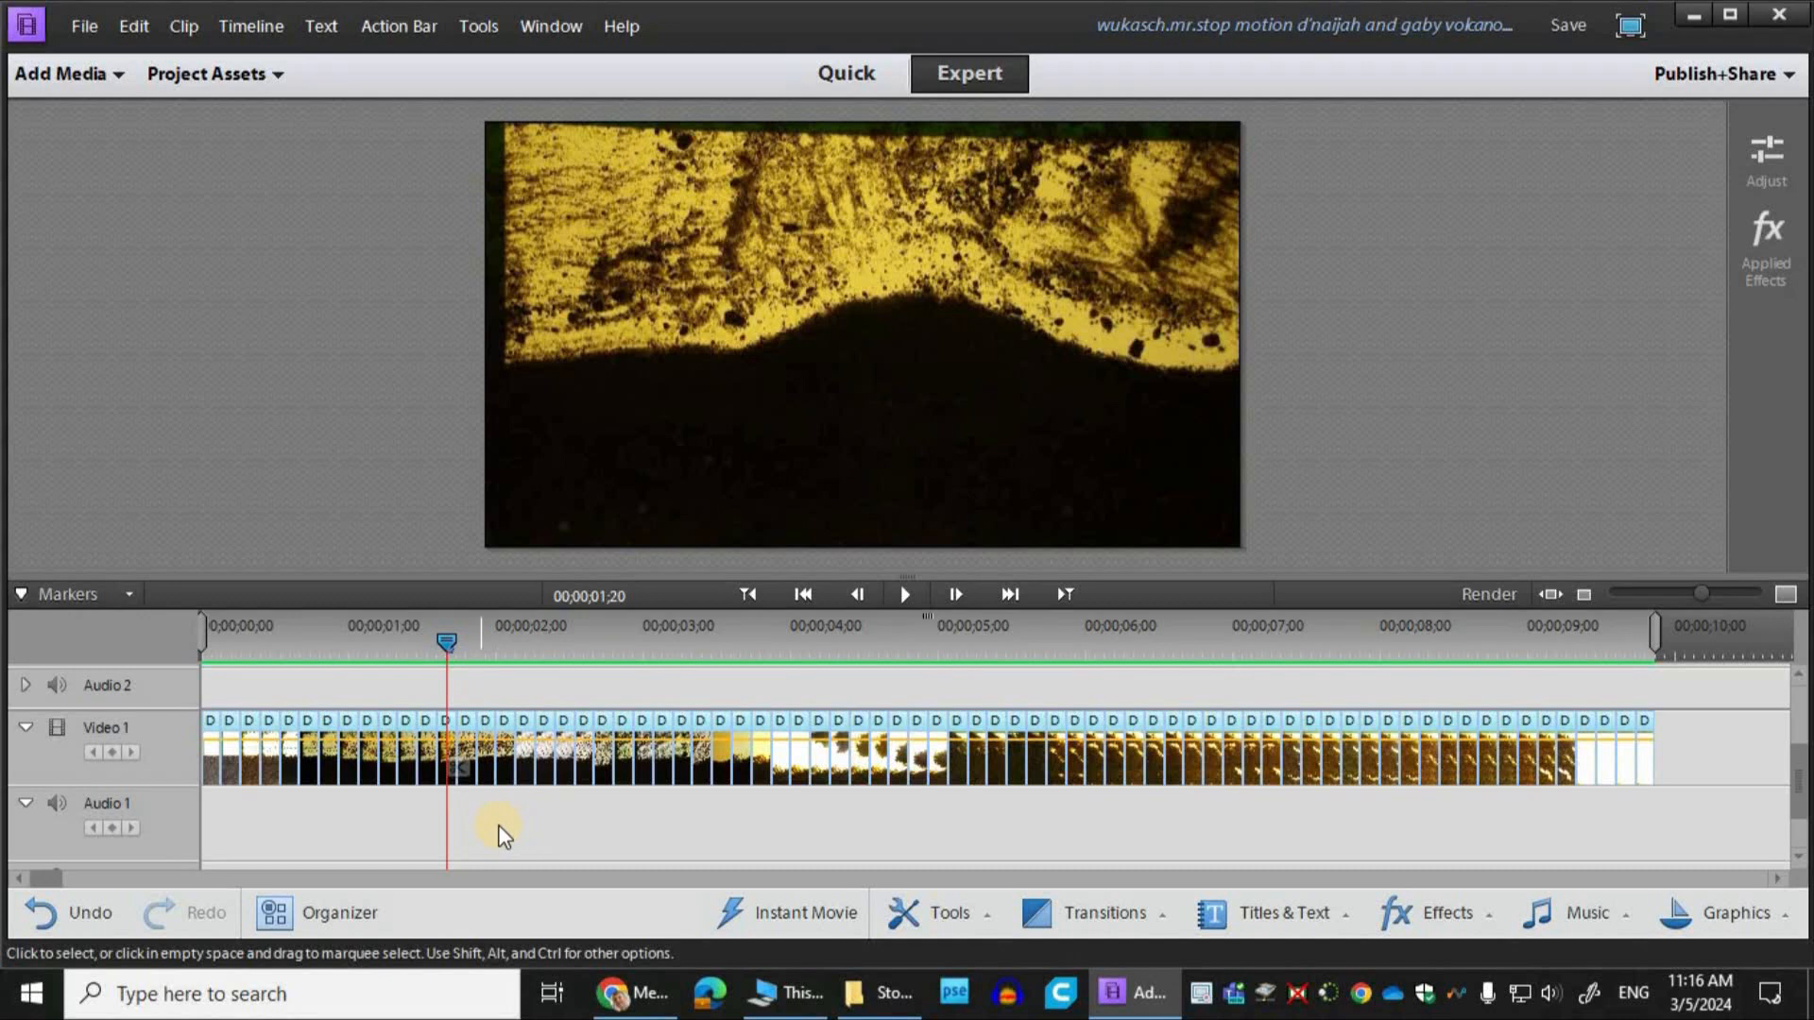
key("ctrl+a")
right_click(446, 723)
left_click(455, 767)
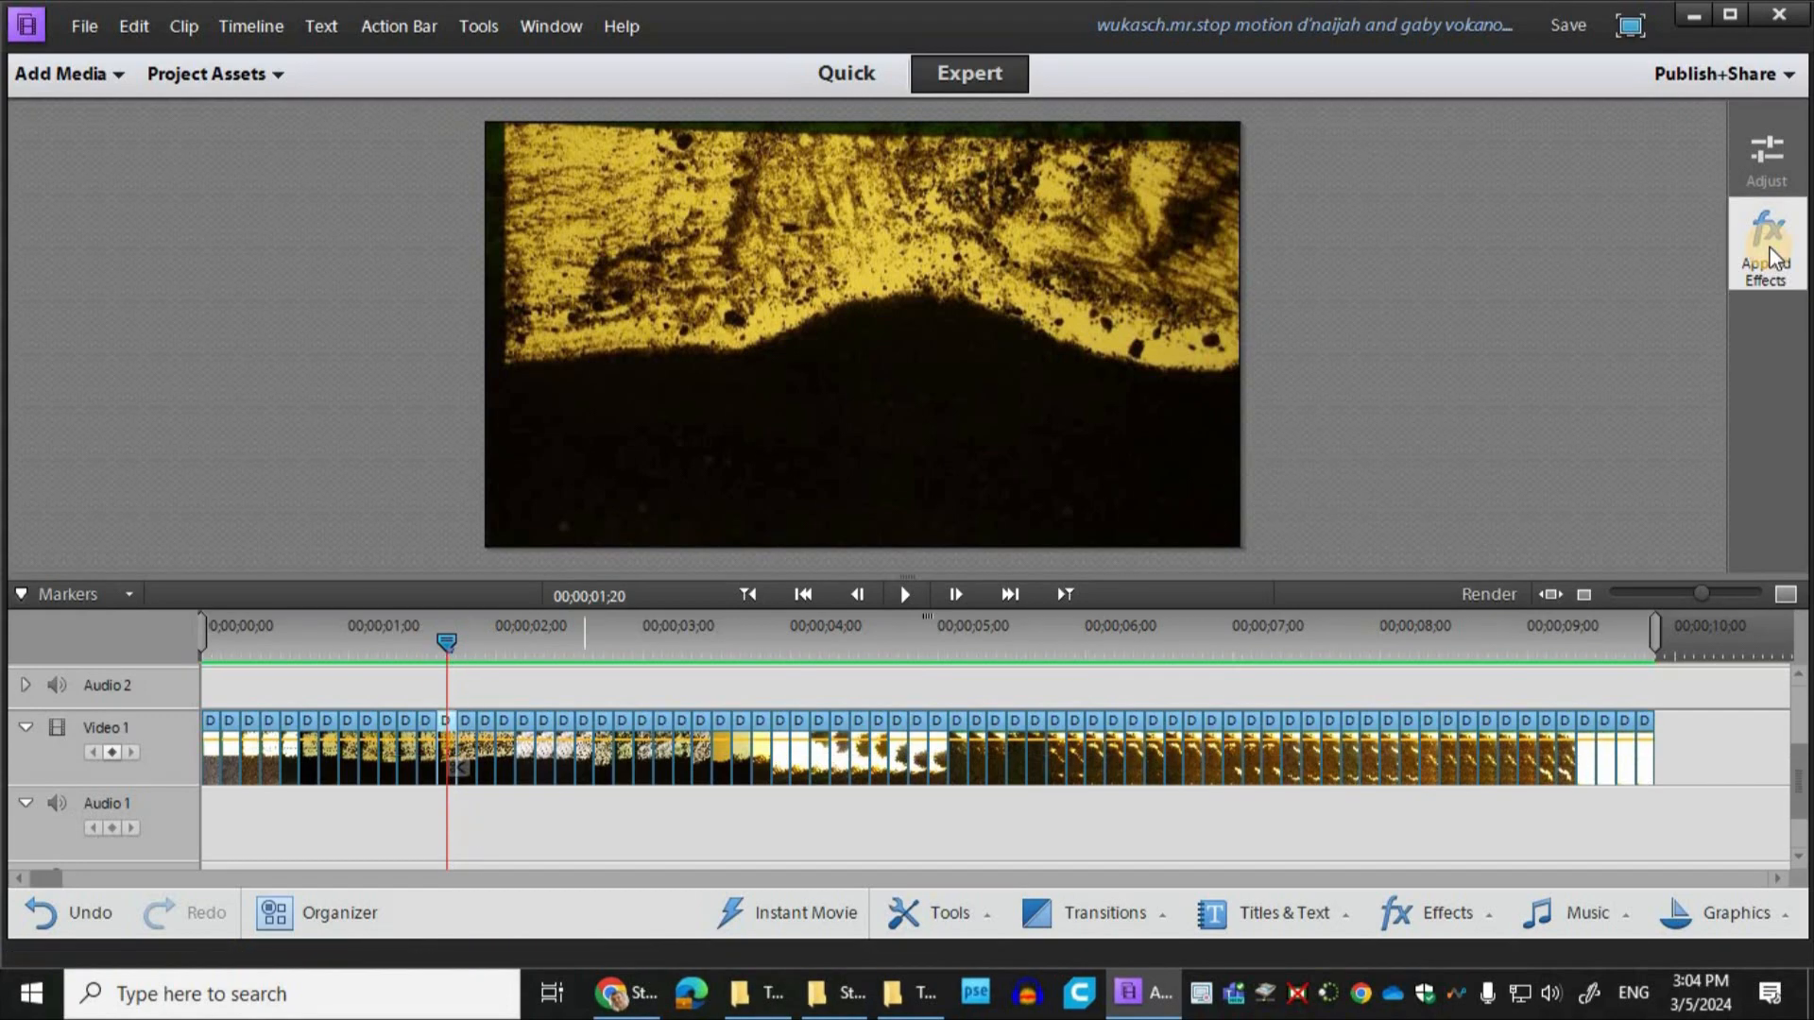
left_click(1766, 249)
left_click(1270, 159)
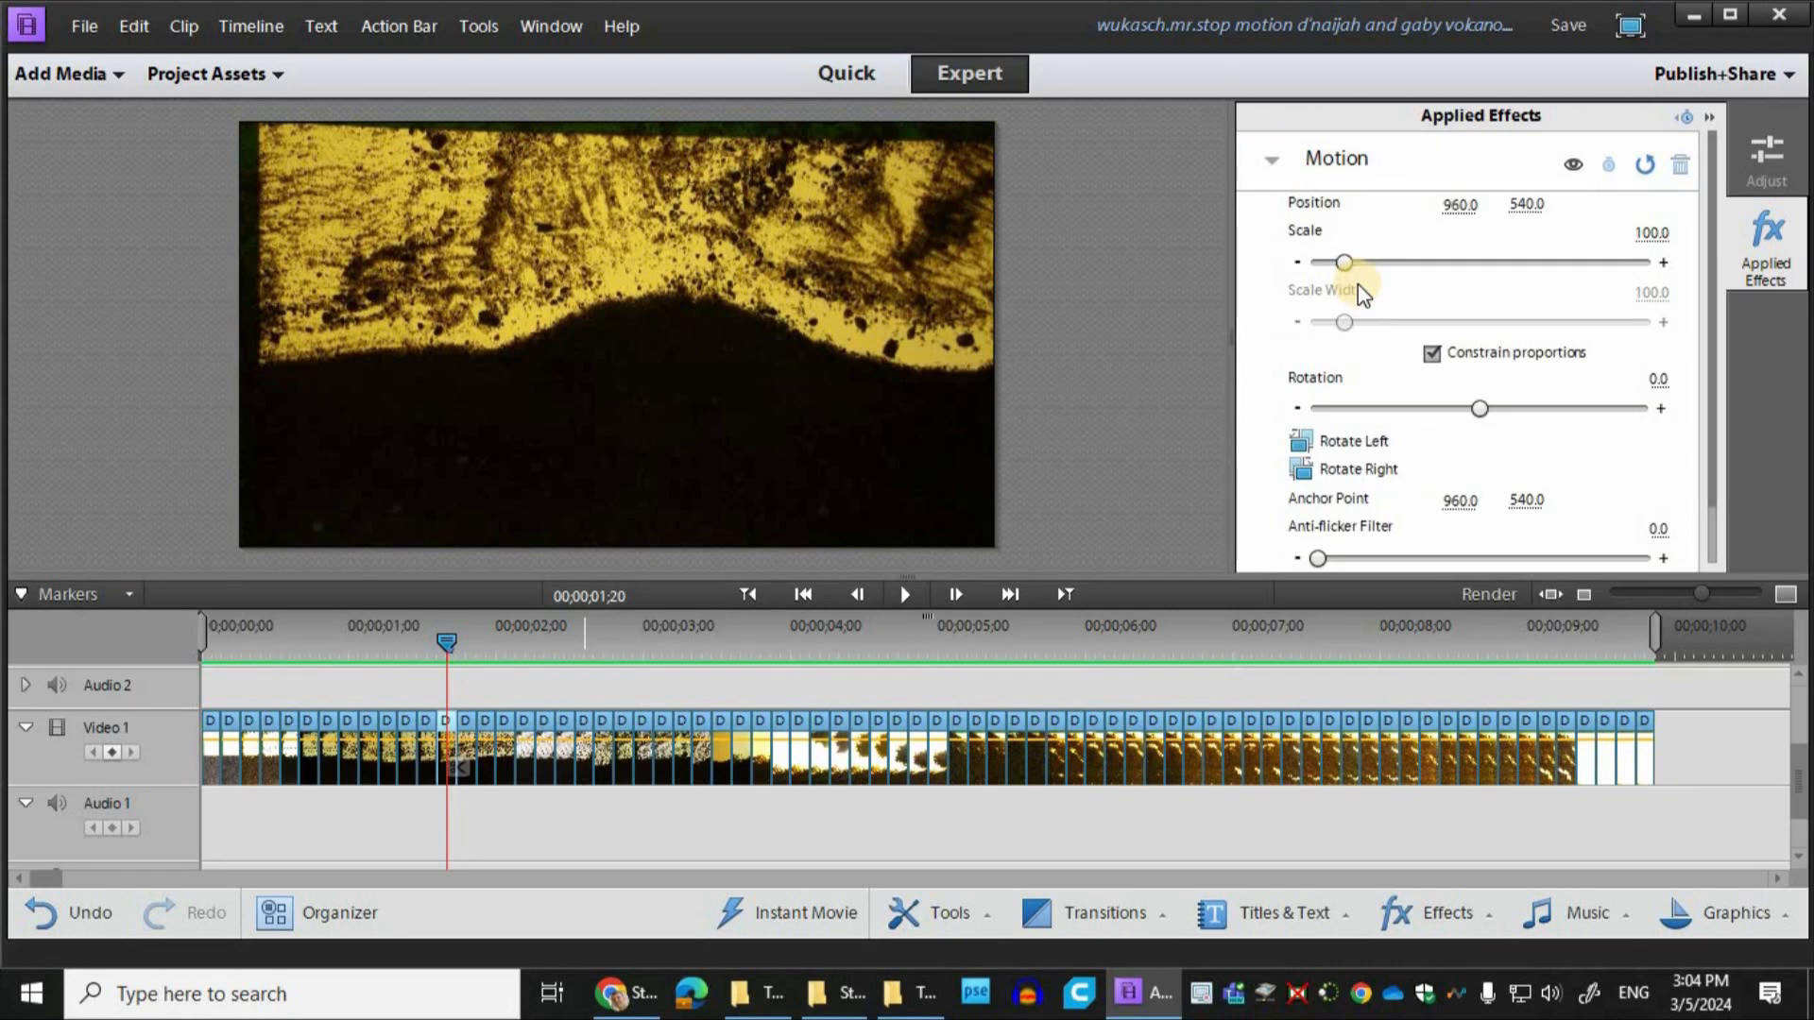
left_click_drag(1344, 264, 1354, 253)
left_click_drag(1467, 206, 1512, 206)
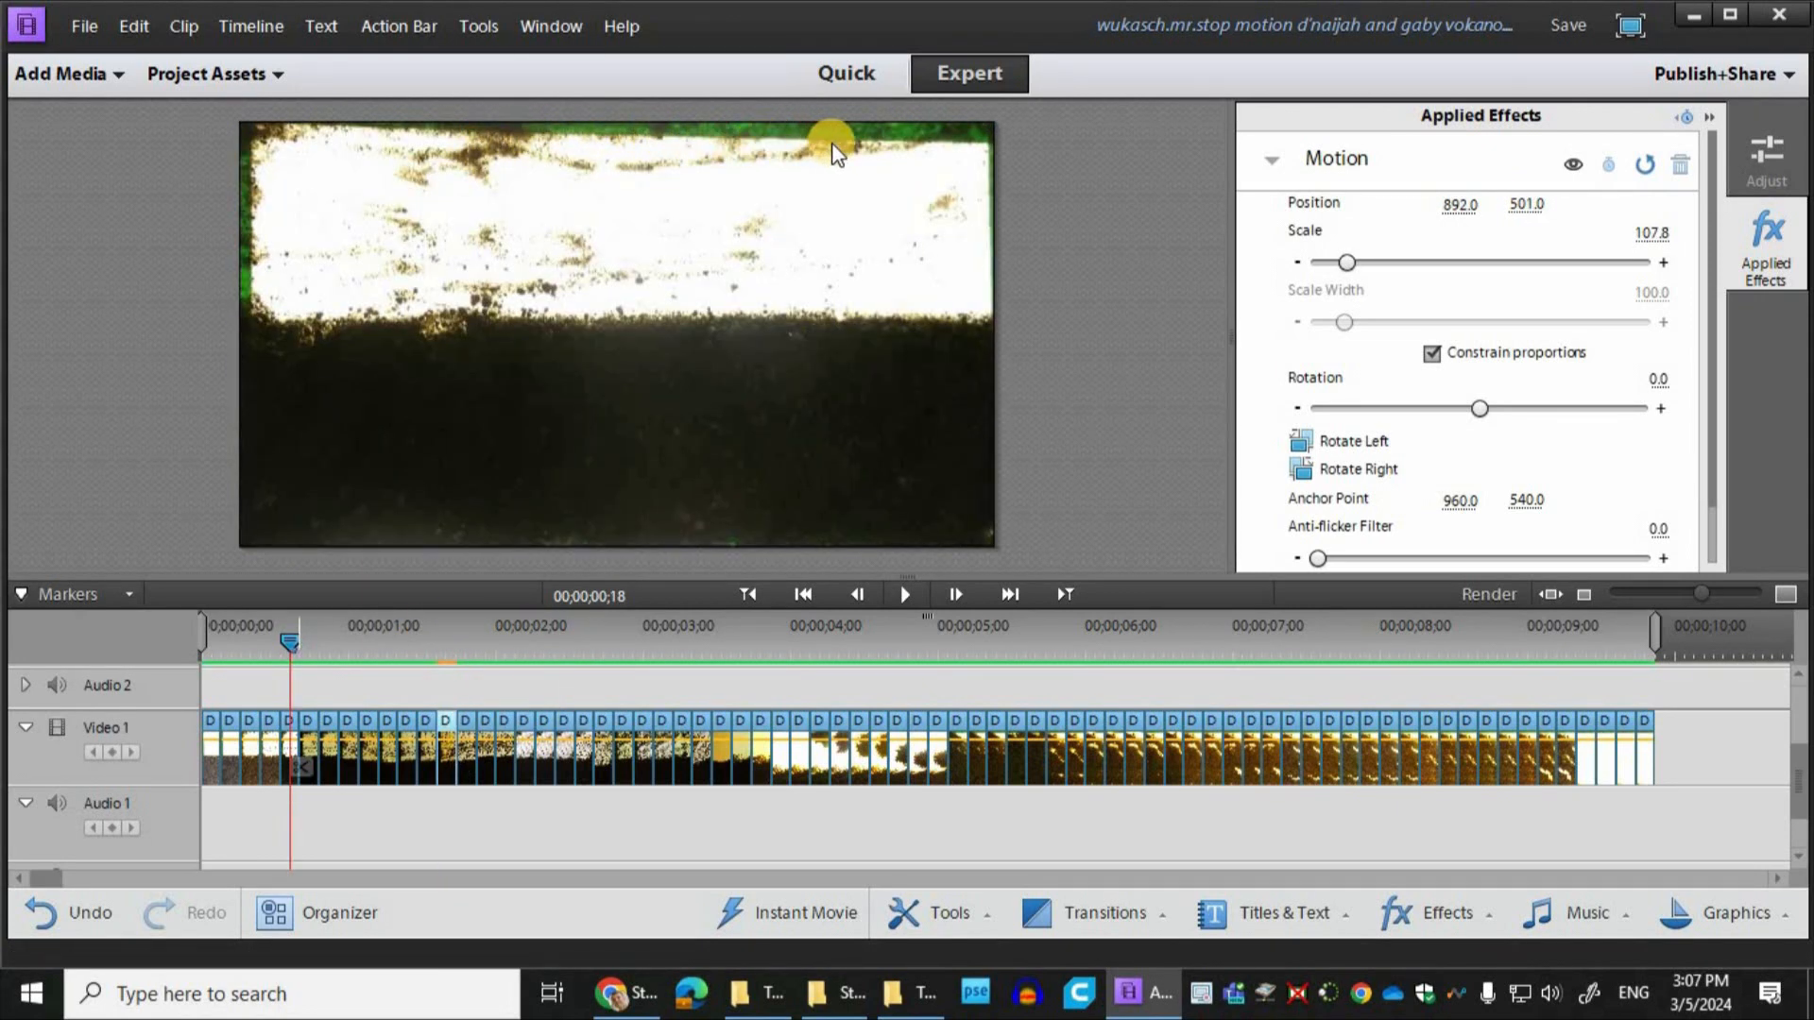
Step: Move back to the green-edged photo at 00;00;00;17 and select Crop in the Transform effects category
left_click_drag(287, 639, 428, 637)
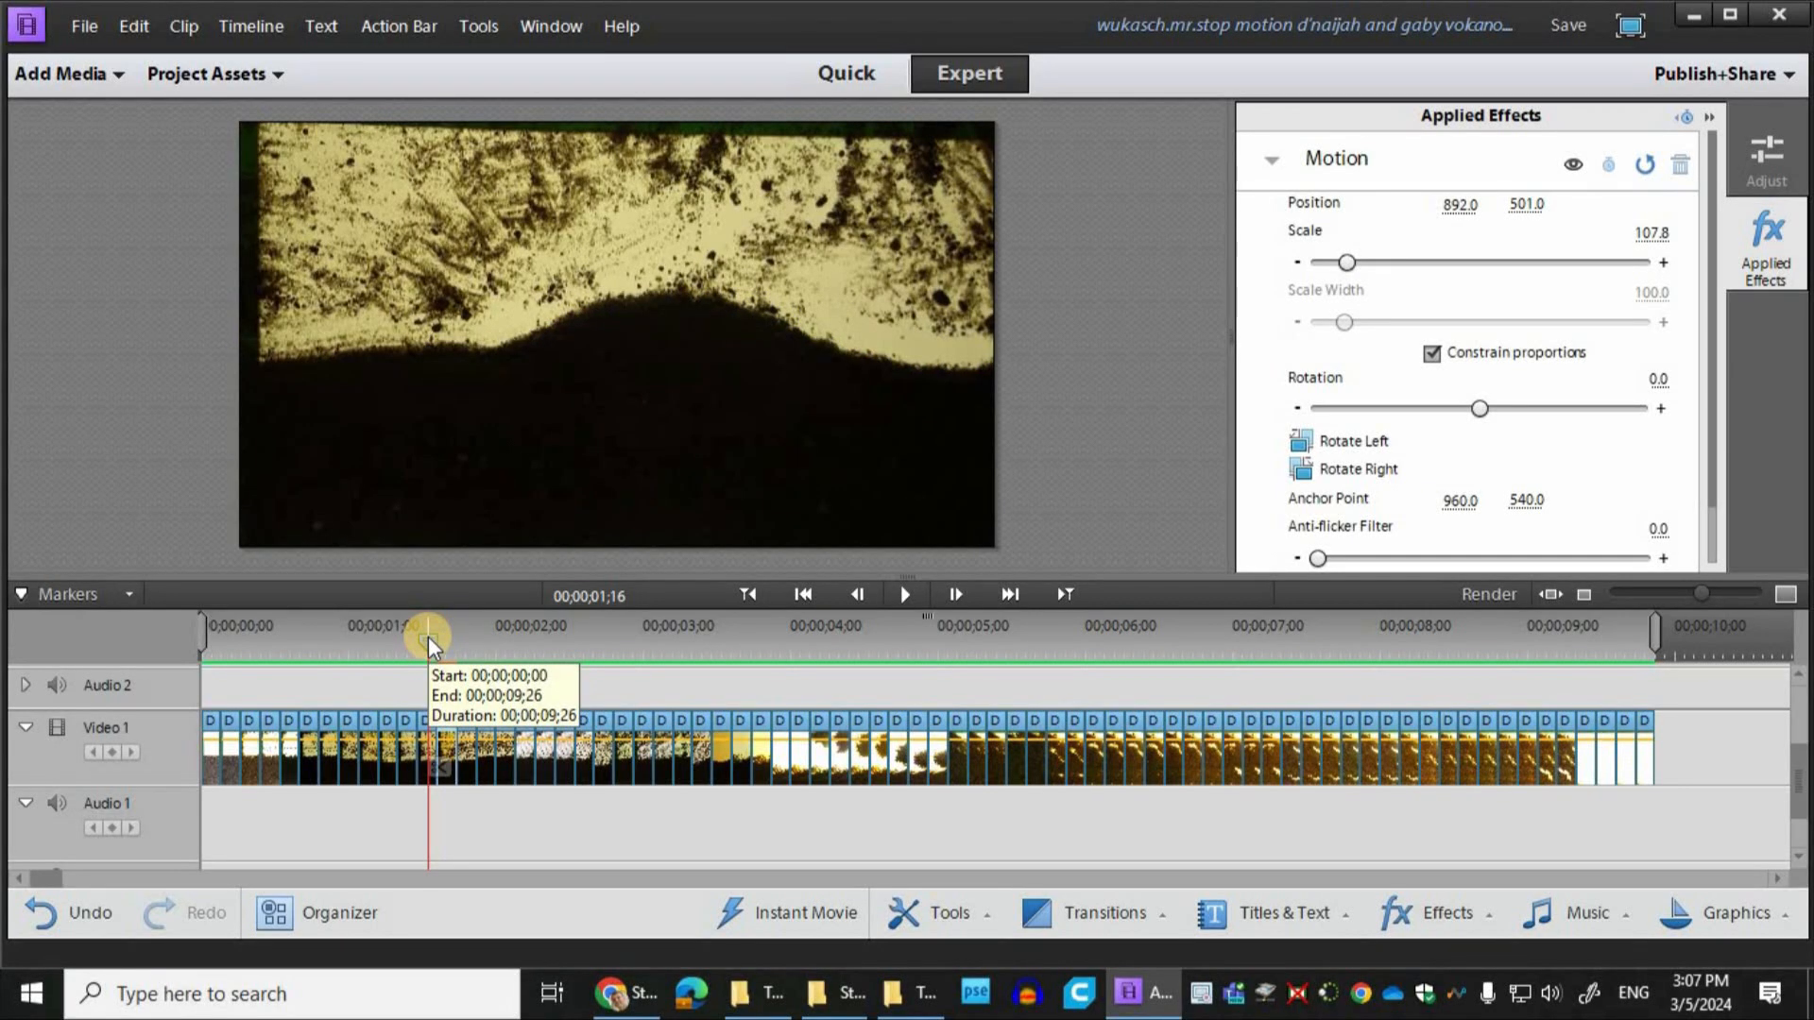
left_click_drag(425, 640, 284, 635)
left_click(1453, 921)
left_click(1454, 922)
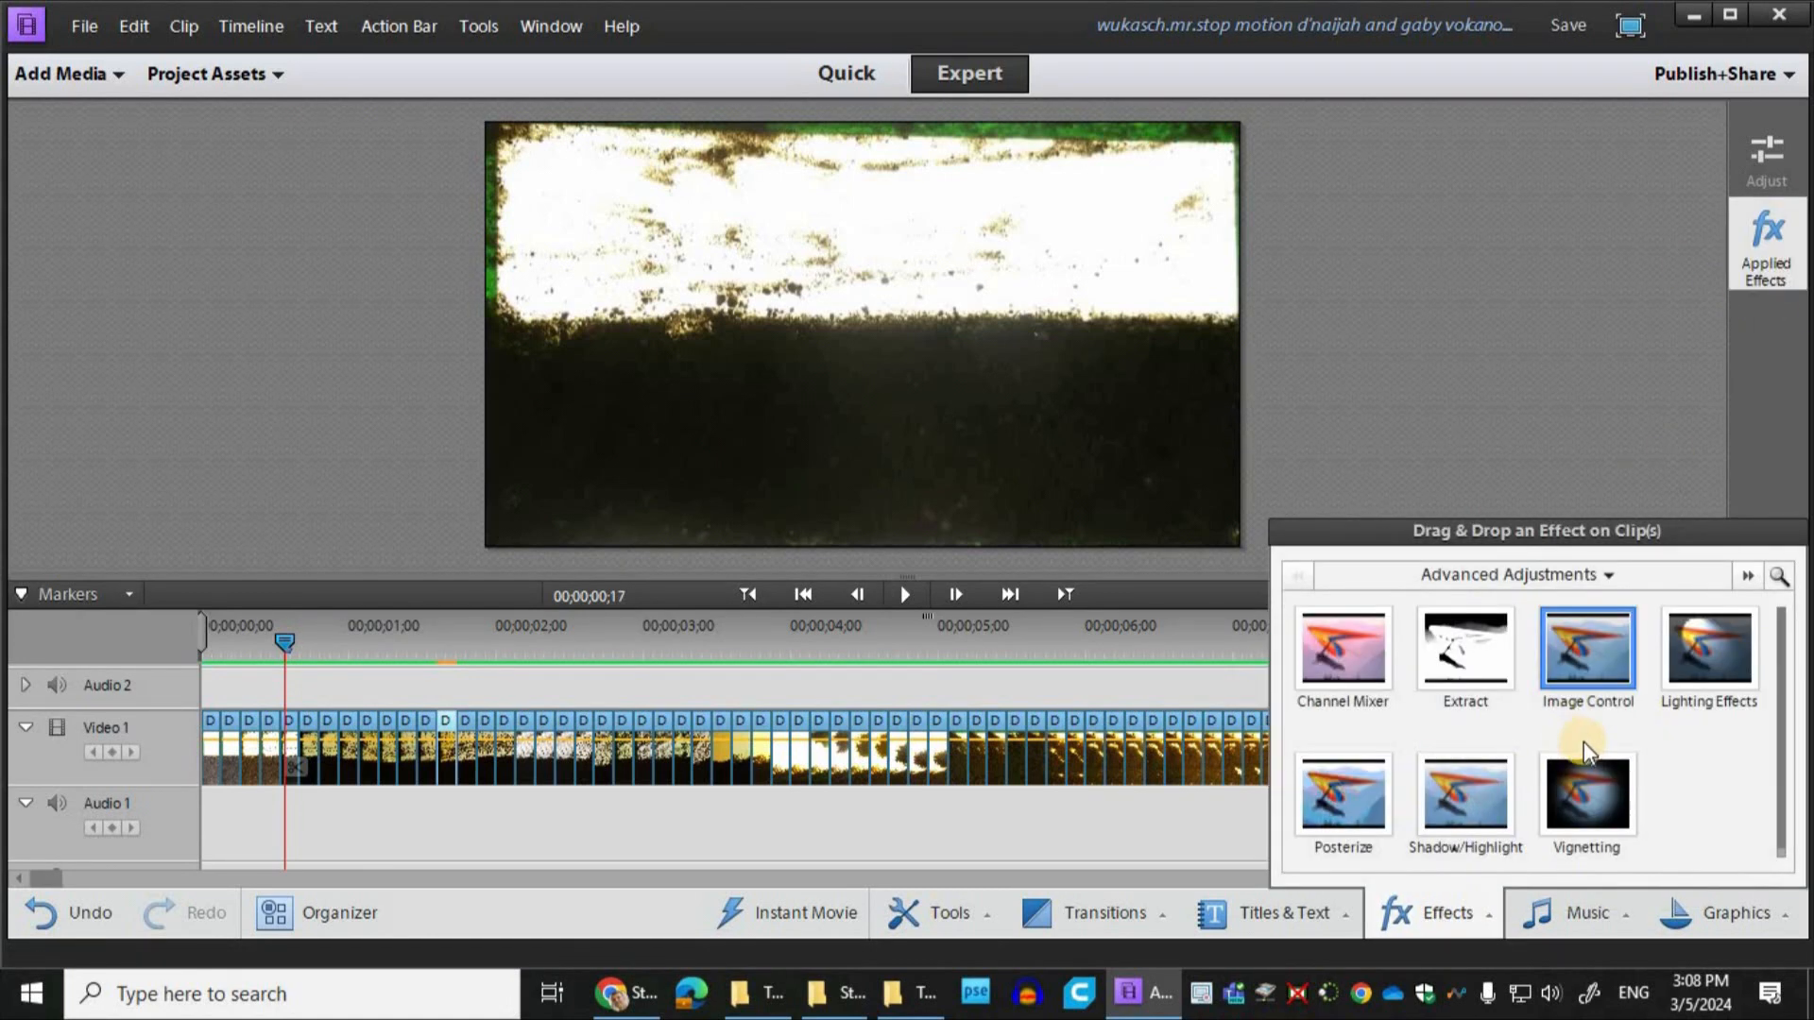
left_click(1524, 574)
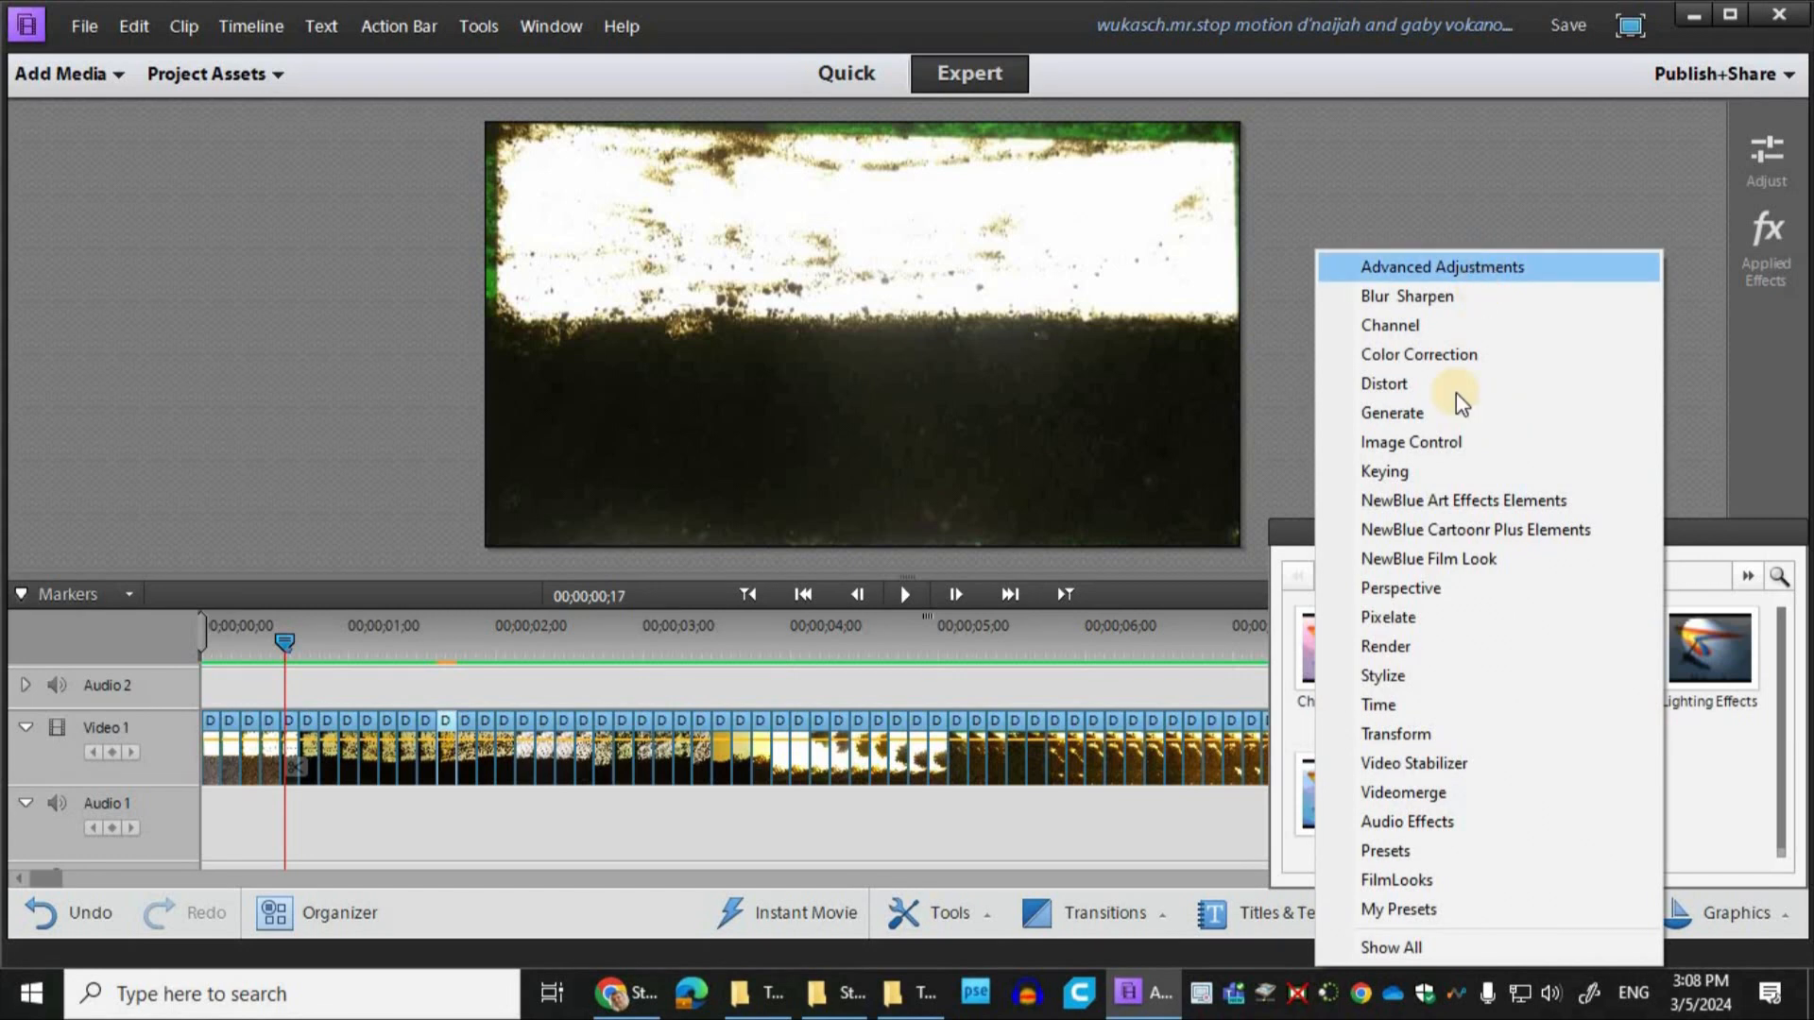
left_click(1414, 736)
left_click(1591, 652)
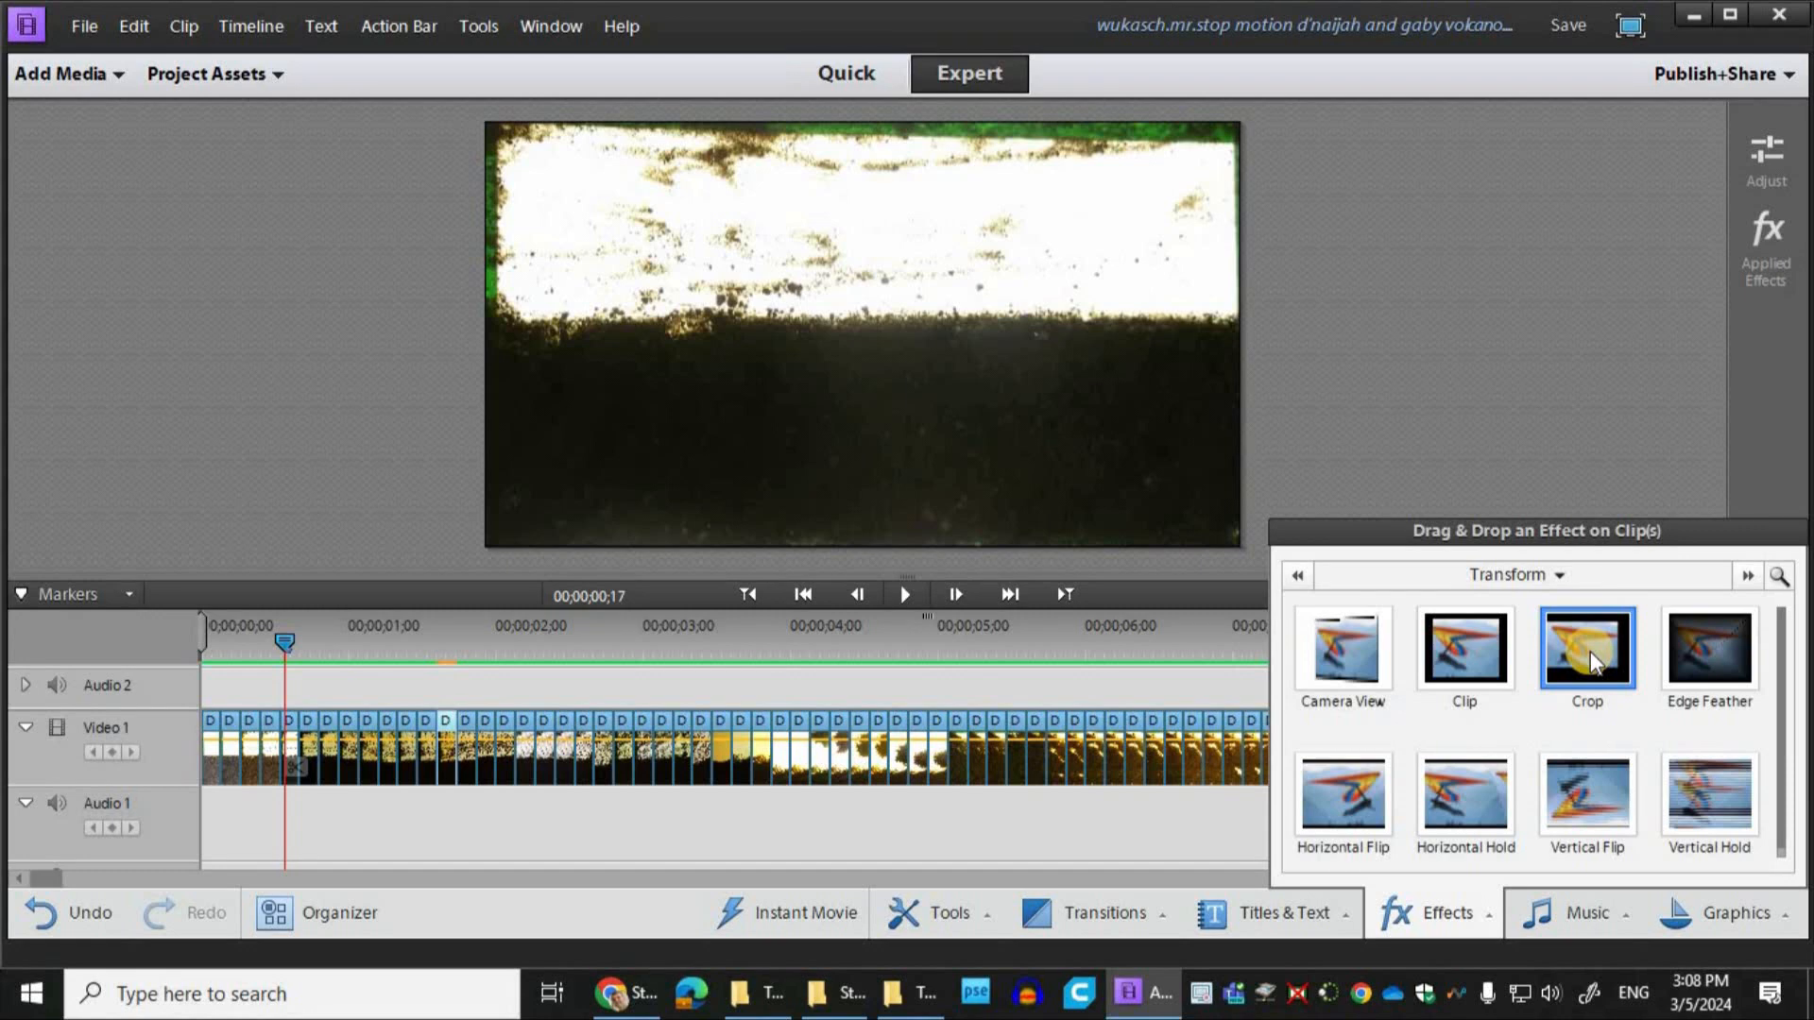
Step: Apply the Crop effect to the green-edged photo at 00;00;00;19 on Video 1
left_click_drag(1587, 675, 292, 732)
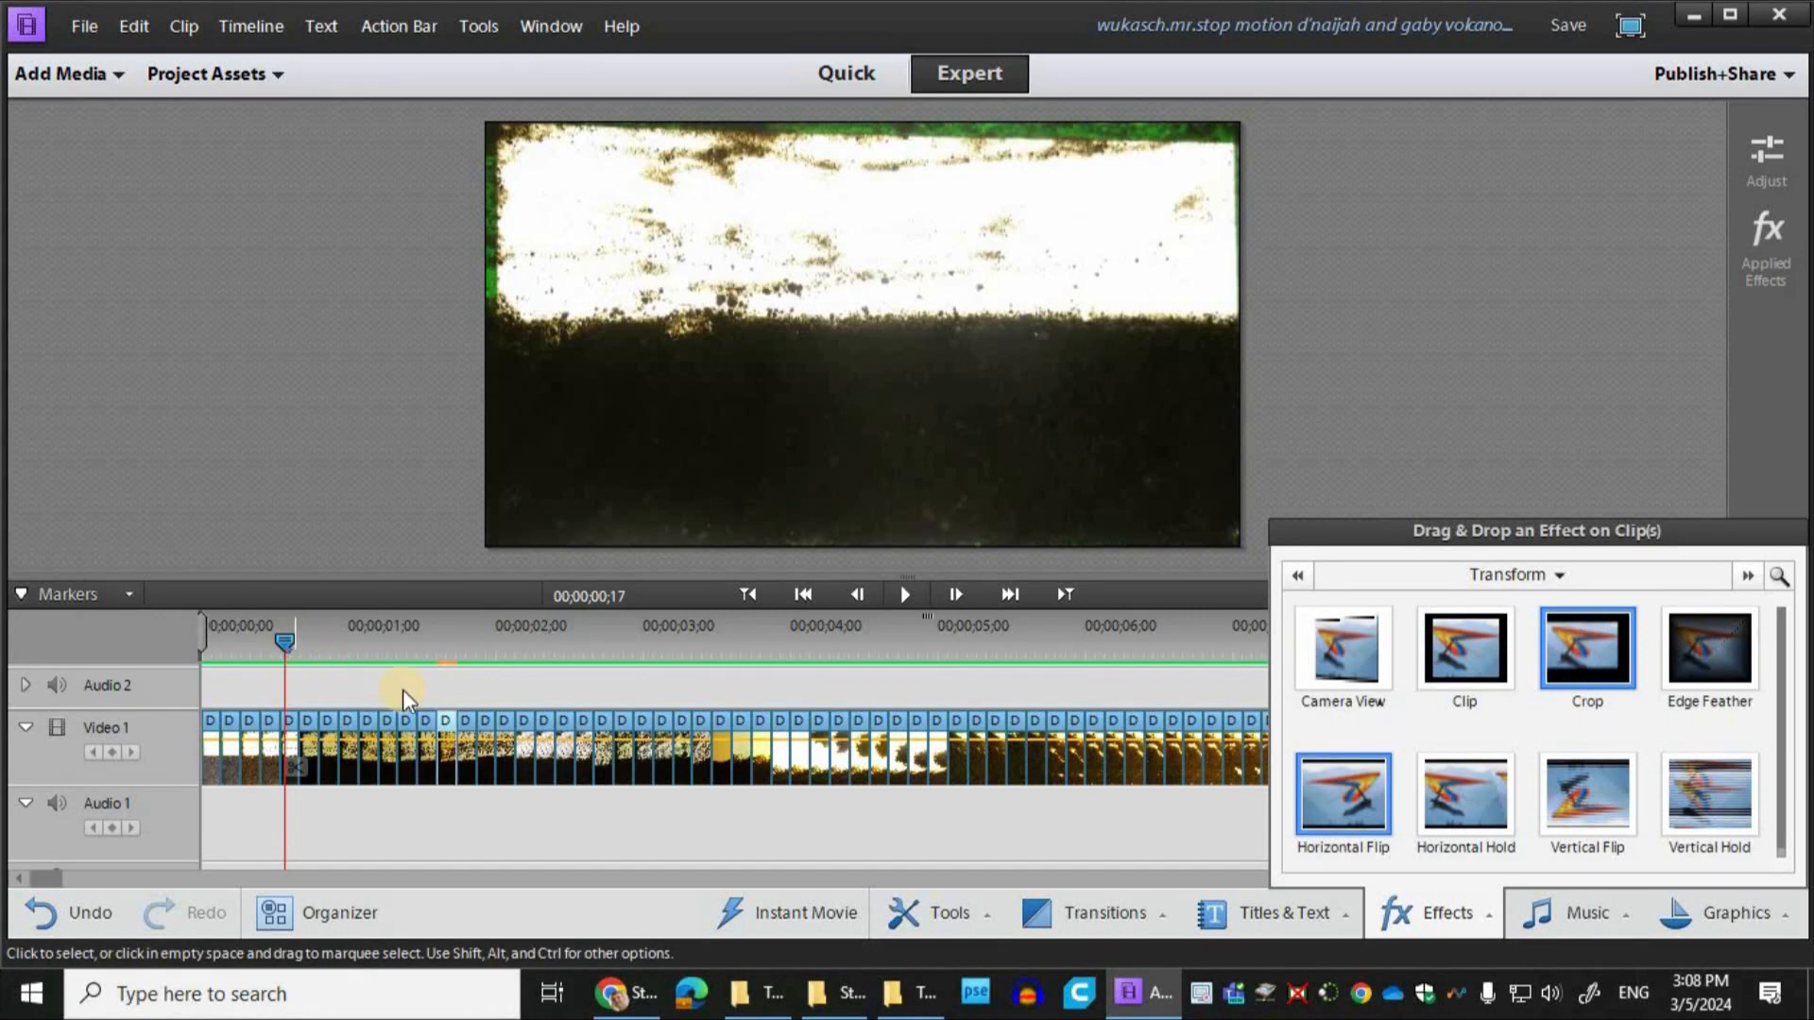
left_click(281, 720)
left_click_drag(287, 639, 299, 643)
left_click(293, 739)
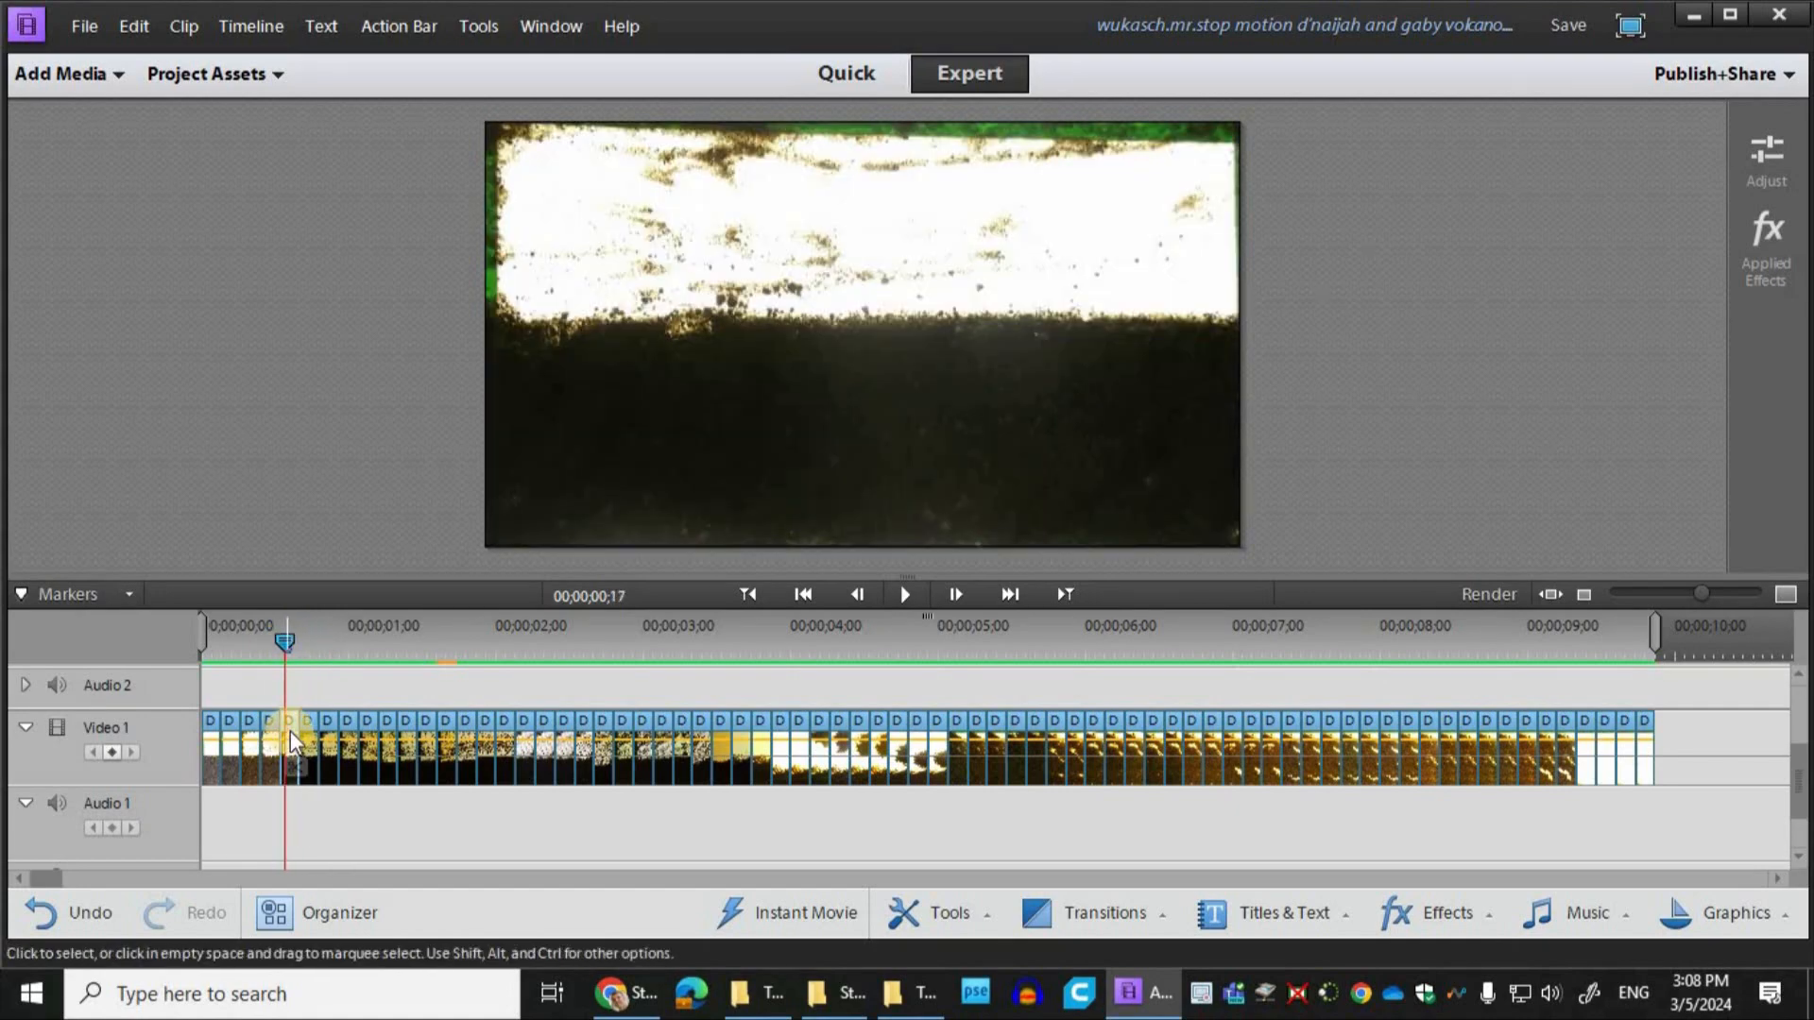
mouse_move(287, 642)
left_mouse_down()
mouse_move(393, 644)
mouse_move(301, 652)
left_mouse_up()
left_click(1483, 924)
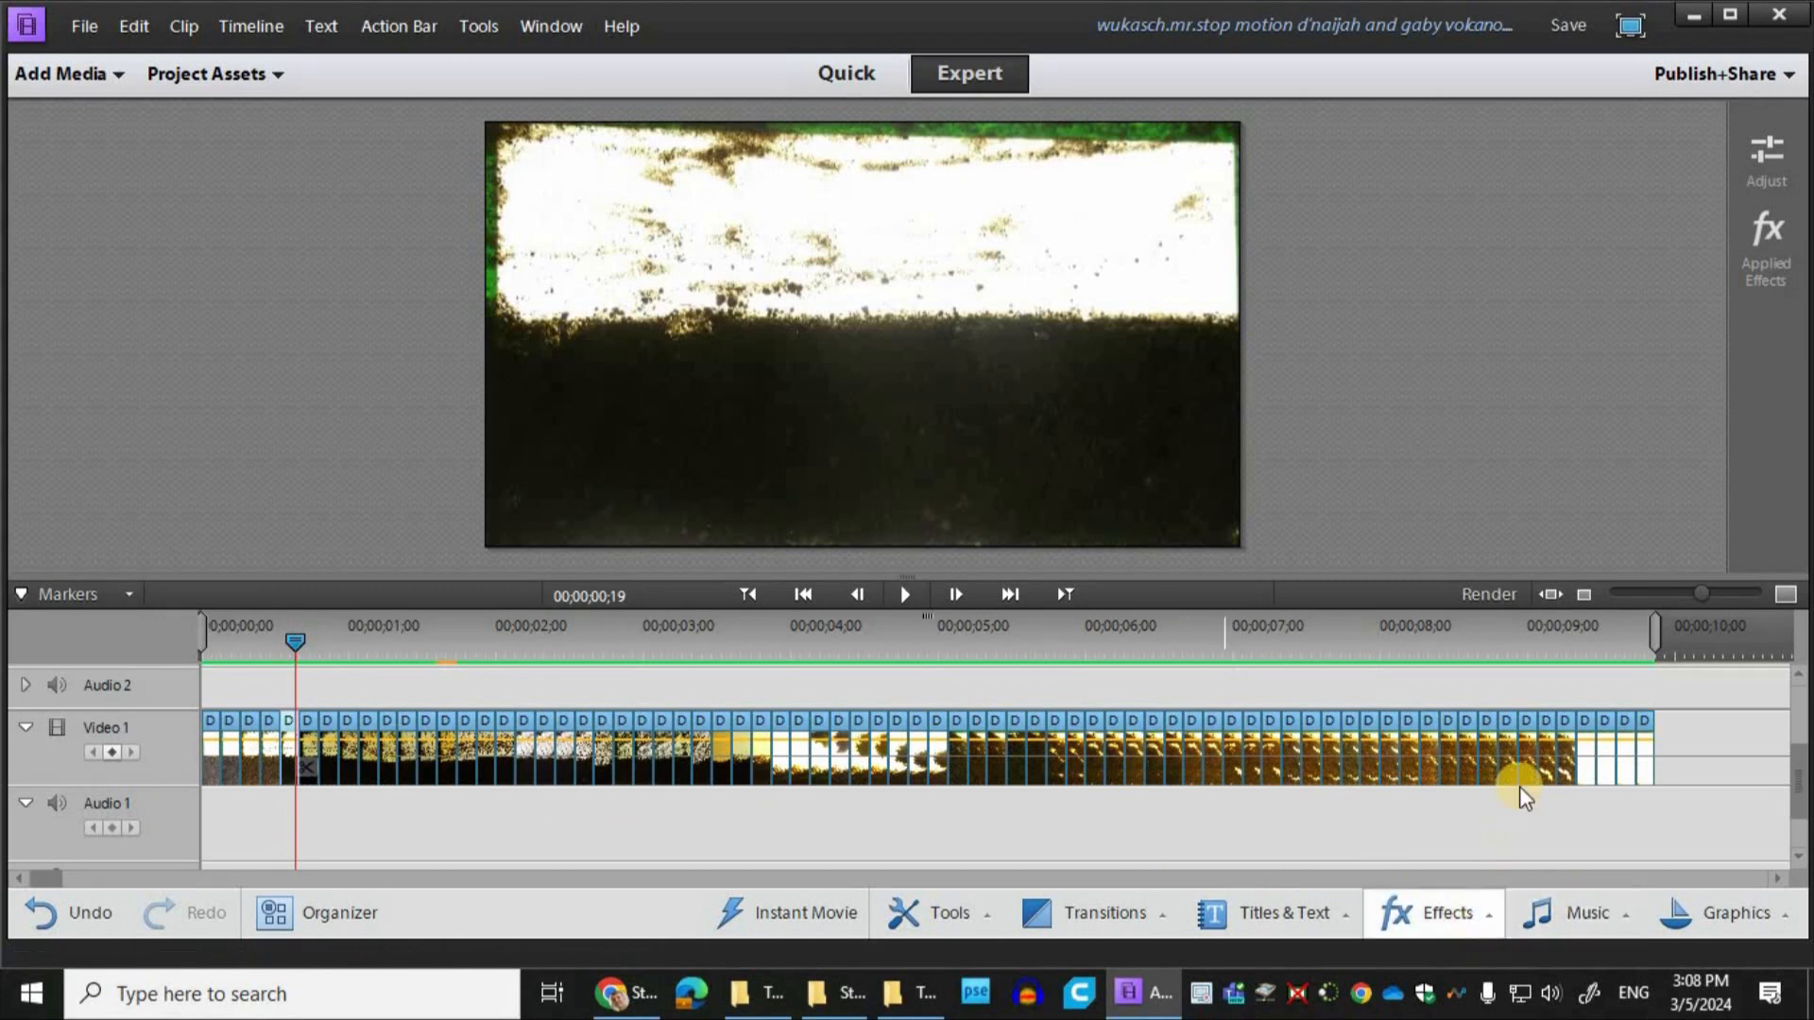
left_click_drag(1594, 650, 291, 730)
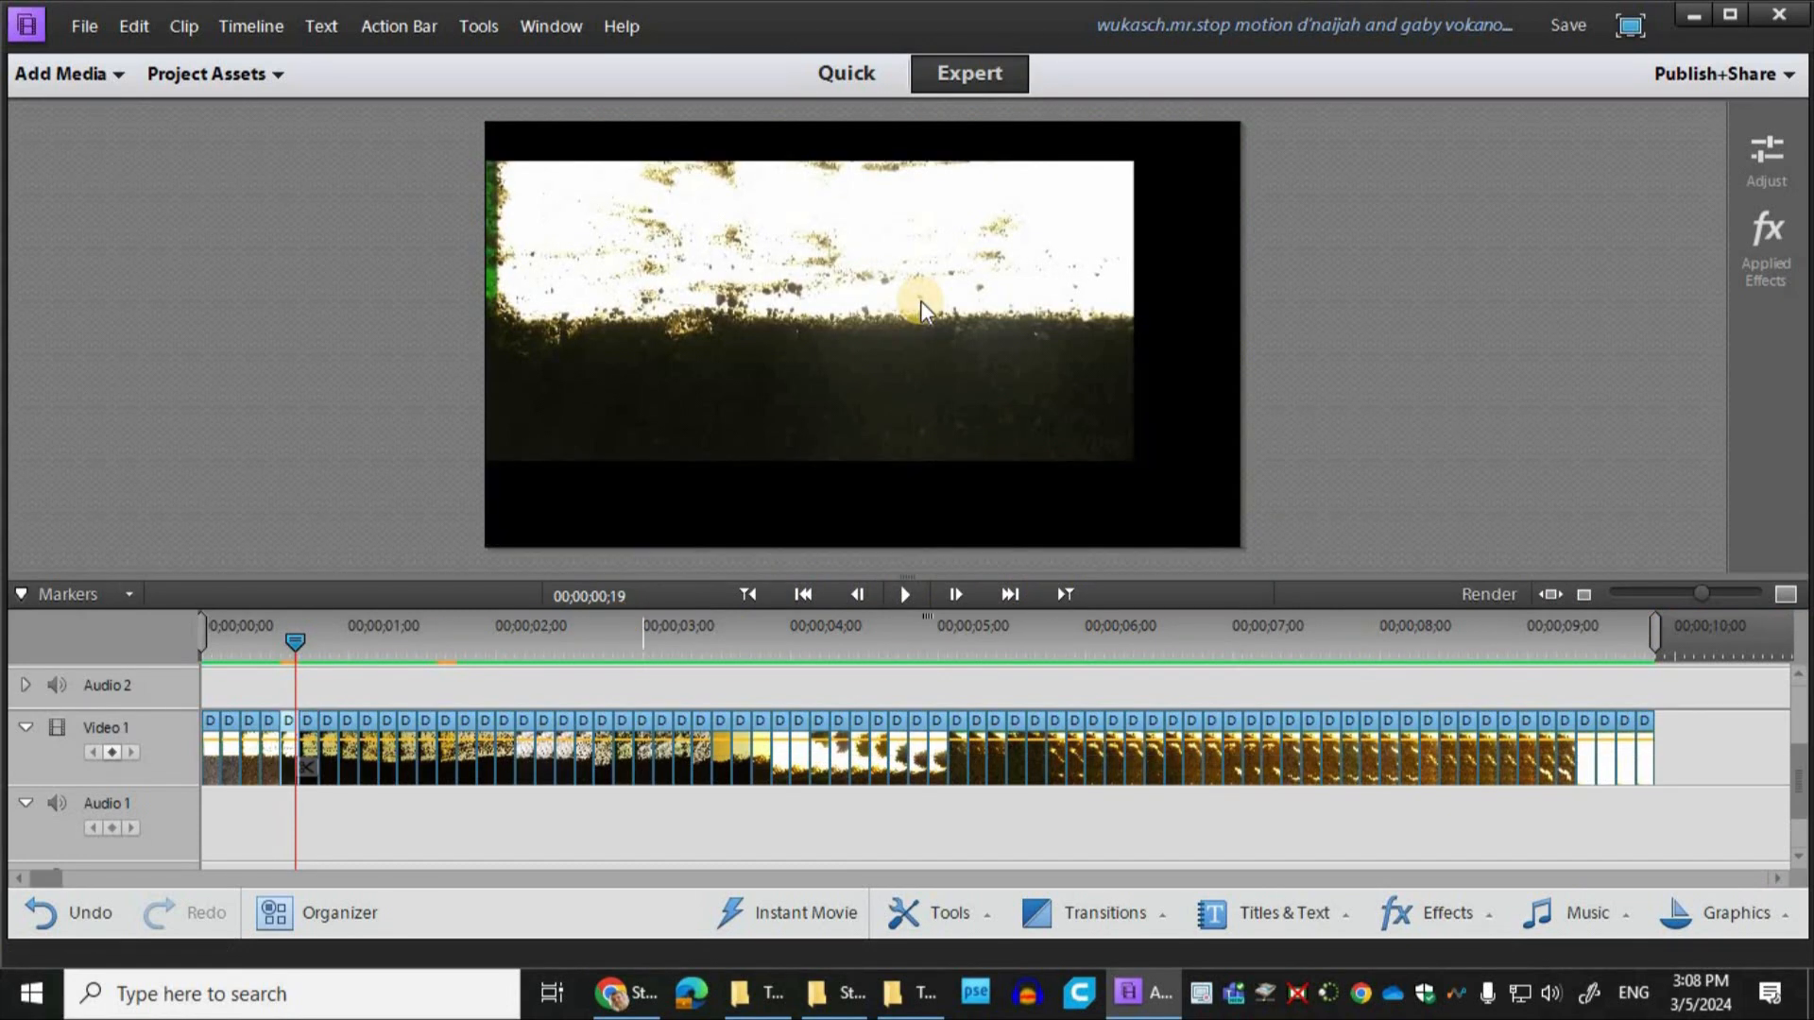
Step: Set the photo's Crop to 1.6% left, 4.5% top, 0.8% right and 0.0% bottom, with Zoom enabled
left_click(1777, 255)
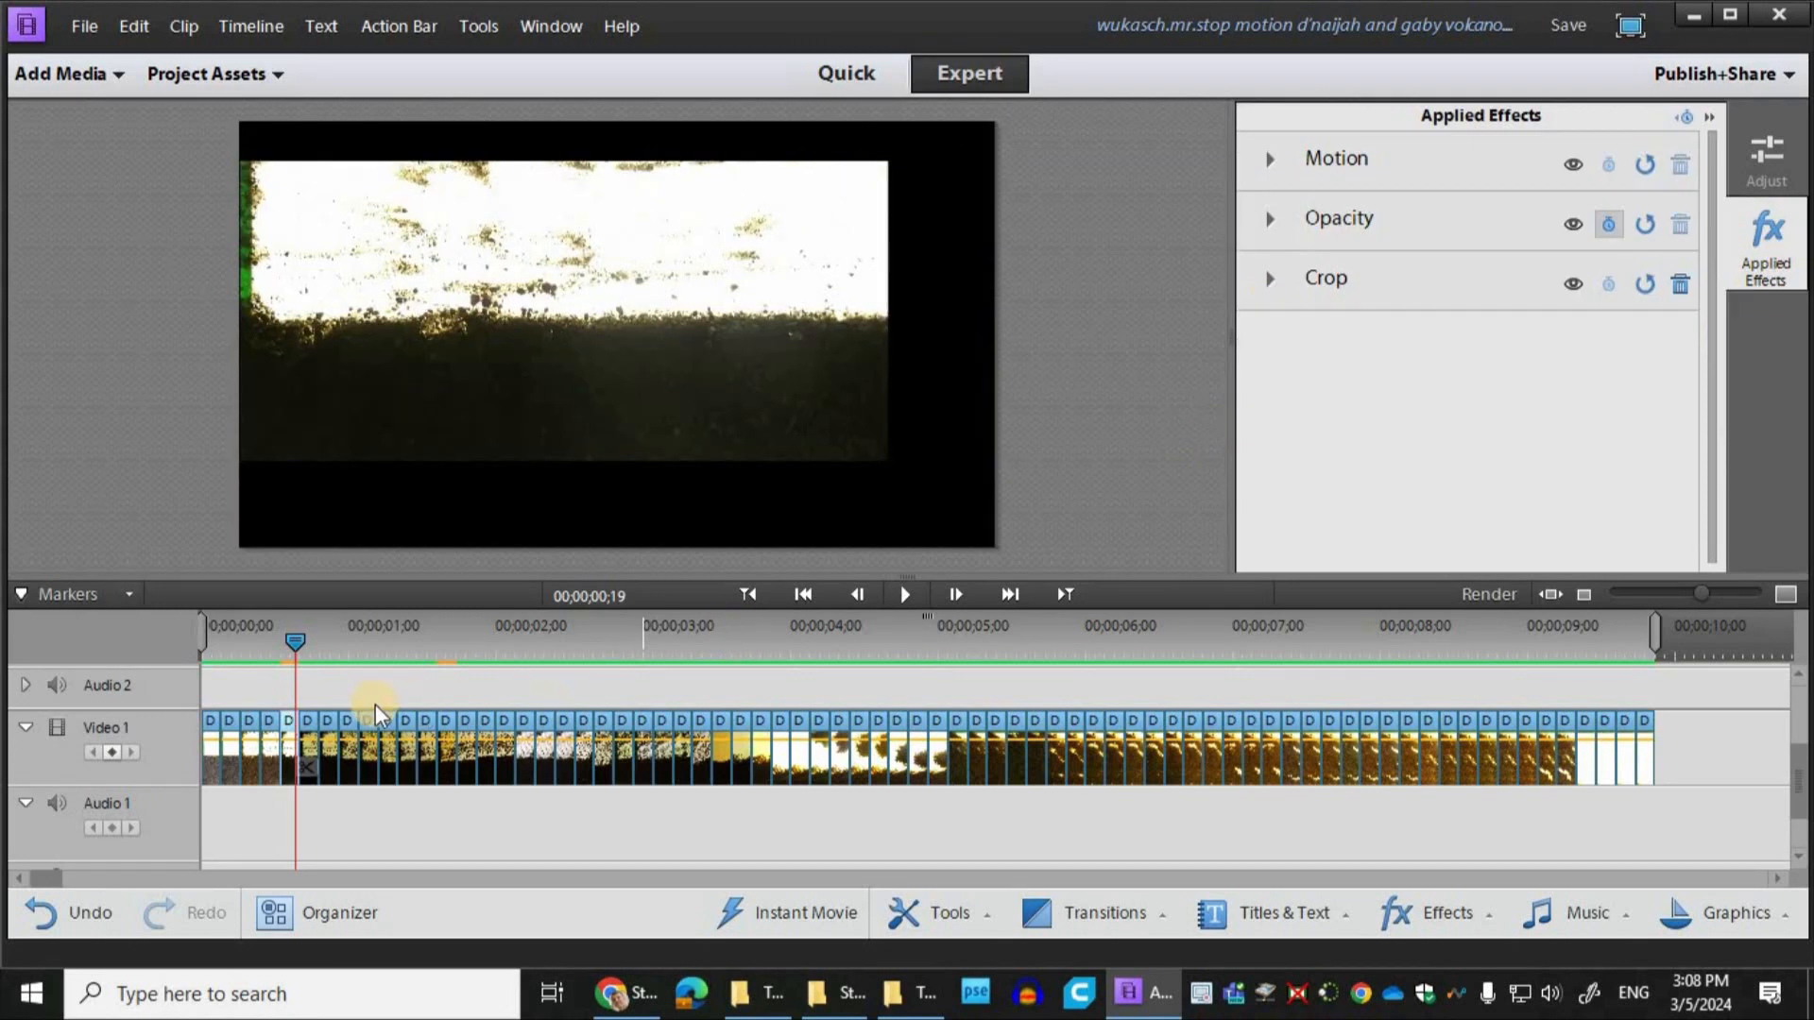
left_click(287, 729)
left_click(1267, 280)
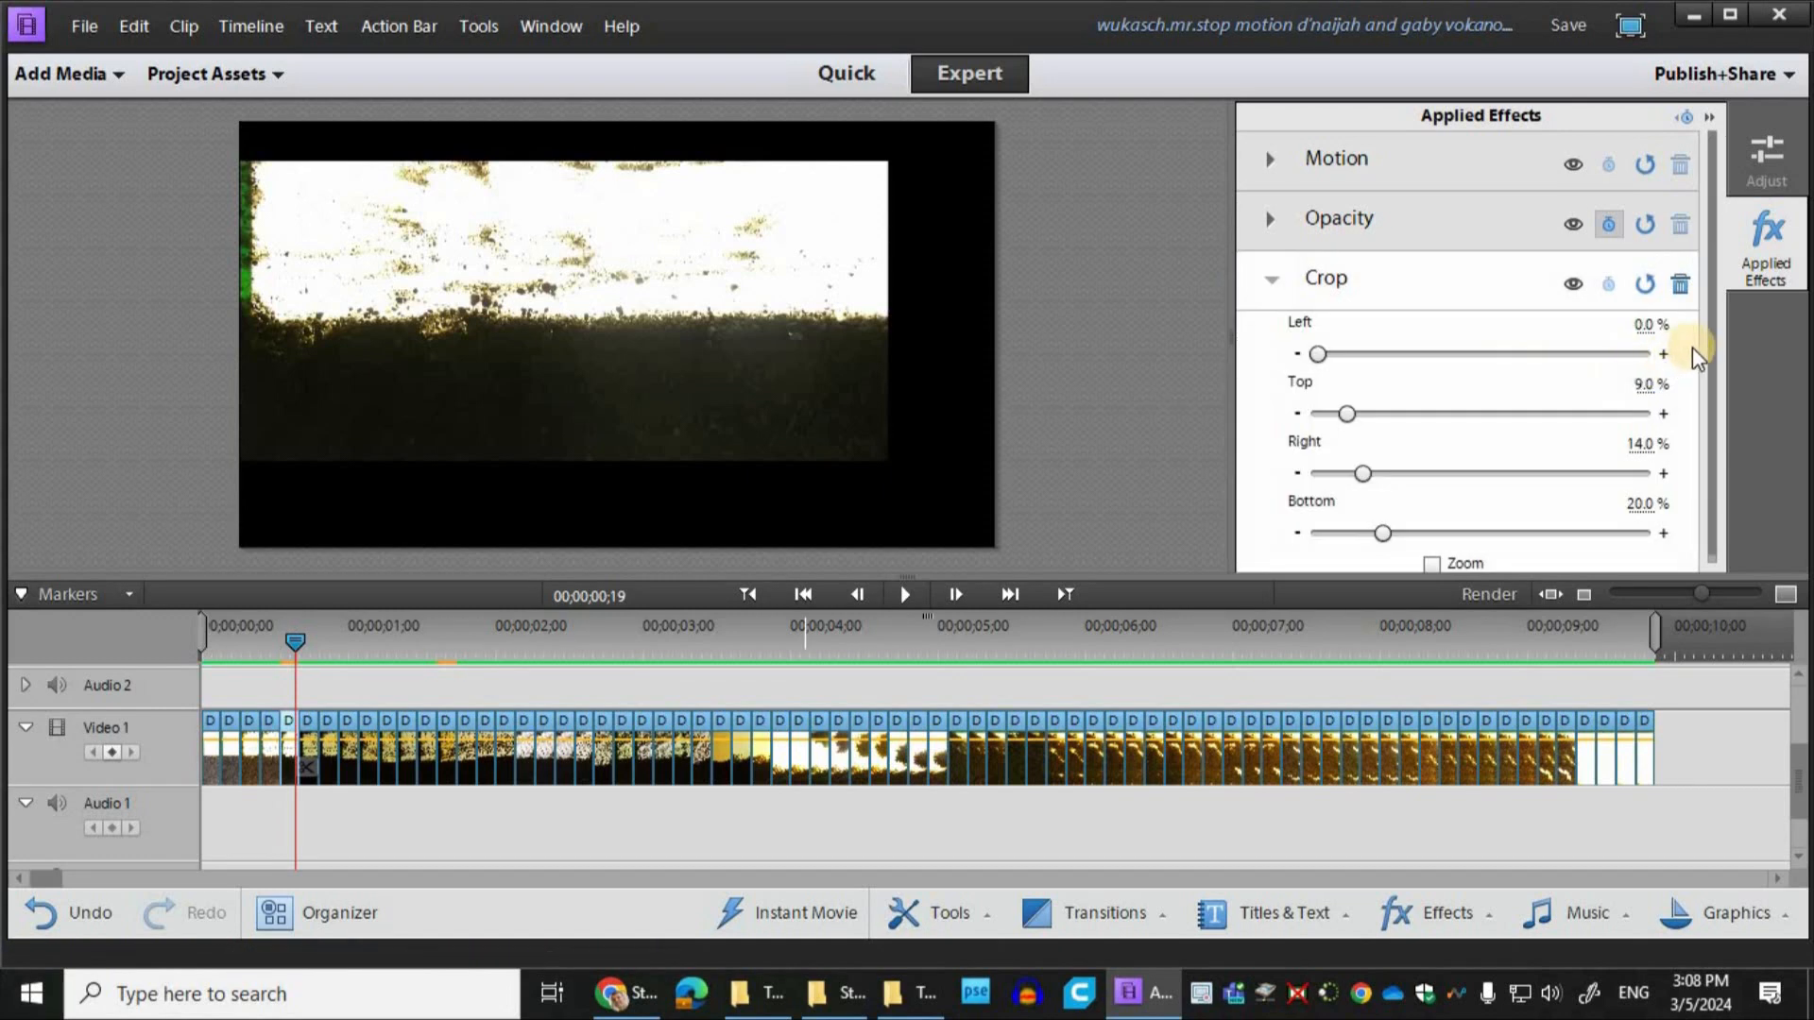
left_click(1710, 401)
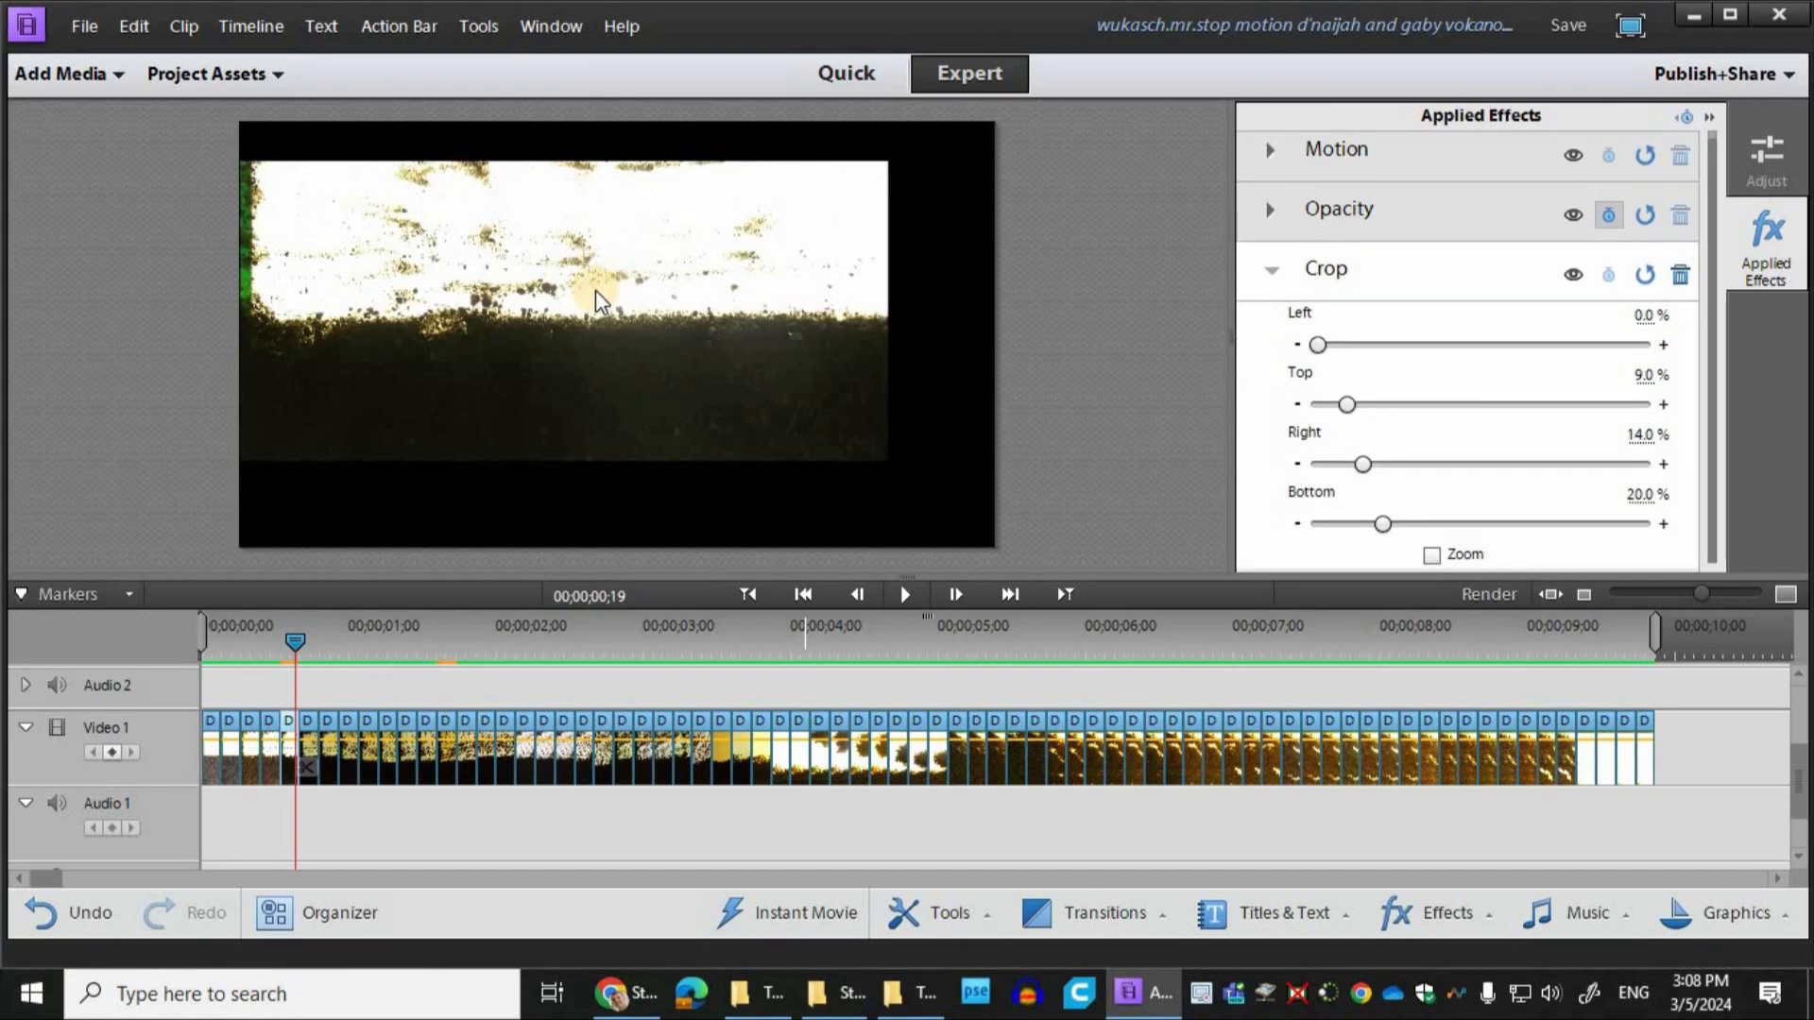
left_click_drag(1318, 345, 1323, 347)
left_click_drag(1342, 409, 1330, 406)
left_click_drag(1364, 465, 1319, 459)
left_click_drag(1382, 525, 1304, 526)
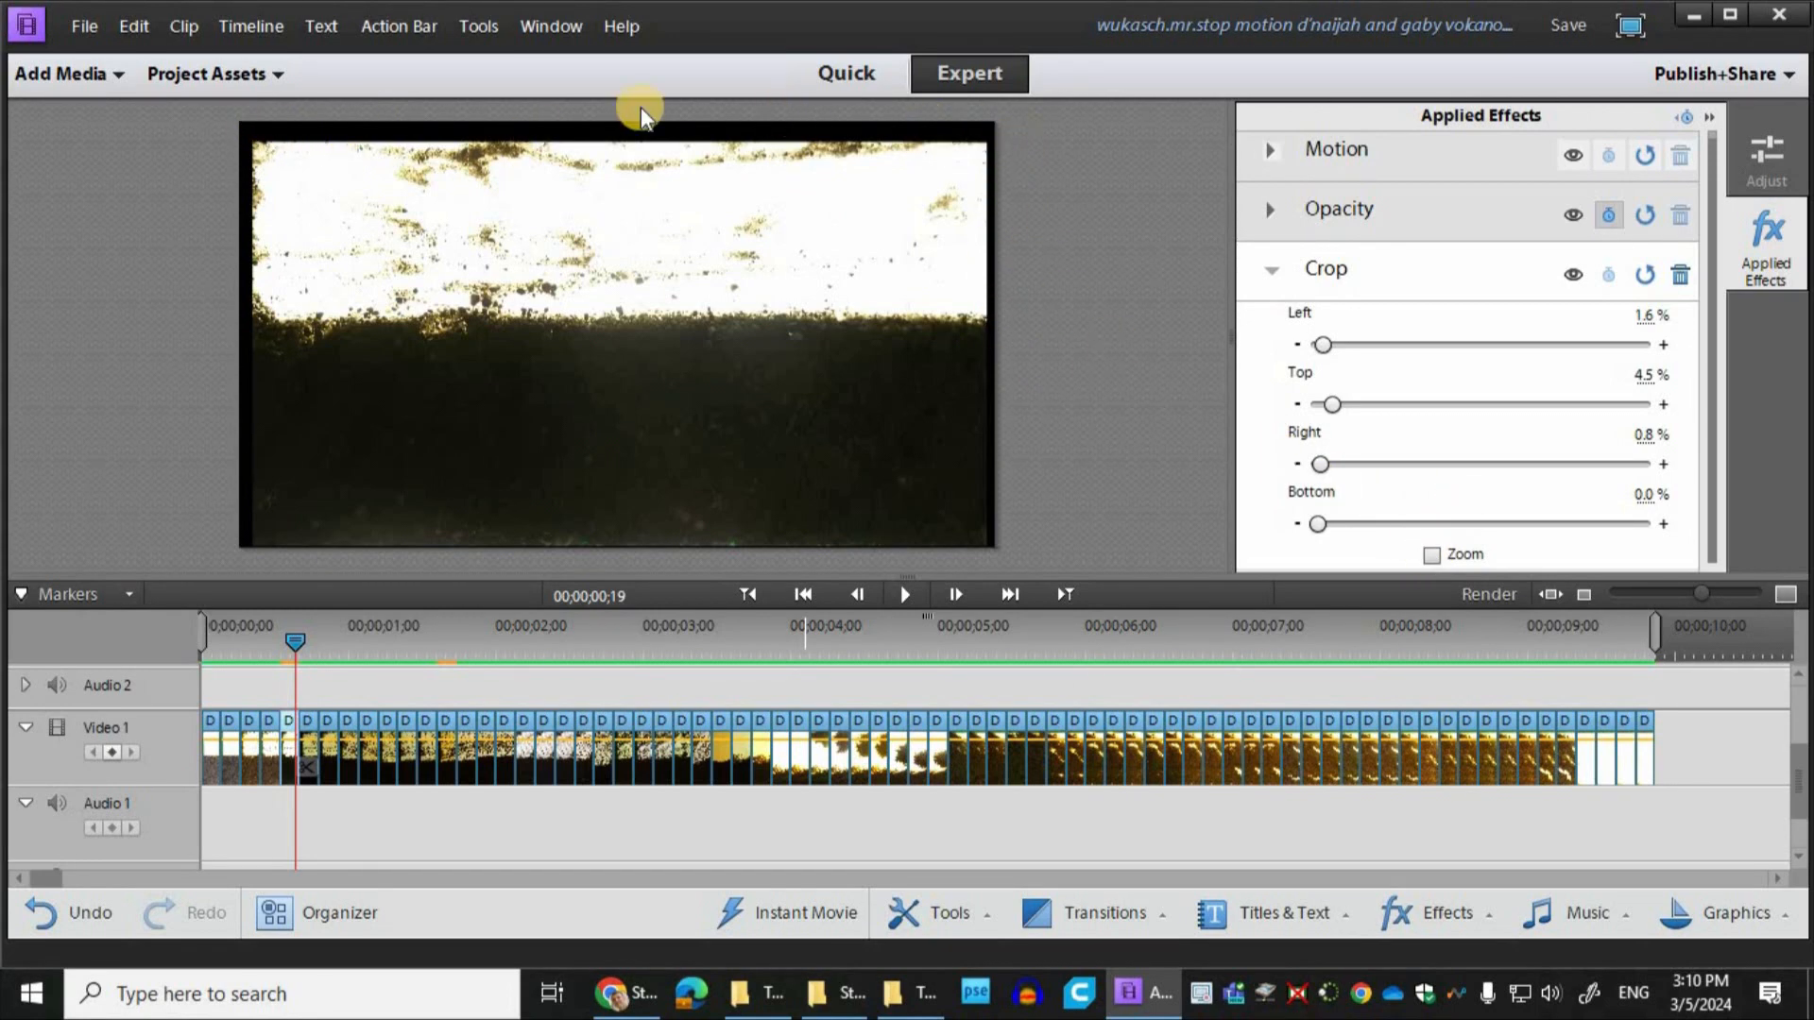
left_click(1432, 555)
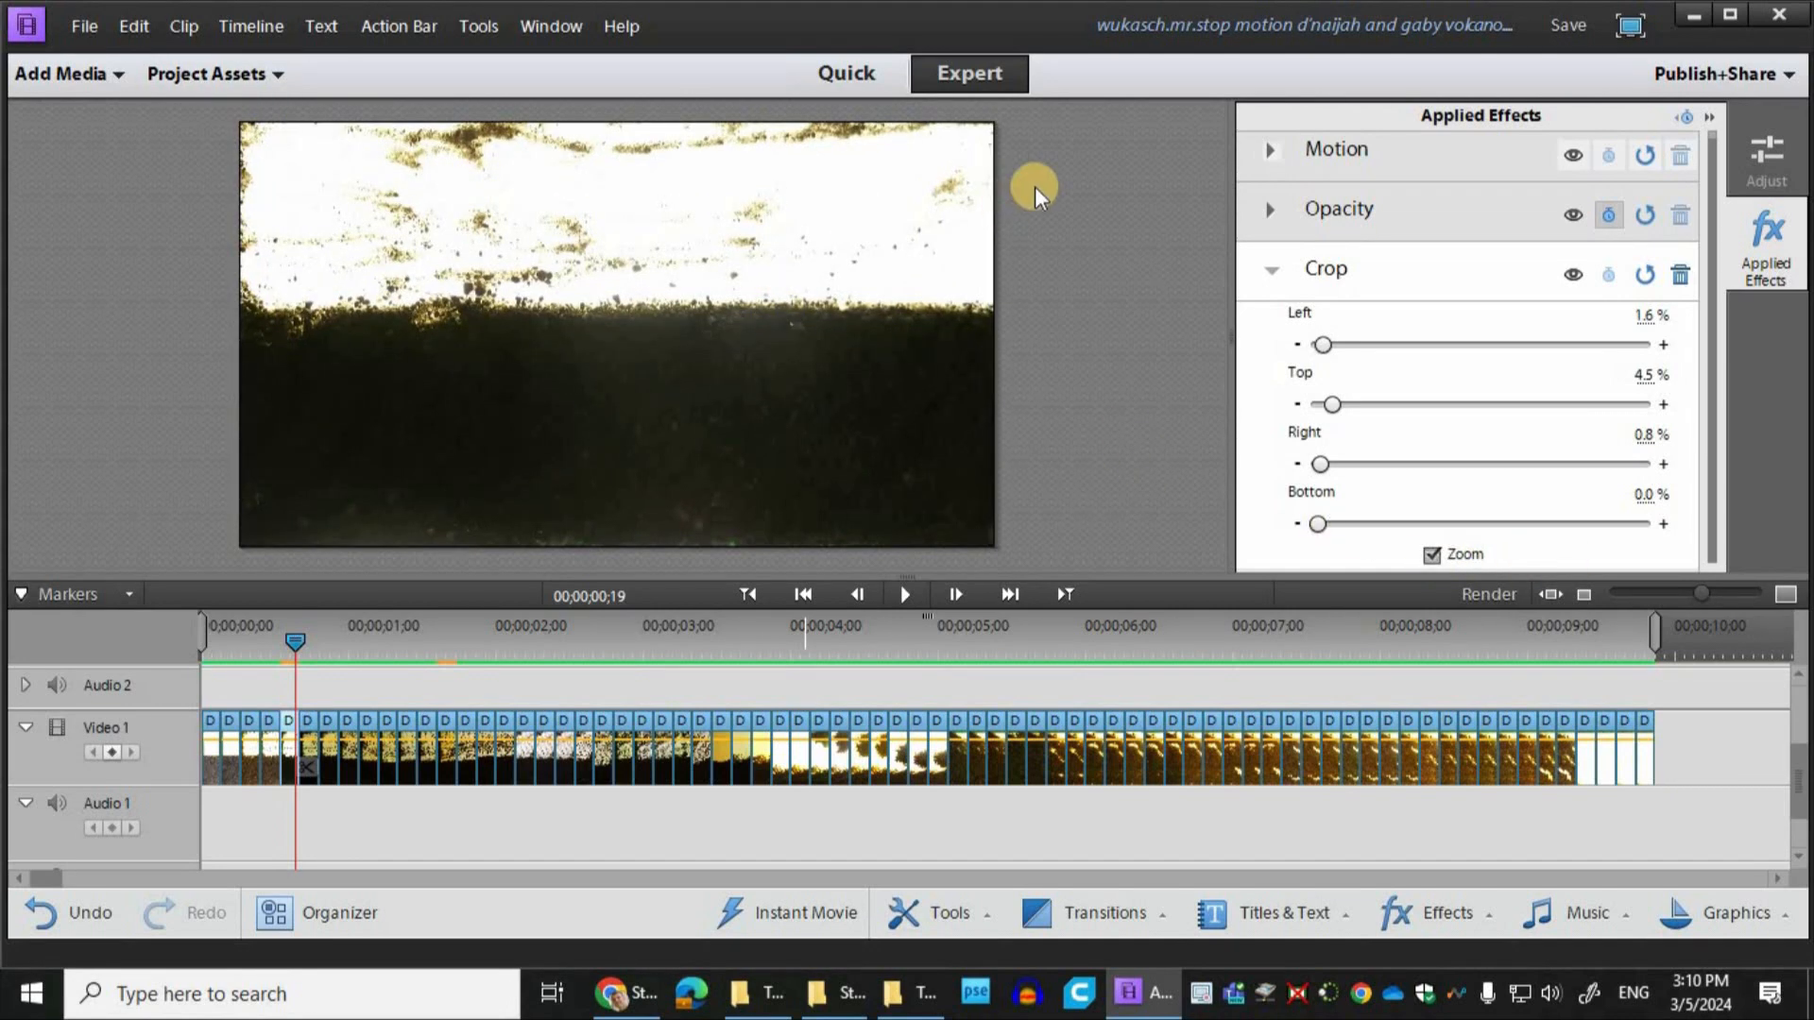
Step: Compare the cropped photo with its neighbours and copy its Crop effect
left_click(1270, 274)
left_click(304, 640)
left_click_drag(338, 641, 296, 640)
right_click(1416, 281)
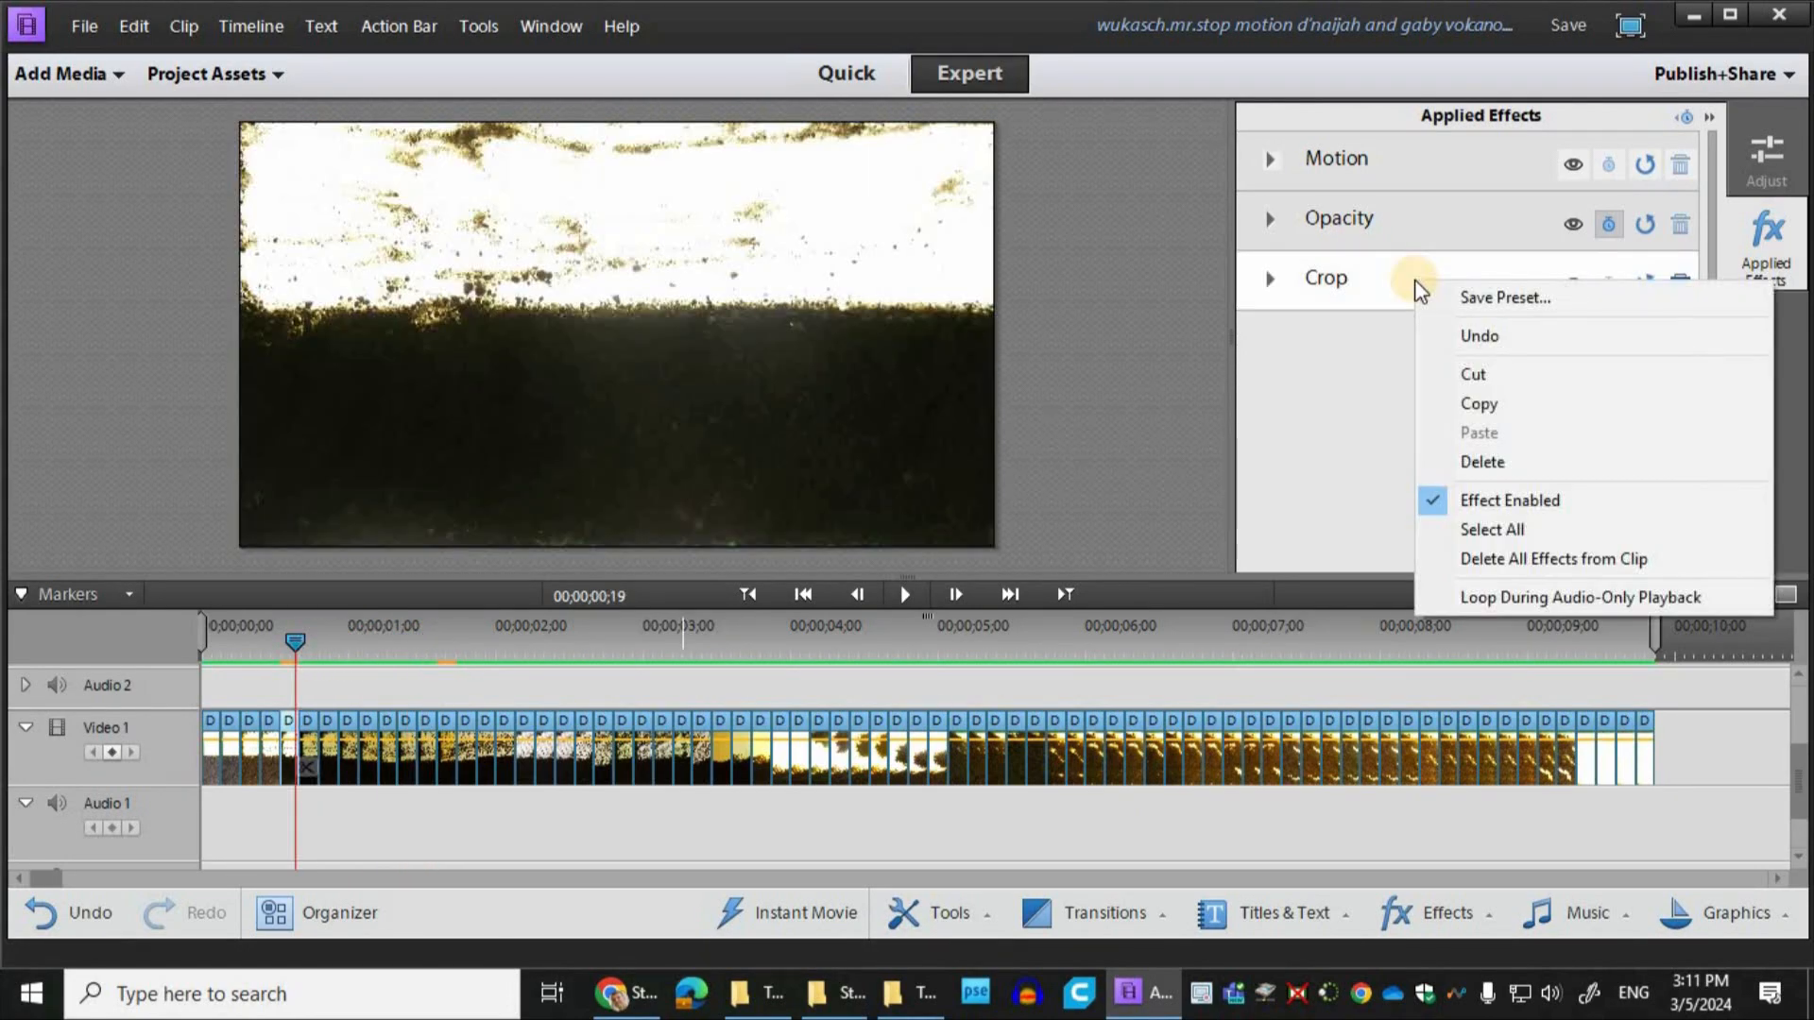
left_click(1493, 400)
Step: Paste the copied Crop effect onto the following Video 1 photos up to about 00;00;01;20 and review the result
left_click_drag(302, 644, 433, 637)
left_click(420, 815)
left_click_drag(421, 816, 306, 745)
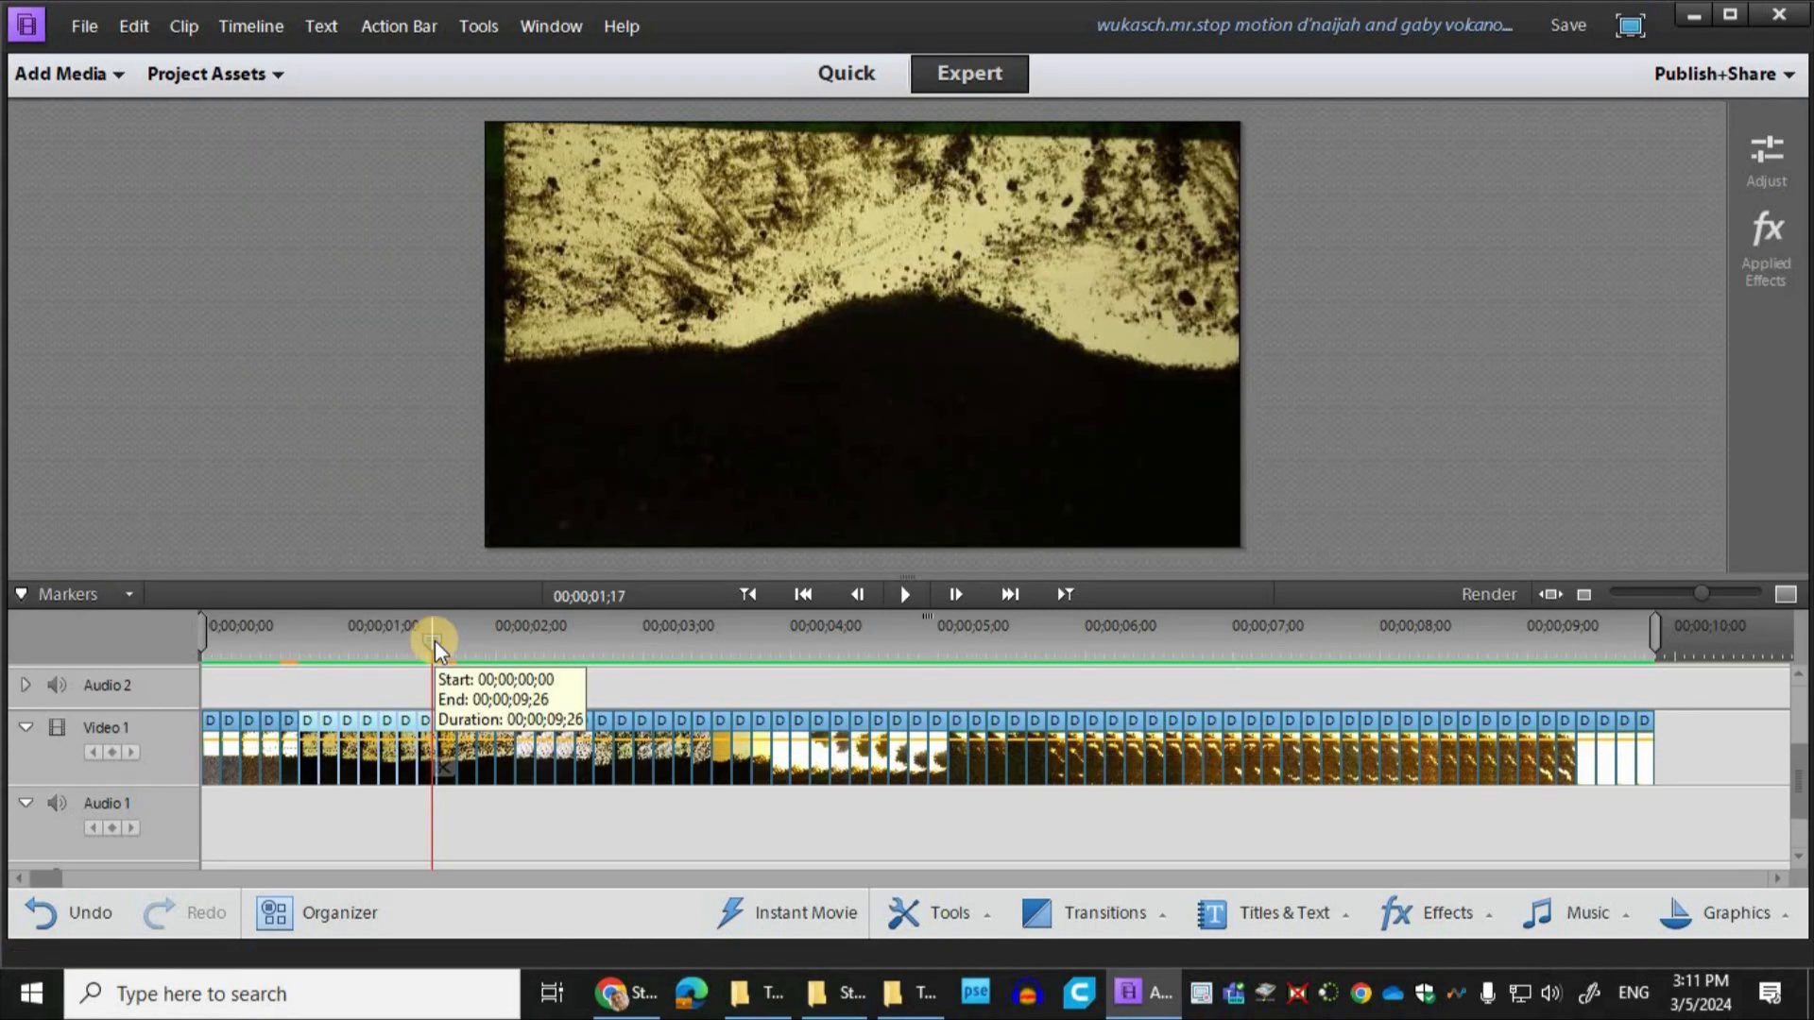
key("ctrl+alt+v")
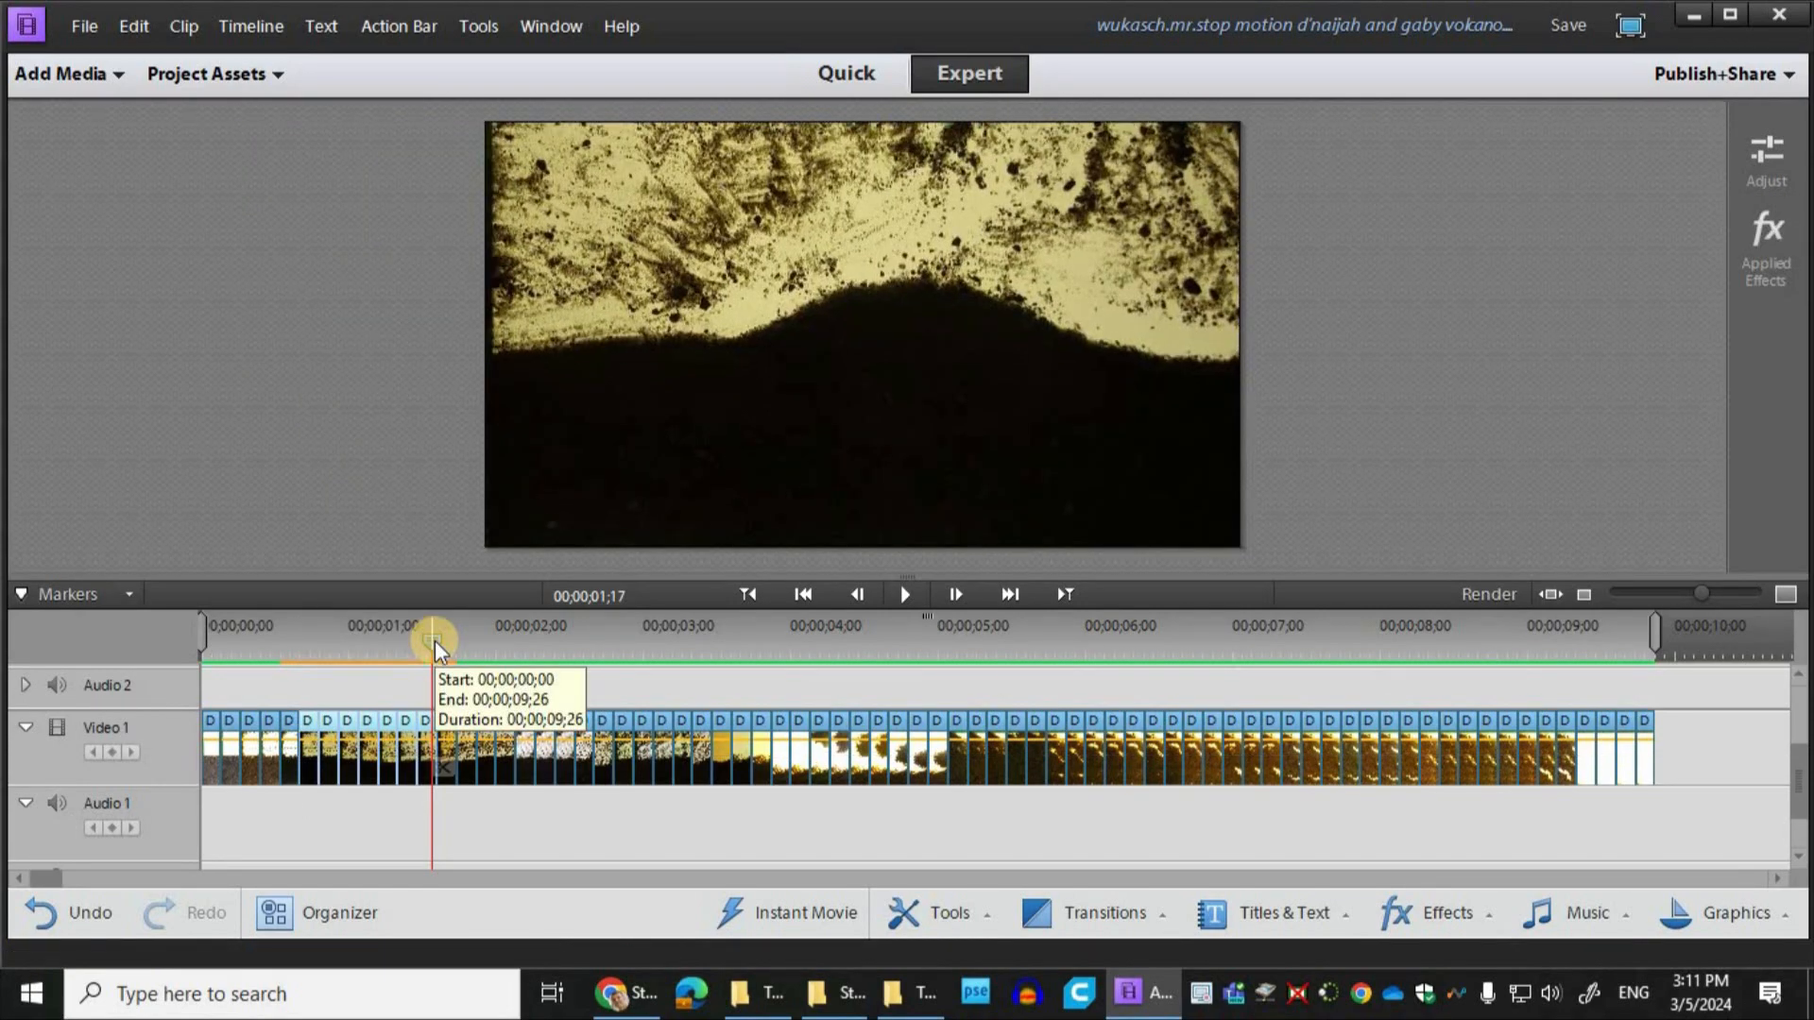
left_click(376, 644)
left_click_drag(374, 646, 281, 649)
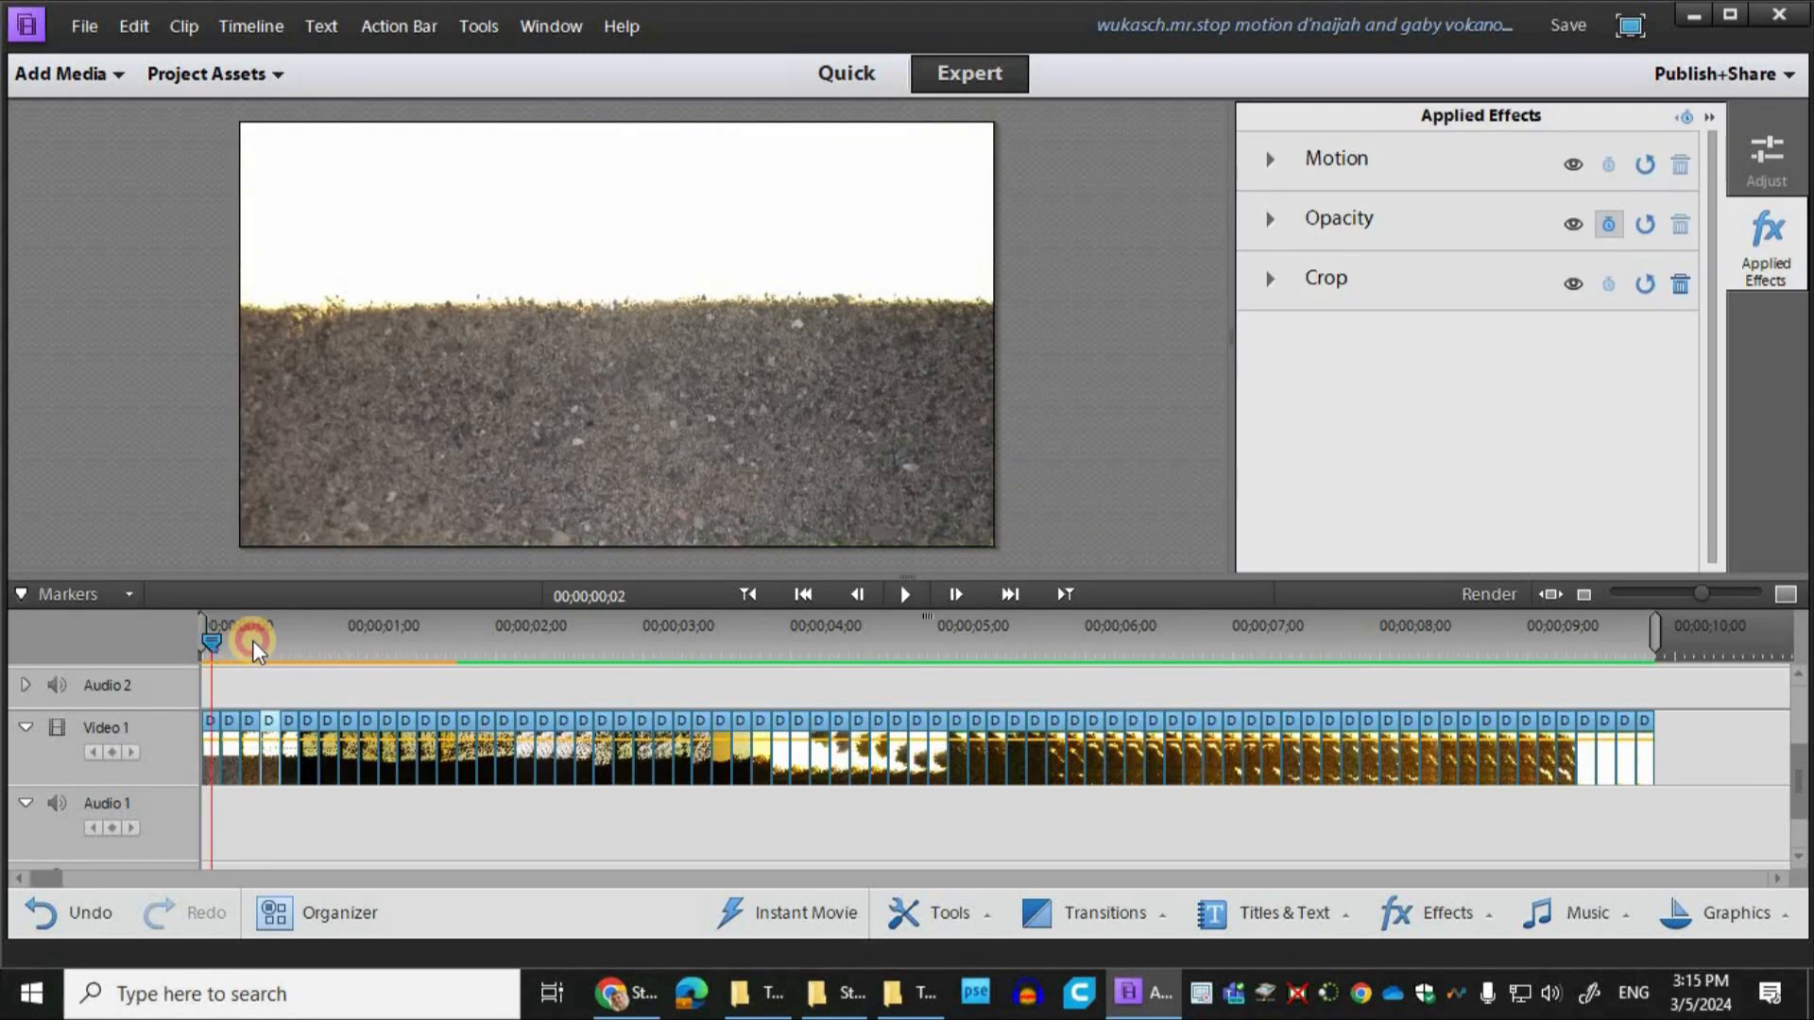
Step: Apply Crop to the photo at 00;00;02;25 with 3.3% left, 1.6% top and 2.0% right, and reduce its bottom crop
left_click_drag(252, 638, 622, 631)
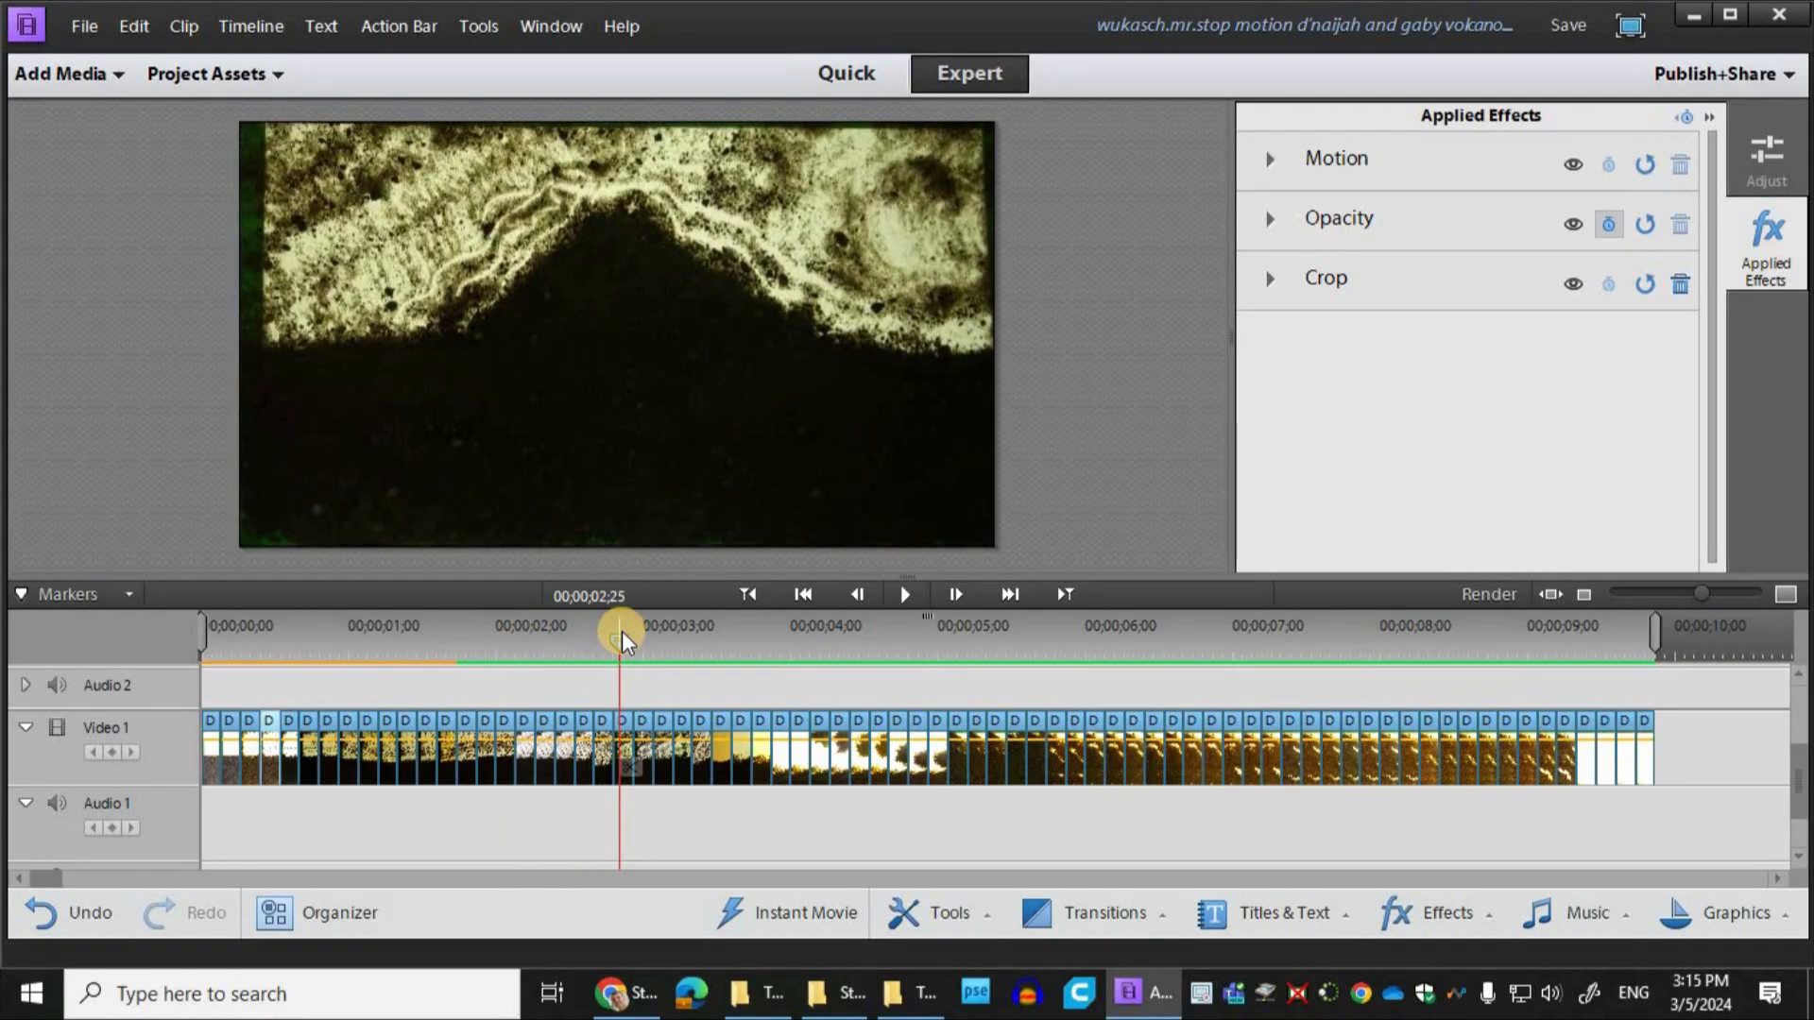
left_click(1443, 922)
left_click_drag(1582, 646, 627, 732)
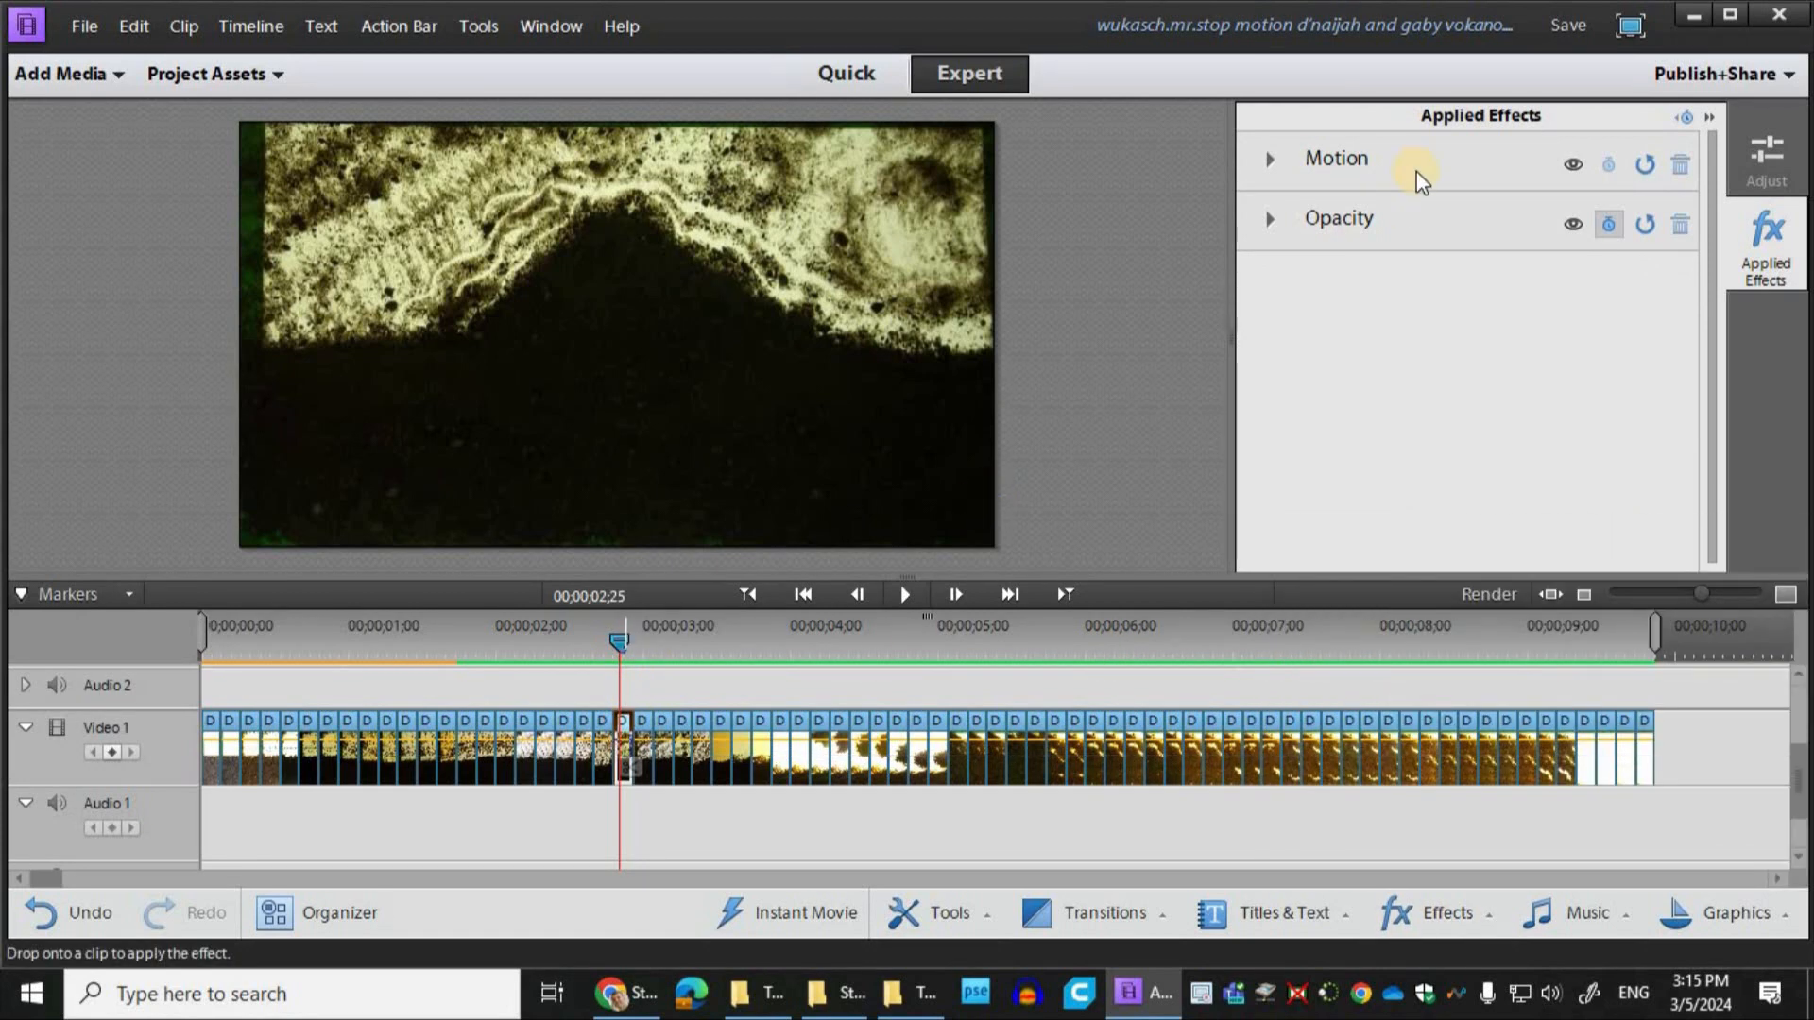
left_click(1275, 277)
left_click_drag(1317, 355, 1319, 410)
left_click_drag(1362, 473, 1326, 475)
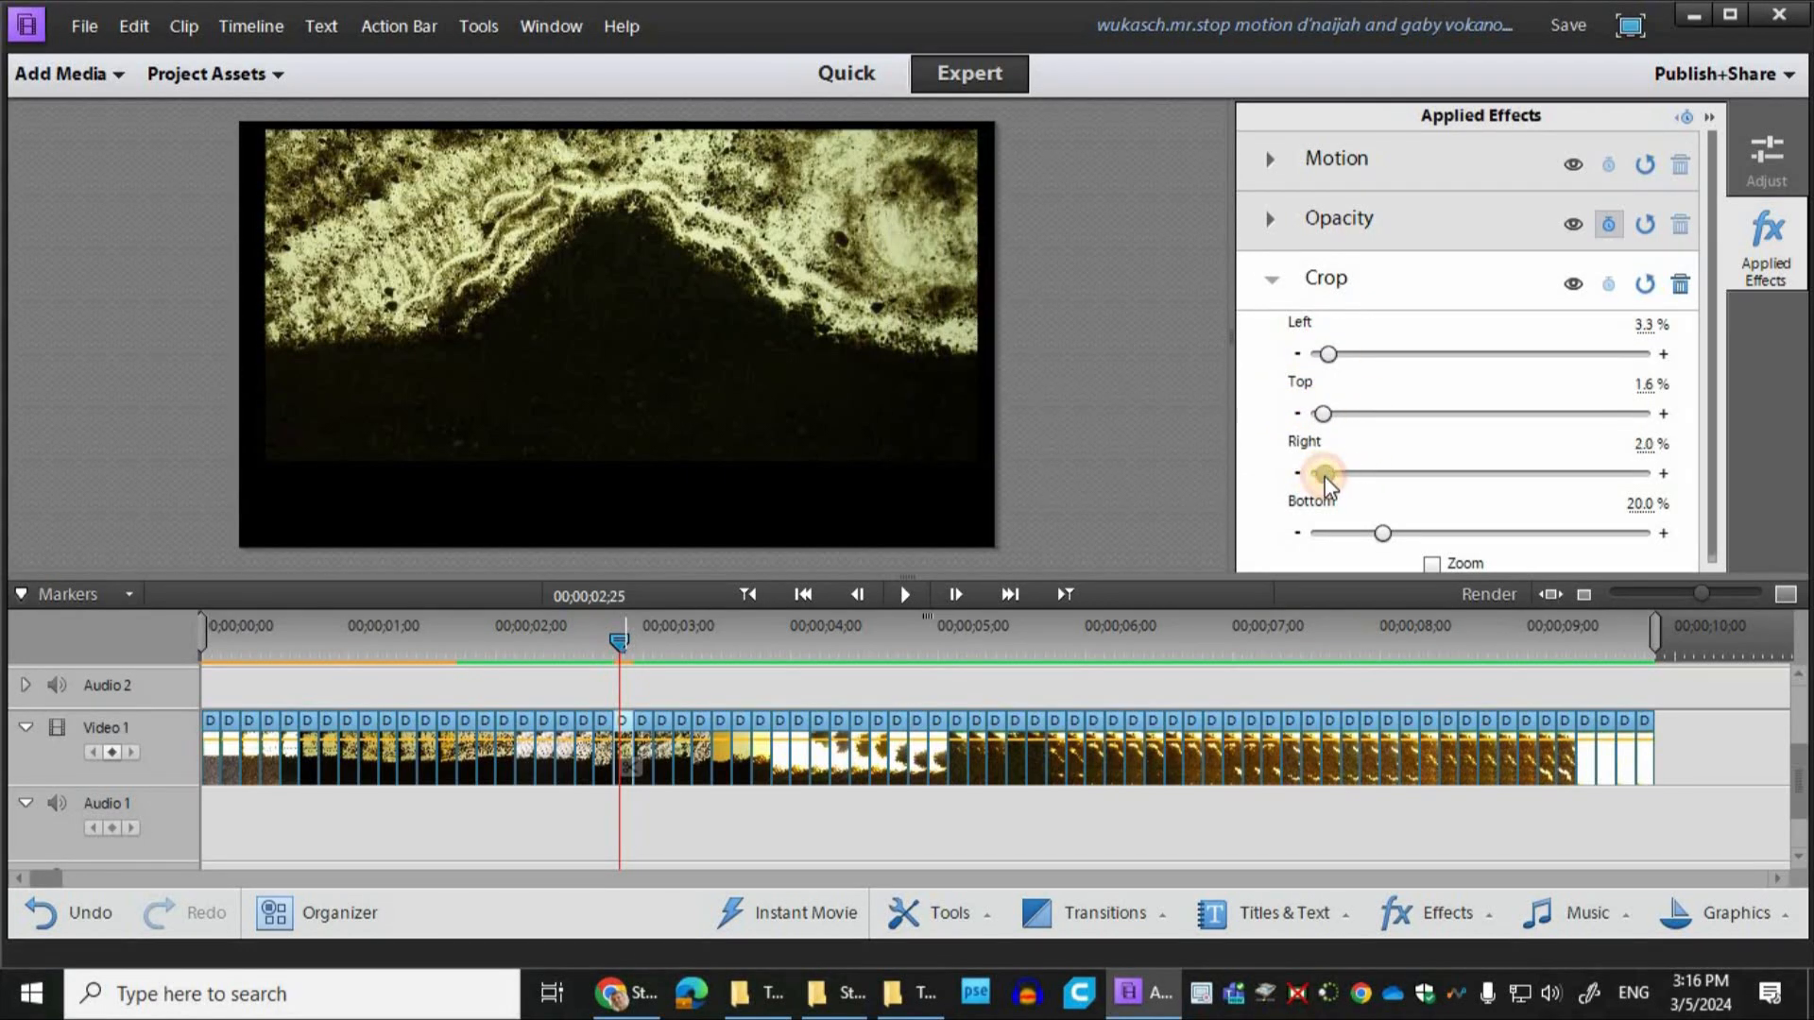
left_click_drag(1377, 531, 1329, 532)
Step: Rotate the photo at 00;00;02;27 to 0.9° and set its Motion scale to 102.5
left_click_drag(697, 658, 625, 660)
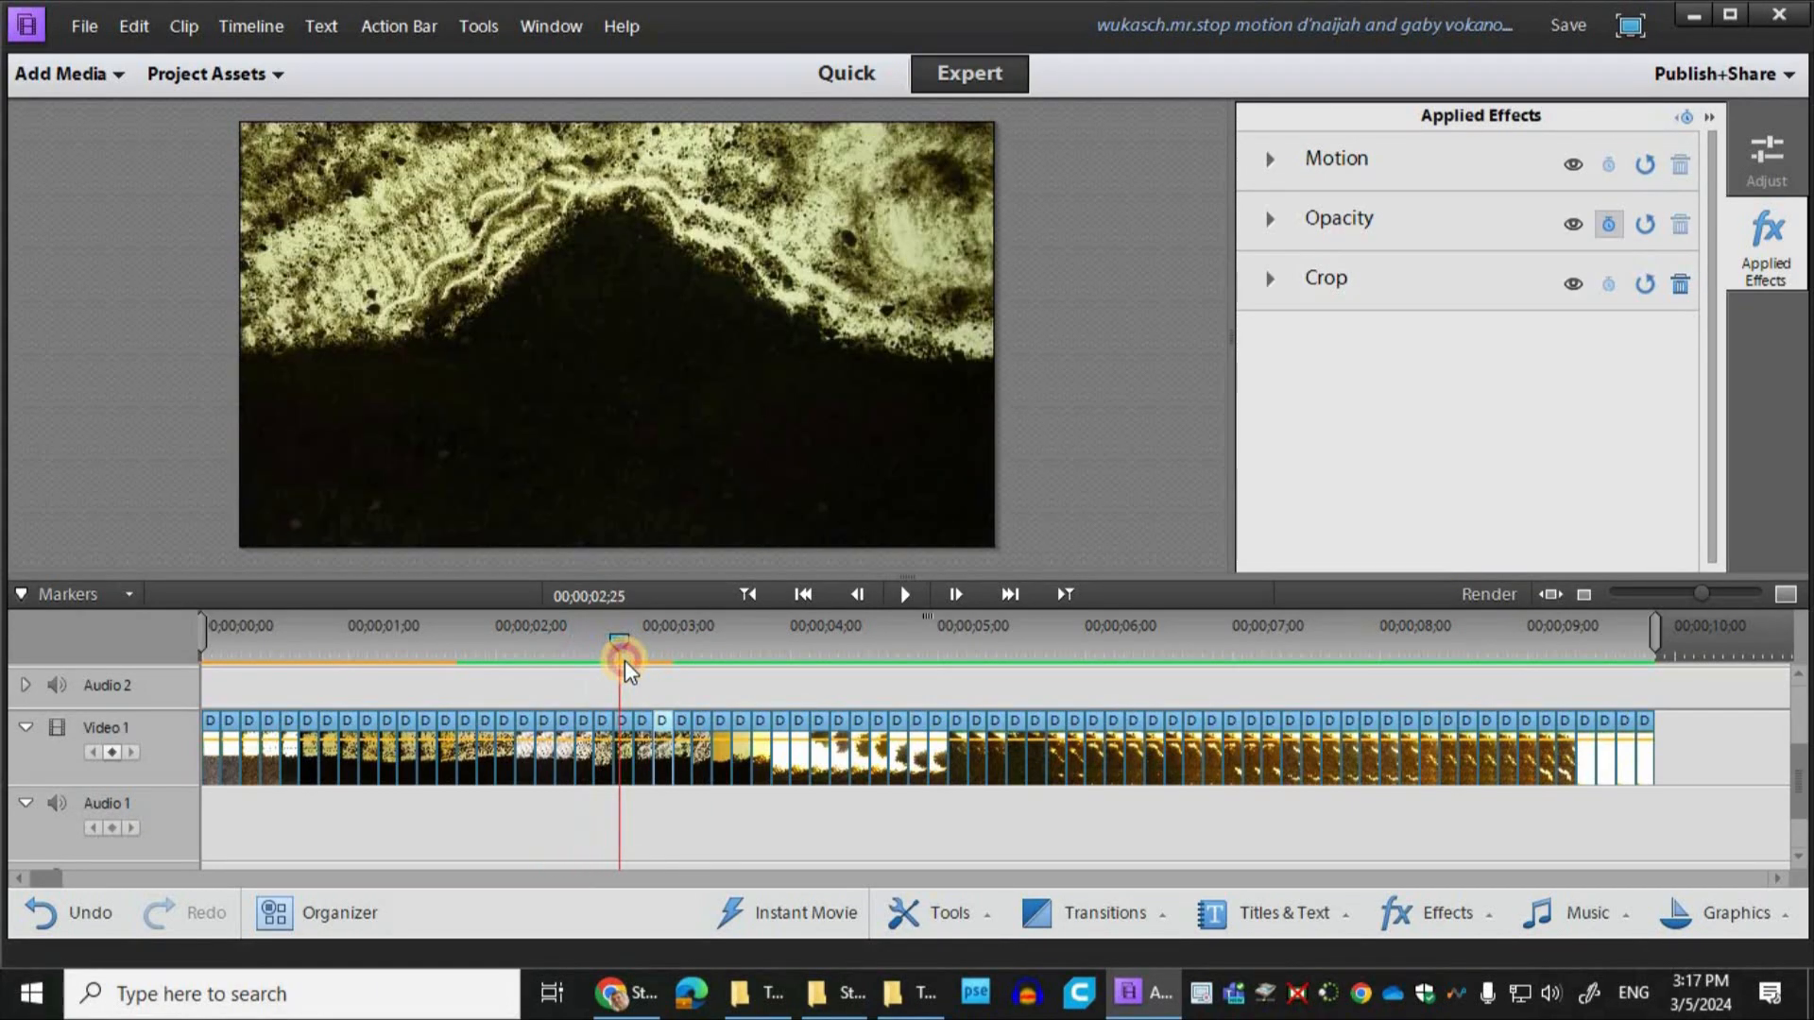
left_click(1273, 160)
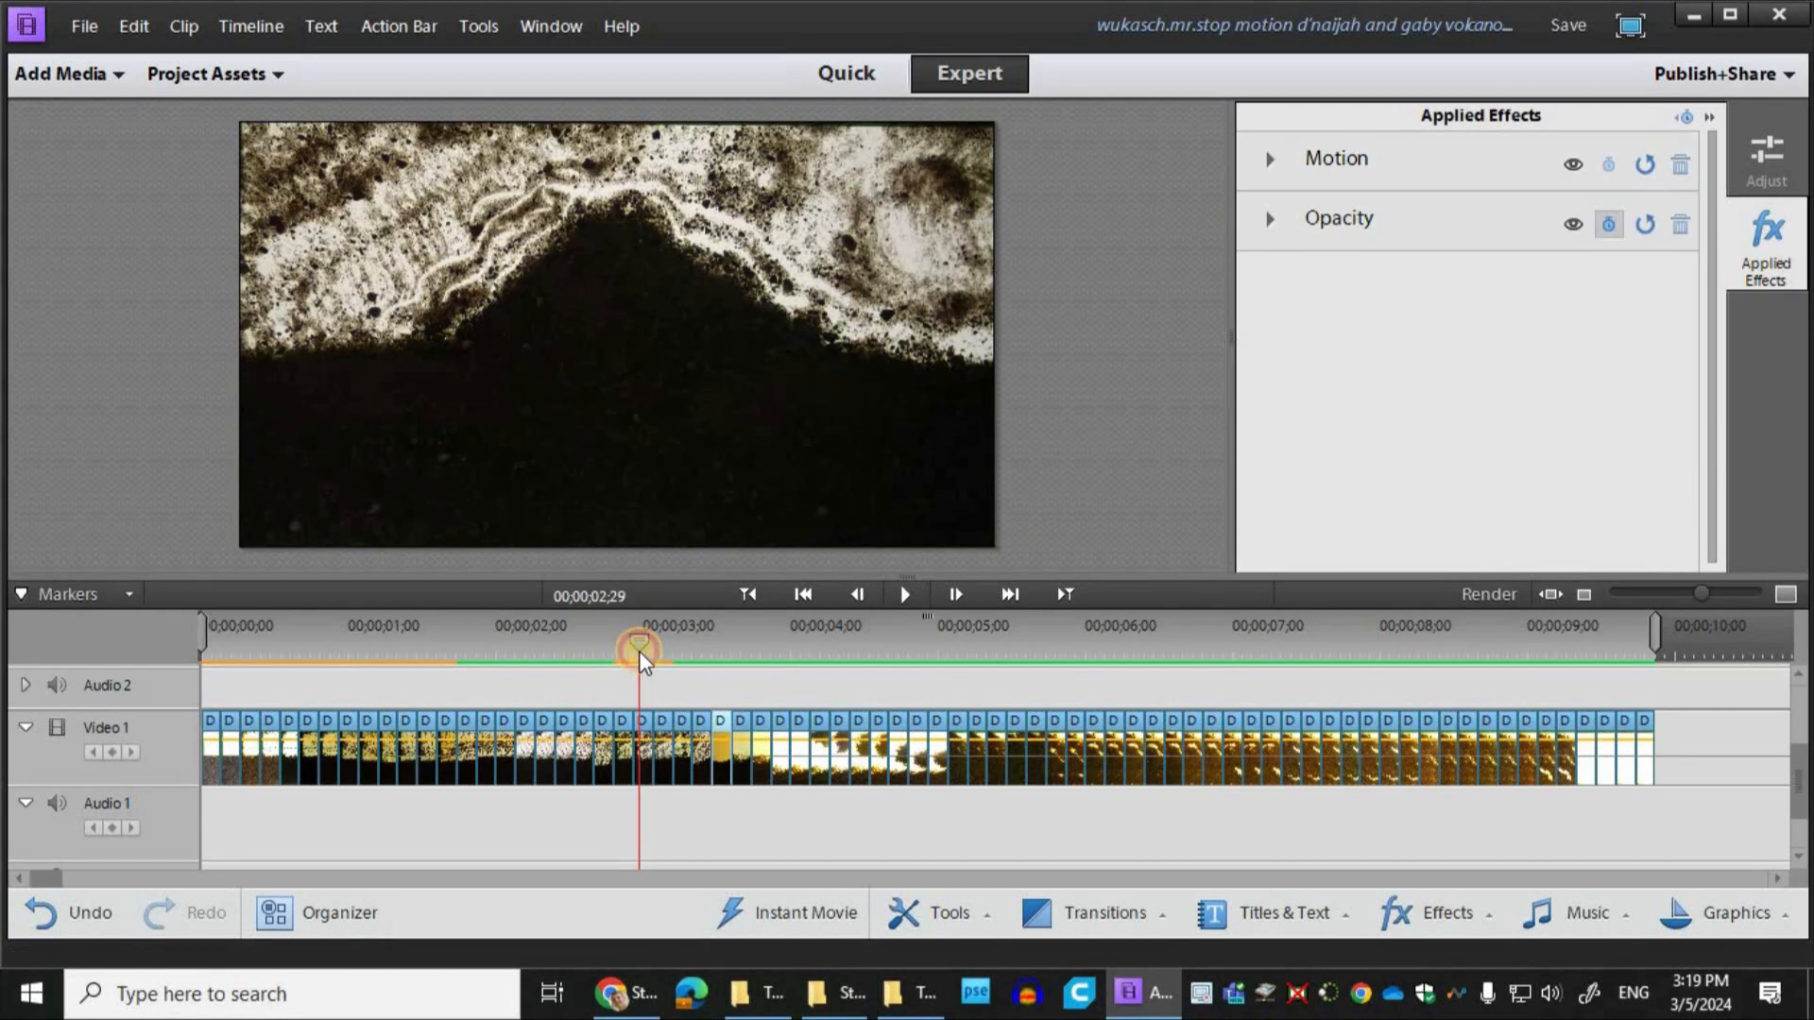
mouse_move(623, 662)
left_mouse_down()
mouse_move(640, 654)
mouse_move(629, 664)
left_mouse_up()
key("Left")
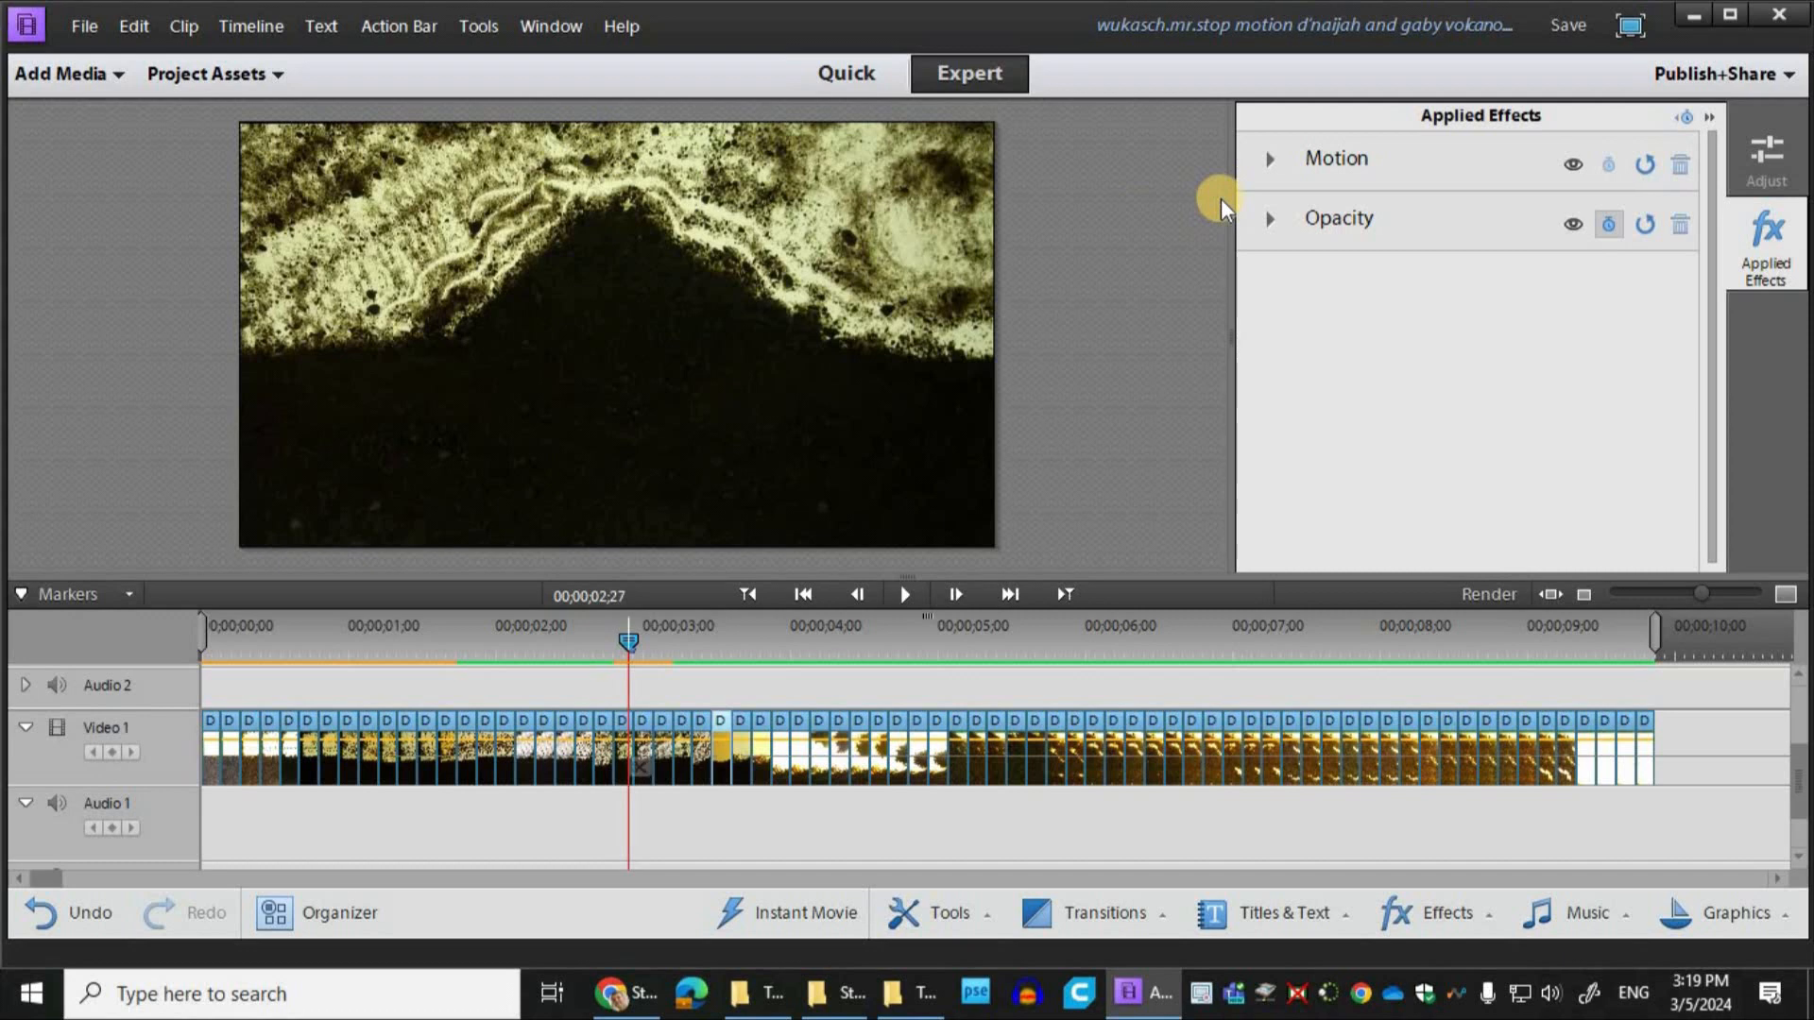
left_click(623, 732)
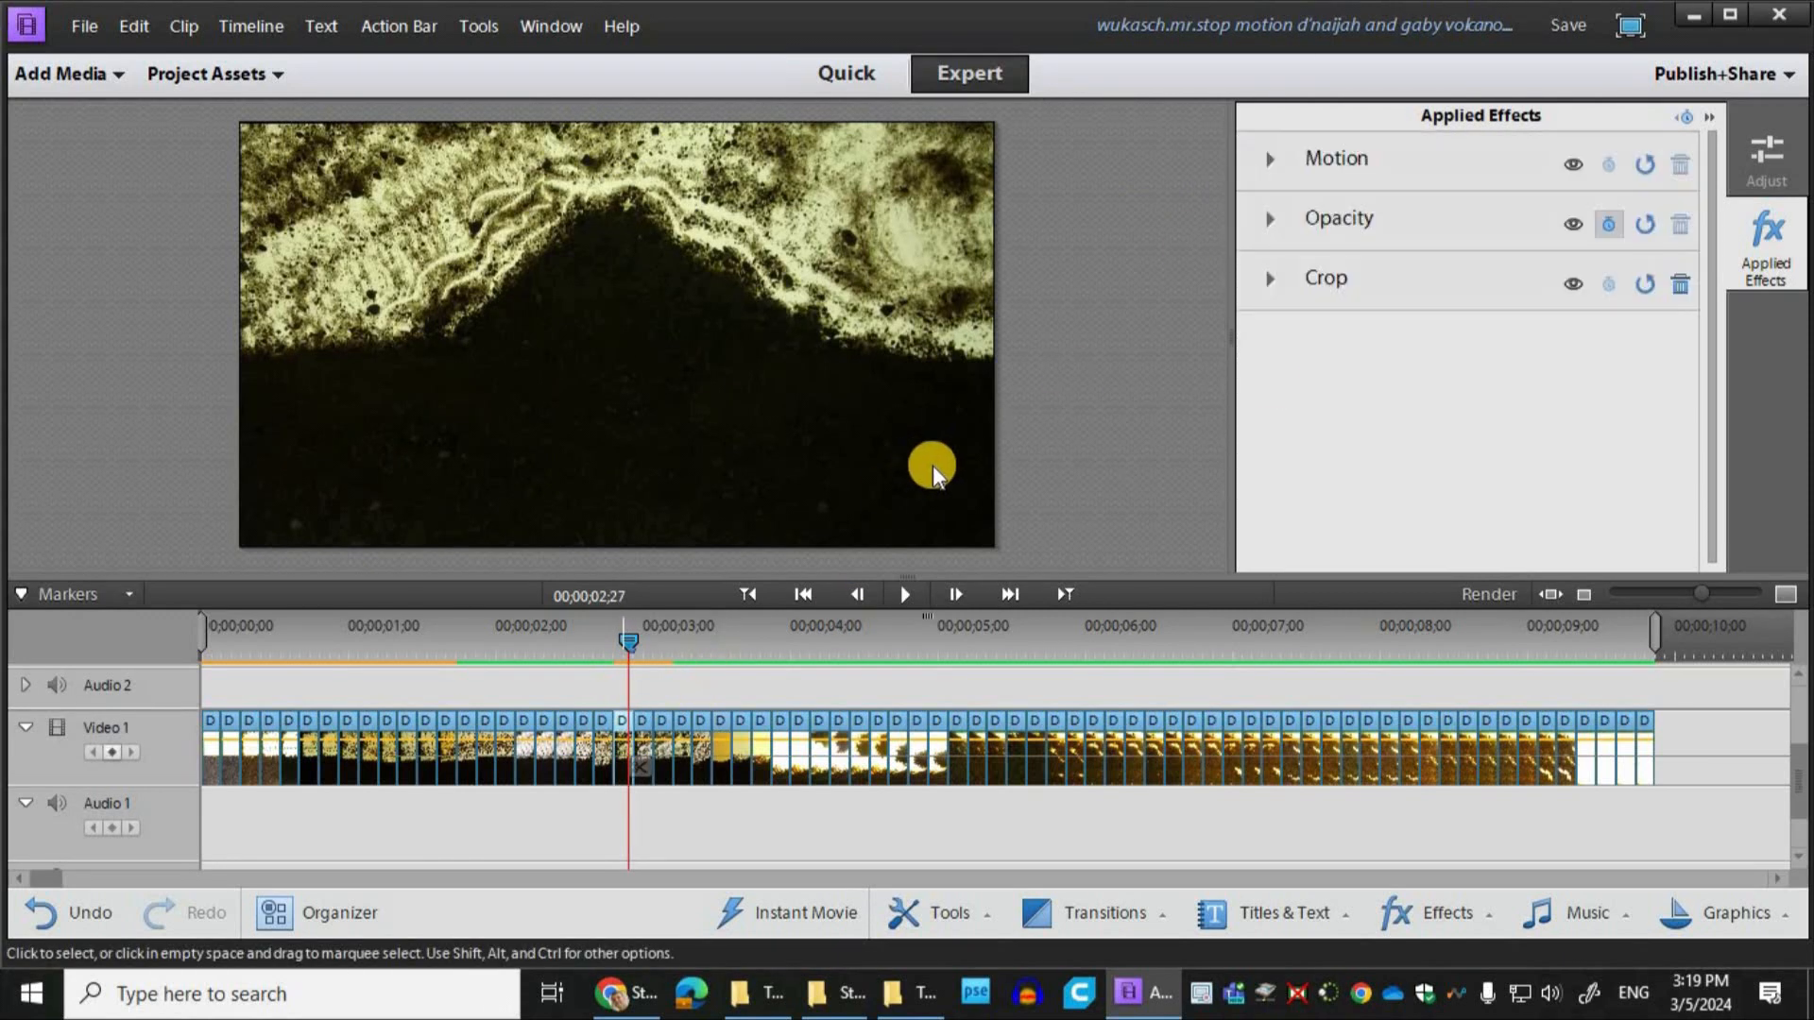
left_click(1308, 163)
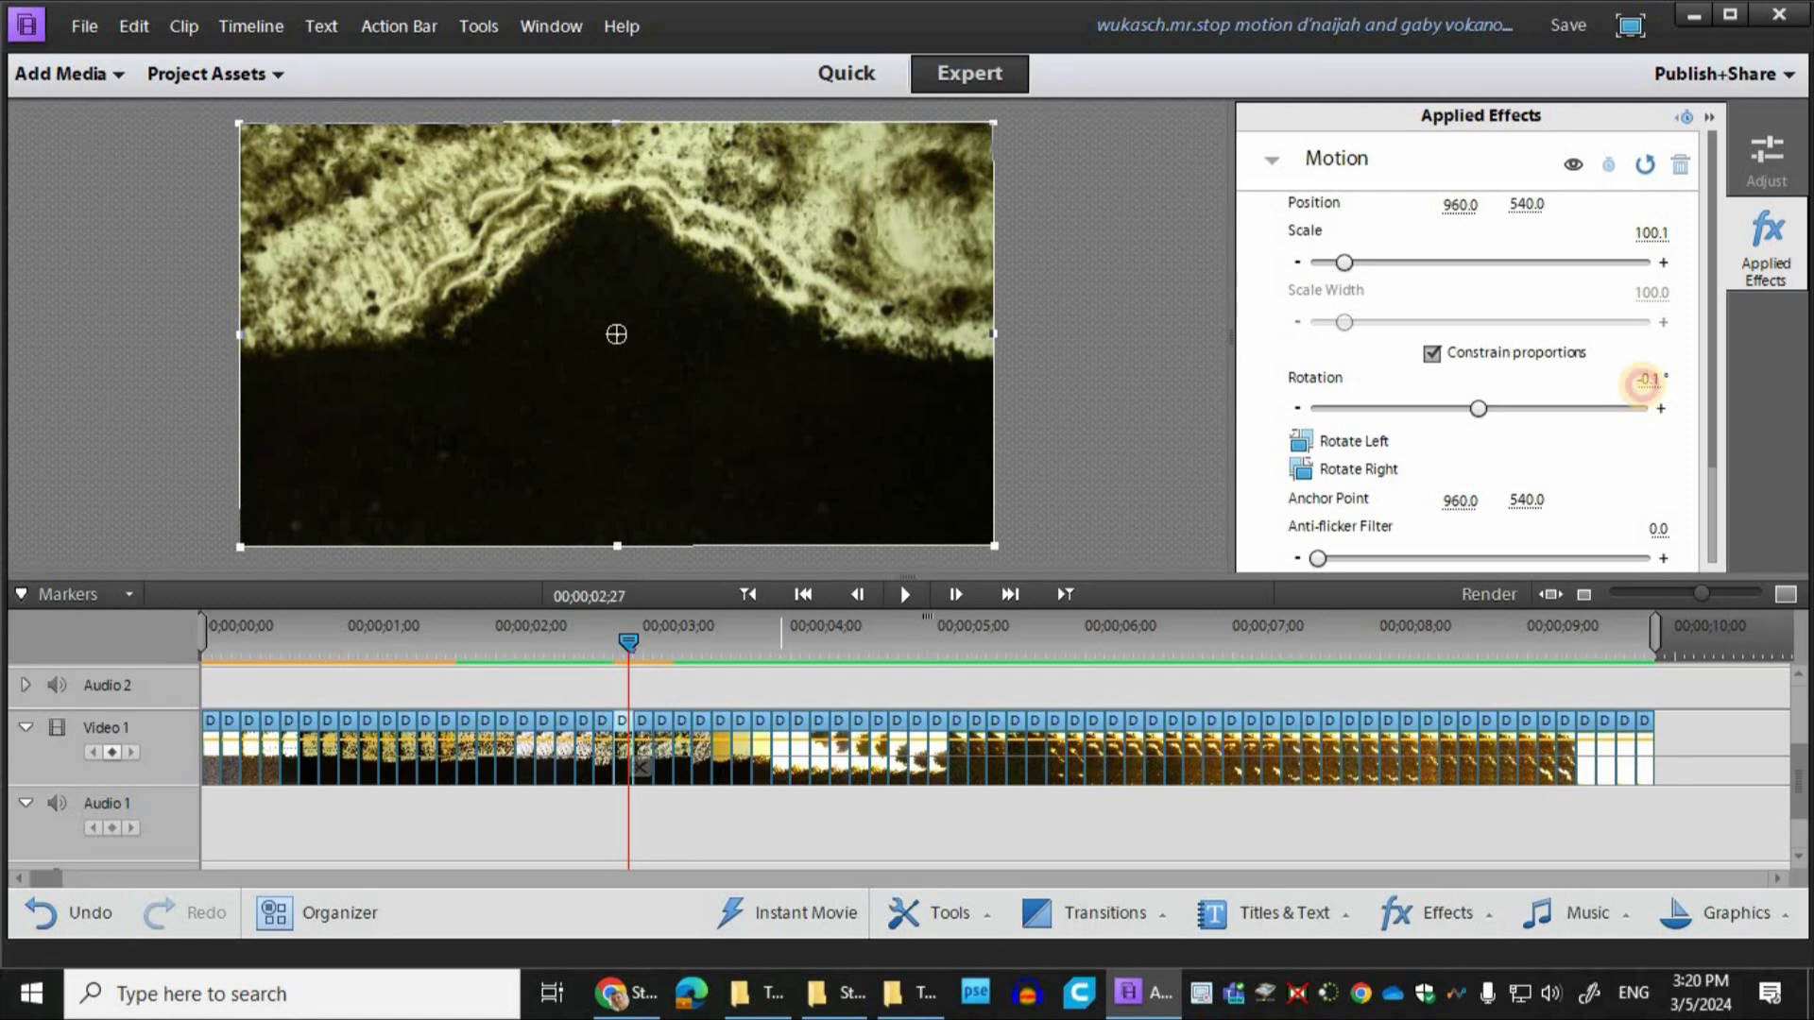
left_click_drag(1644, 380, 1633, 381)
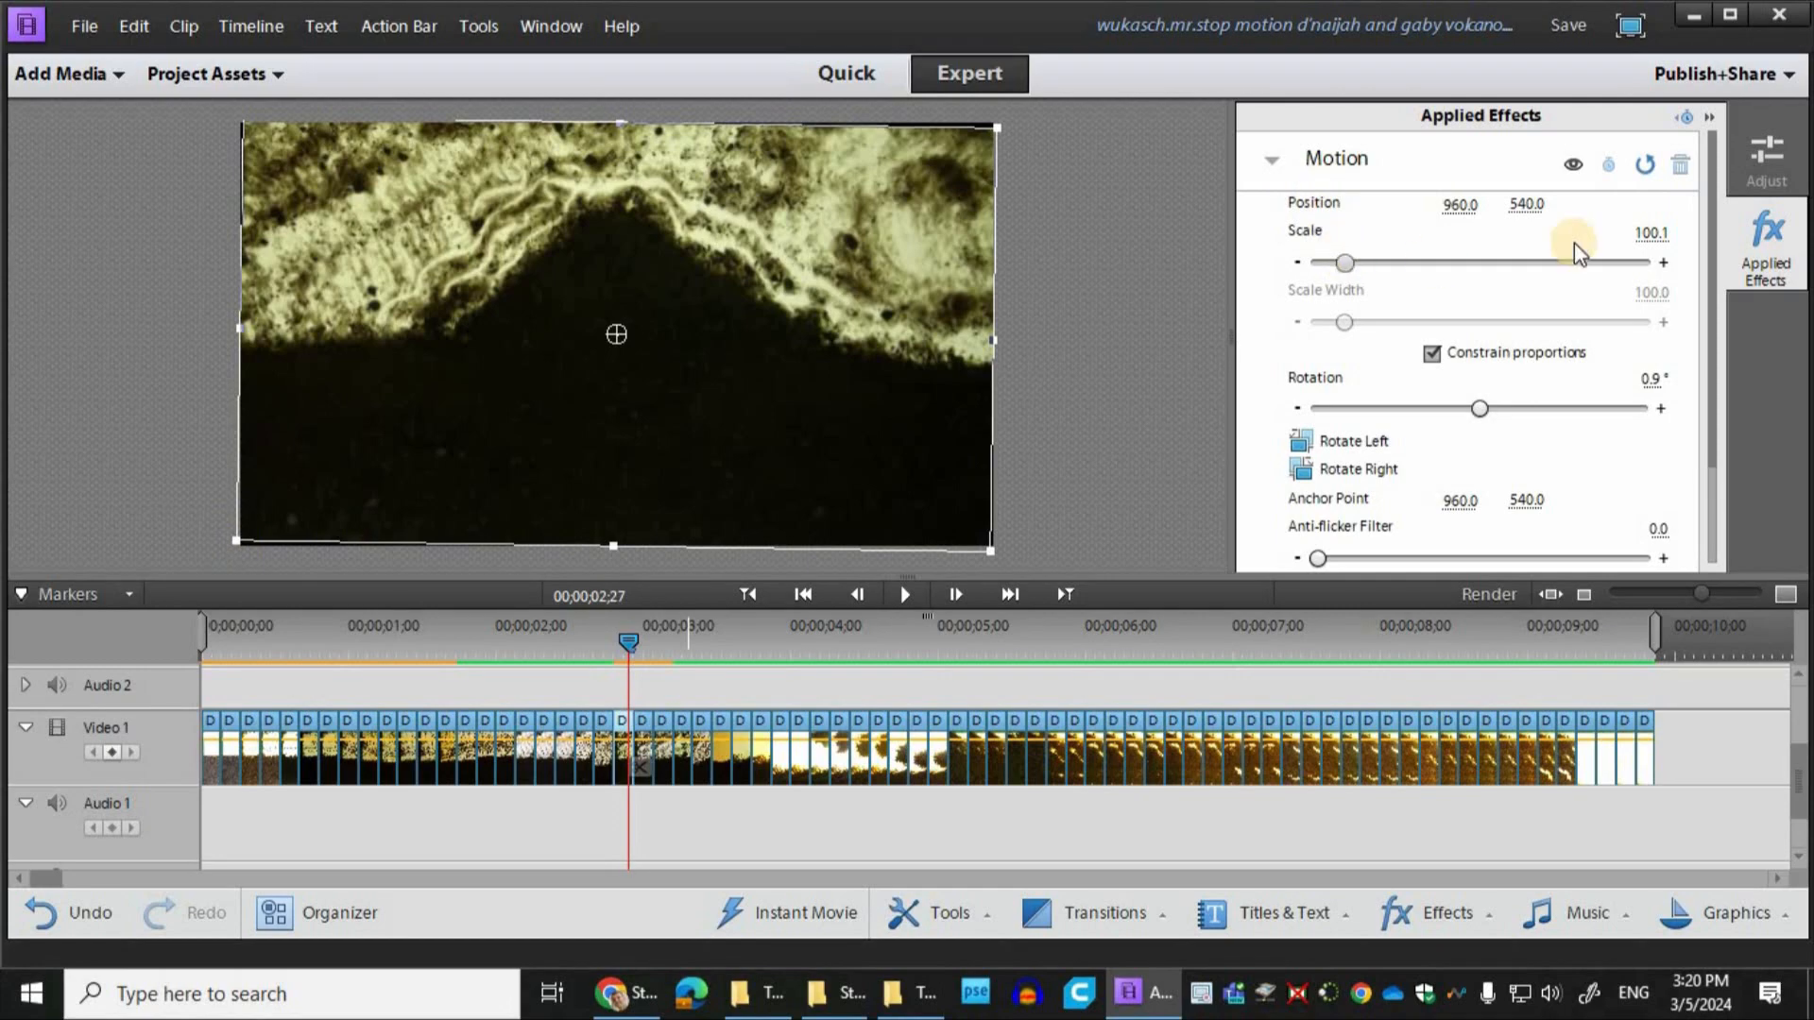
left_click(1650, 234)
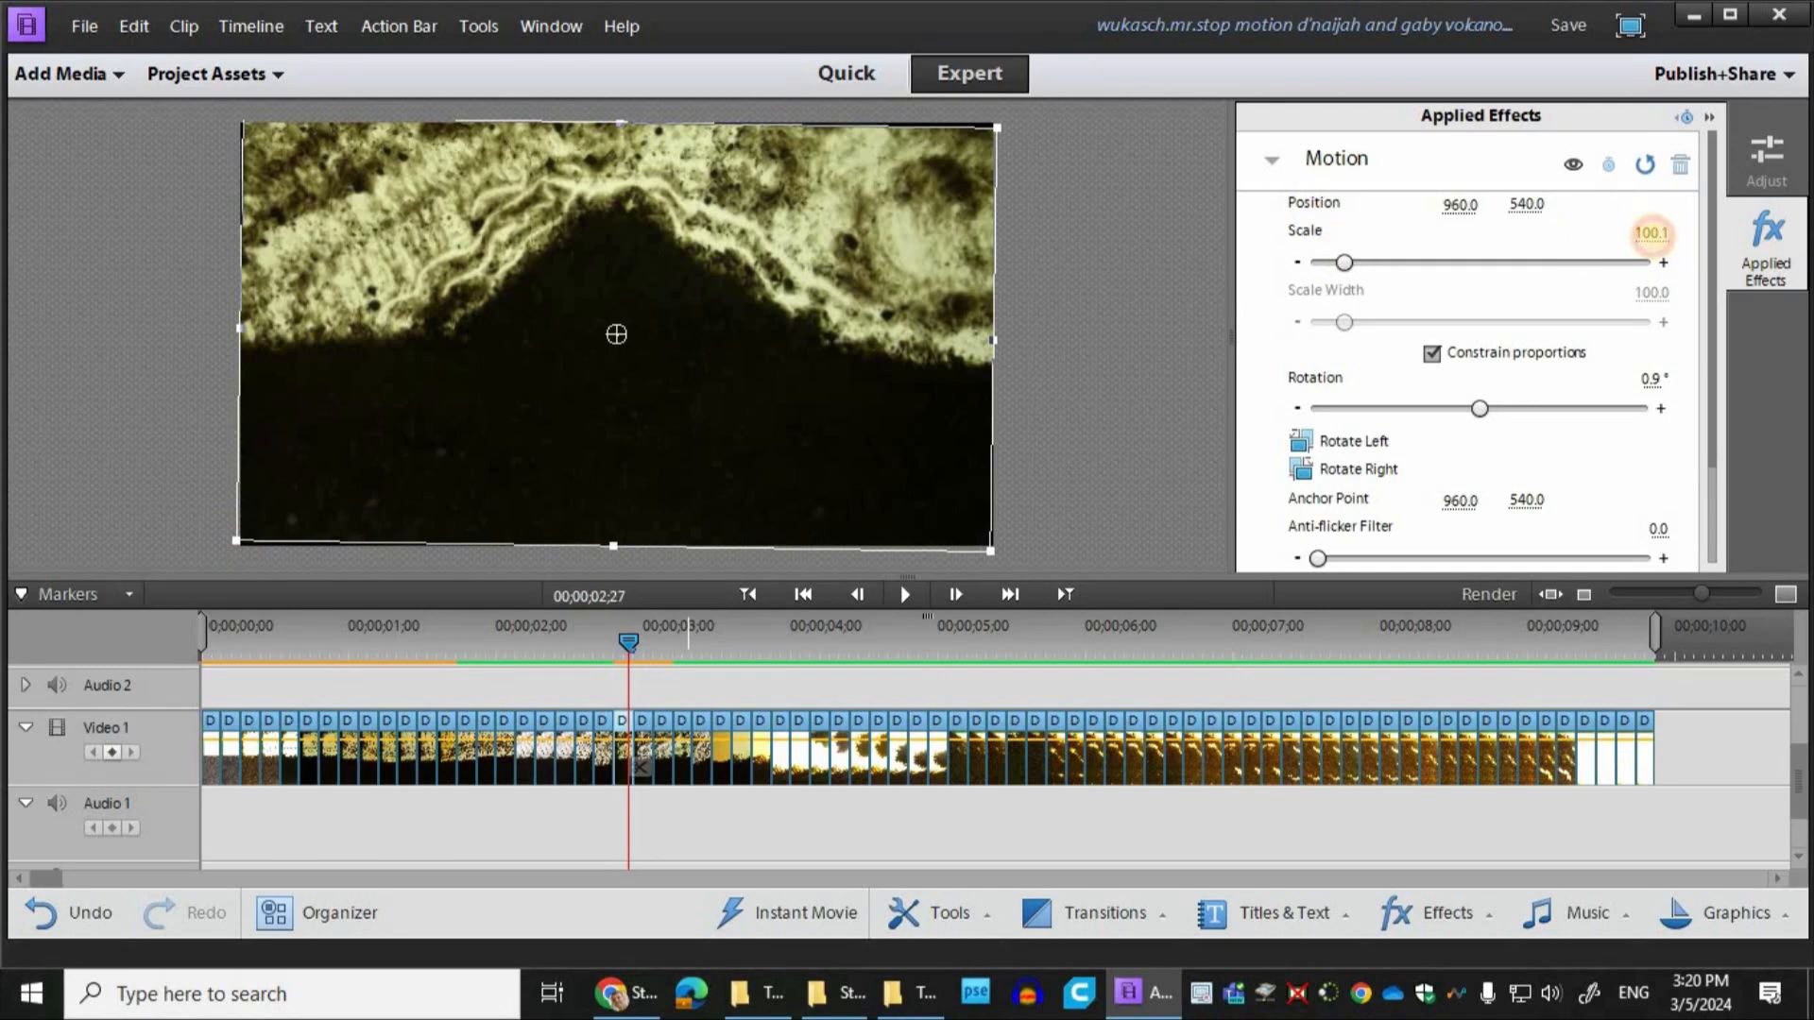
Step: Try recolouring the yellow photo around 00;00;03;16 with the Hue presets of the Color adjustment
left_click_drag(586, 633, 735, 631)
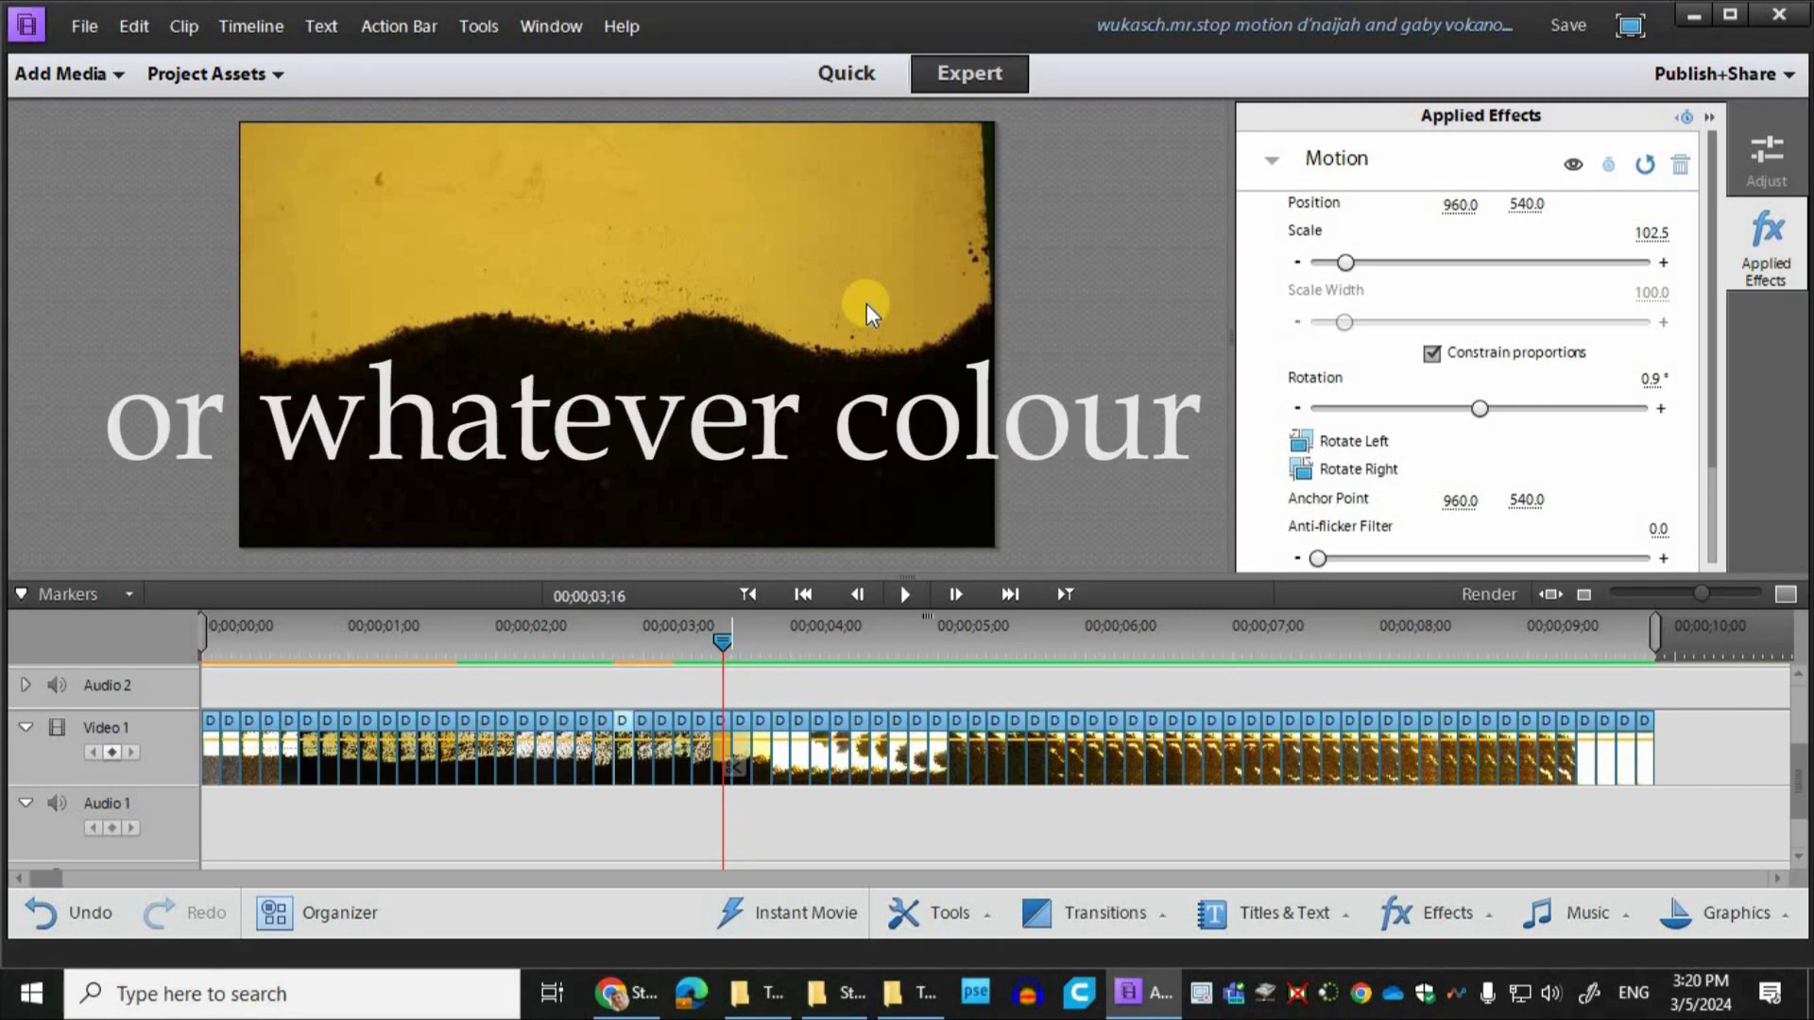
left_click(1272, 159)
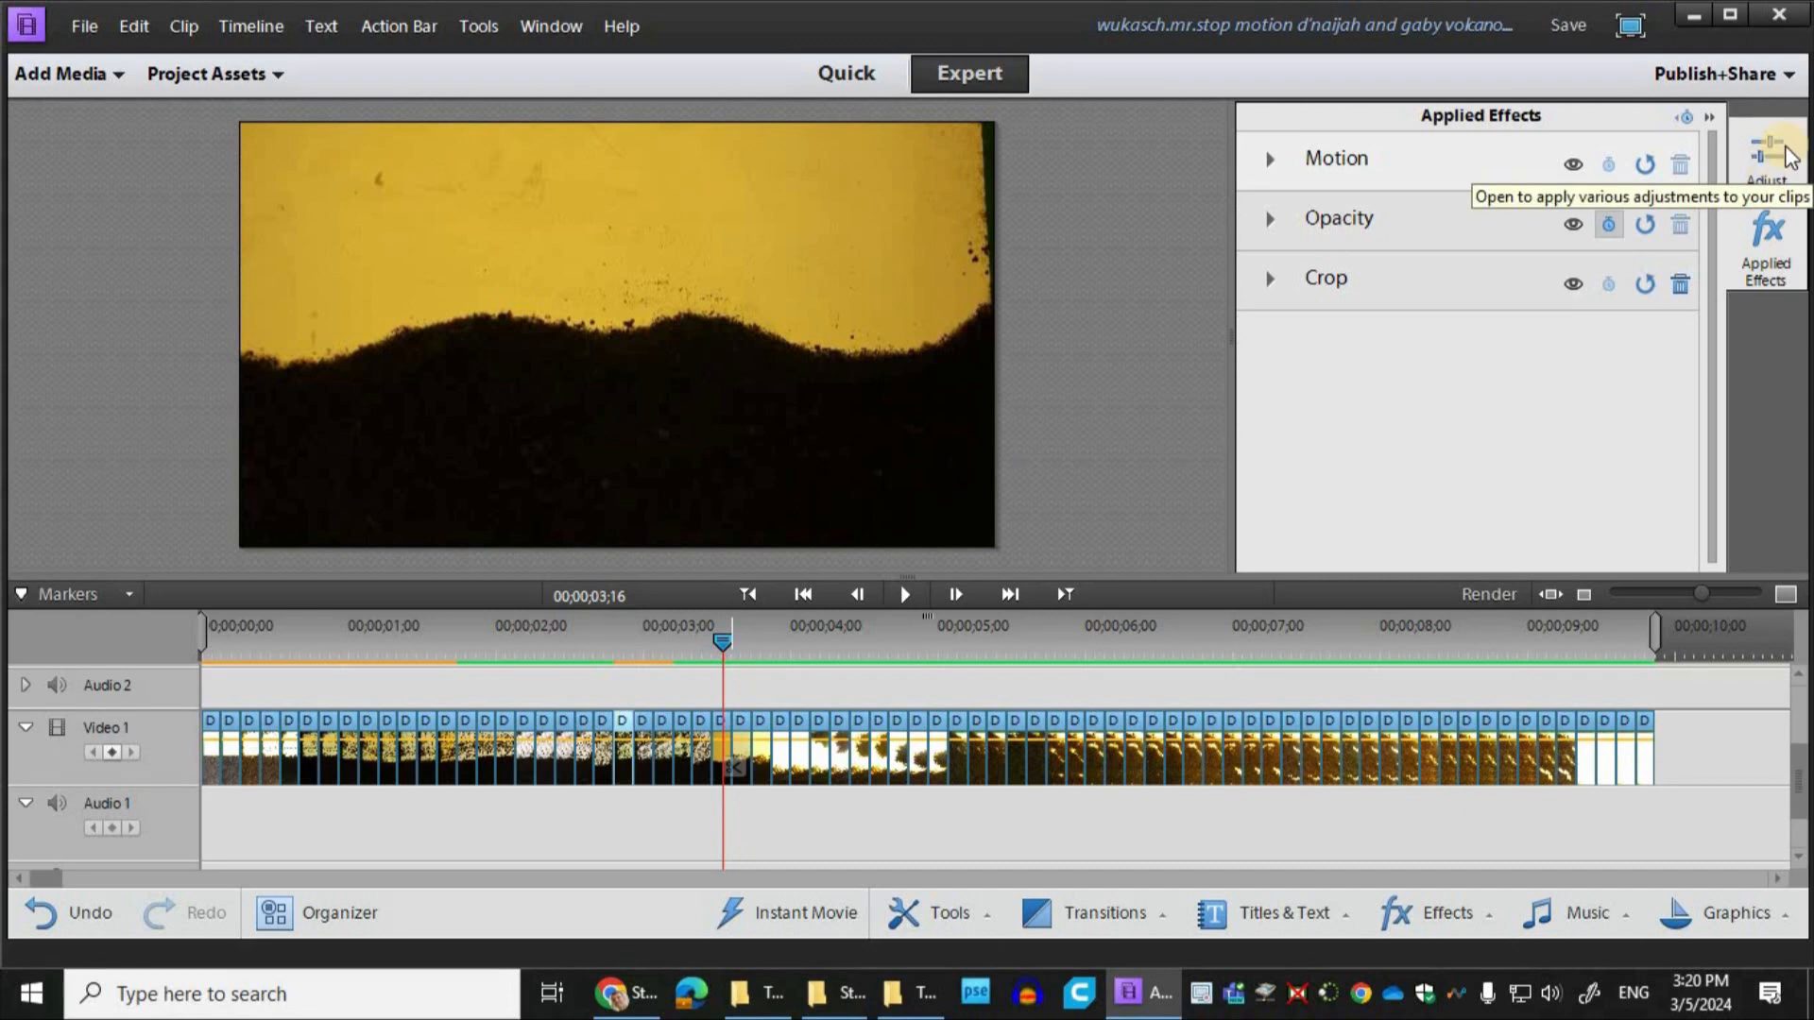
left_click(1768, 159)
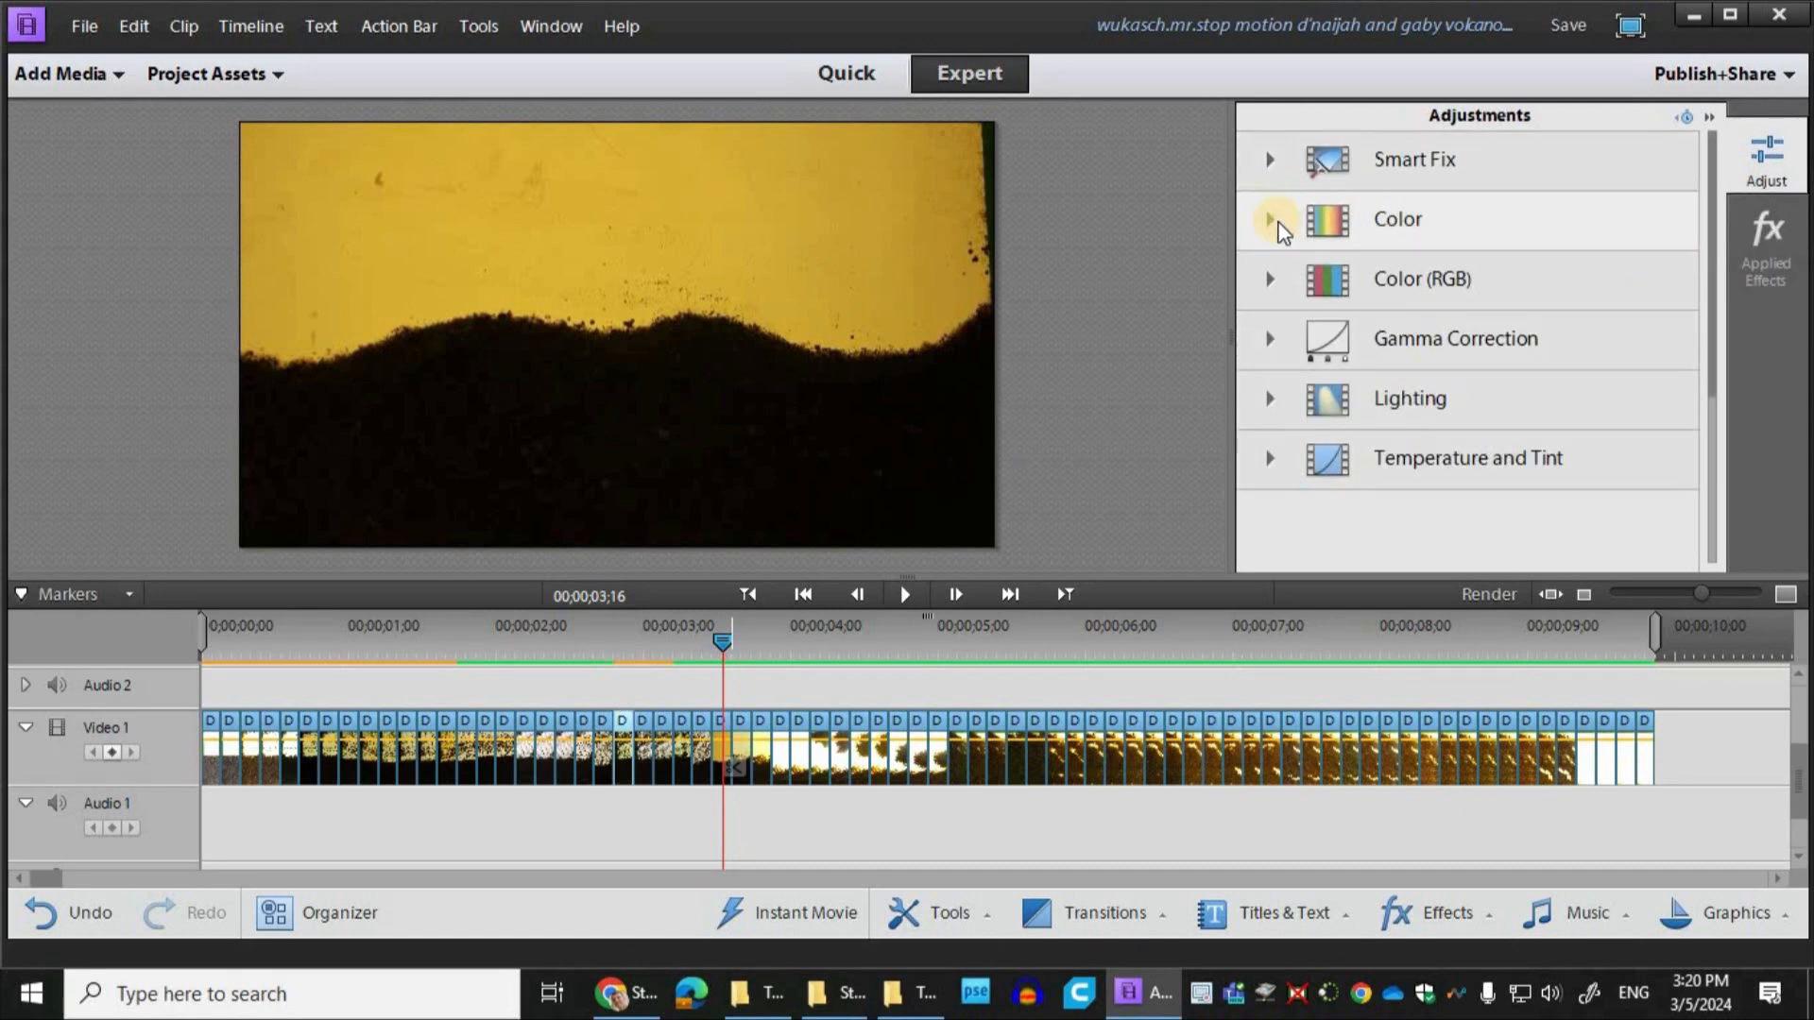
left_click(1271, 219)
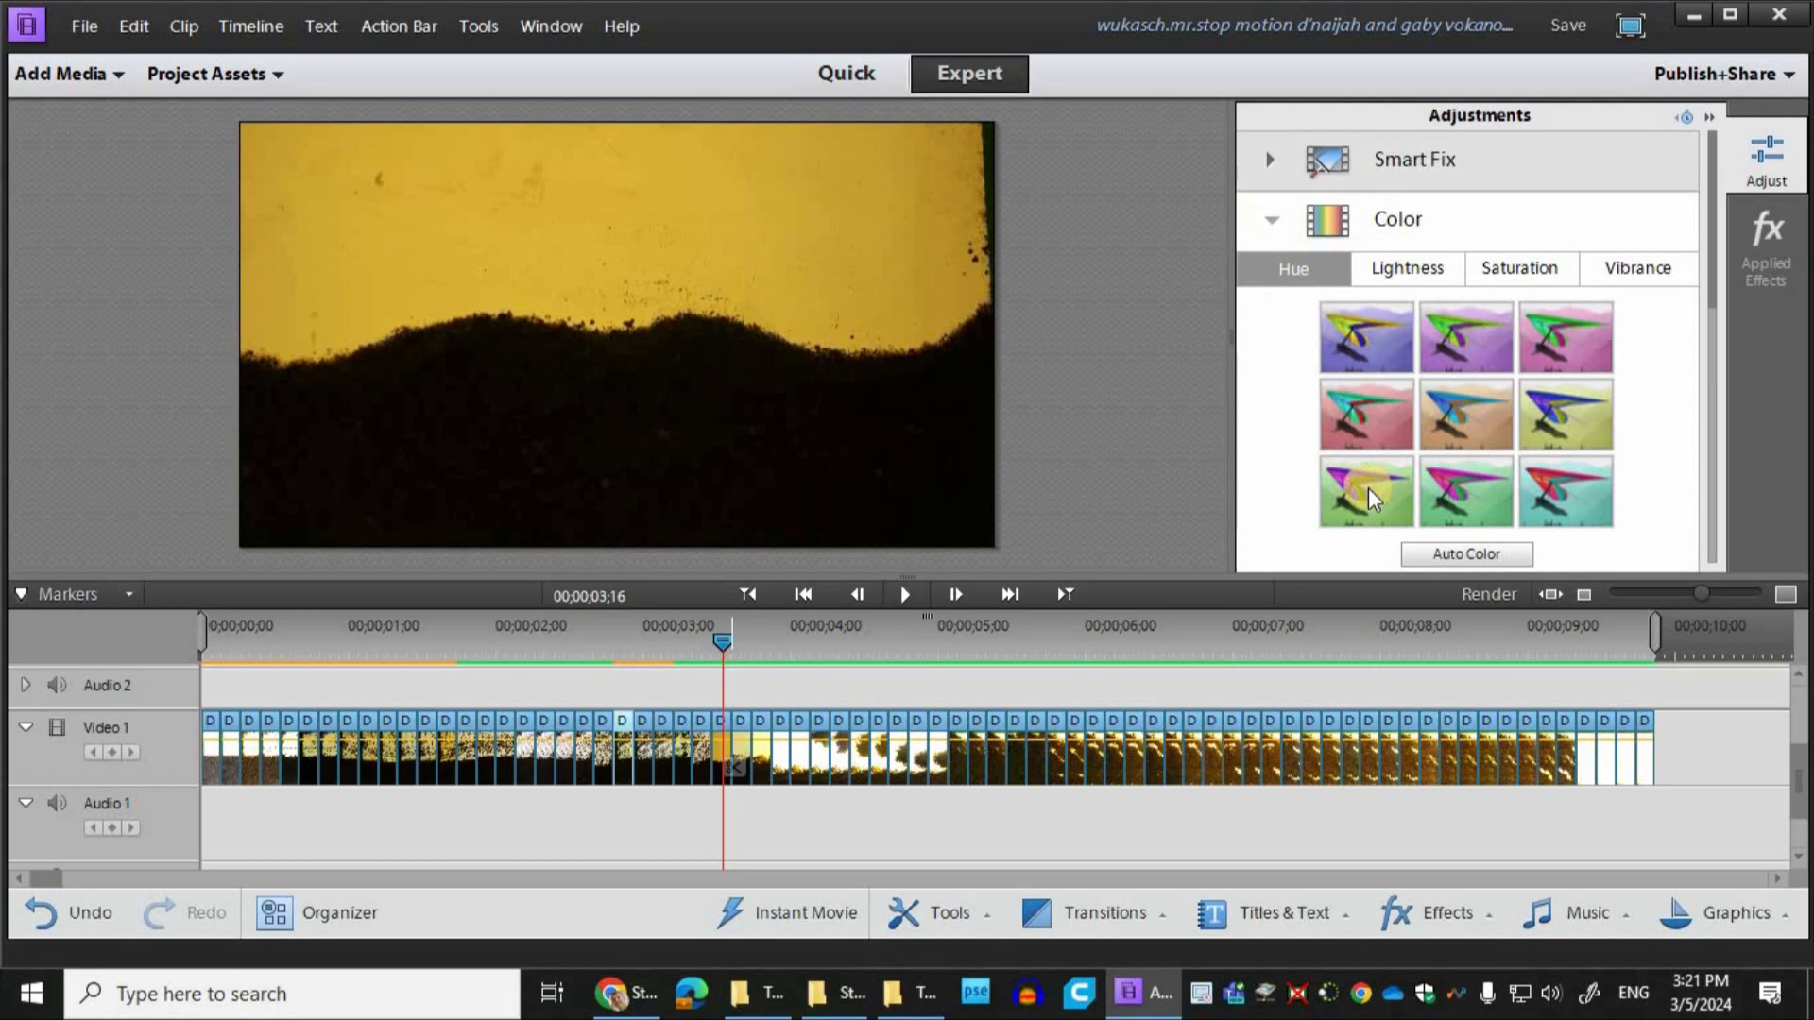
left_click_drag(654, 638, 706, 640)
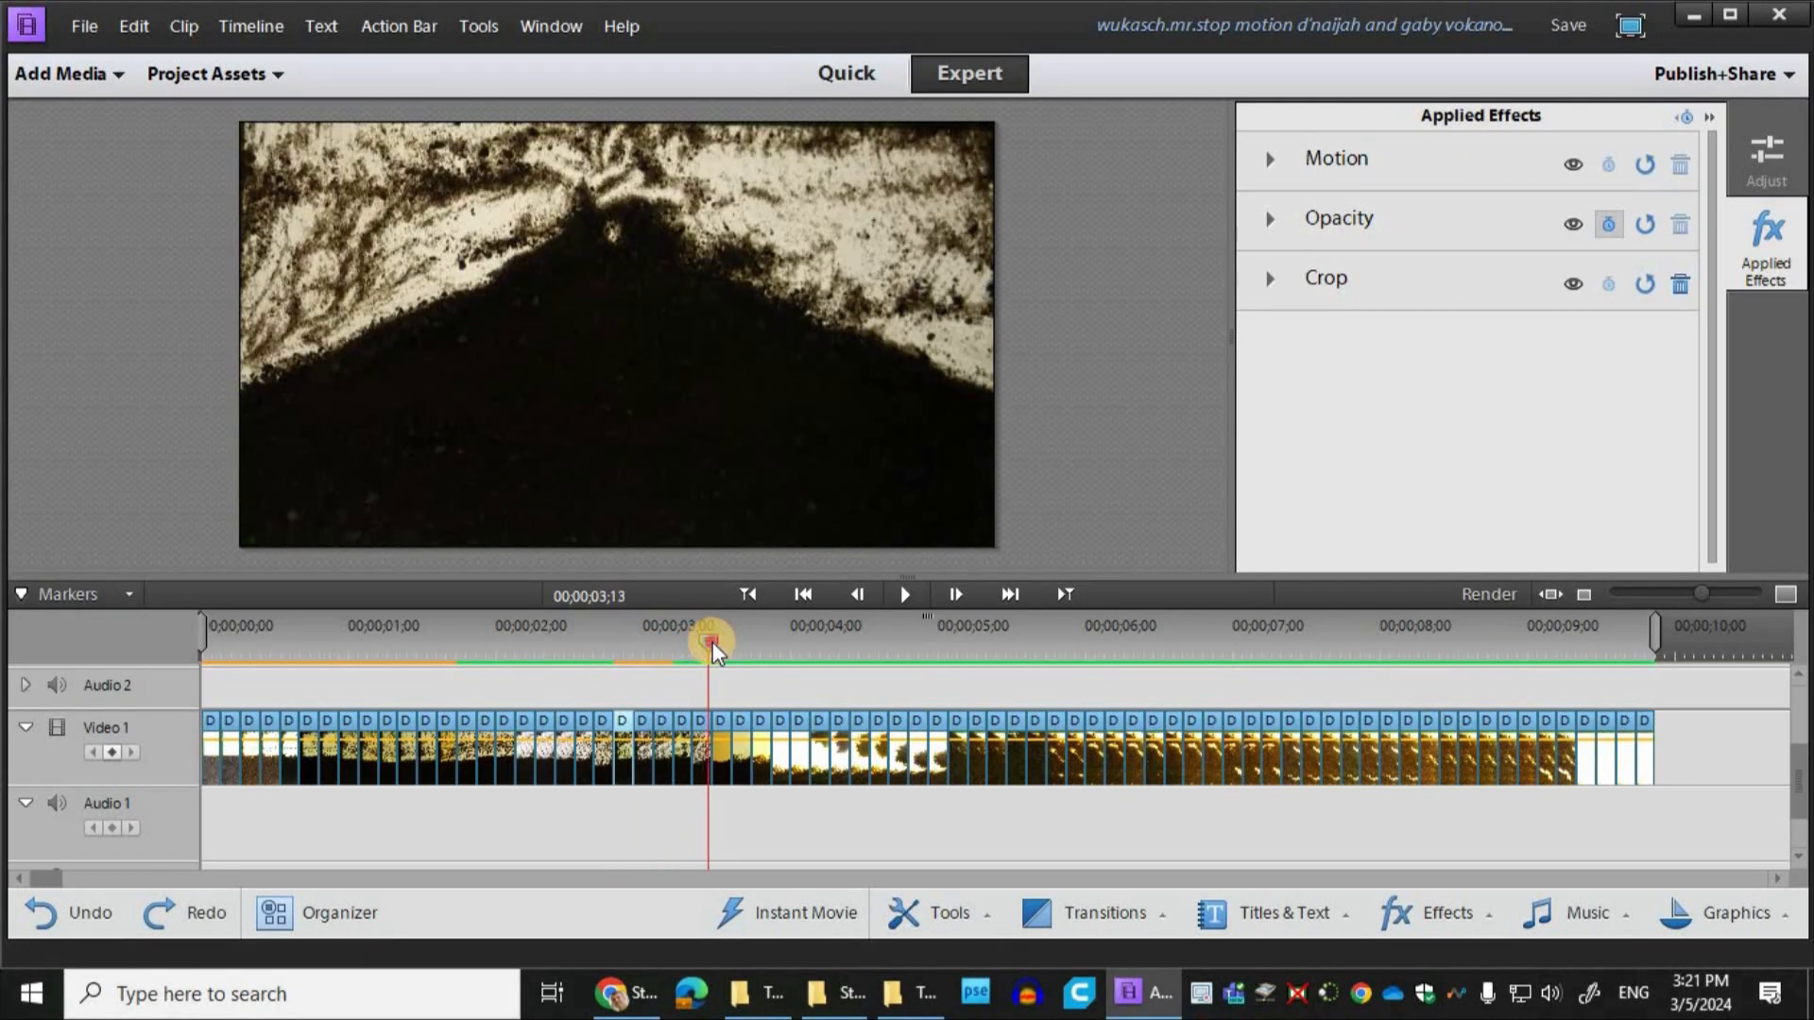
left_click(712, 642)
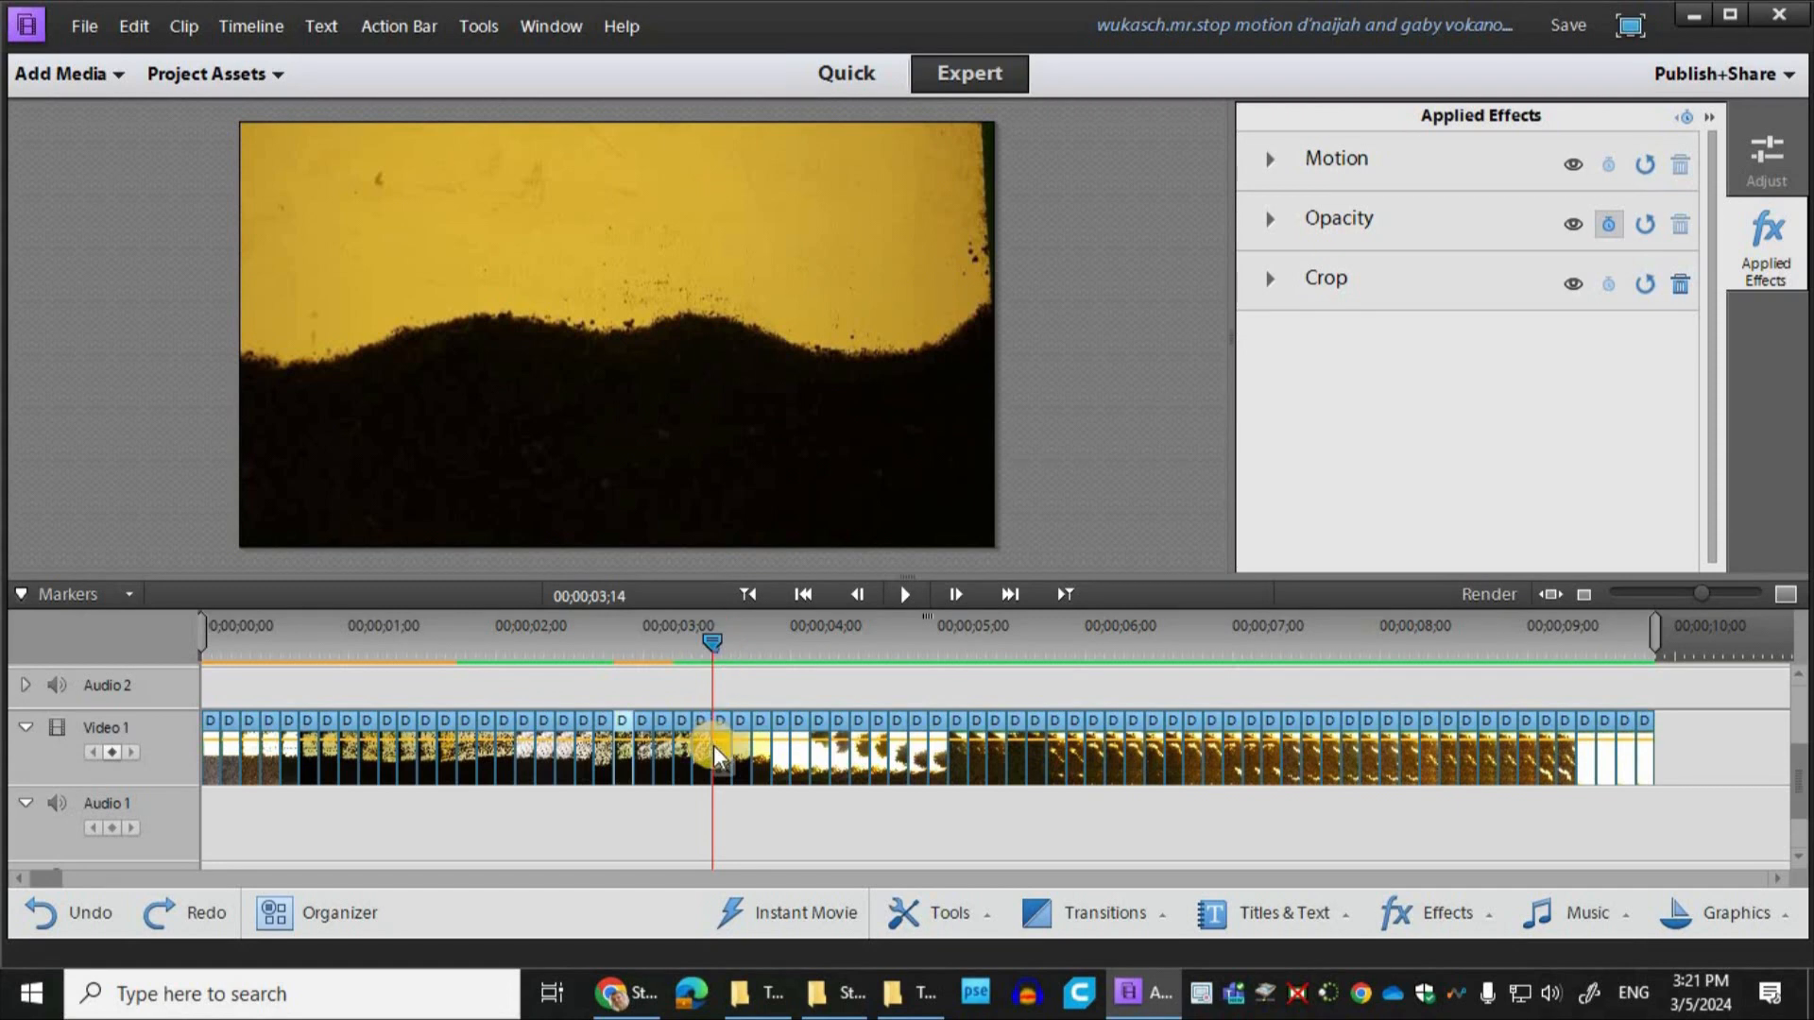
left_click(718, 644)
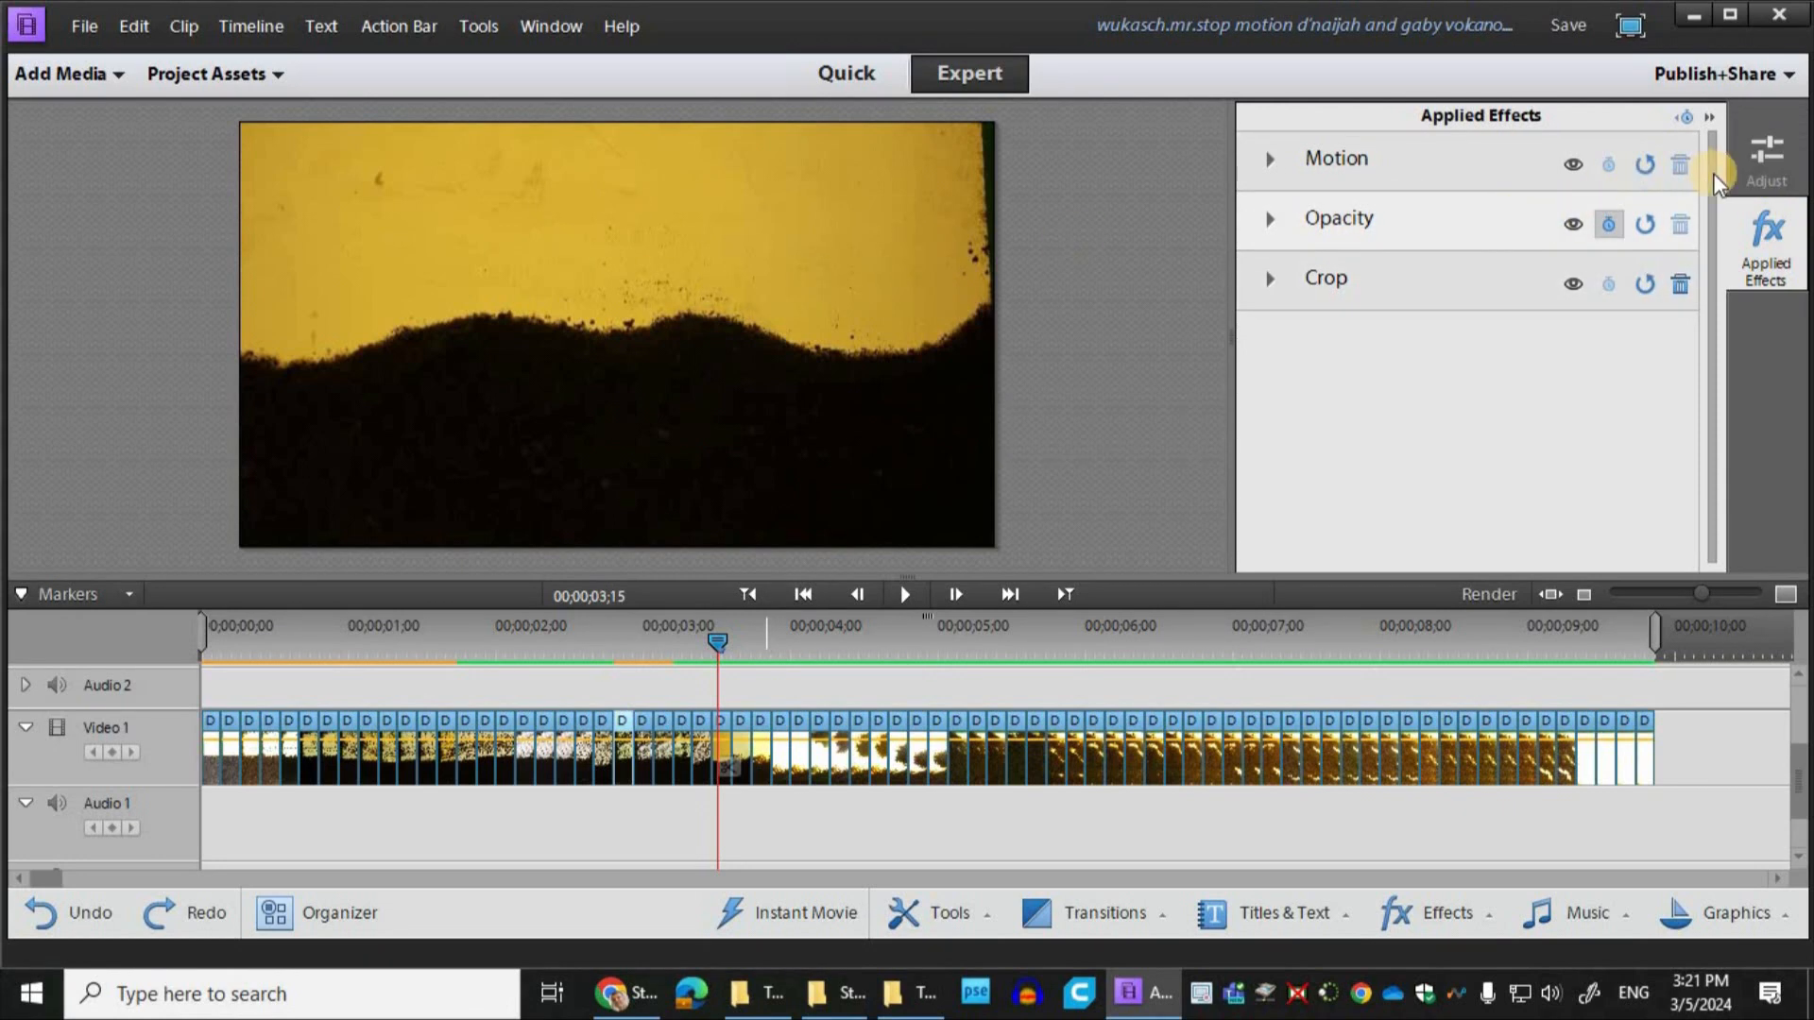
Step: Try a Hue preset and the lightest Lightness preset of the Color adjustment for the yellow photo at 00;00;03;15
left_click(1766, 153)
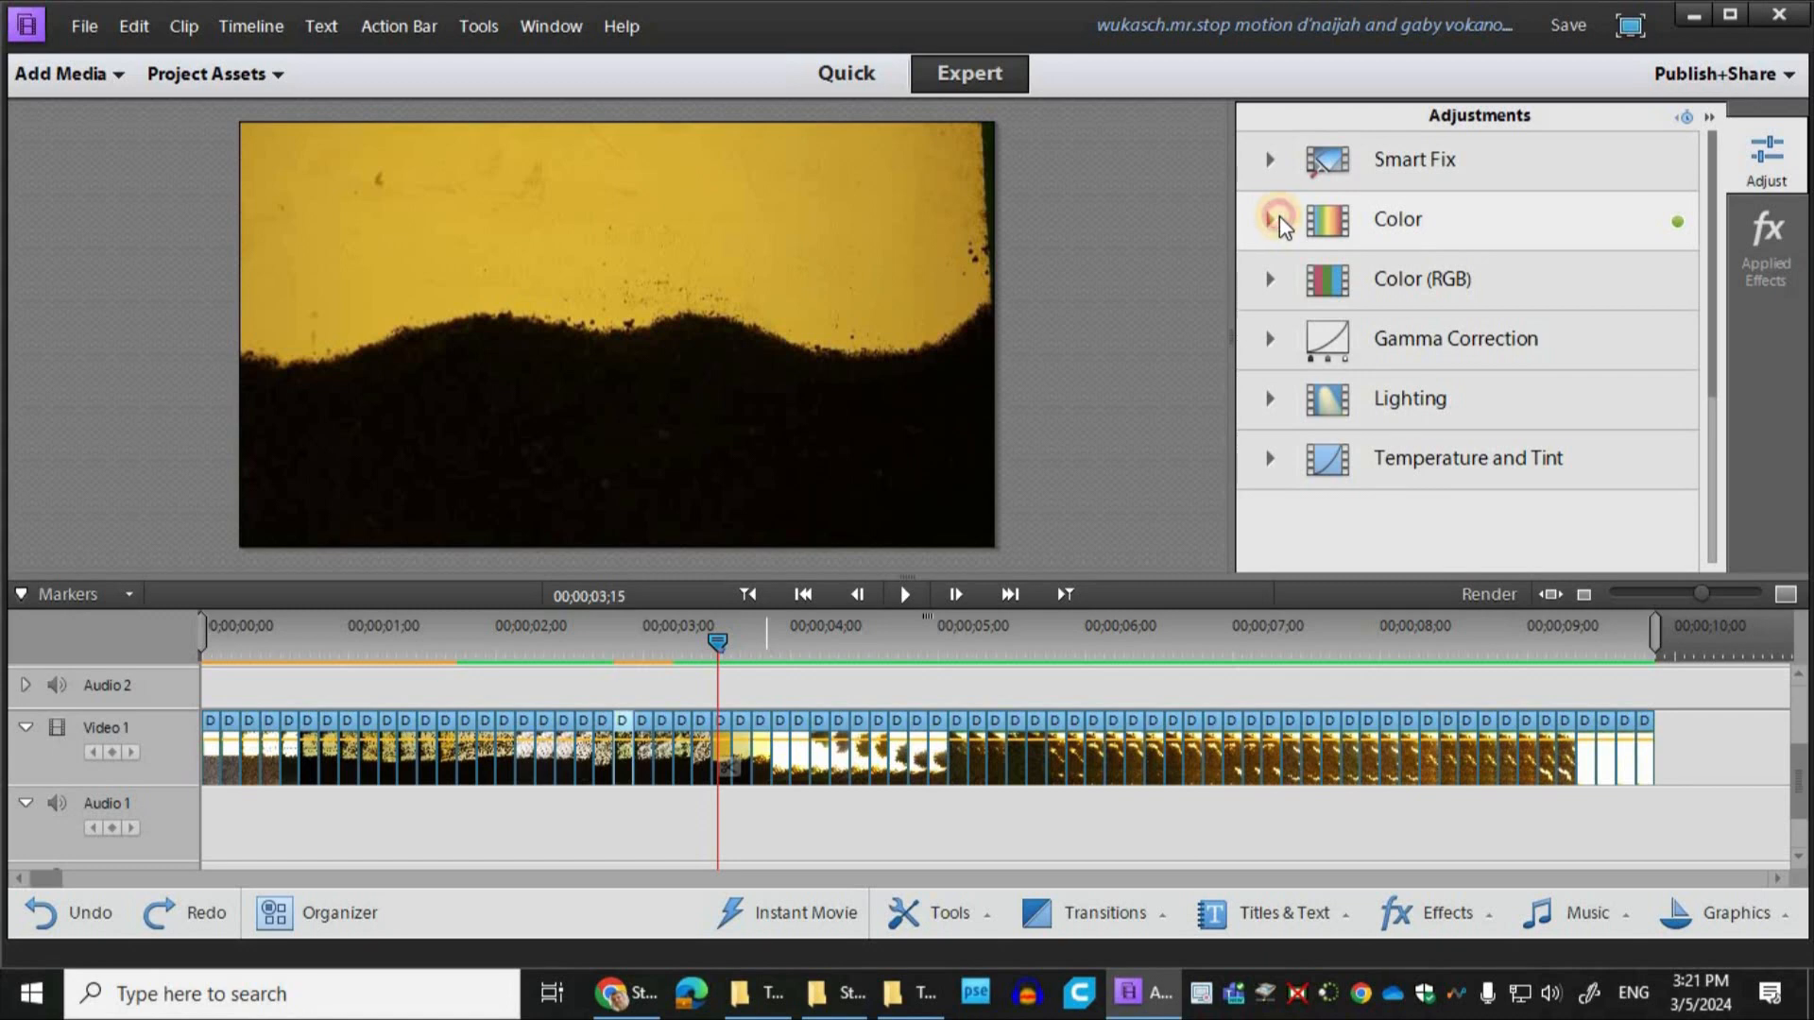
left_click(1399, 220)
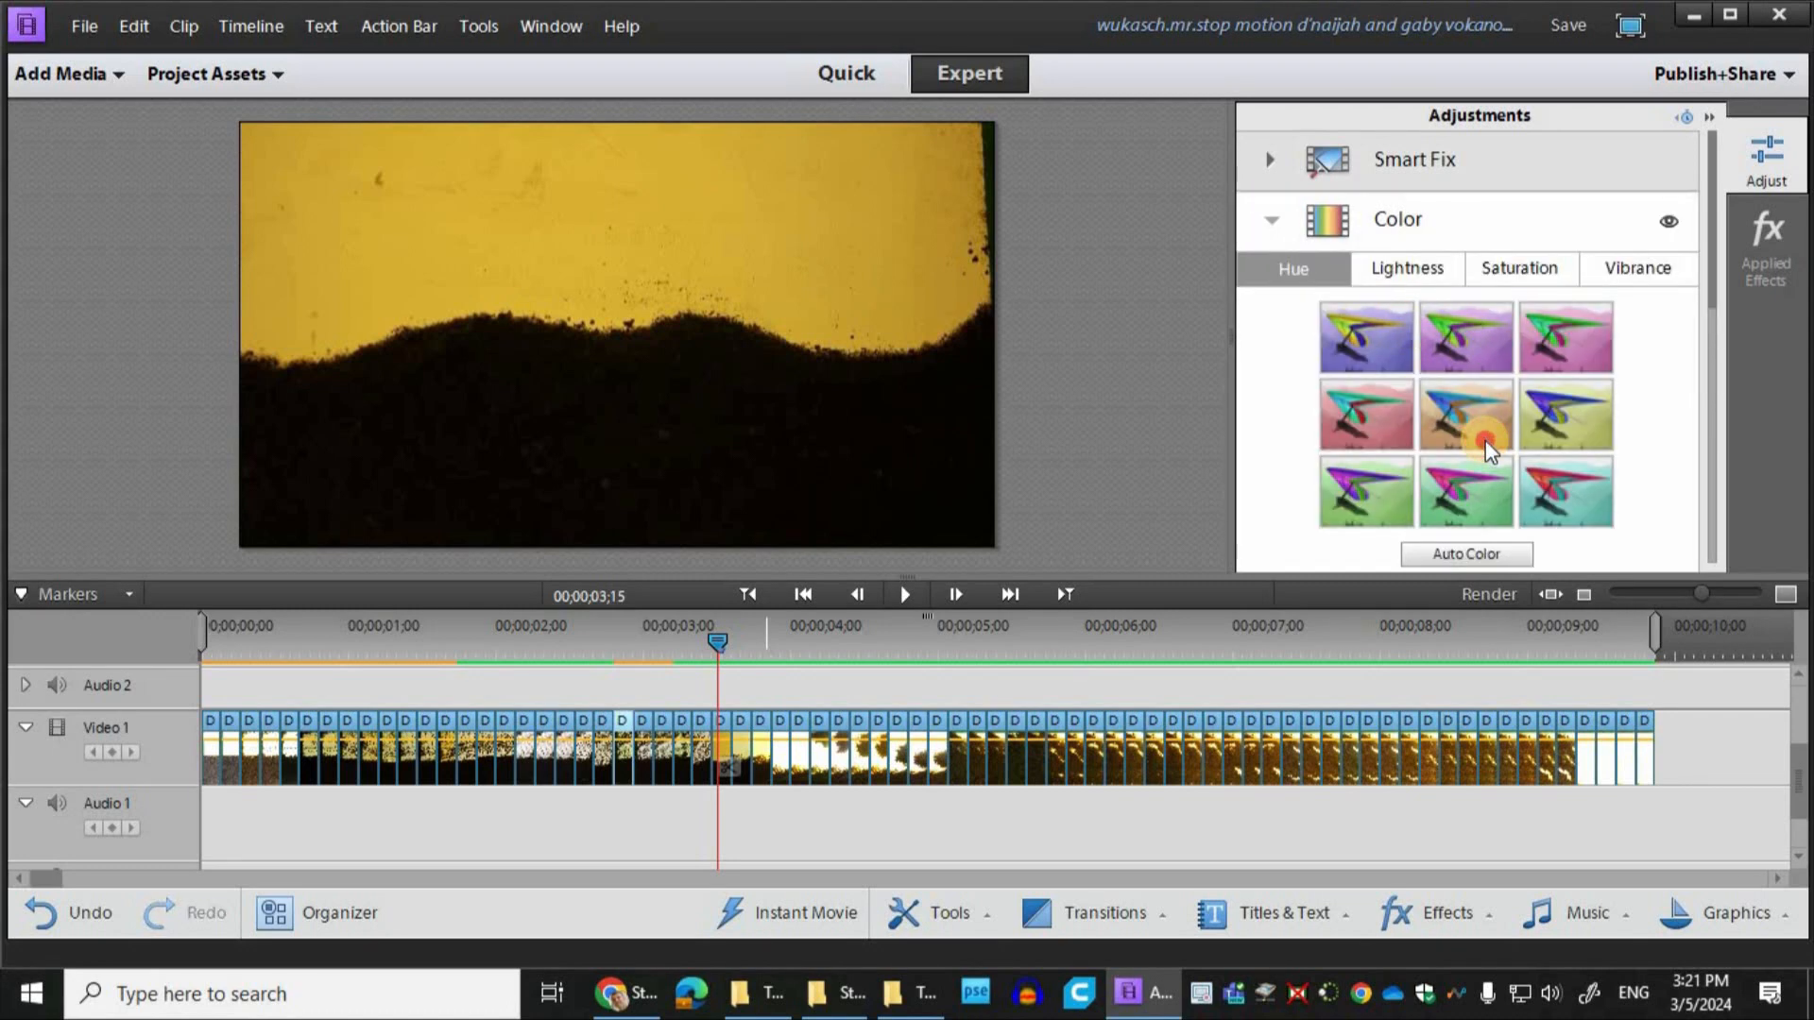
left_click(1408, 268)
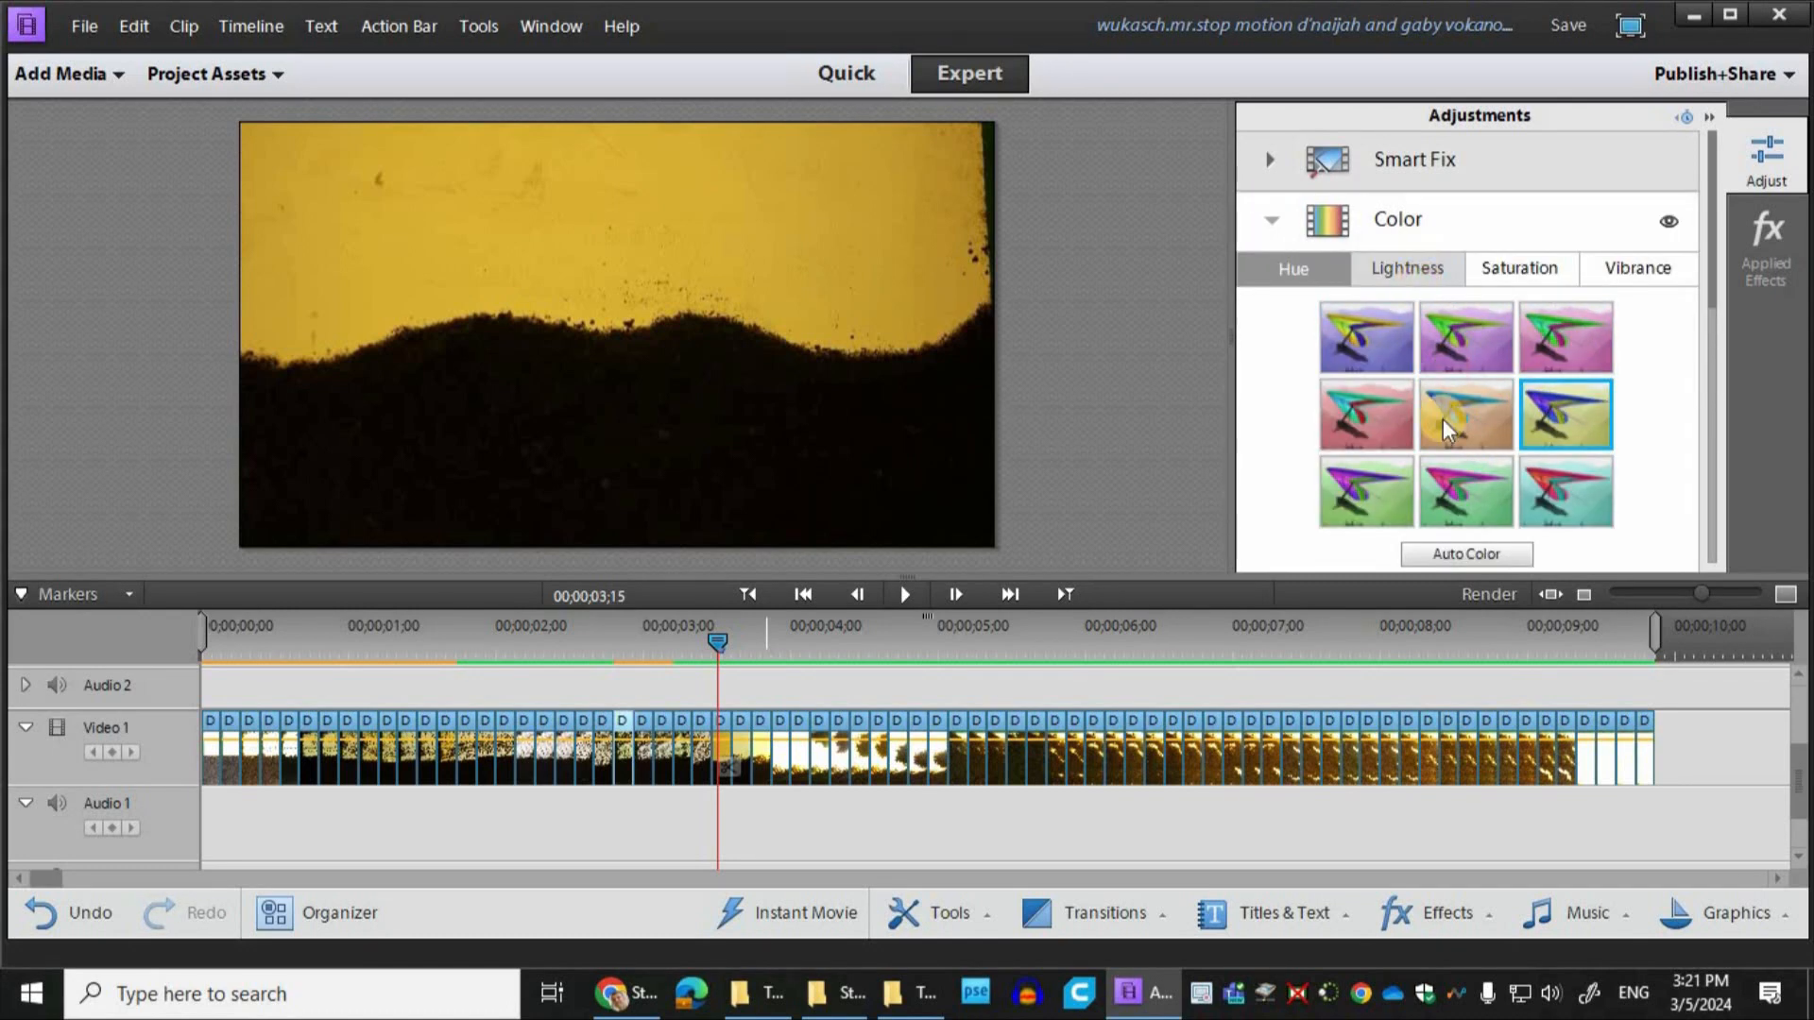
left_click(1389, 355)
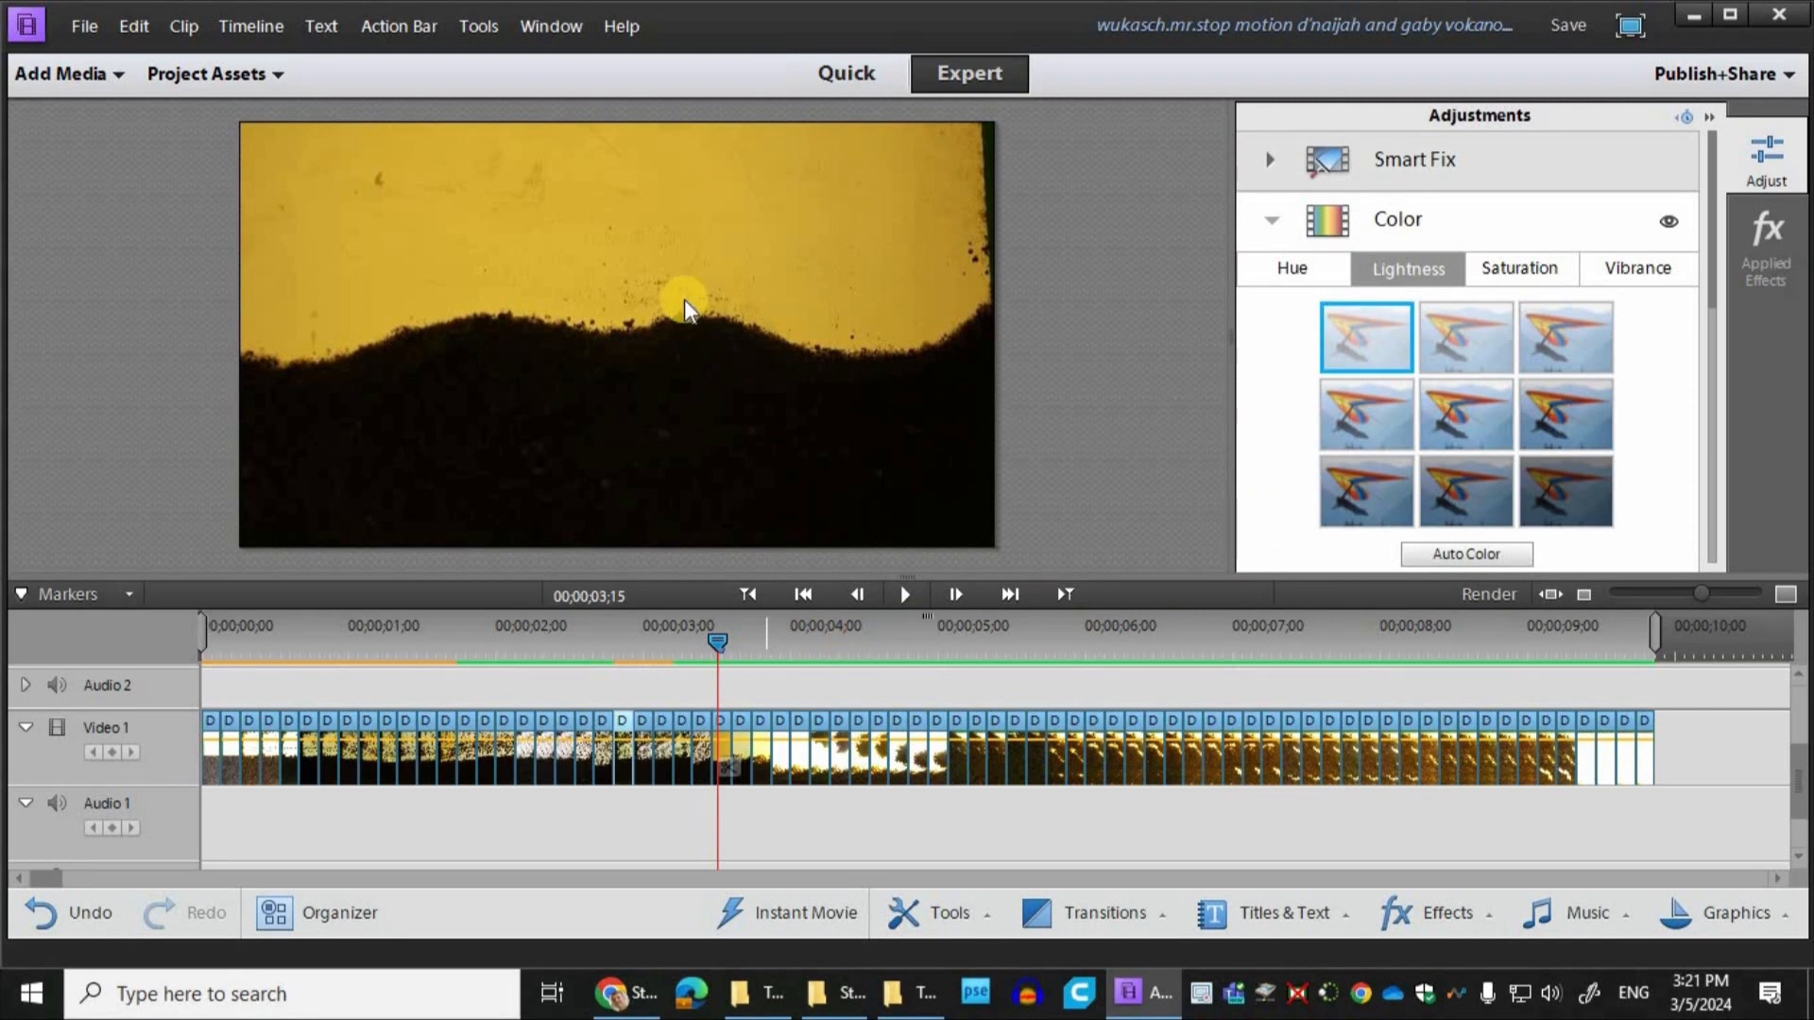
Step: Compare the photos at 00;00;02;27 and 00;00;03;16, undo the Color presets on the earlier one and reset its Color adjustment
left_click(627, 724)
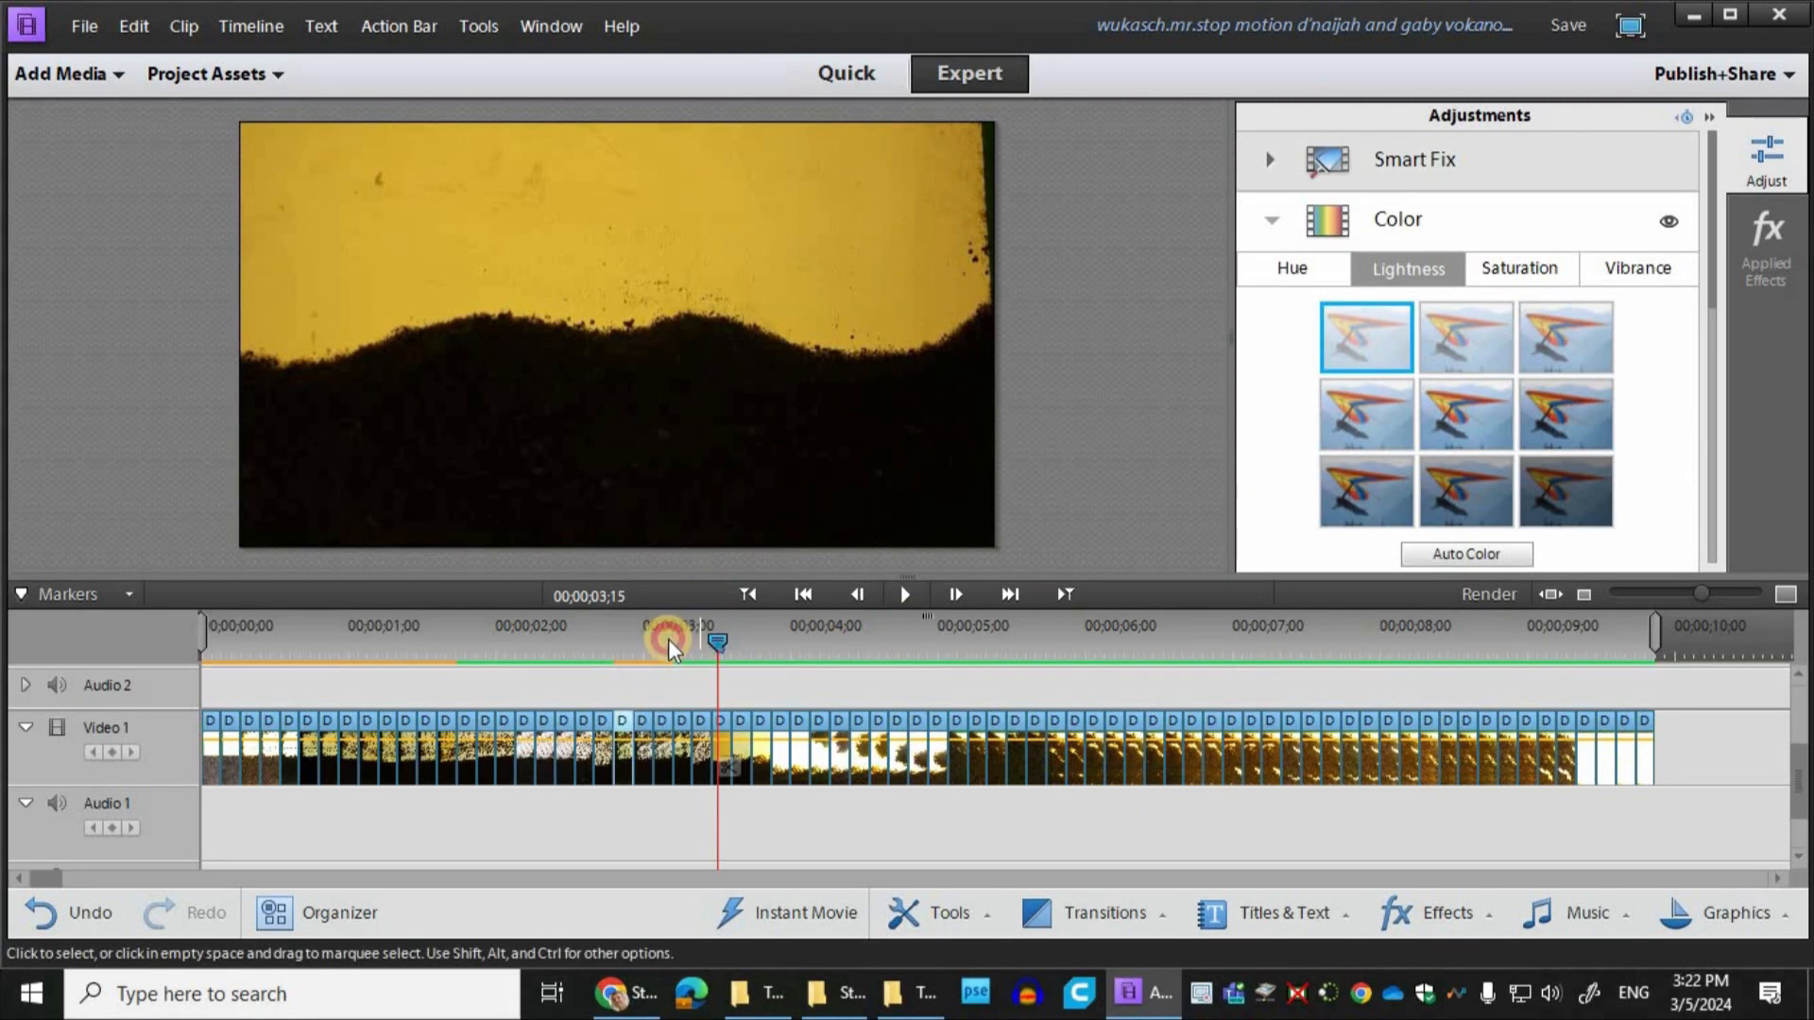
left_click(625, 639)
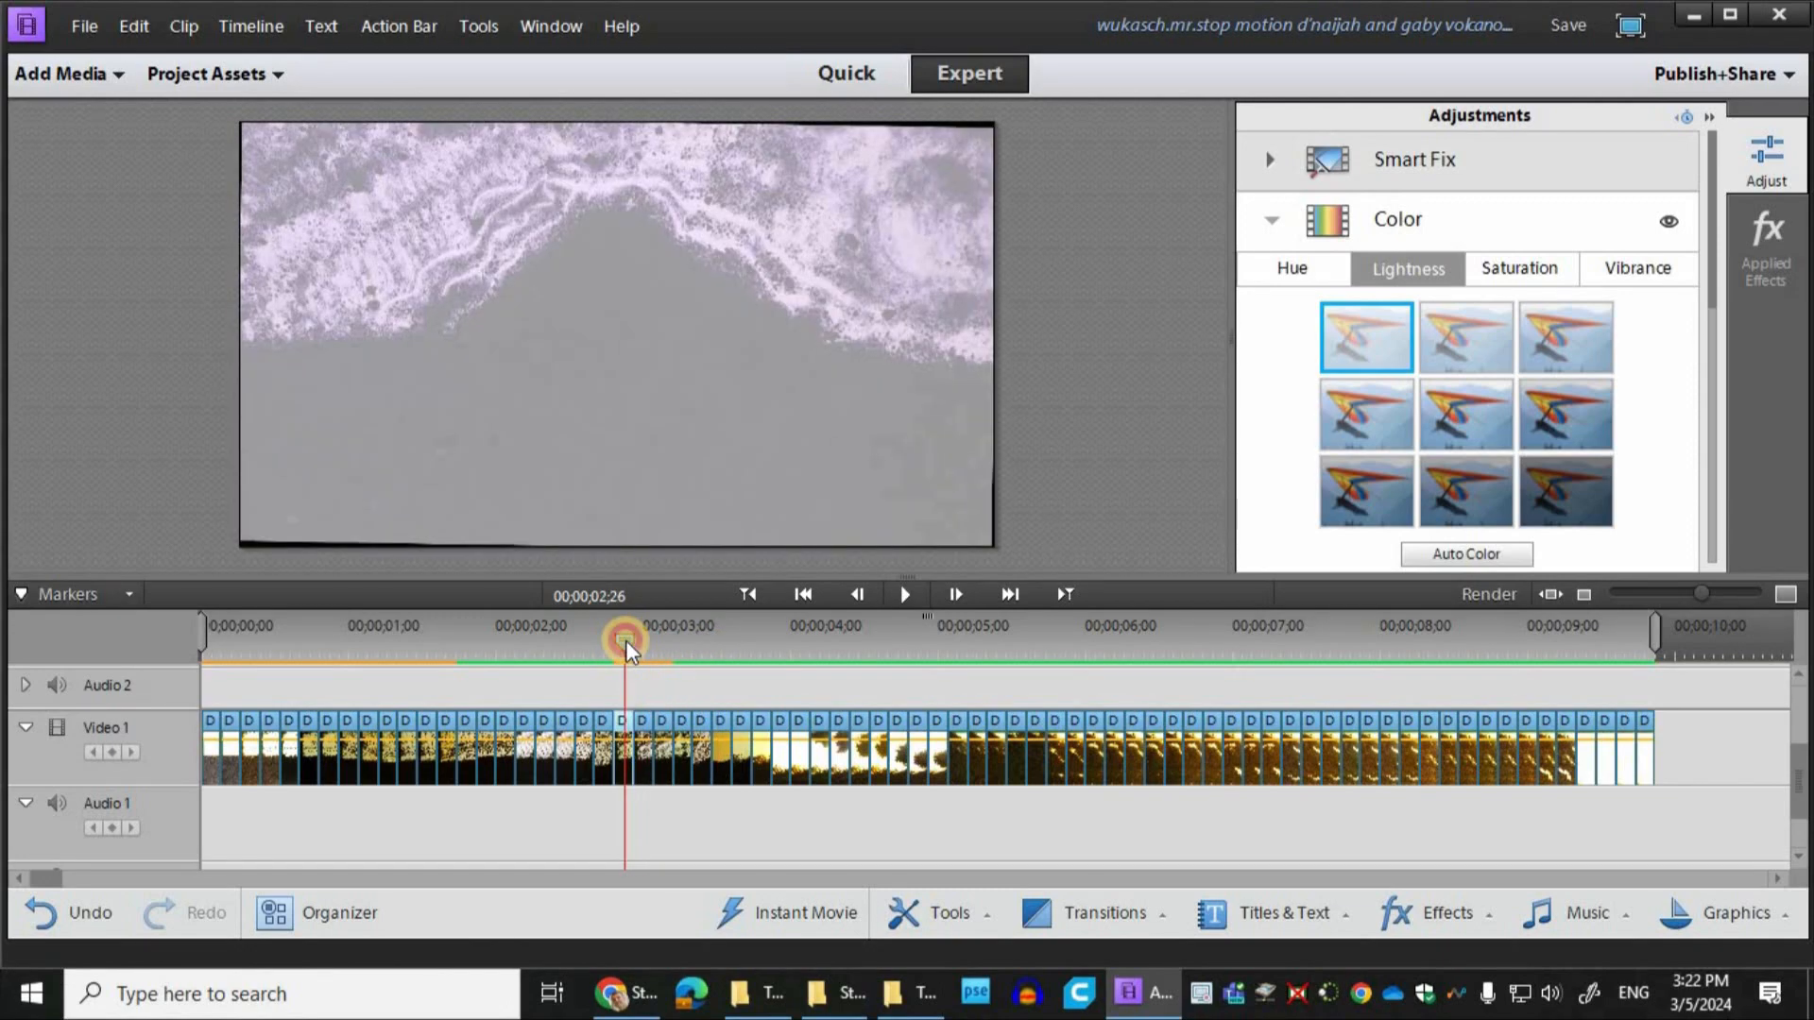
left_click(721, 641)
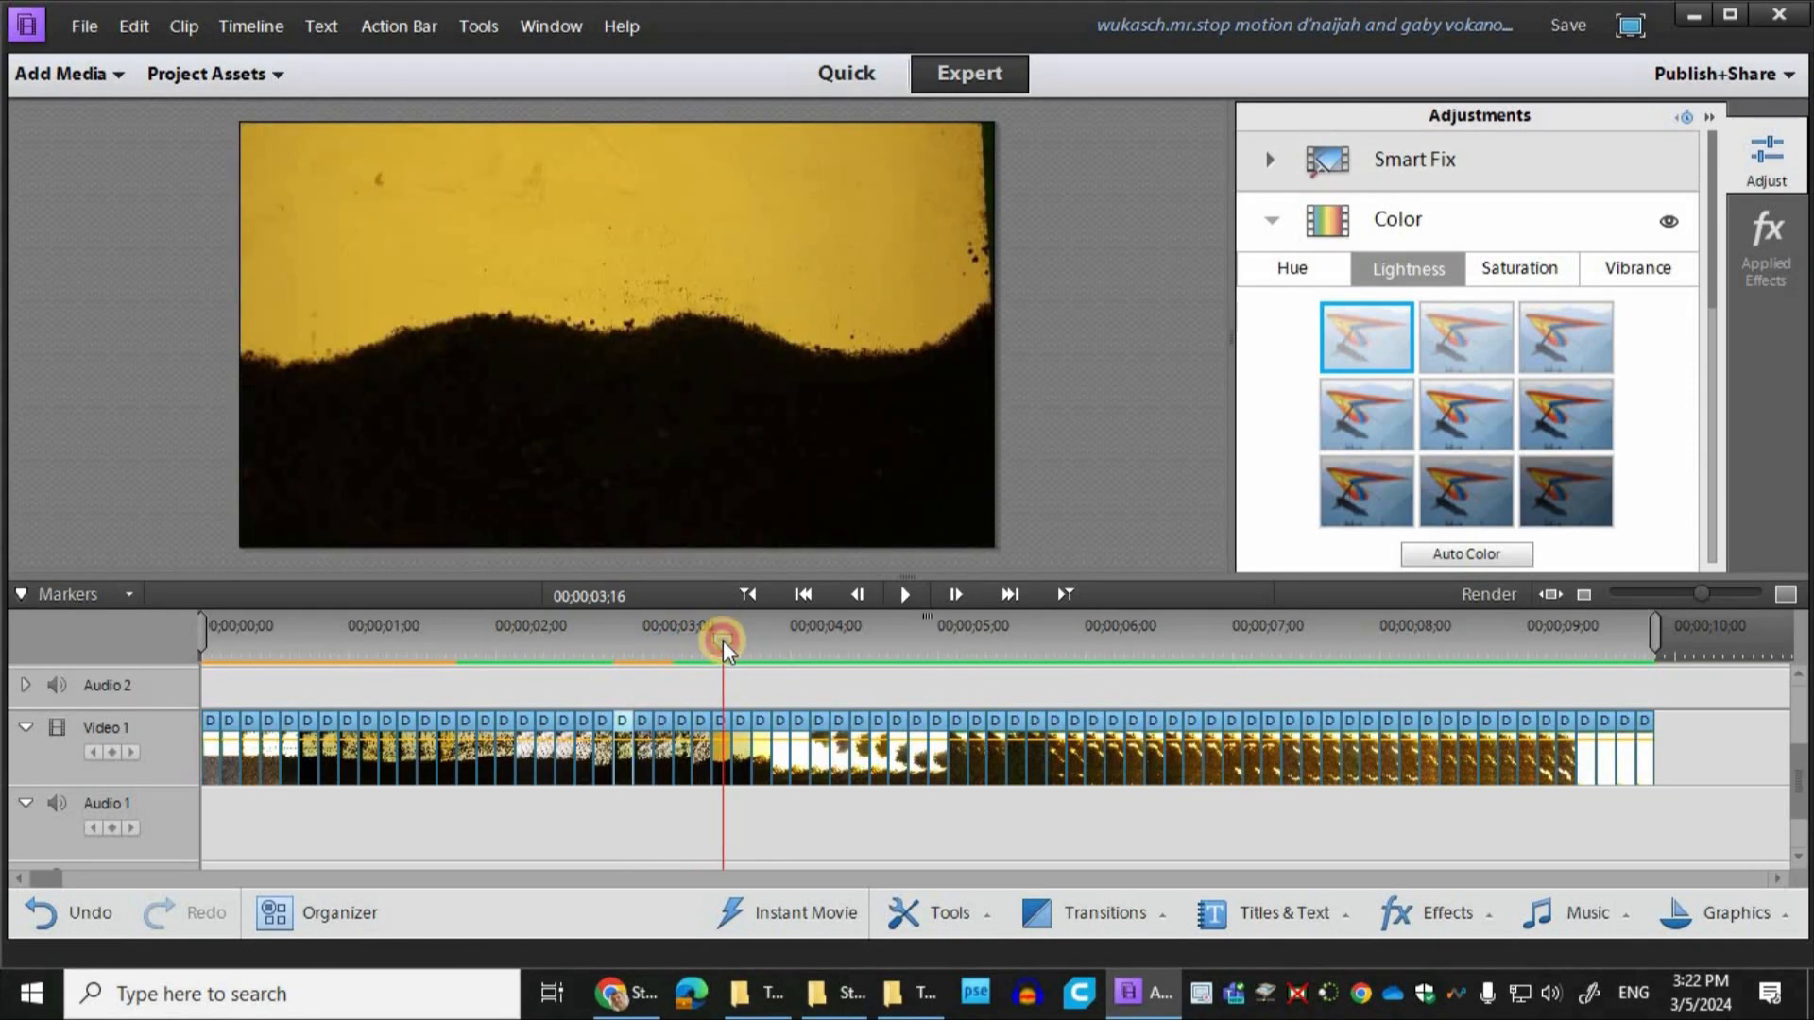
left_click_drag(723, 640, 631, 654)
key("ctrl+z")
key("ctrl+z")
key("ctrl+z")
key("ctrl+z")
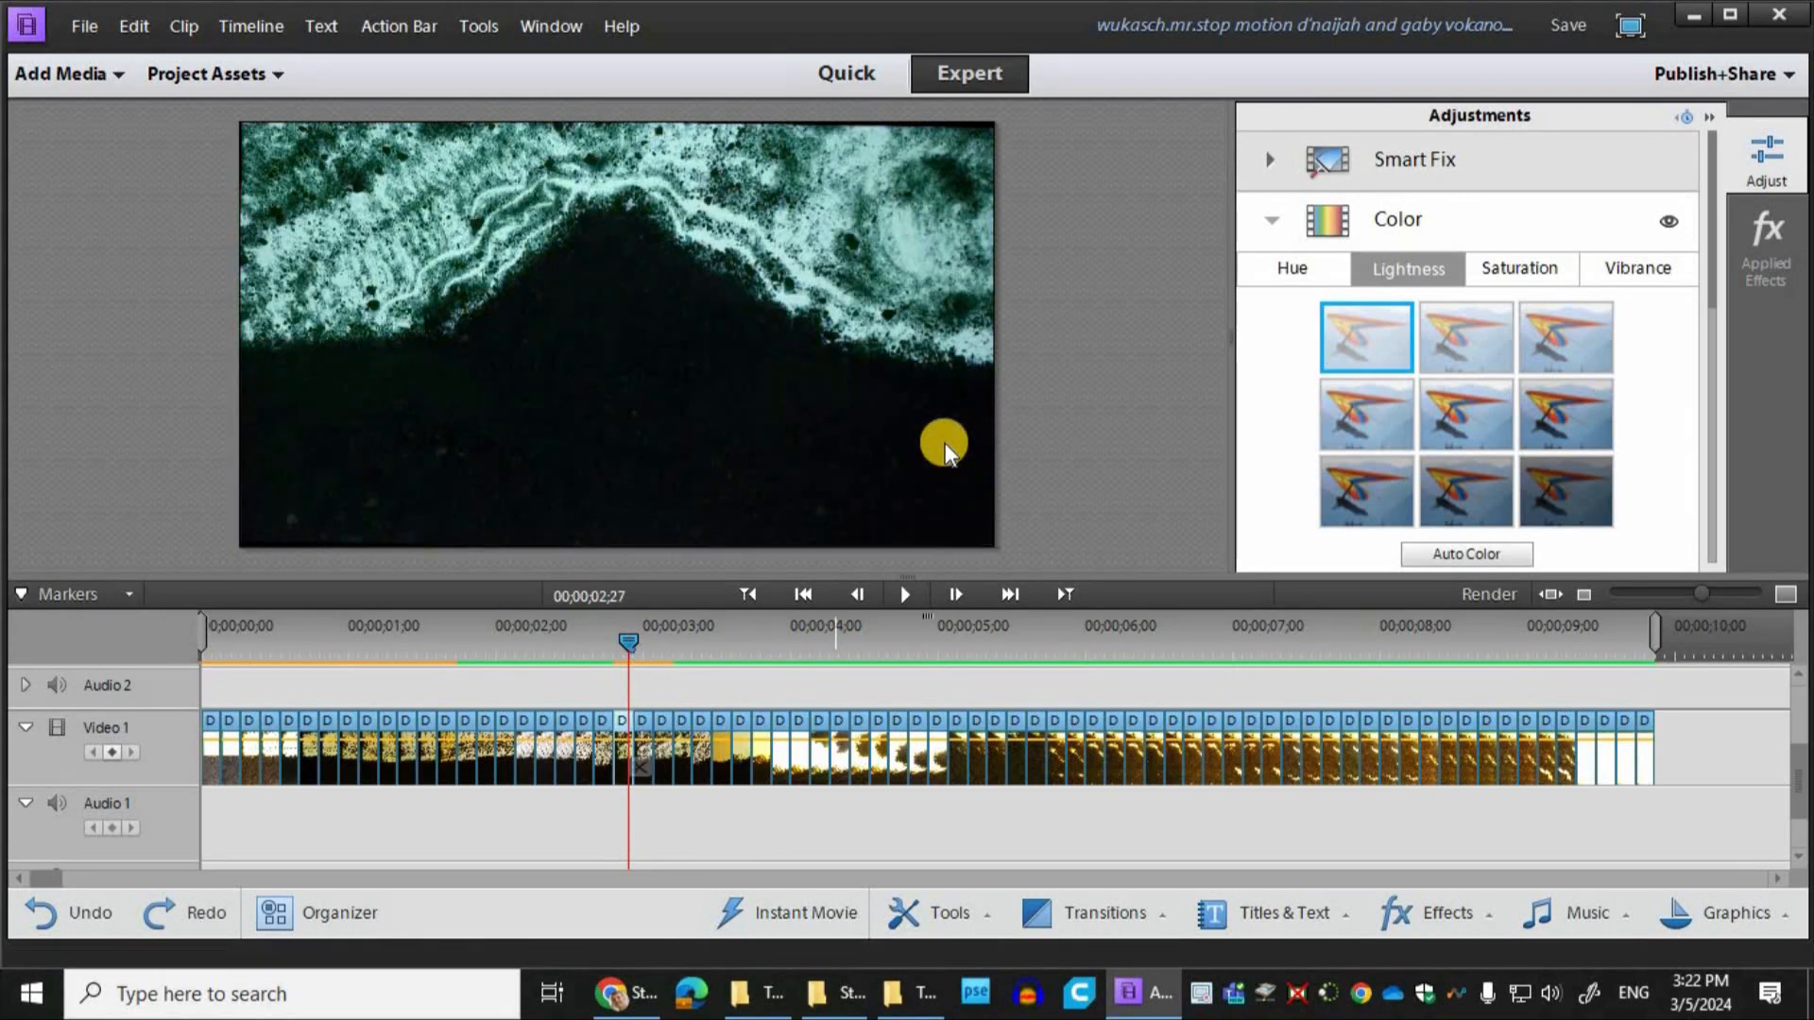
key("ctrl+z")
key("ctrl+z")
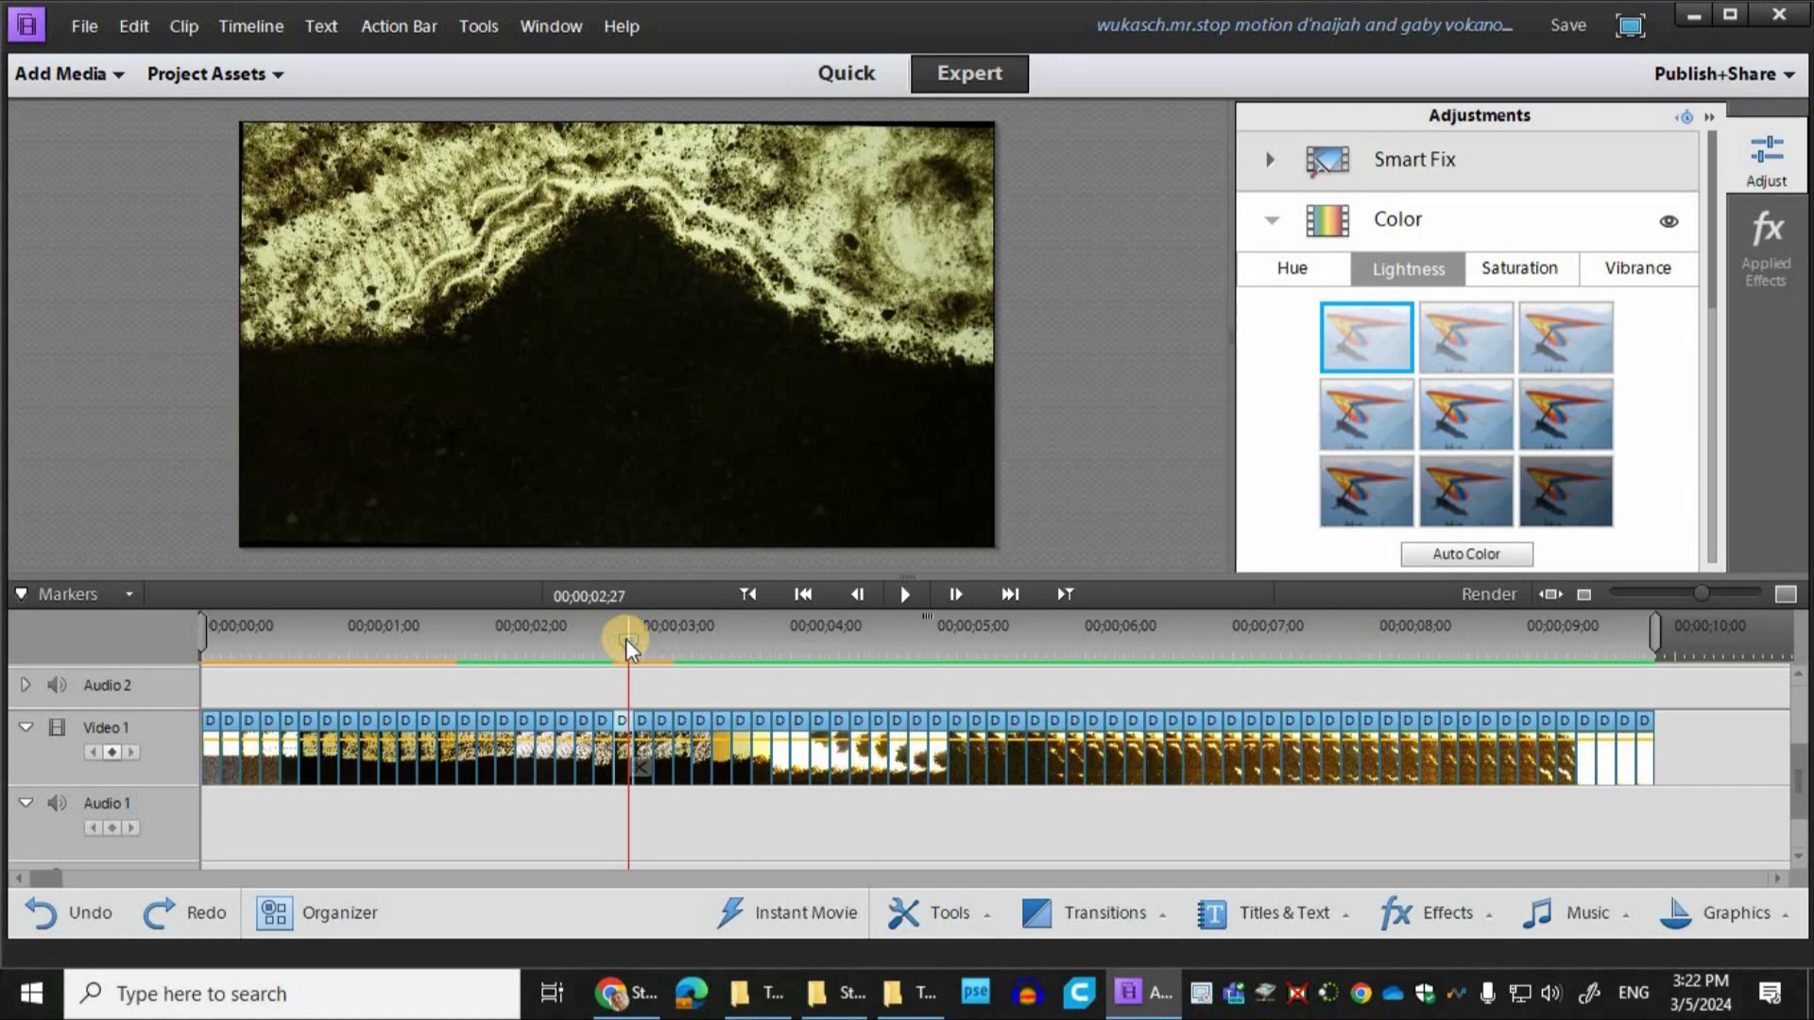
left_click(722, 636)
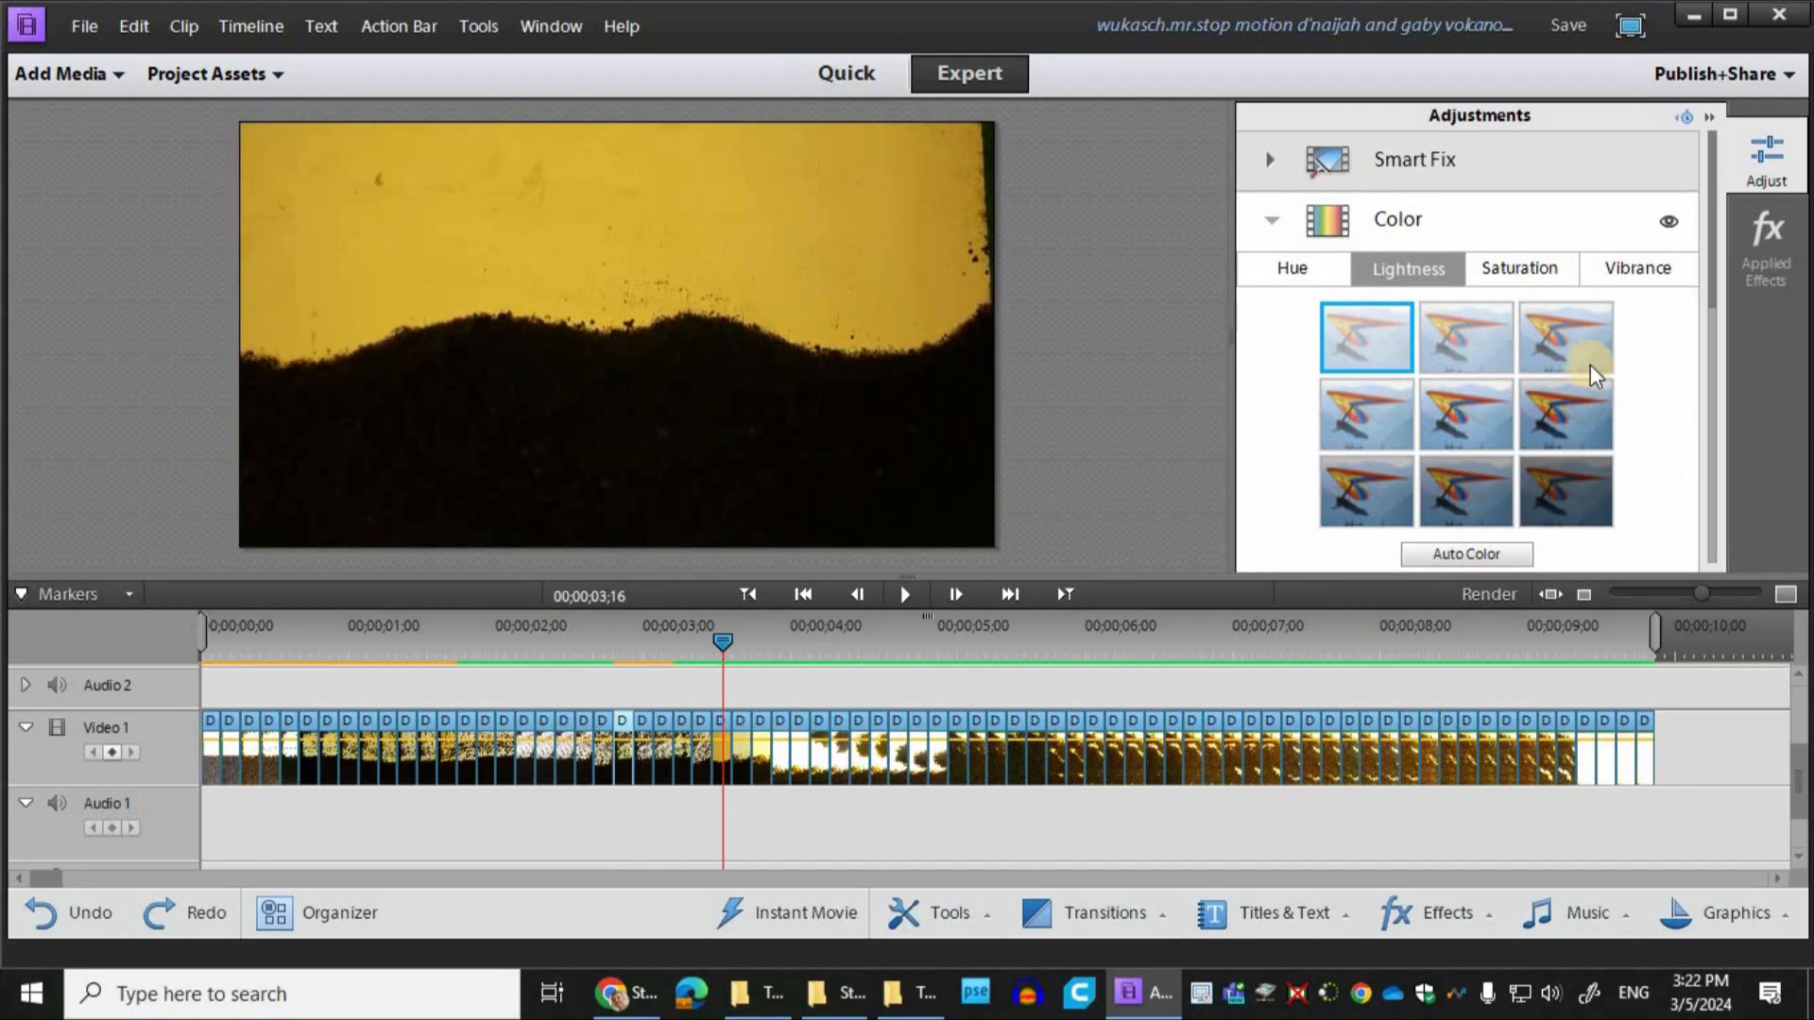
scroll(1635, 371, "down", 3)
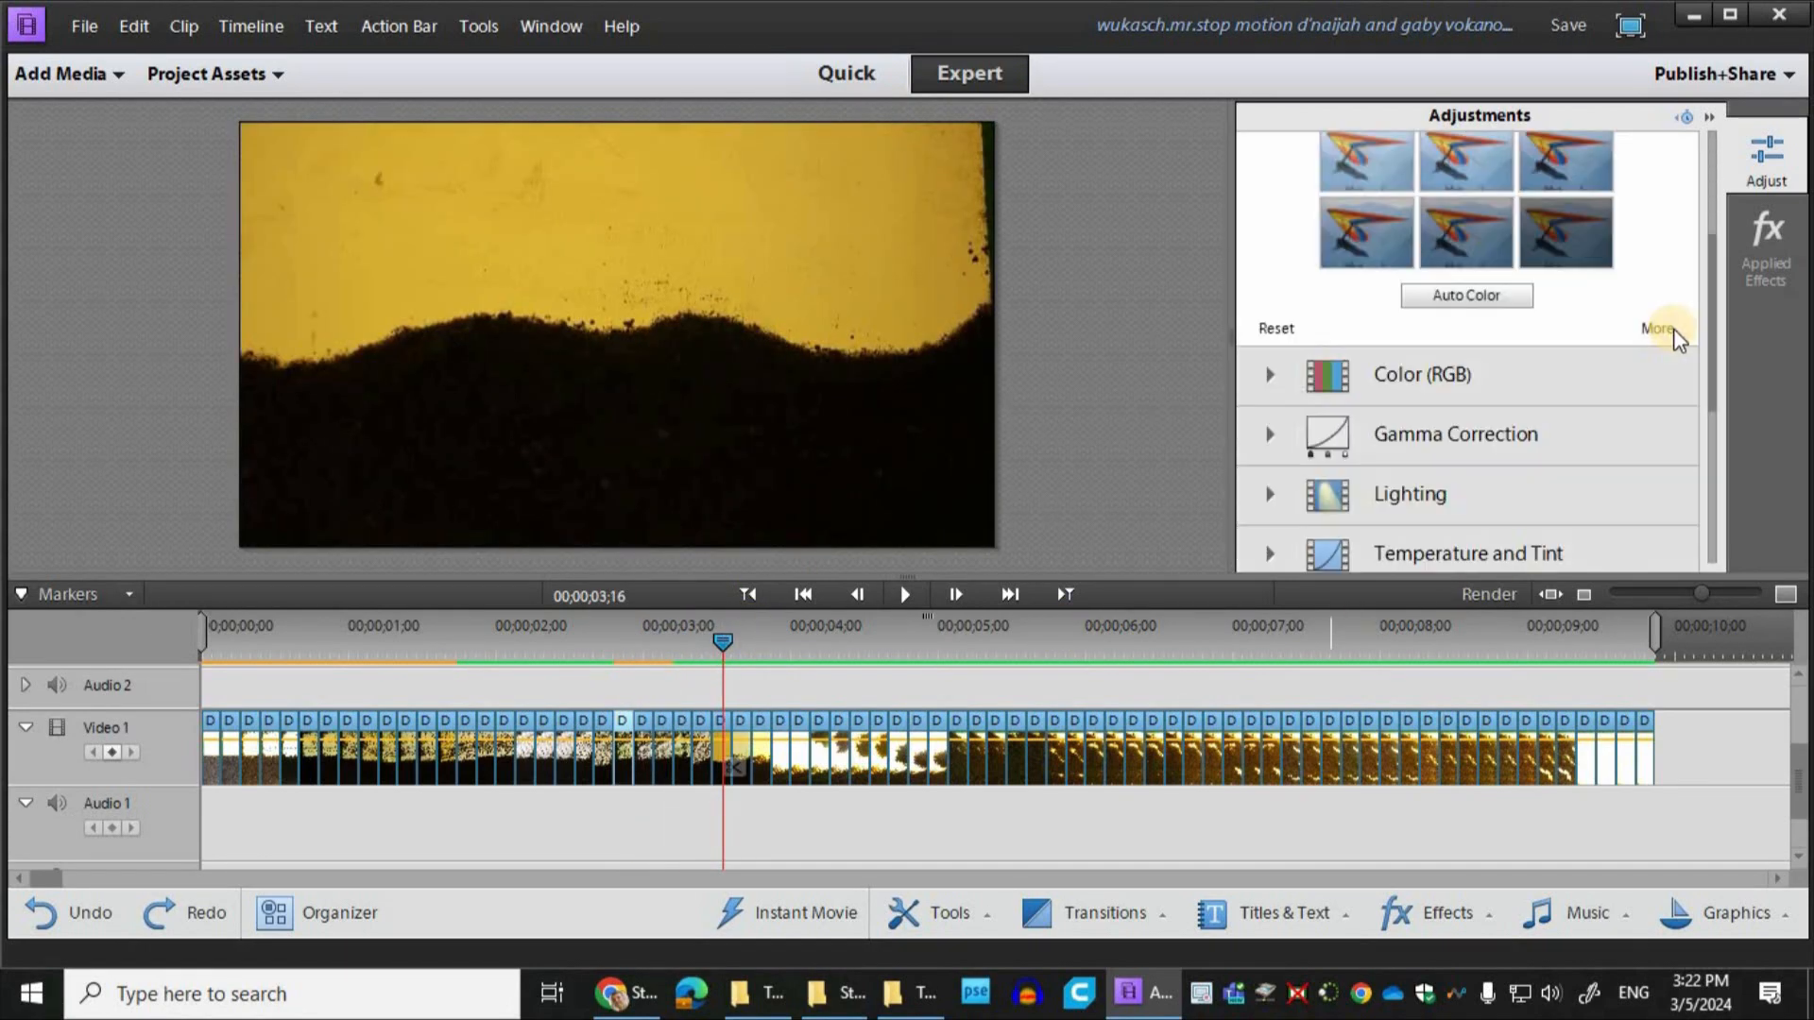
left_click(1277, 329)
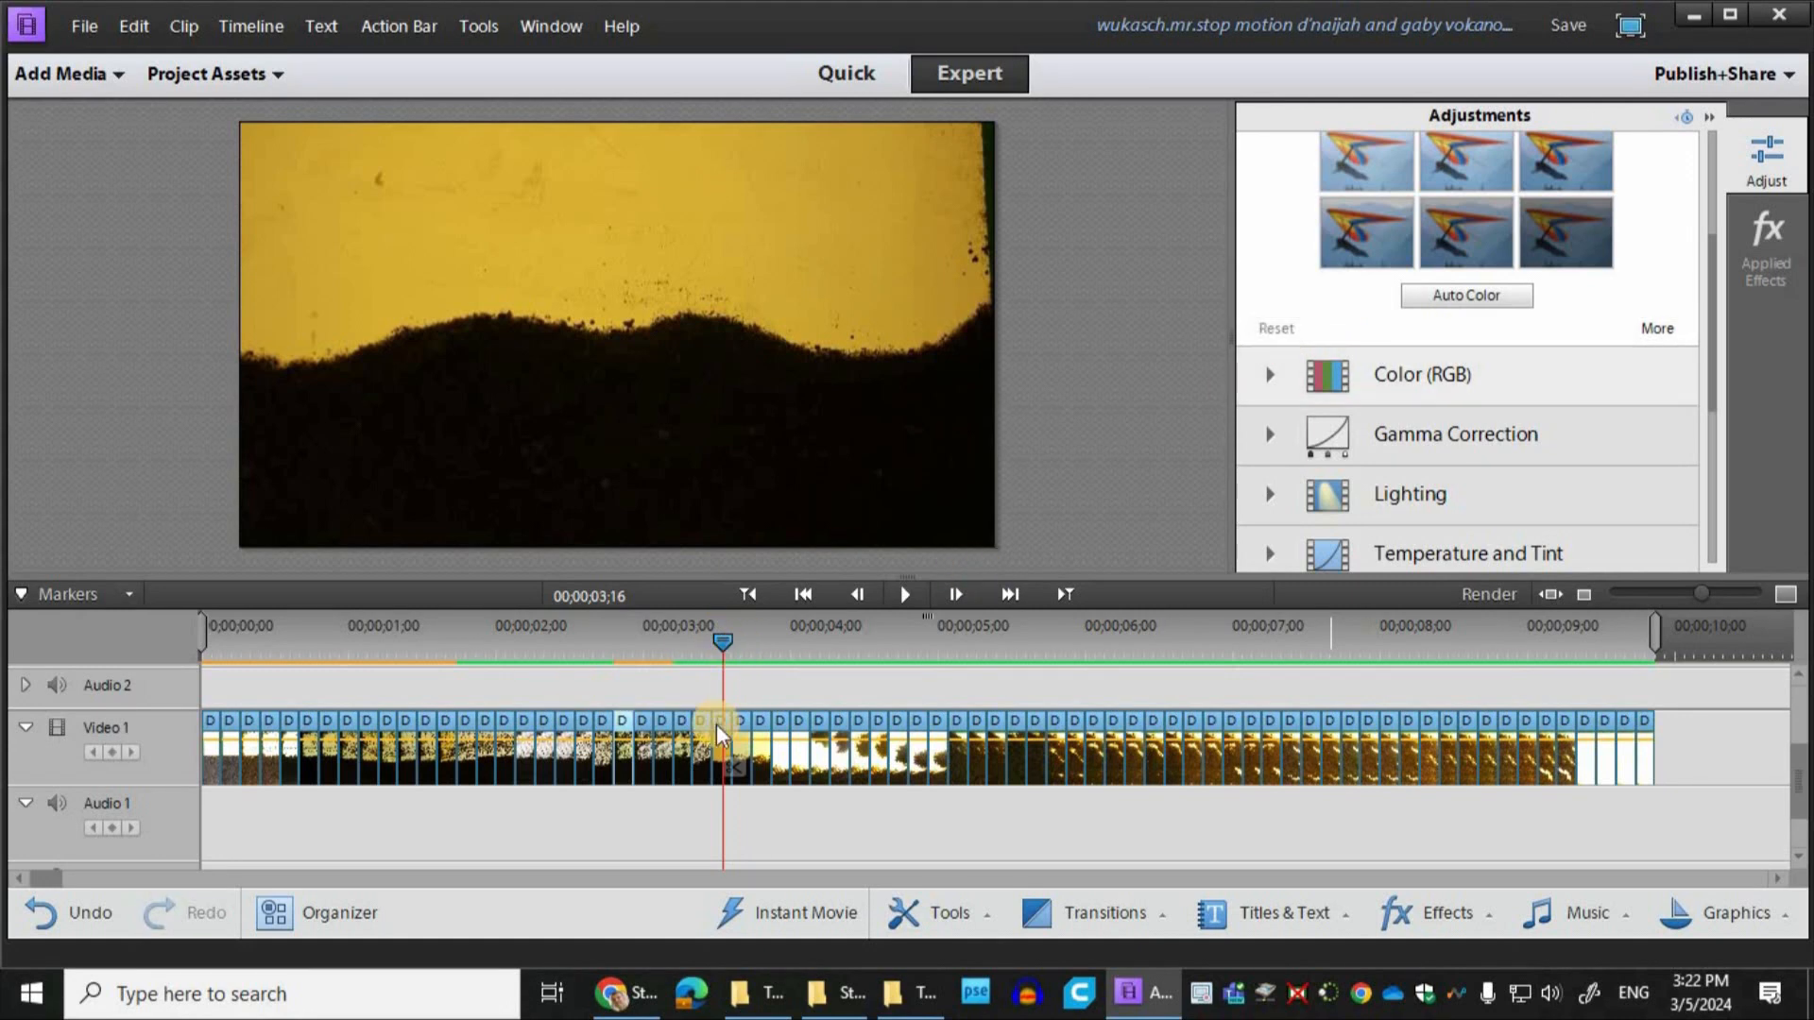
Step: Recolour the yellow photo at 00;00;03;16 with the Color adjustment presets so its bright area turns nearly white
left_click(1335, 370)
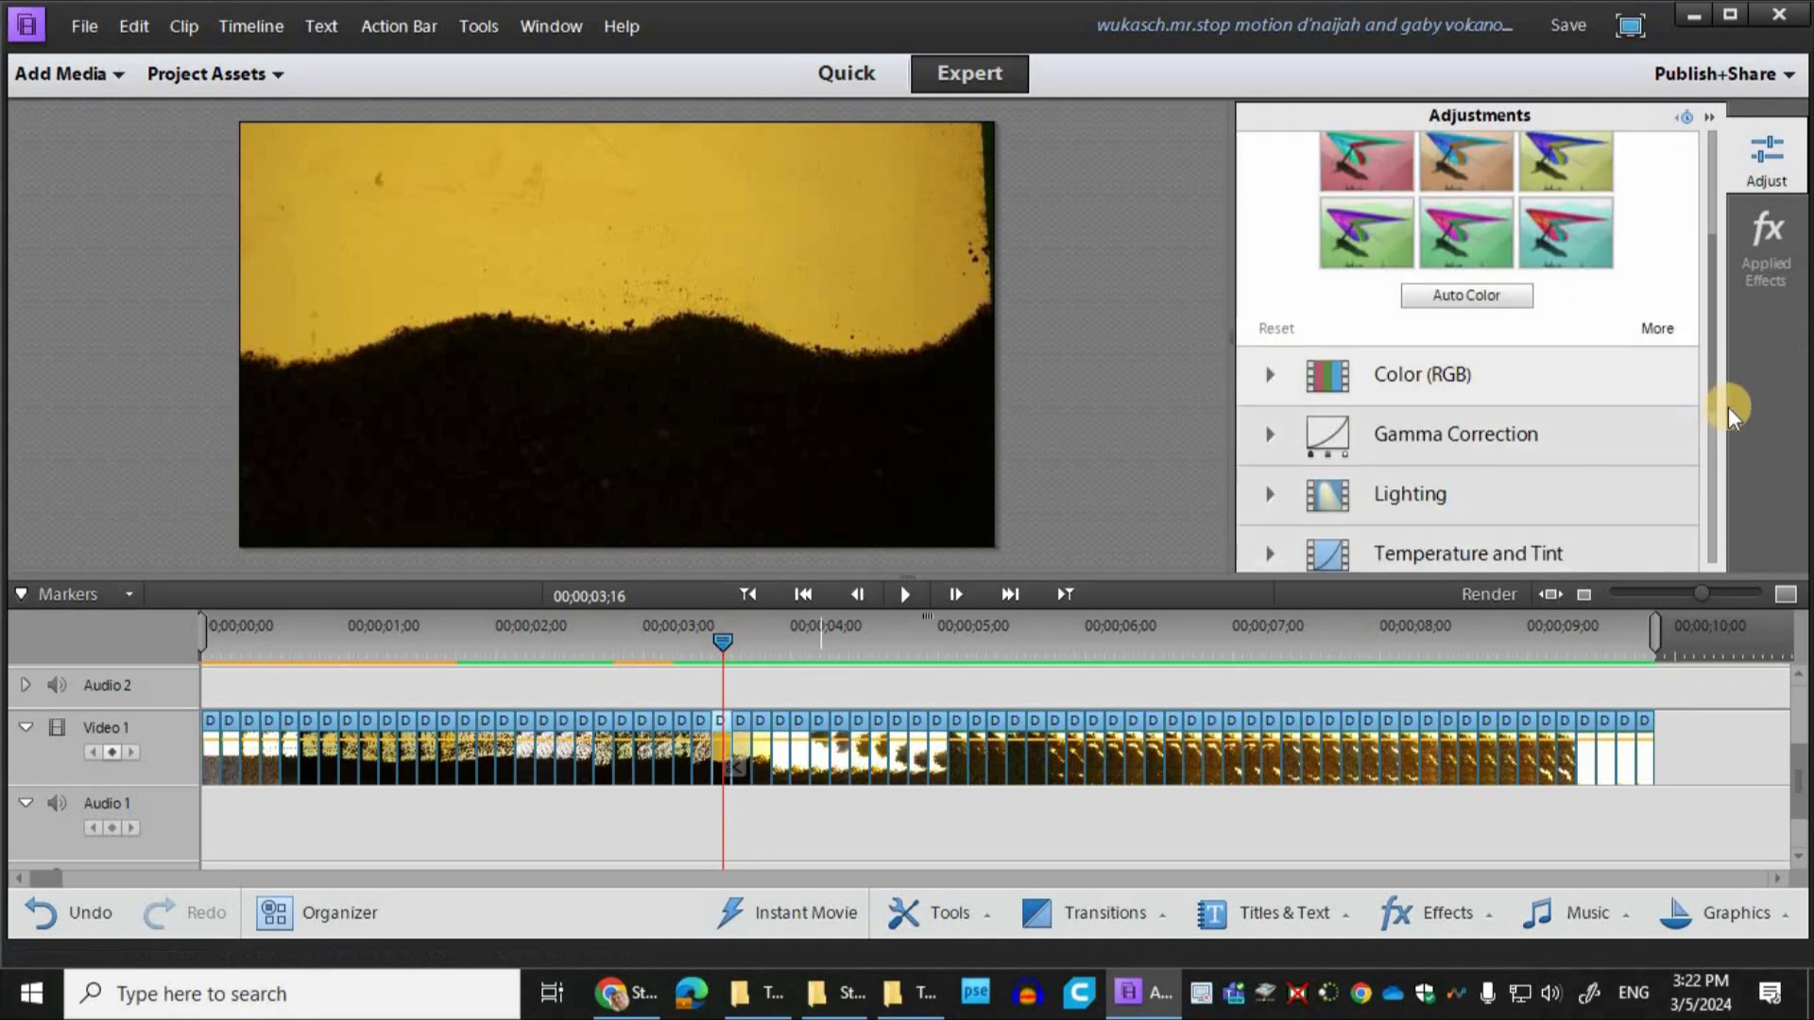
scroll(1712, 313, "up", 3)
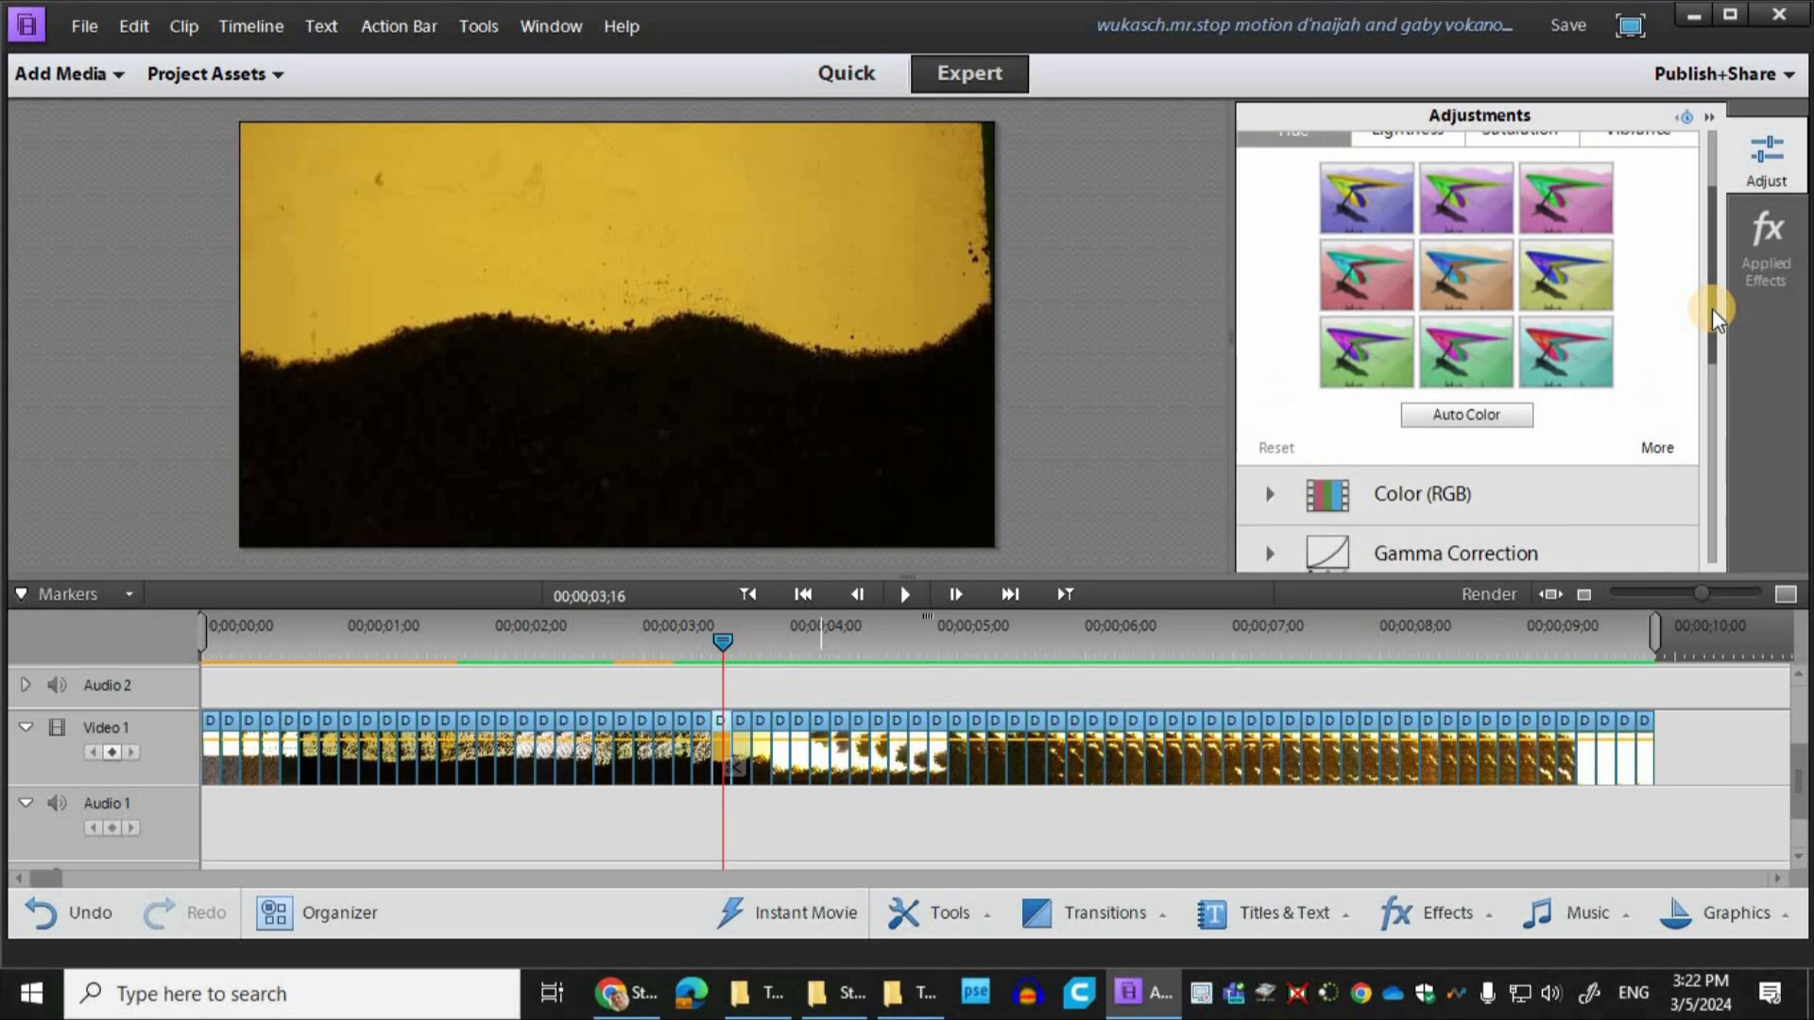
left_click(1408, 247)
left_click(1460, 474)
left_click(1370, 323)
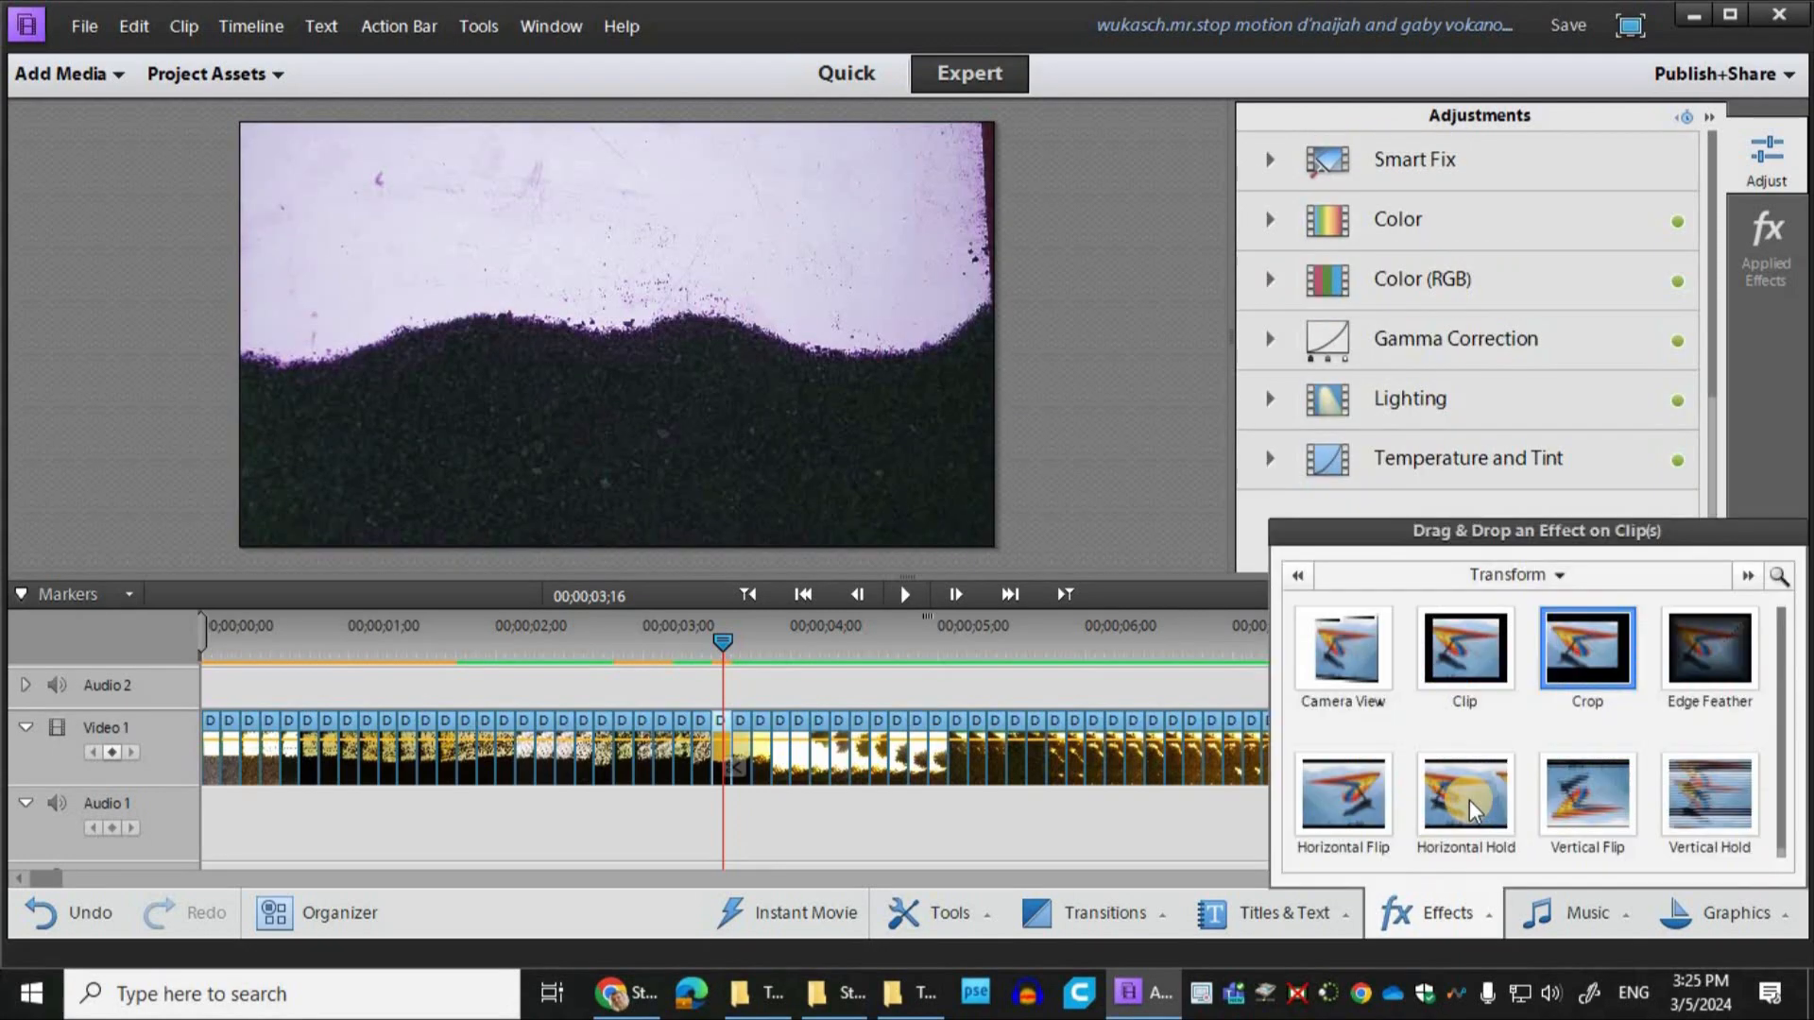
Step: Apply the Image Control effect from Advanced Adjustments to the photo at 00;00;03;16 and show its settings
left_click(1485, 661)
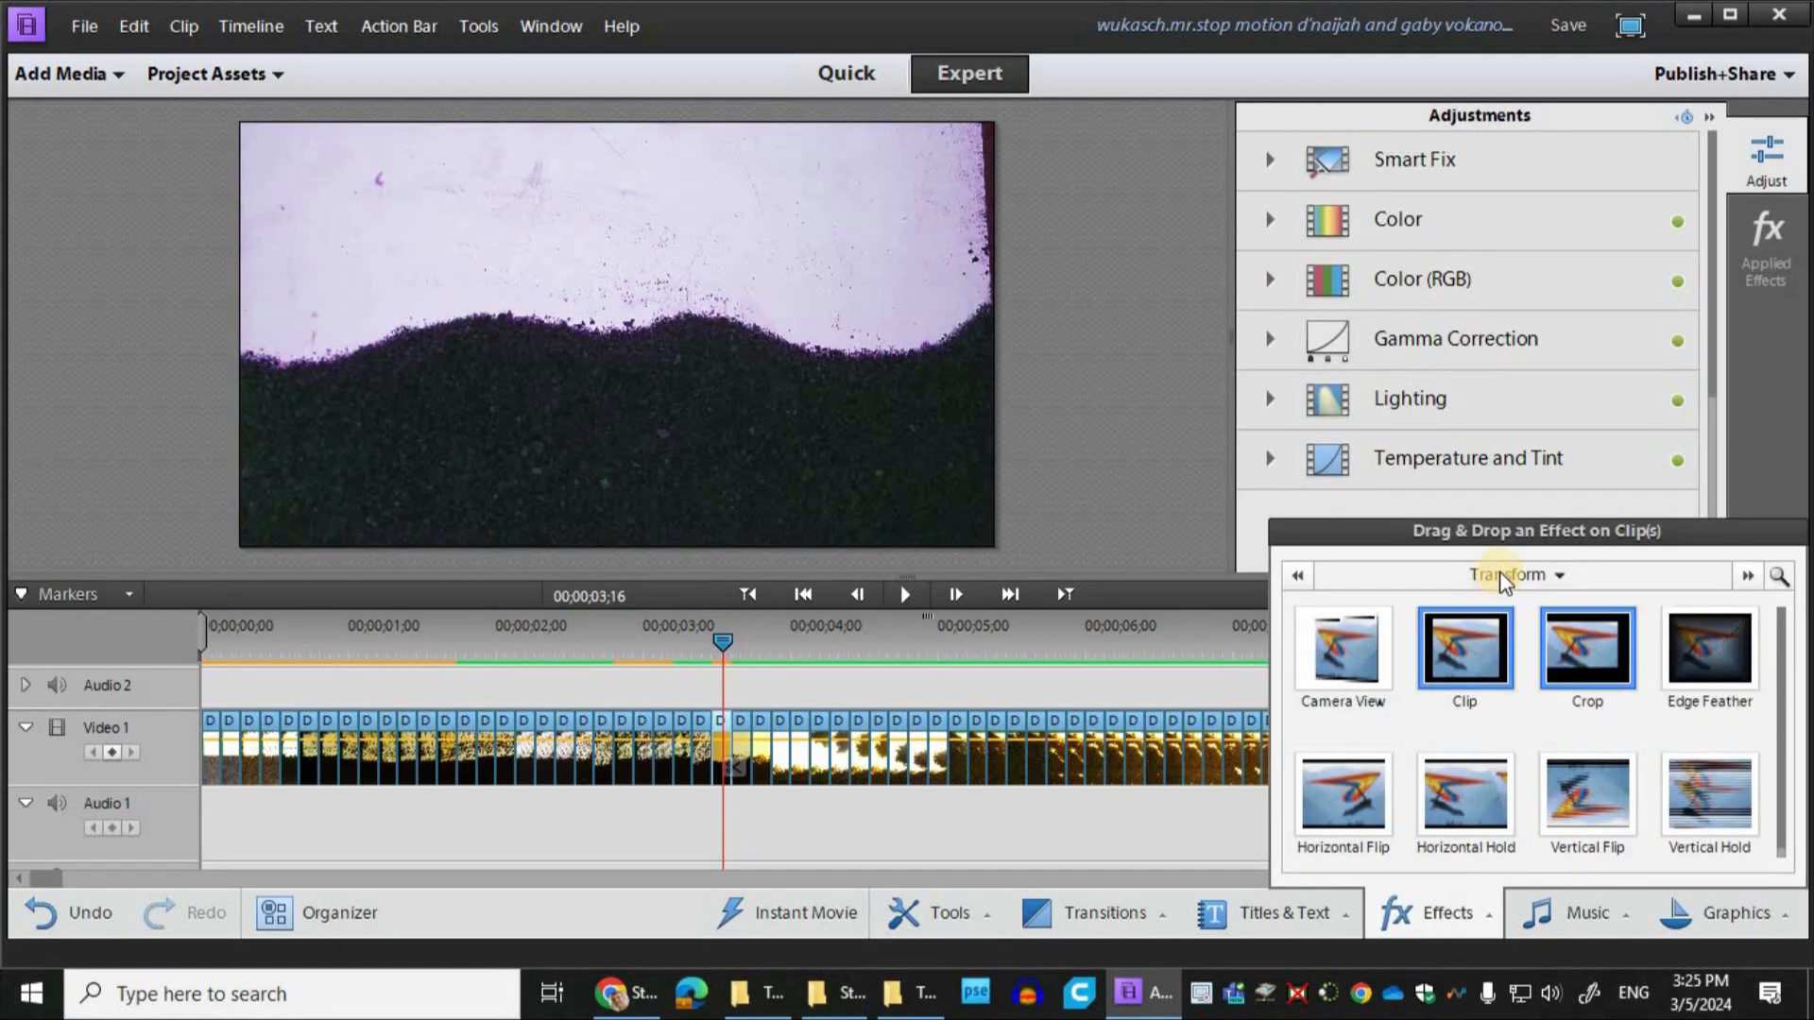
left_click(1511, 575)
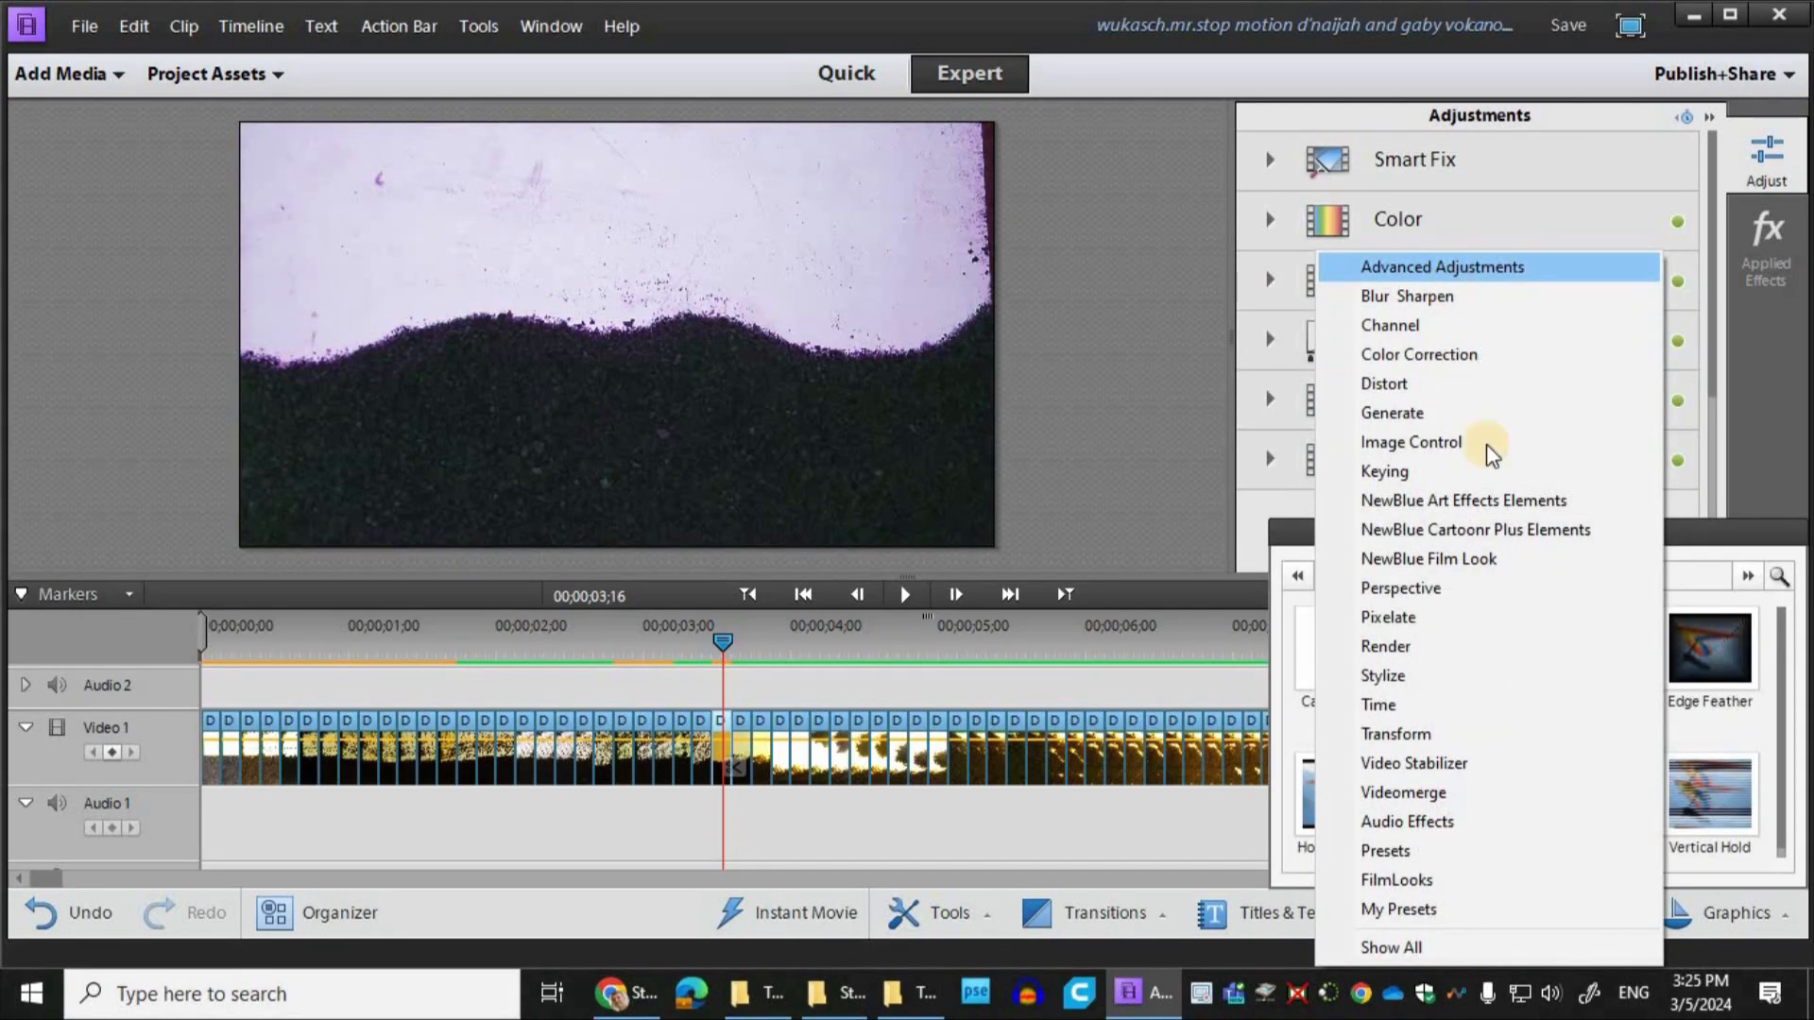
left_click(1449, 267)
left_click(1581, 666)
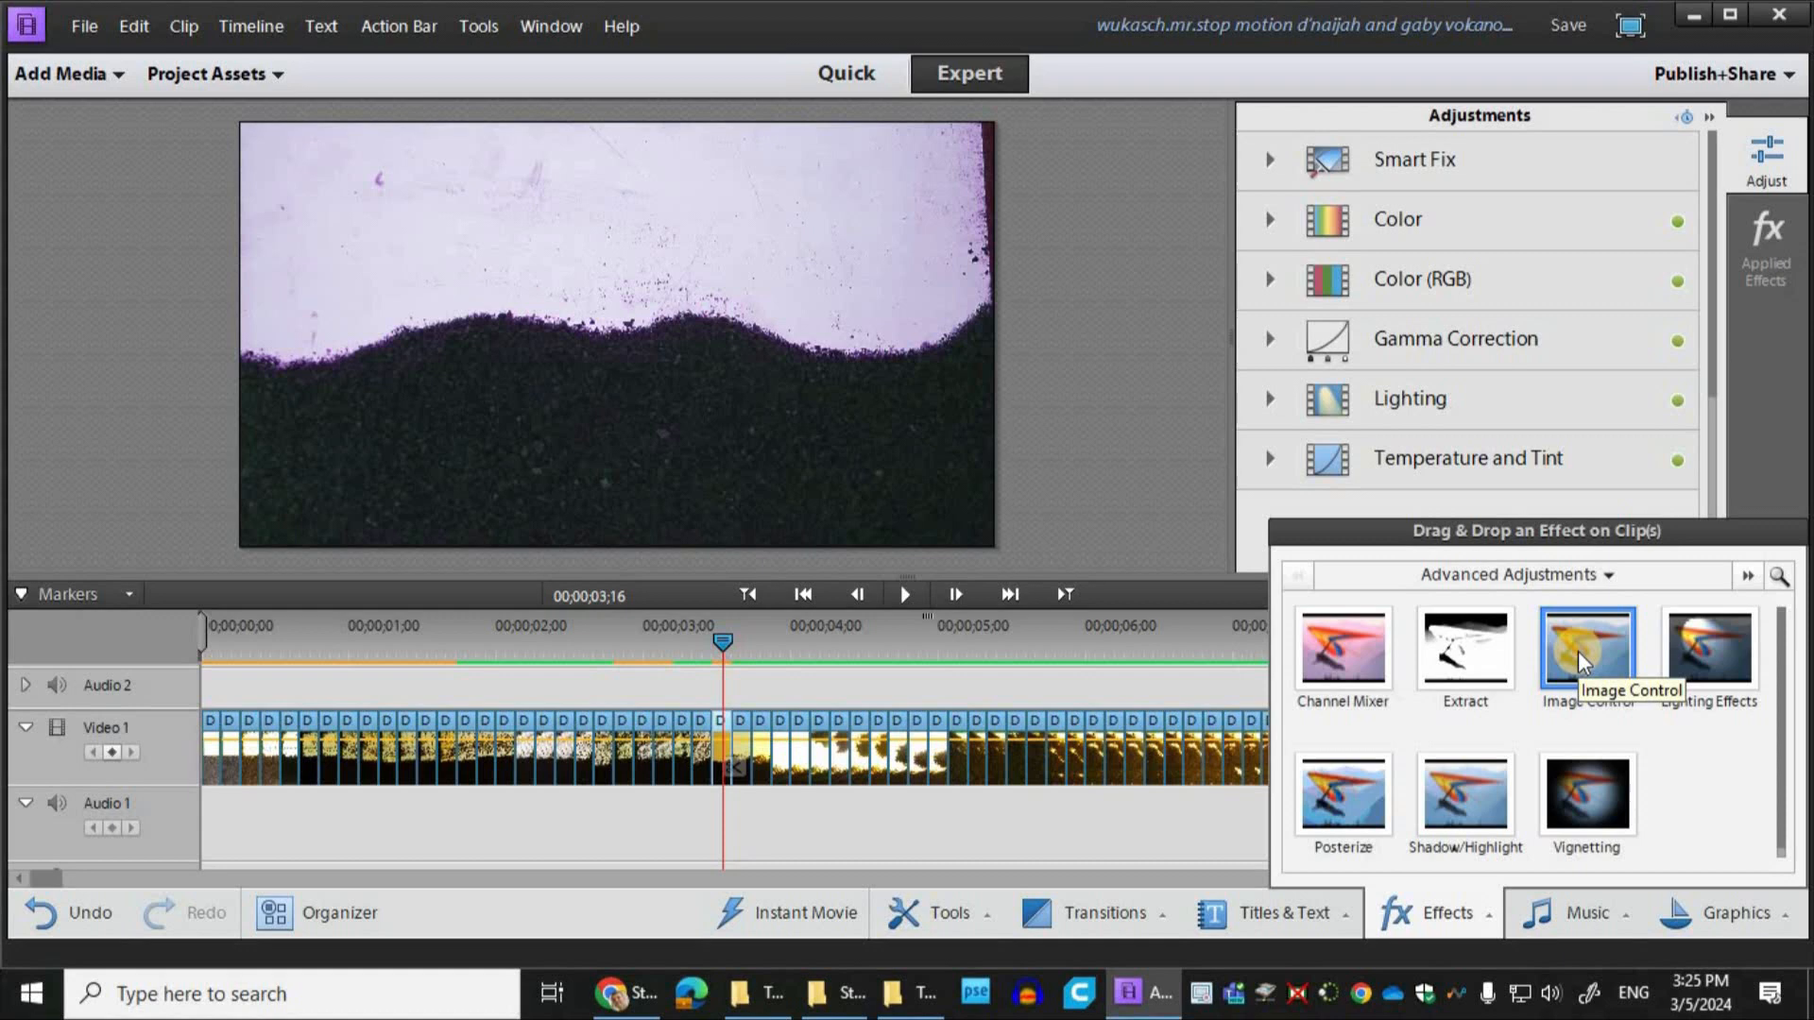
left_click_drag(801, 703, 720, 741)
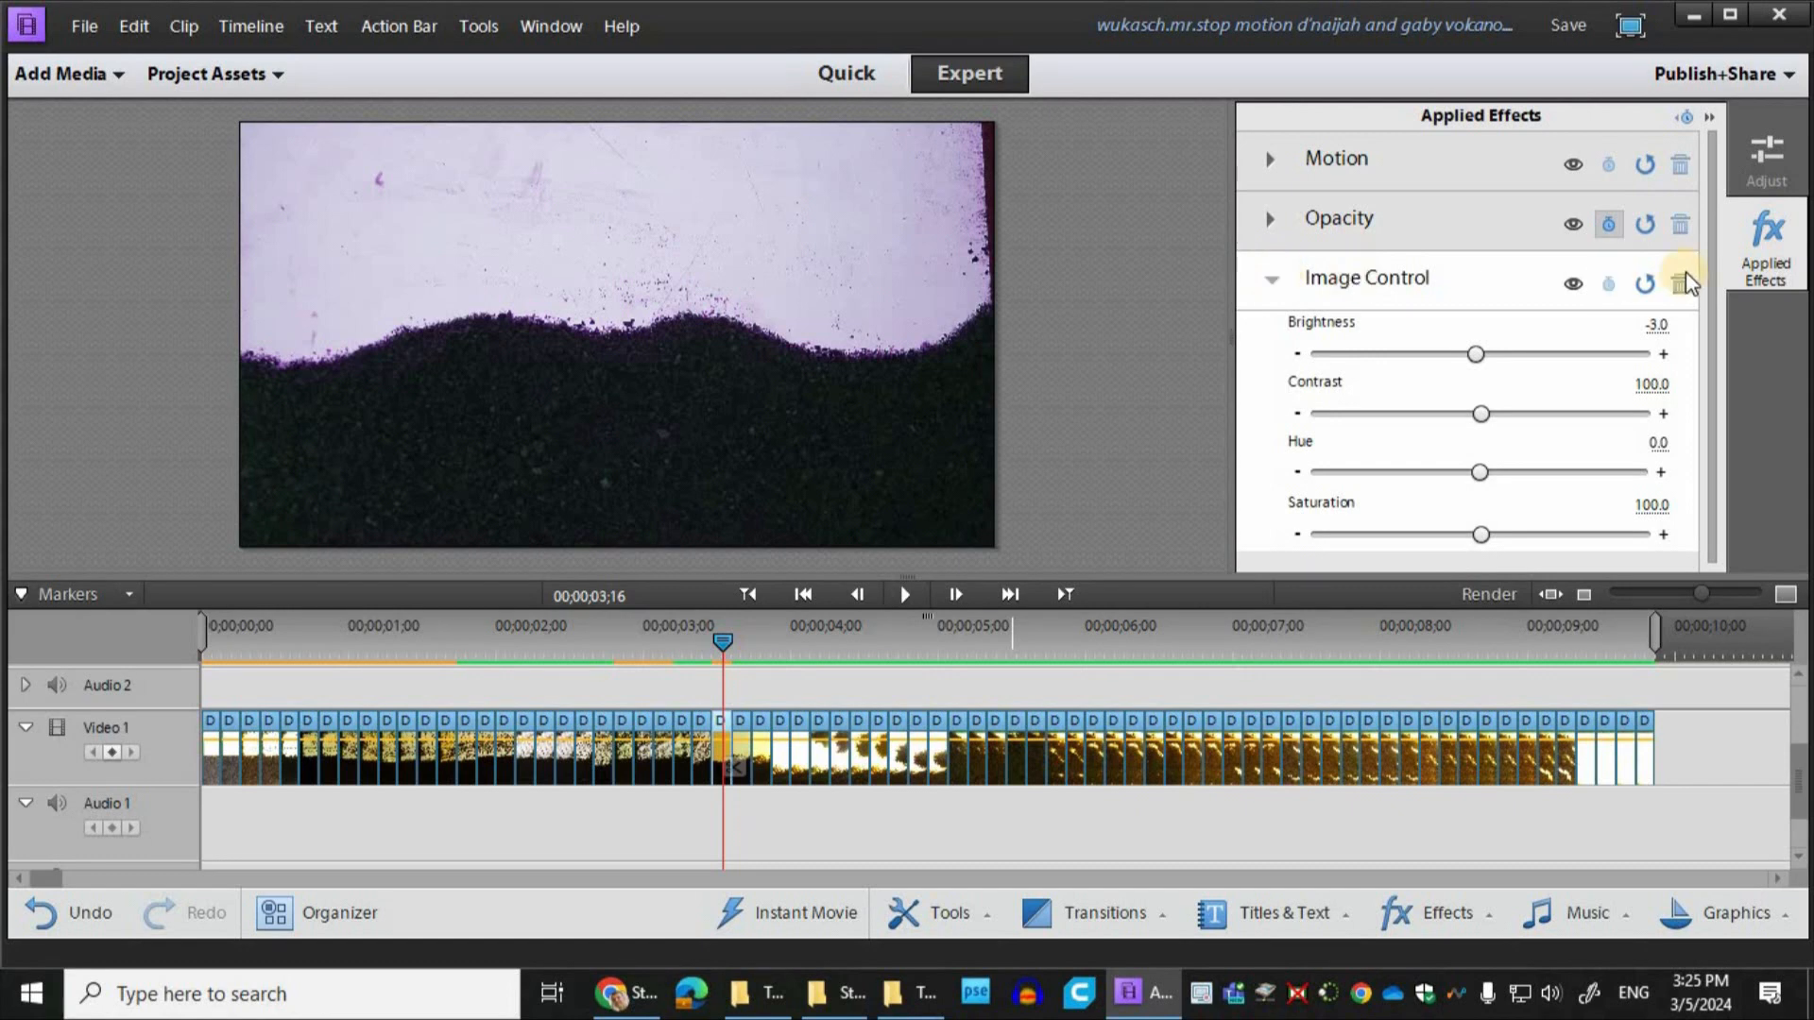
left_click(1765, 261)
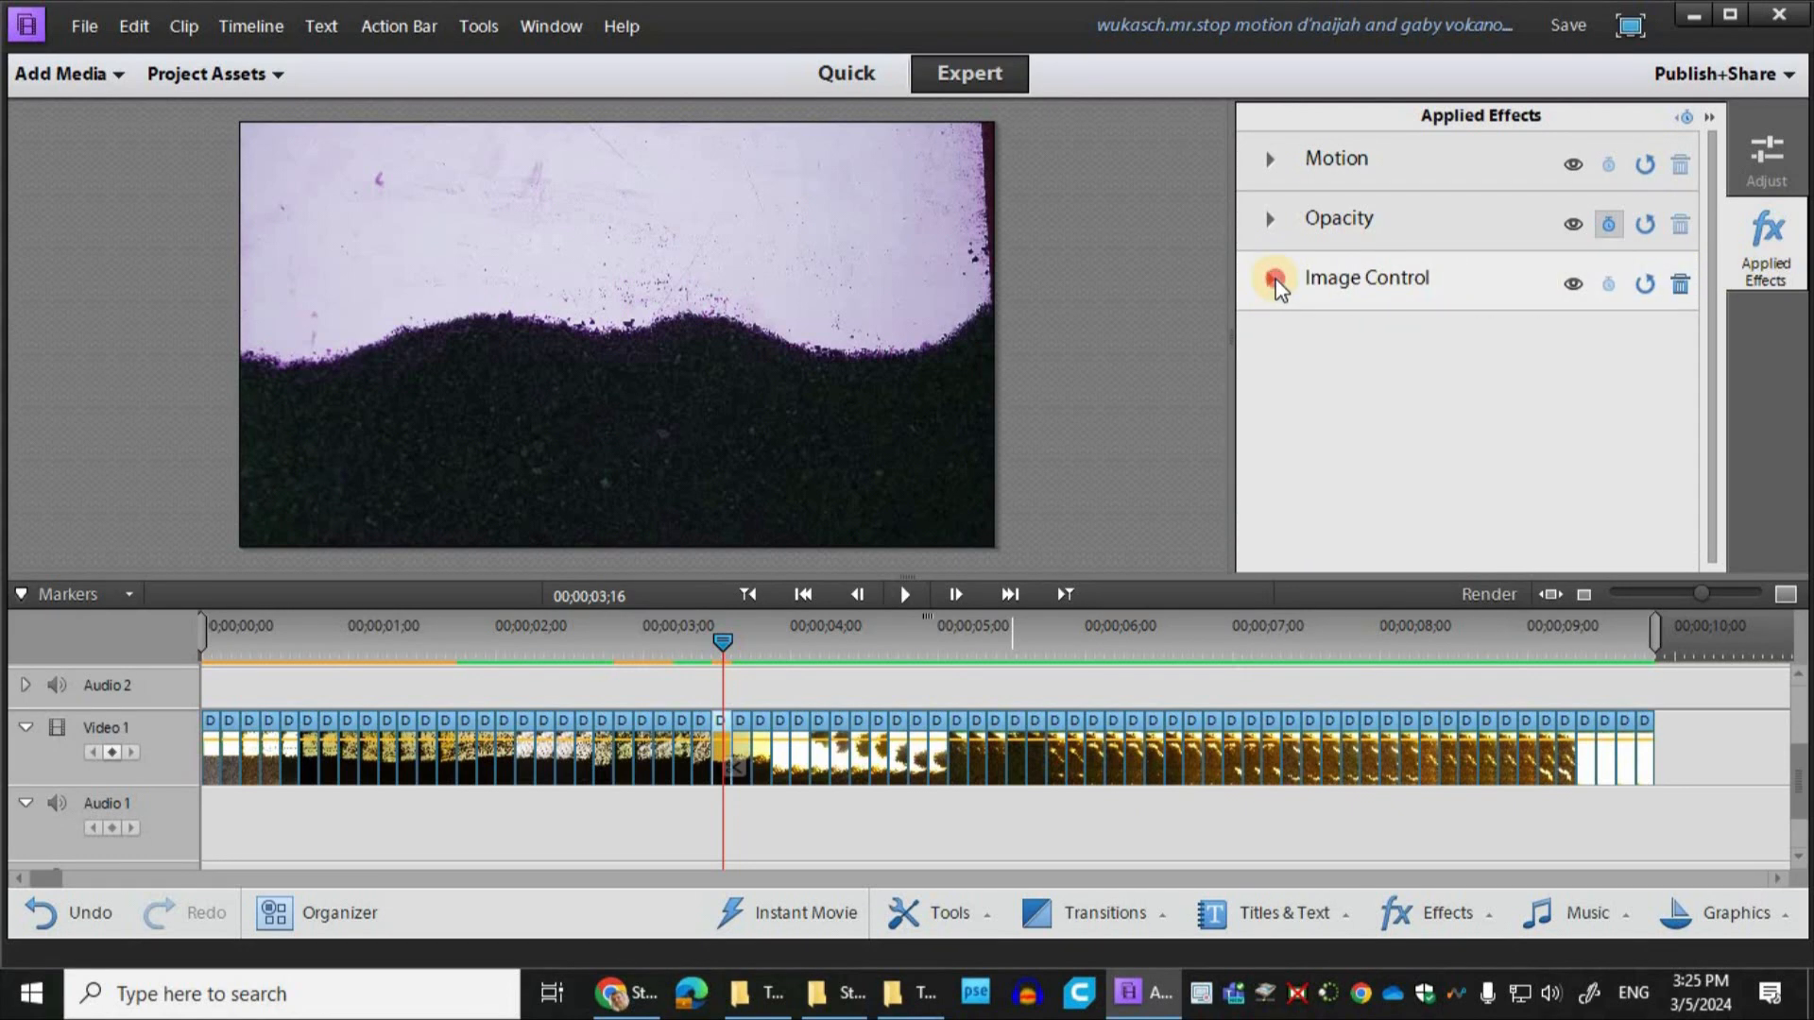
Step: Set the photo's Image Control to Brightness -8.6, Contrast 124.1, Hue 168.7° and Saturation 87.3
left_click_drag(1480, 355, 1541, 414)
left_click_drag(1527, 473, 1527, 473)
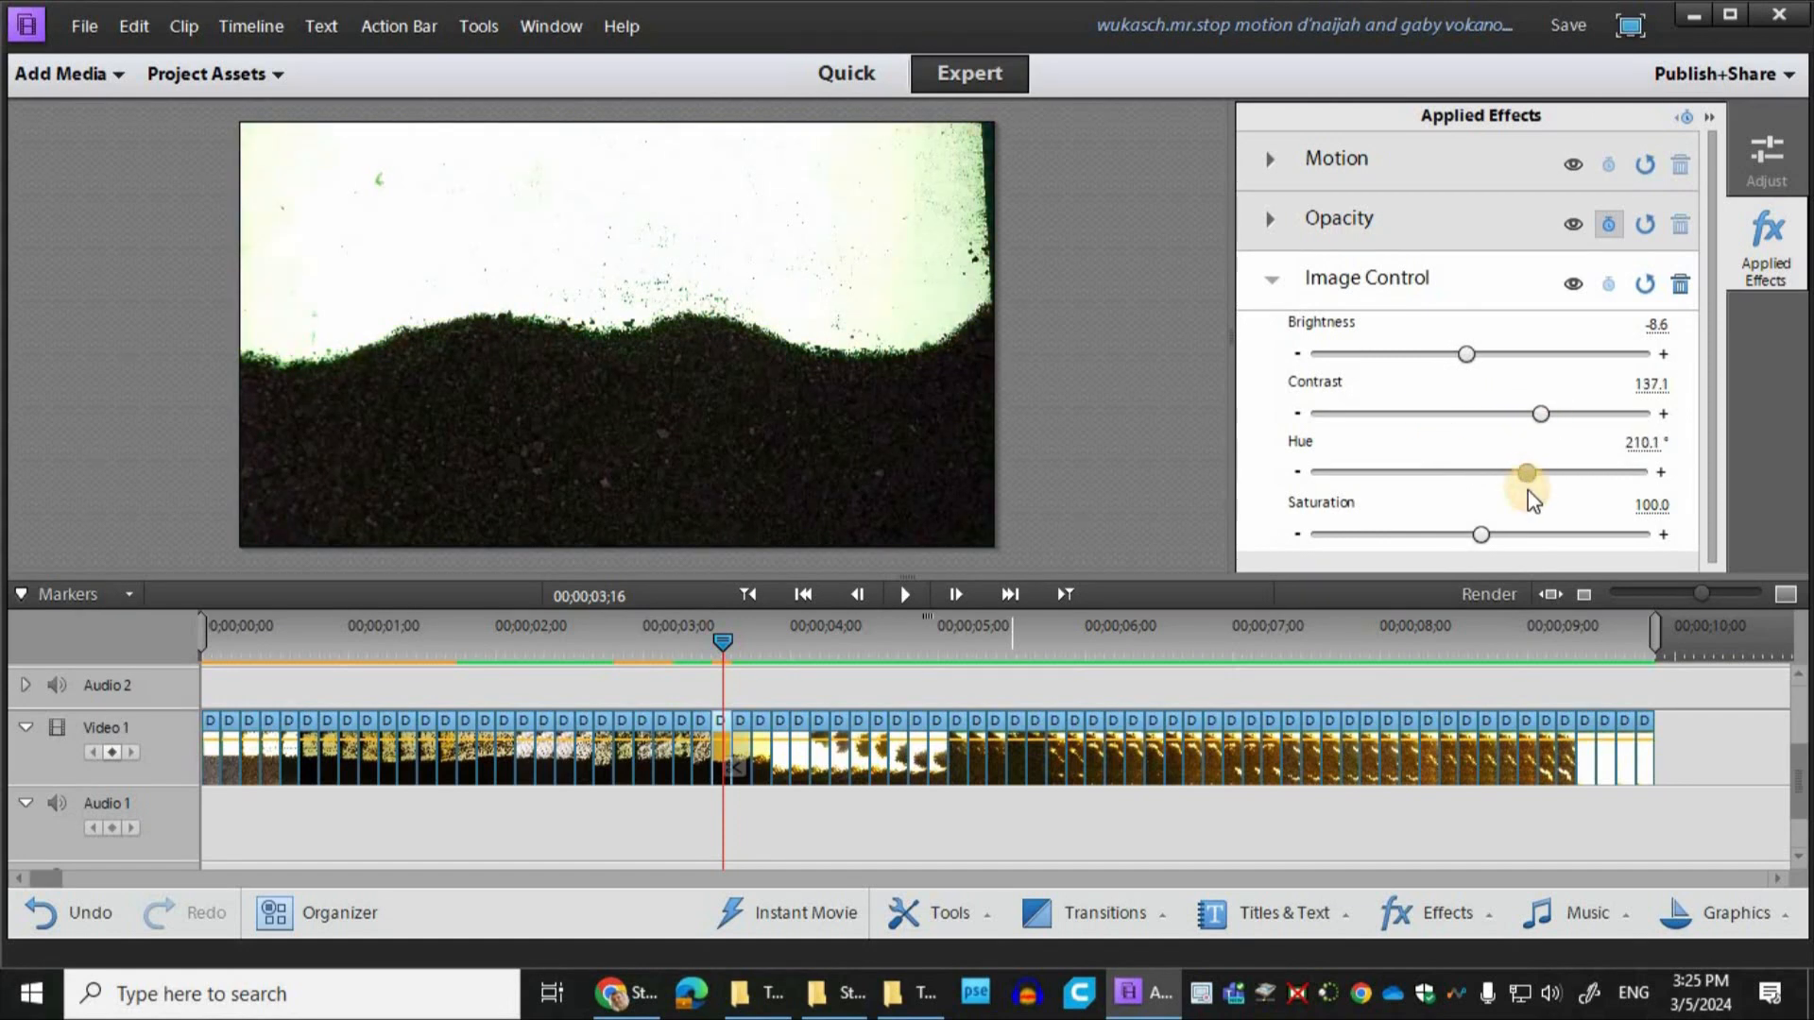
left_click_drag(1433, 536, 1449, 535)
left_click(1480, 535)
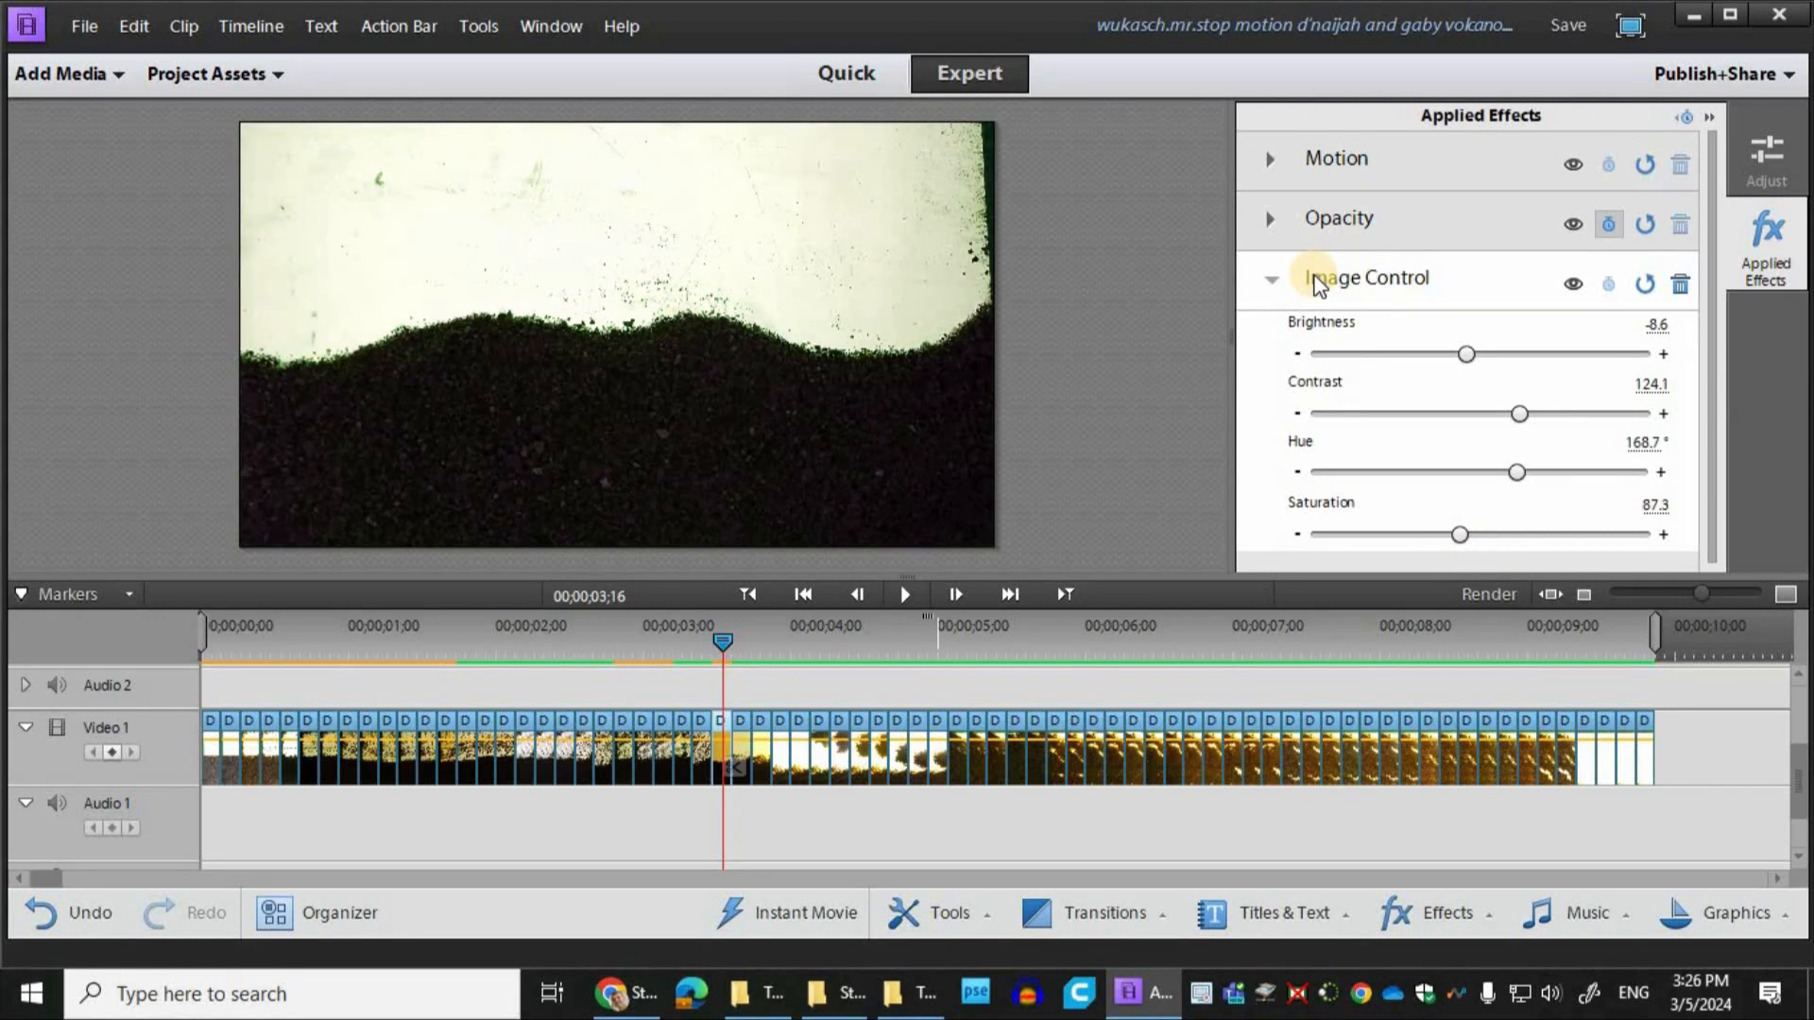
Step: Copy the Image Control effect and paste it onto the Video 1 photo at about 00;00;03;23
right_click(1380, 301)
left_click(1436, 408)
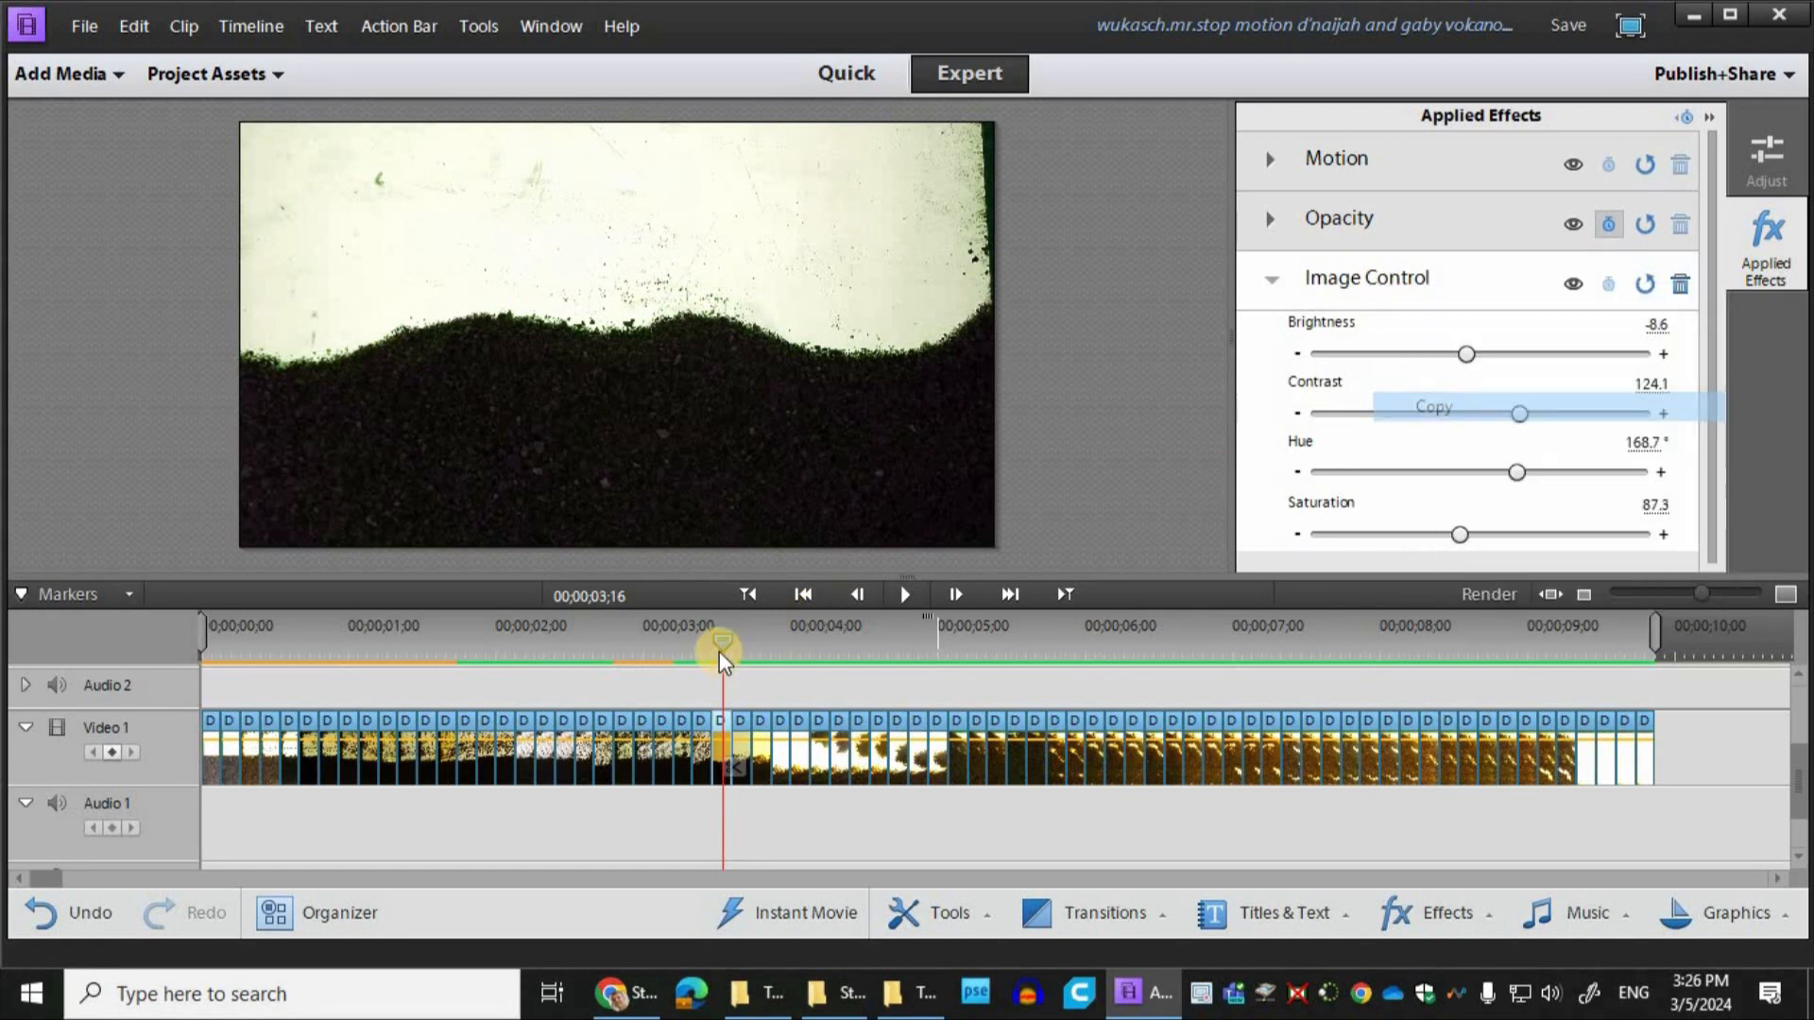
left_click_drag(723, 644, 757, 657)
left_click(768, 752)
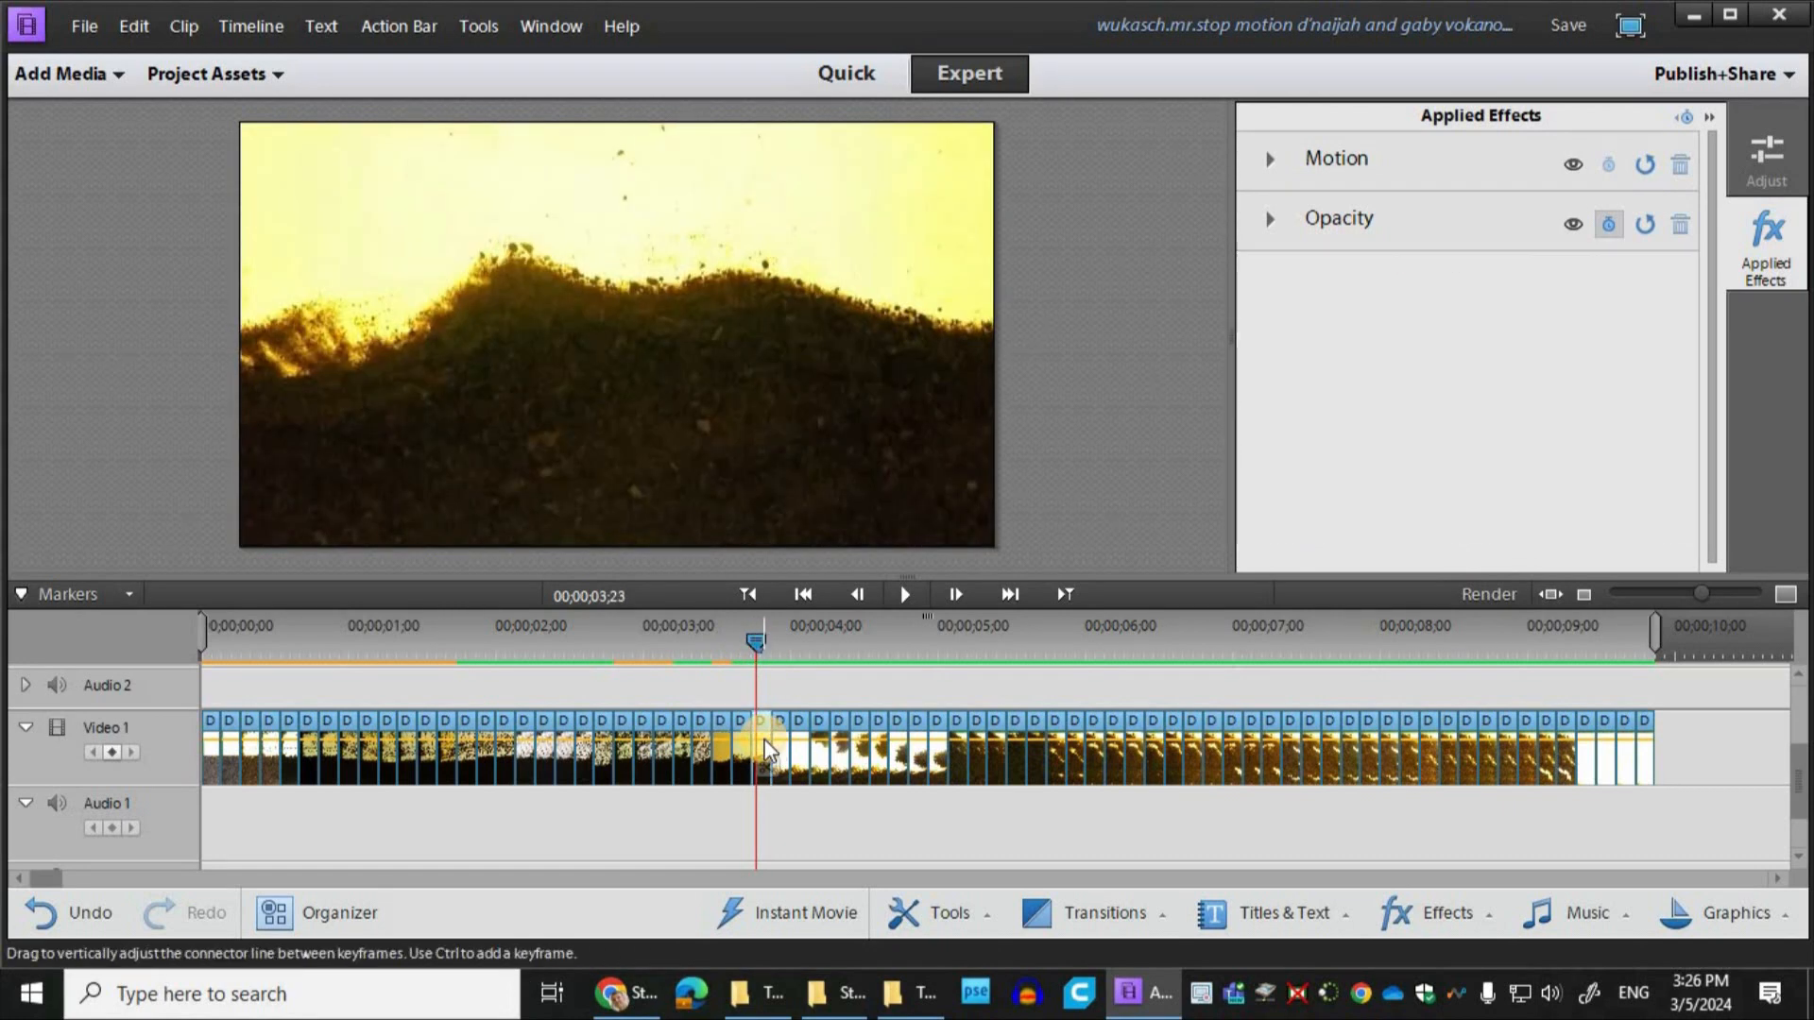
key("ctrl+alt+v")
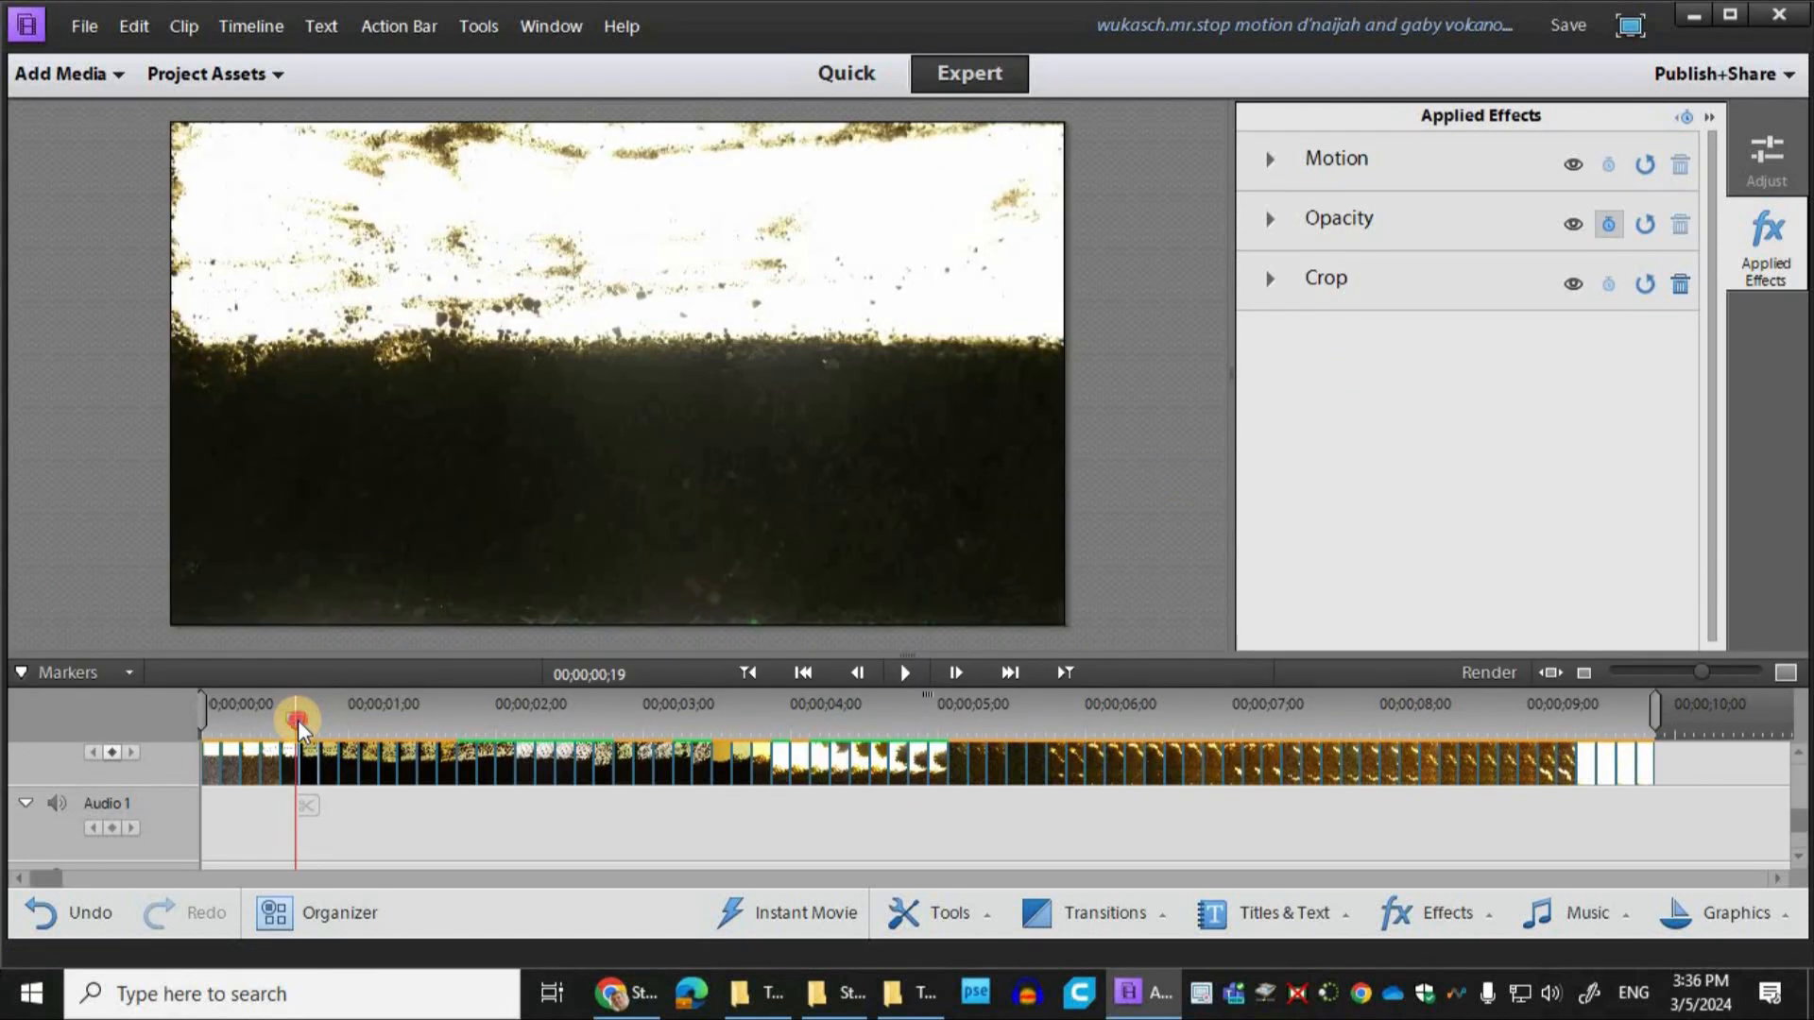
Step: Apply the HSL Tuner effect from Color Correction to the Video 1 photo at 00;00;00;21
left_click(307, 724)
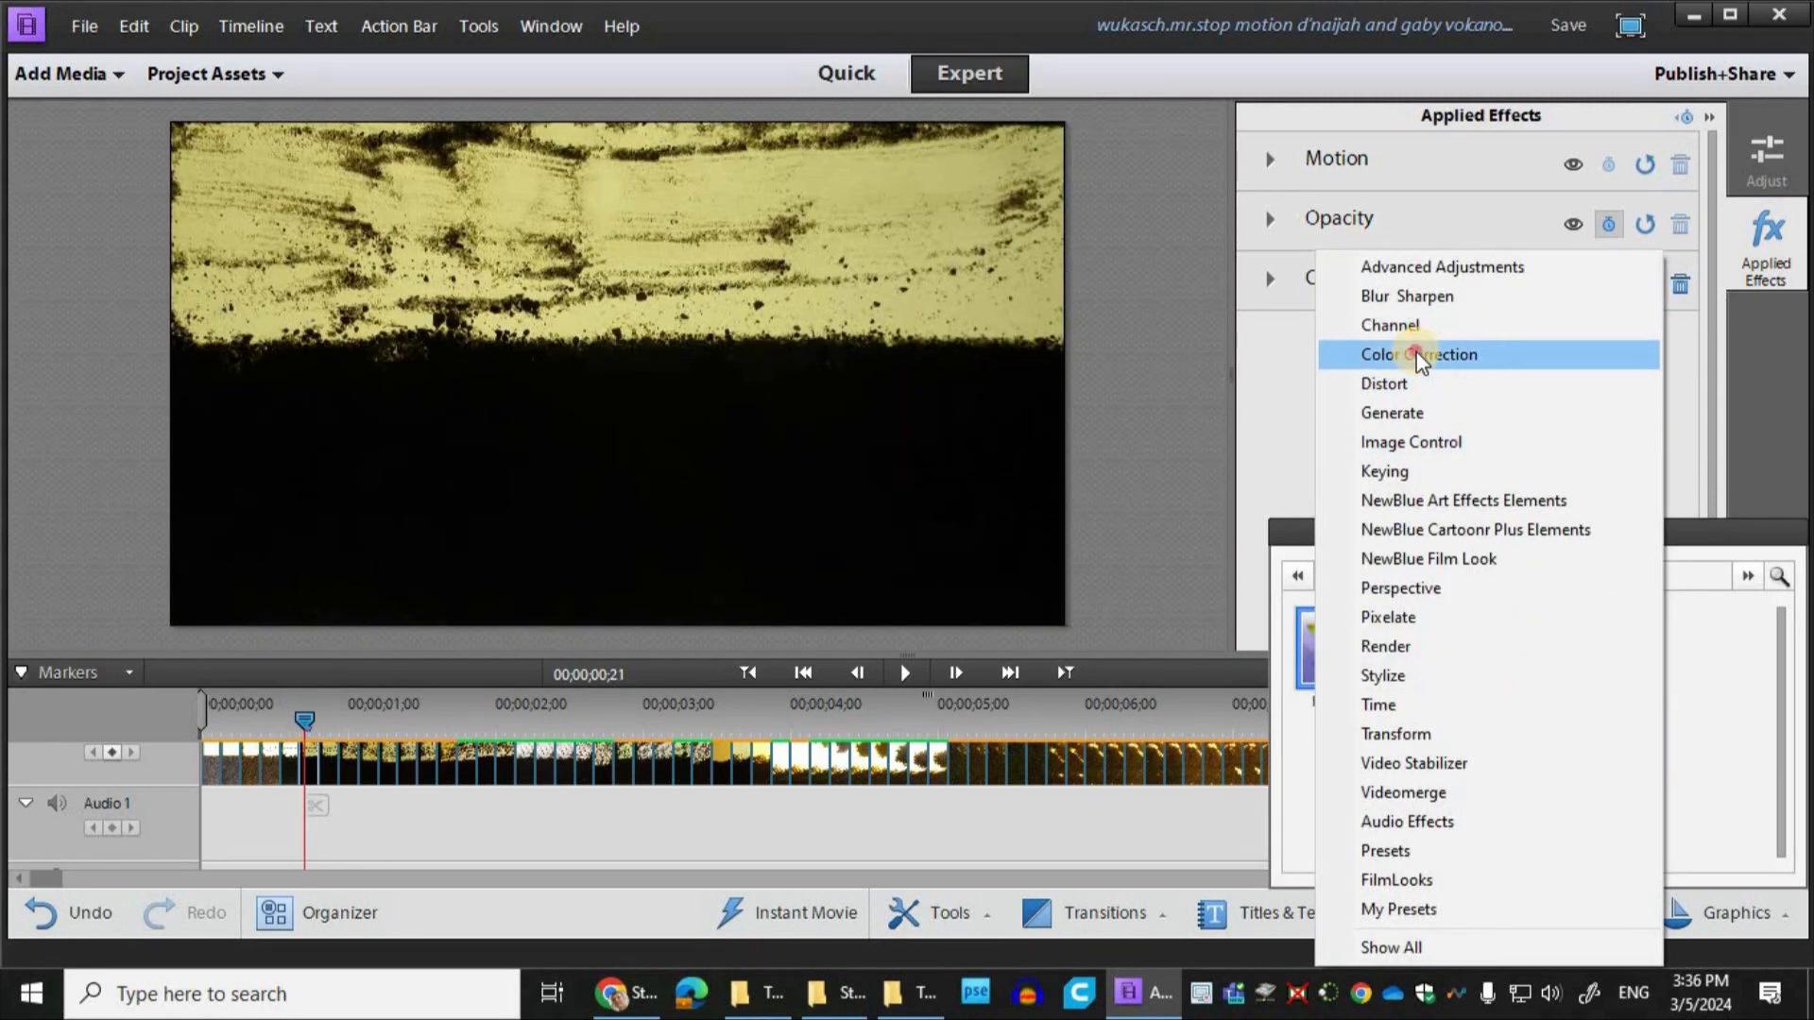
left_click(1414, 352)
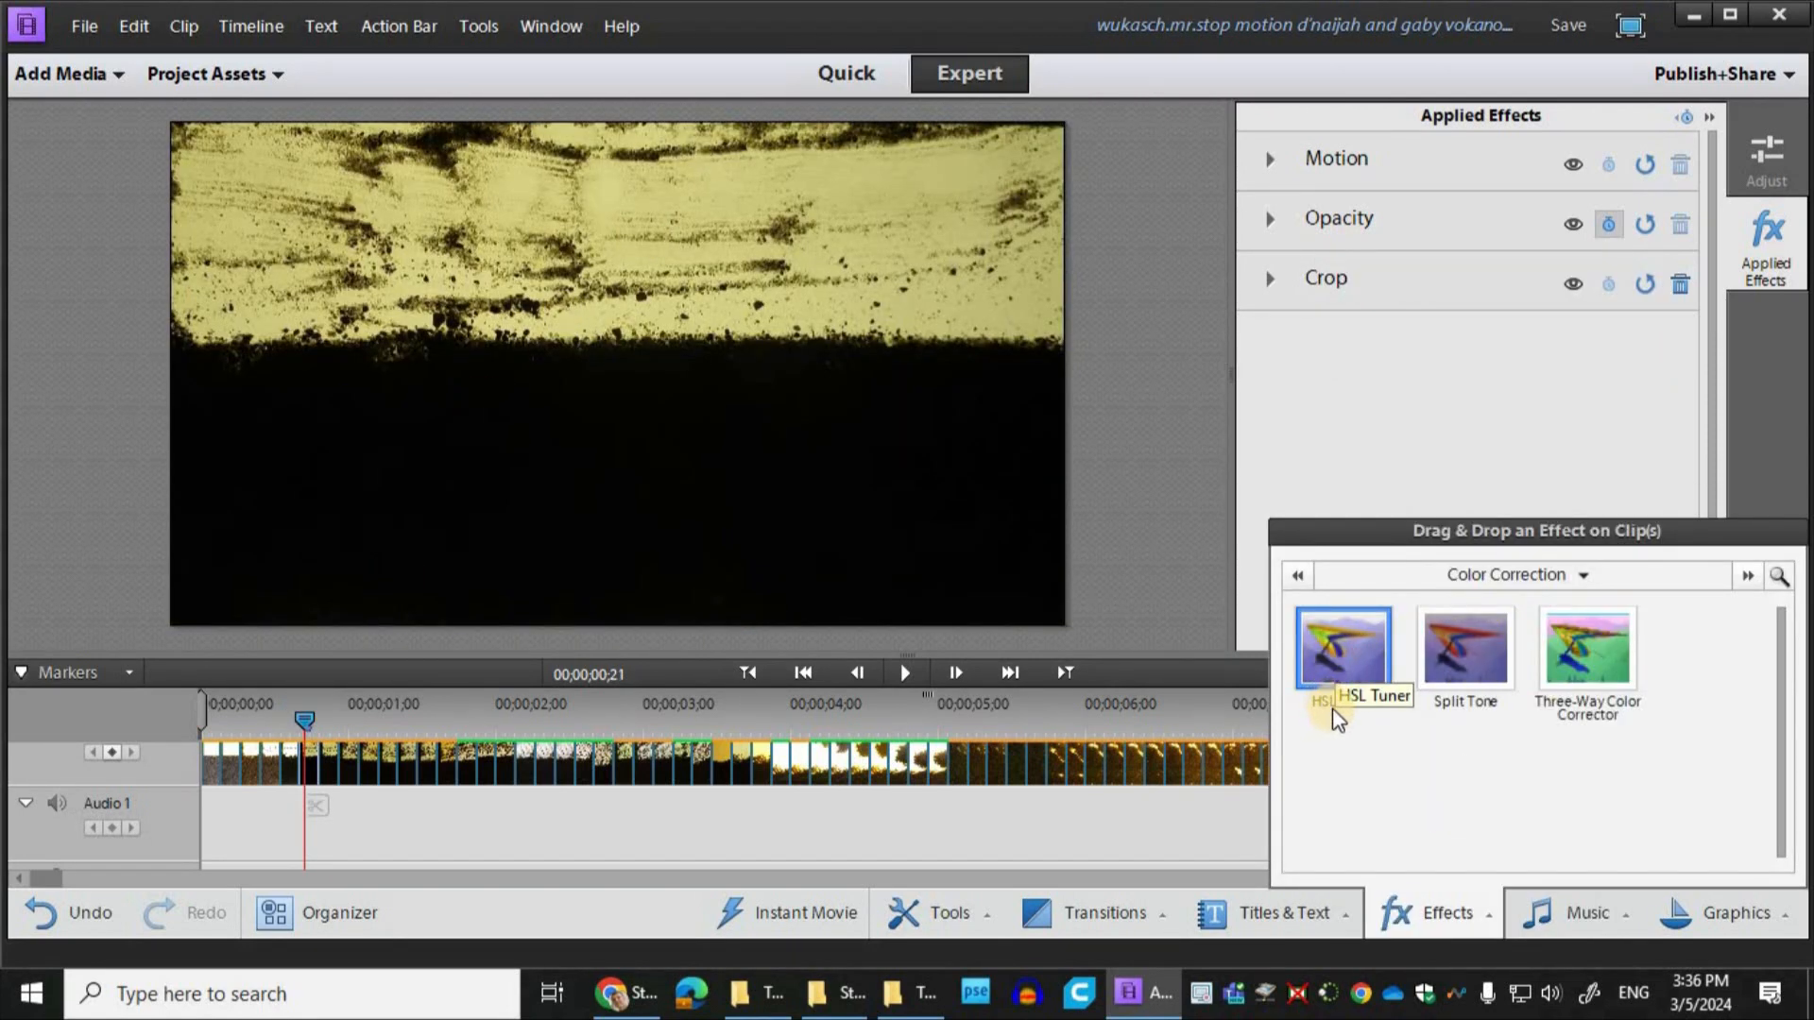
left_click_drag(1332, 718, 314, 770)
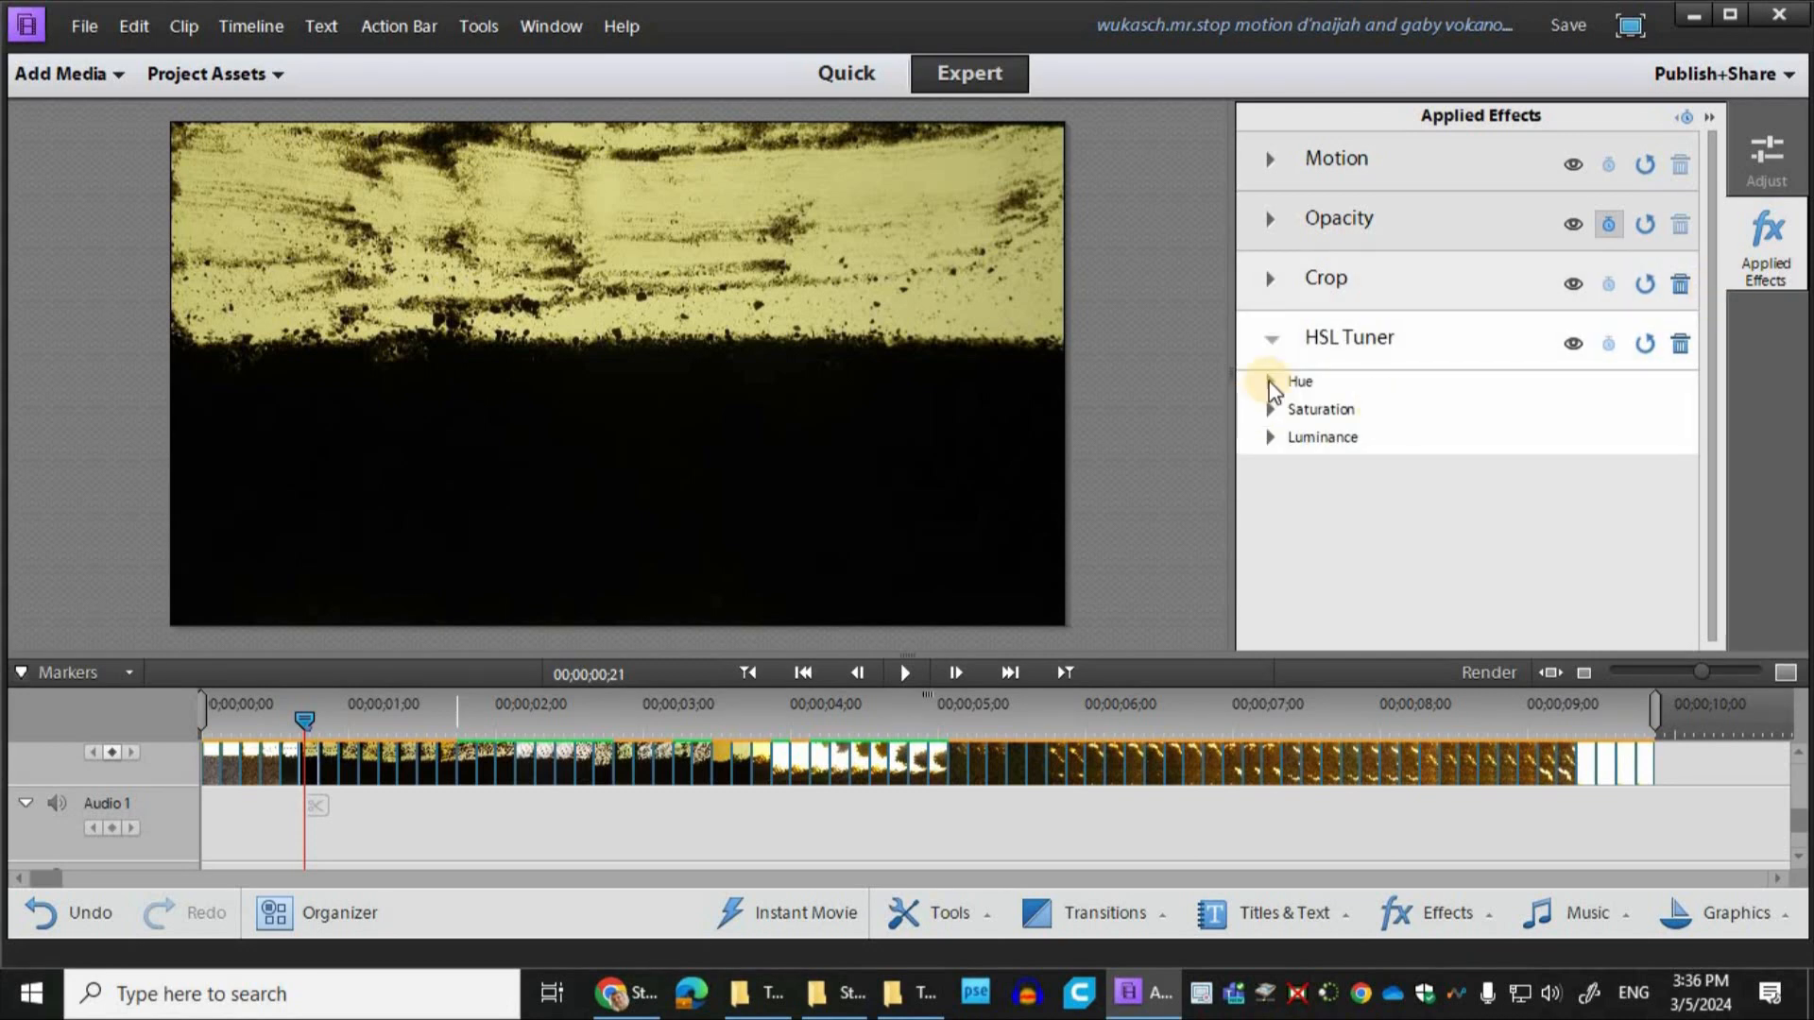
Step: Try shifting the Yellow hue in the HSL Tuner on the photo at 00;00;00;21
left_click(1270, 382)
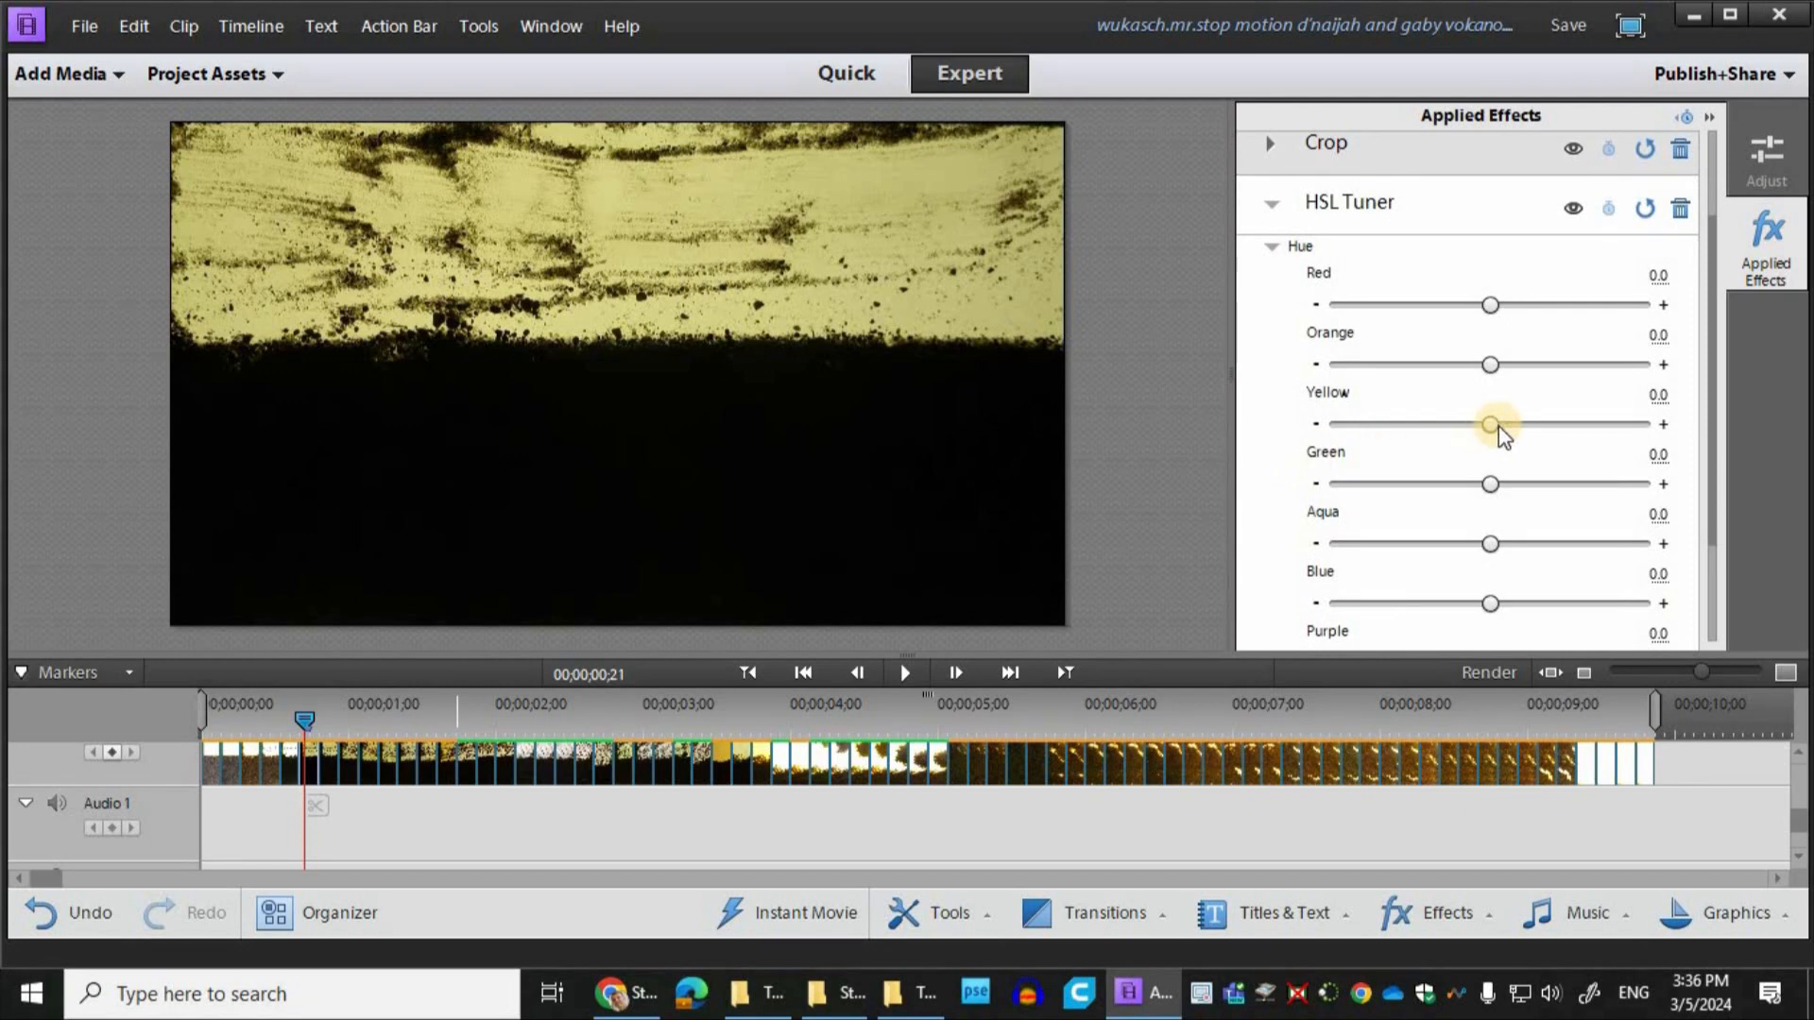
mouse_move(1488, 429)
left_mouse_down()
mouse_move(1458, 433)
mouse_move(1509, 433)
mouse_move(1459, 439)
left_mouse_up()
left_click(1272, 245)
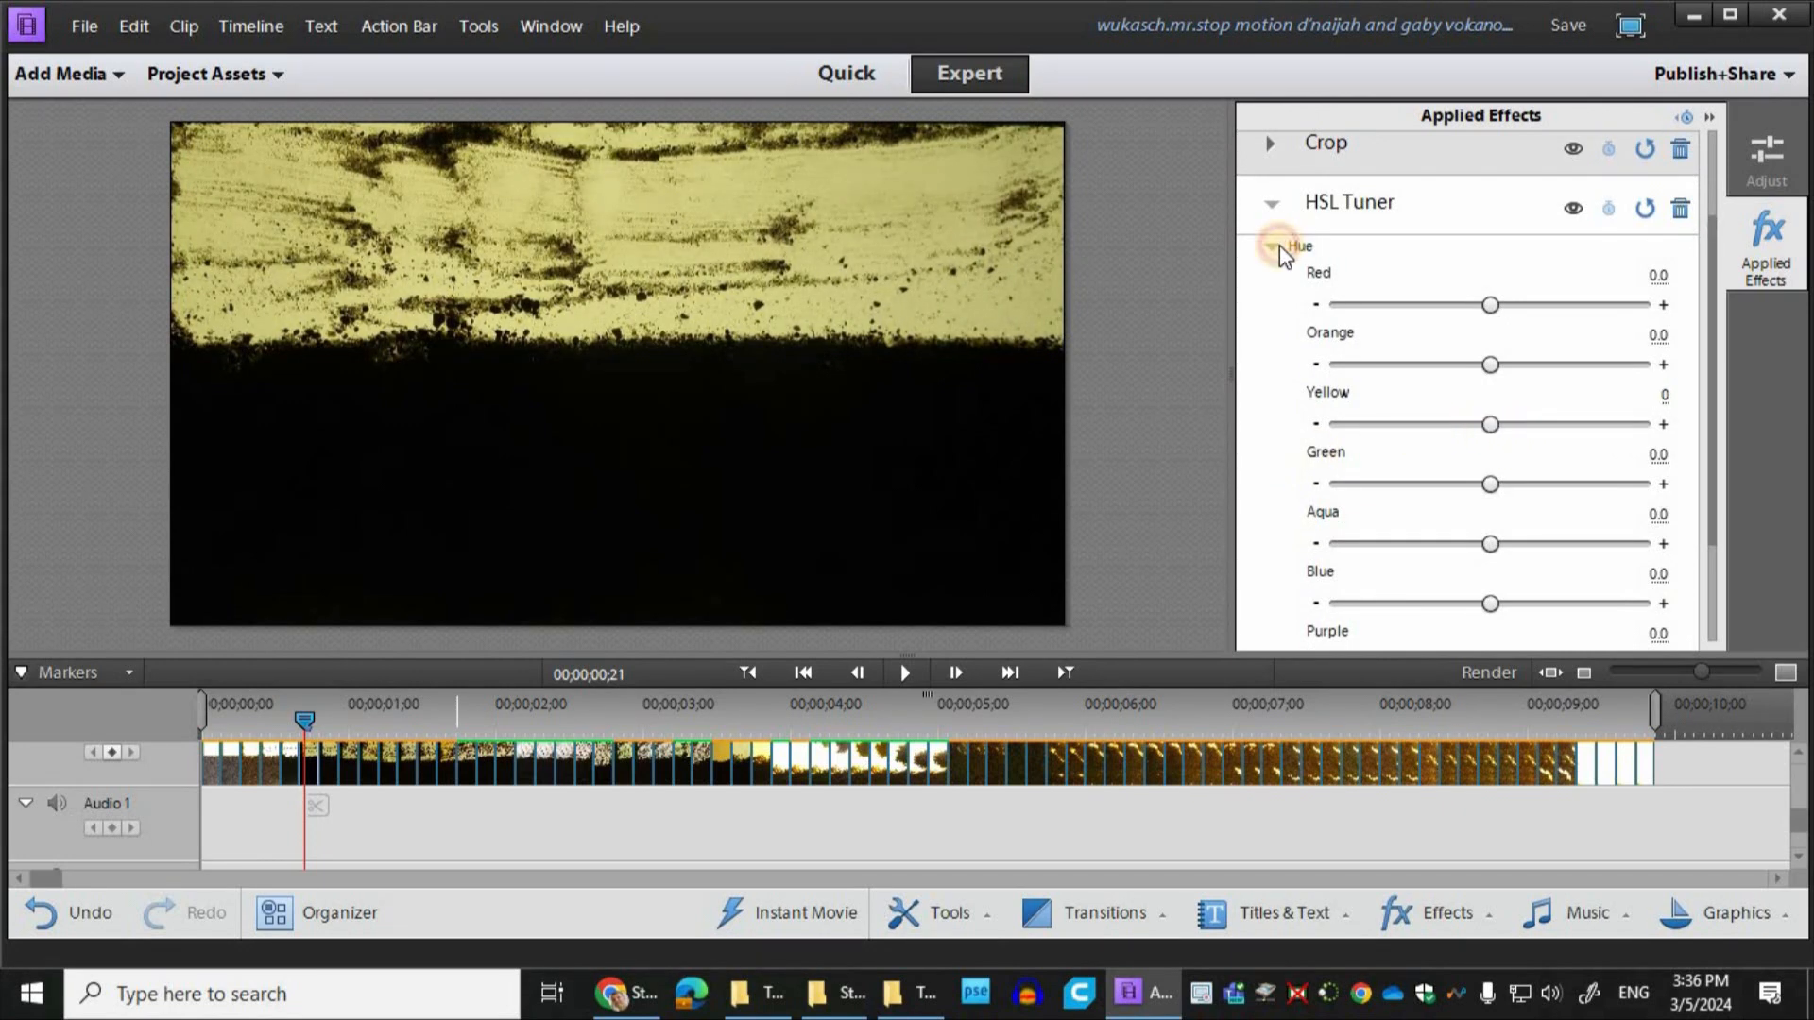
Step: Lower the Yellow saturation in the photo's HSL Tuner to drain most of its yellow tint
left_click(1268, 409)
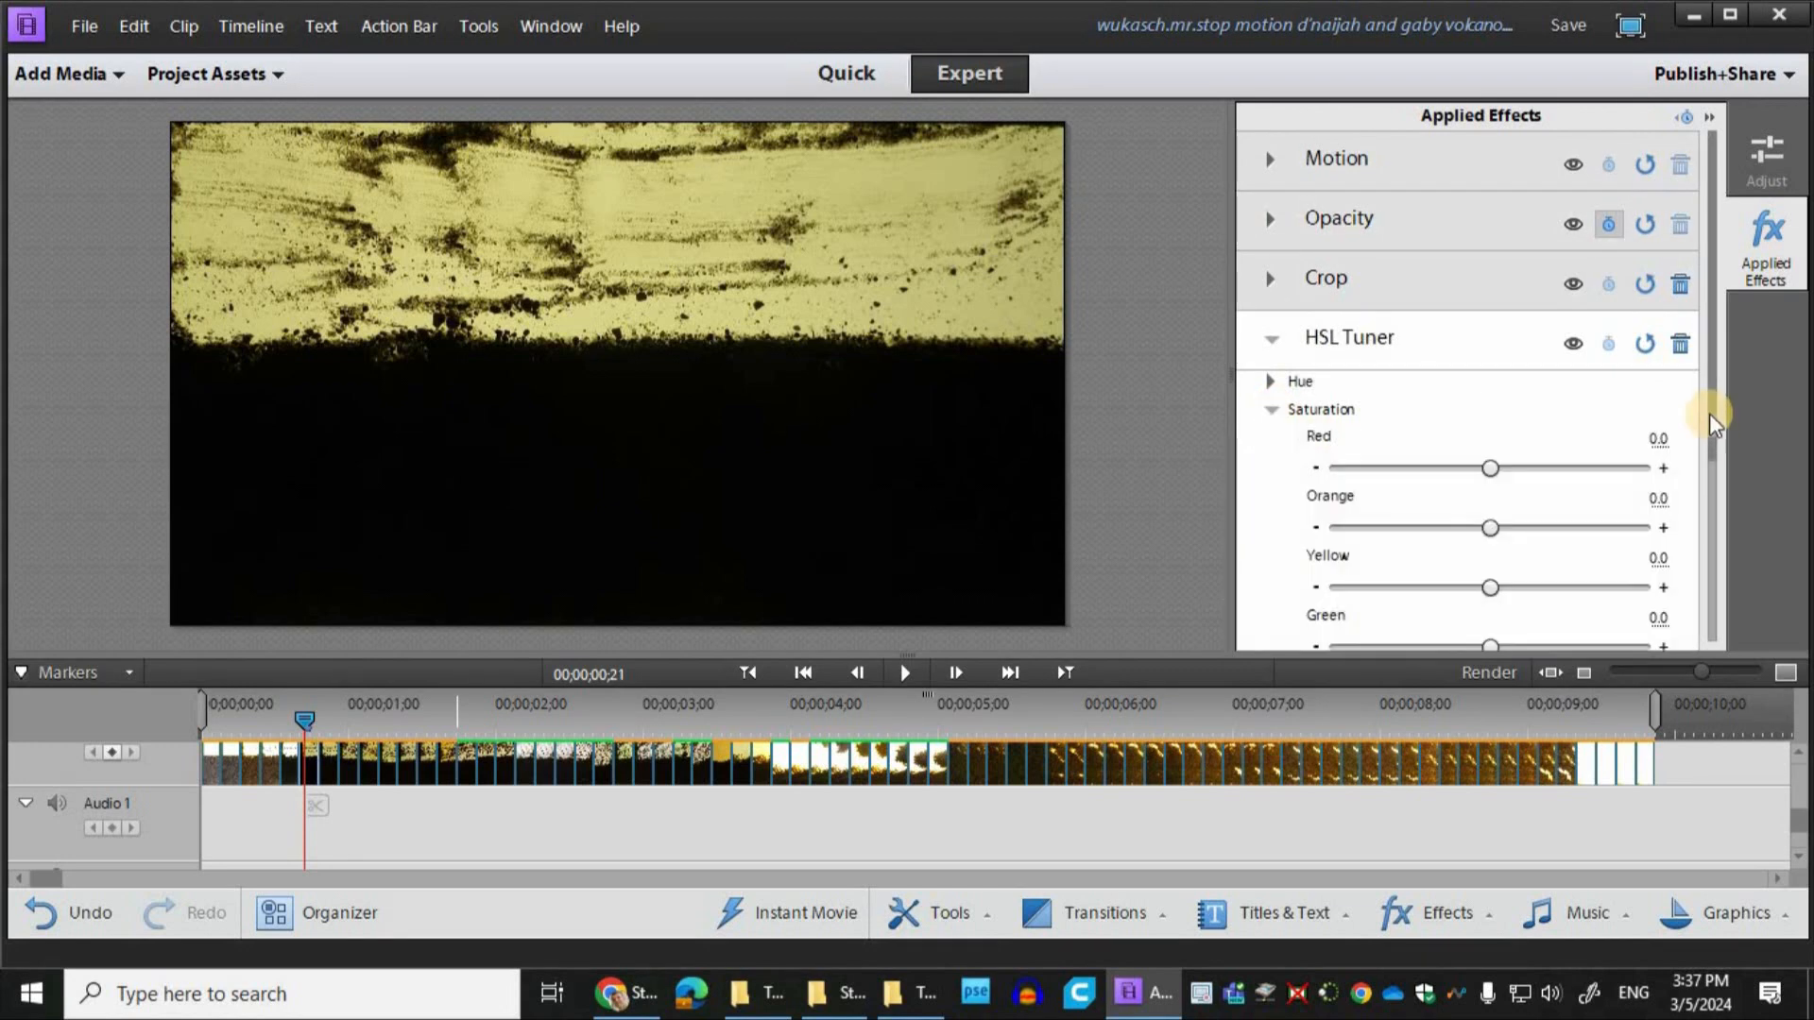
scroll(1482, 409, "down", 4)
left_click_drag(1490, 424, 1396, 435)
left_click(1272, 244)
Step: Raise the Luminance of one colour range in the photo's HSL Tuner and render the timeline
left_click(1271, 436)
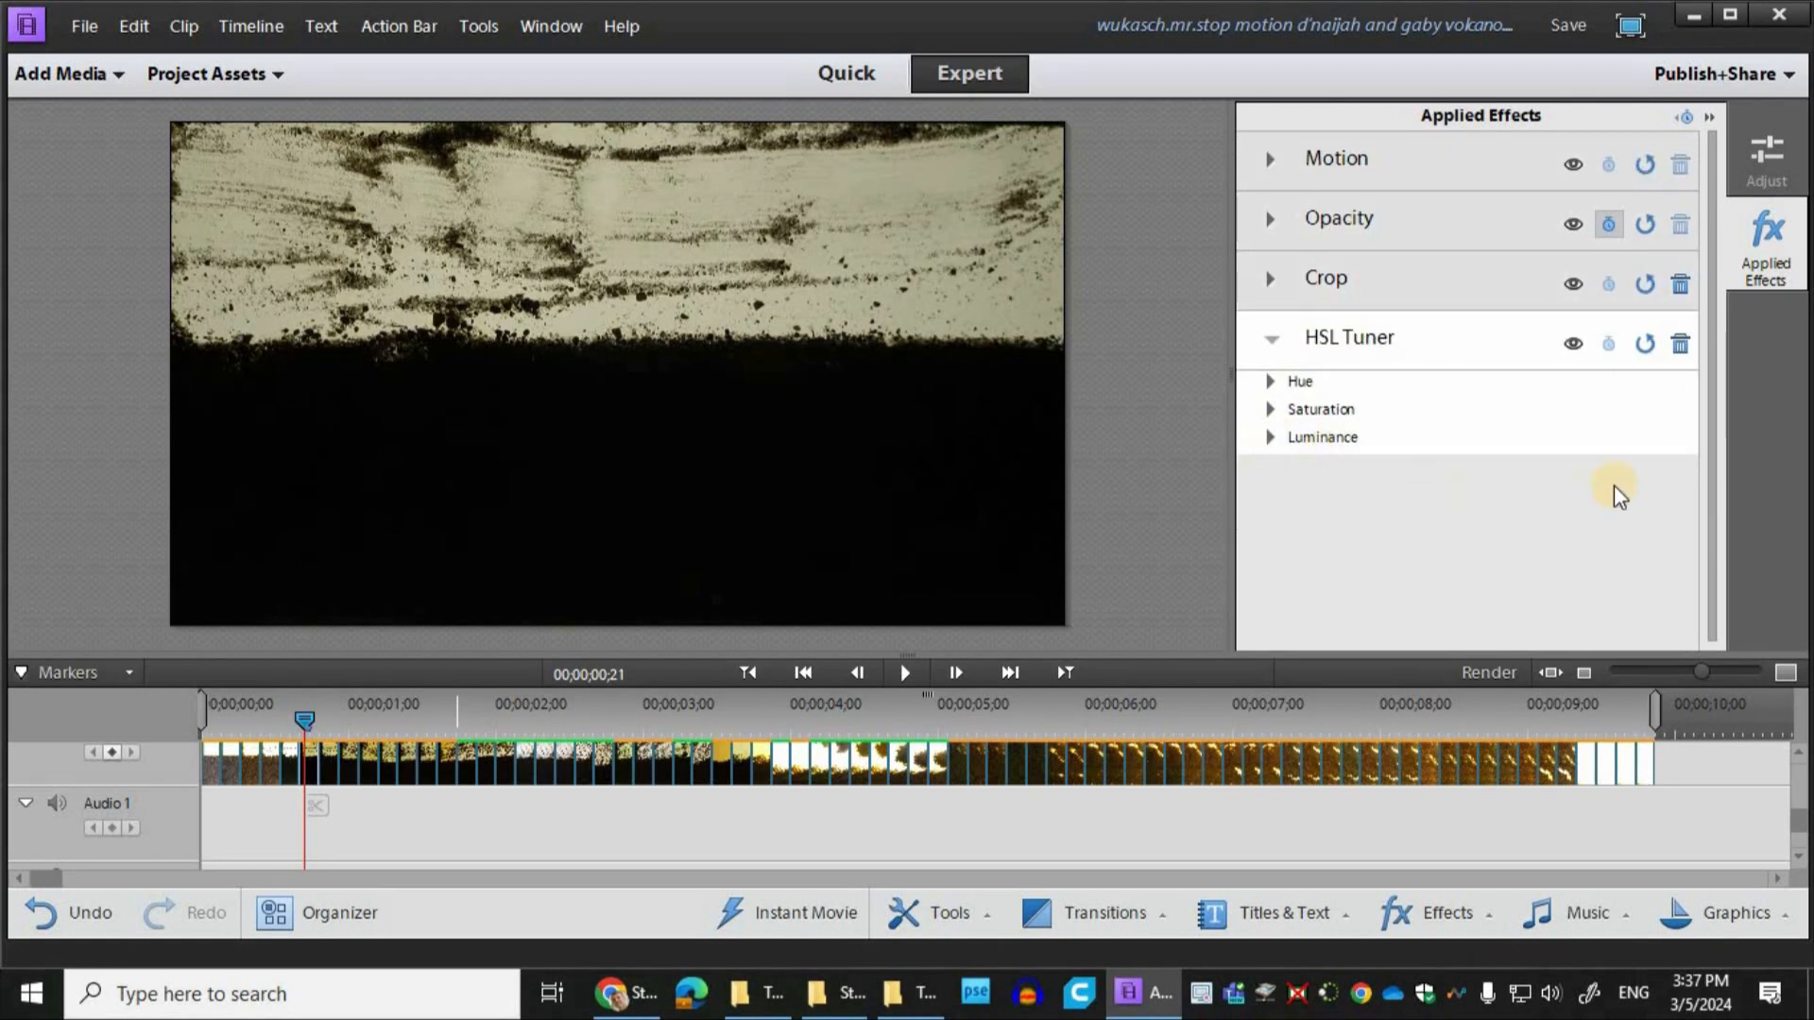
scroll(1490, 388, "down", 3)
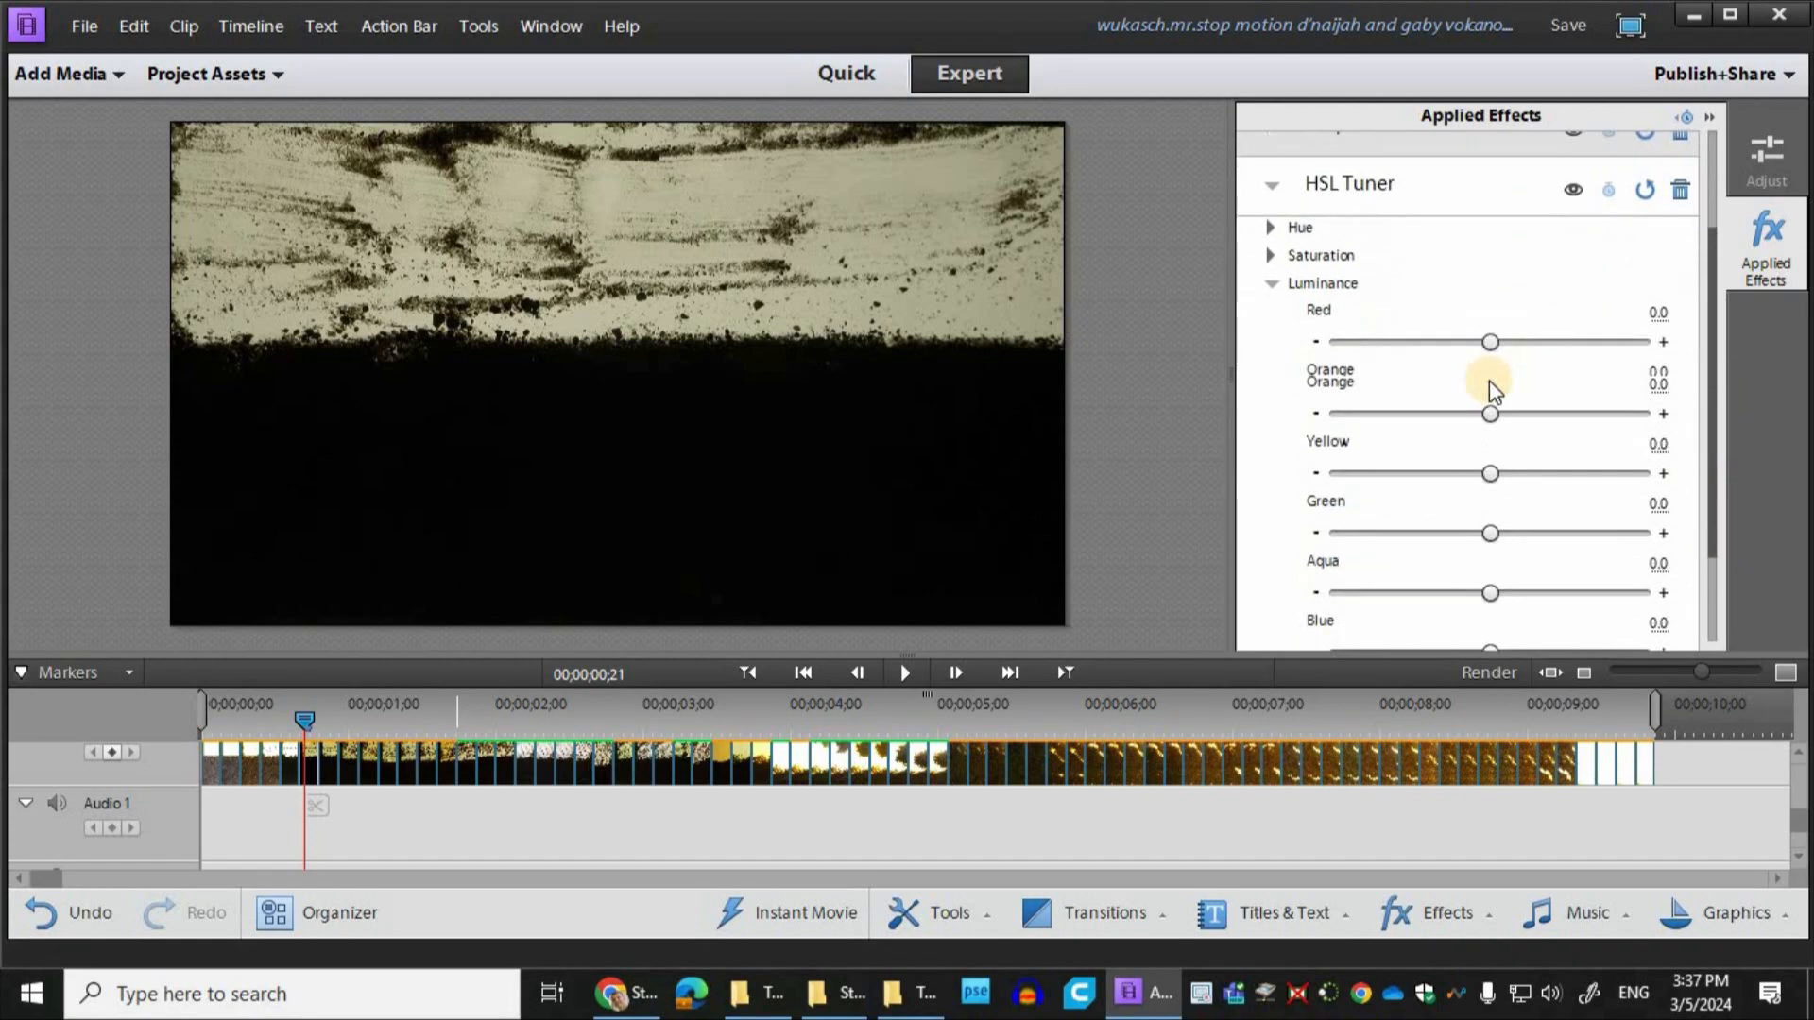
left_click_drag(1491, 386, 1575, 389)
left_click(1486, 672)
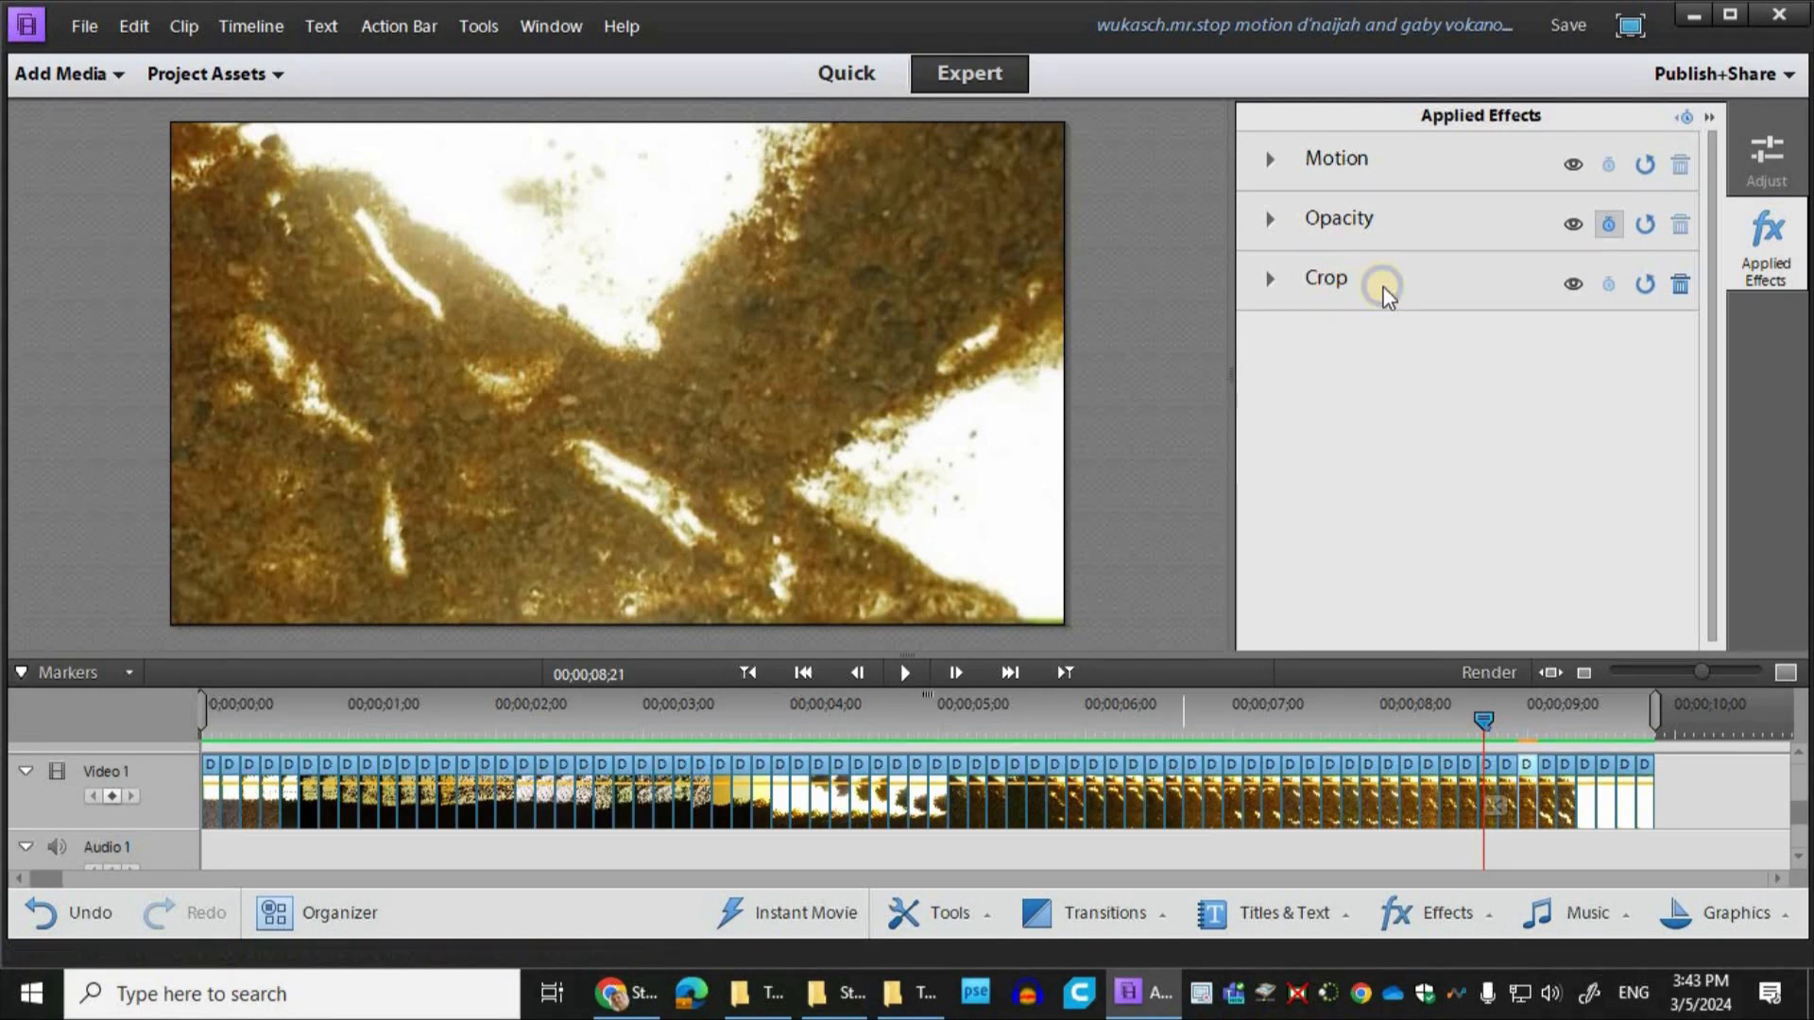
right_click(1340, 286)
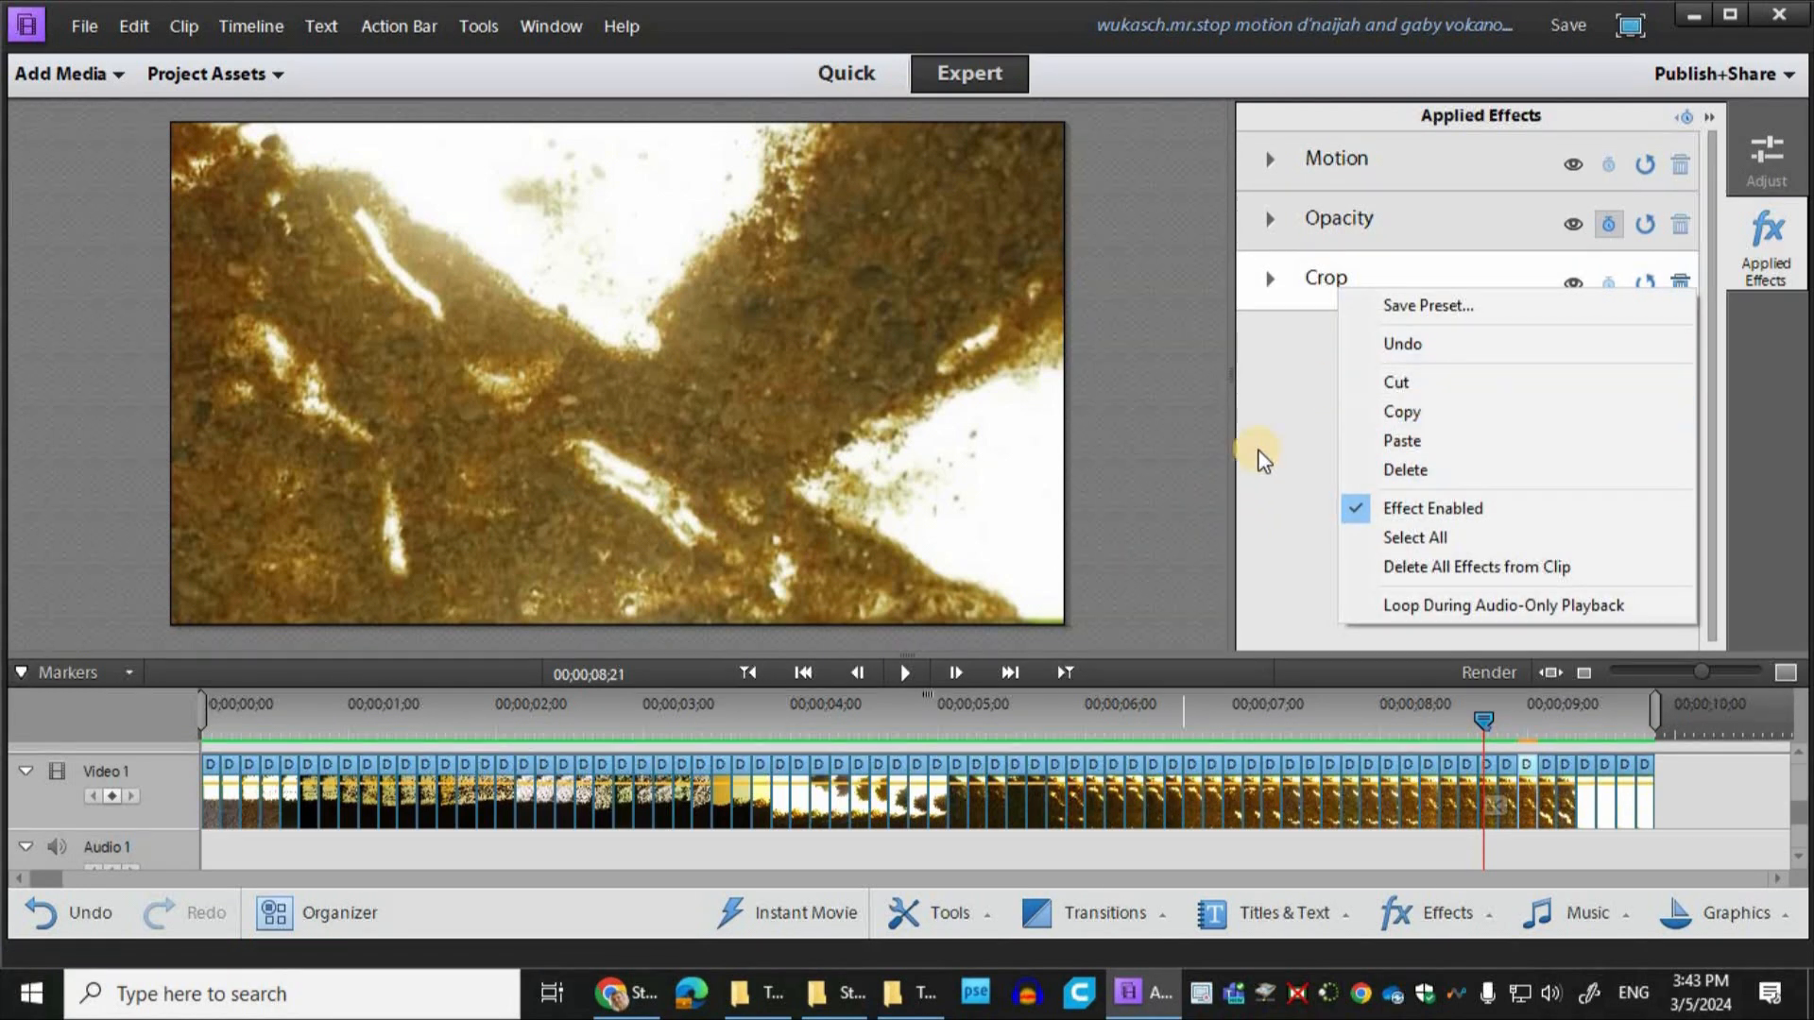
left_click(1338, 510)
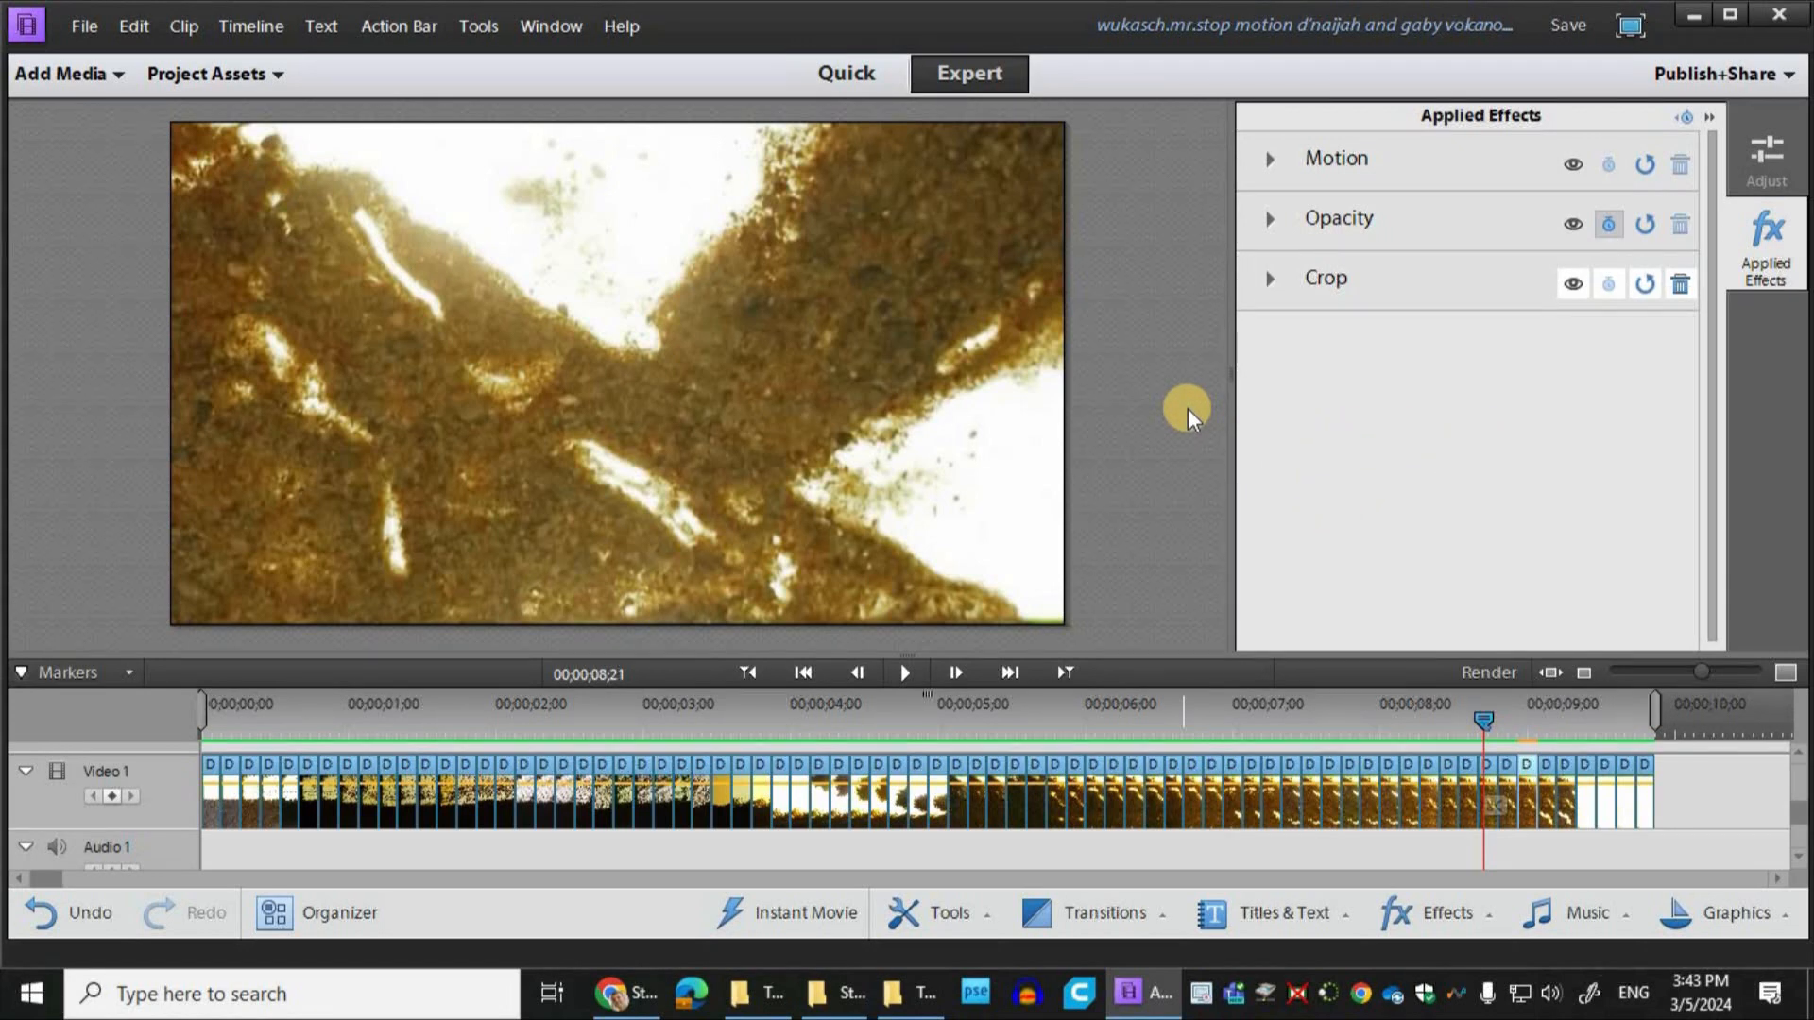
Step: Set up an export to Computer in MPEG format with the HDTV 1080p 29.97 High Quality preset
left_click(1763, 244)
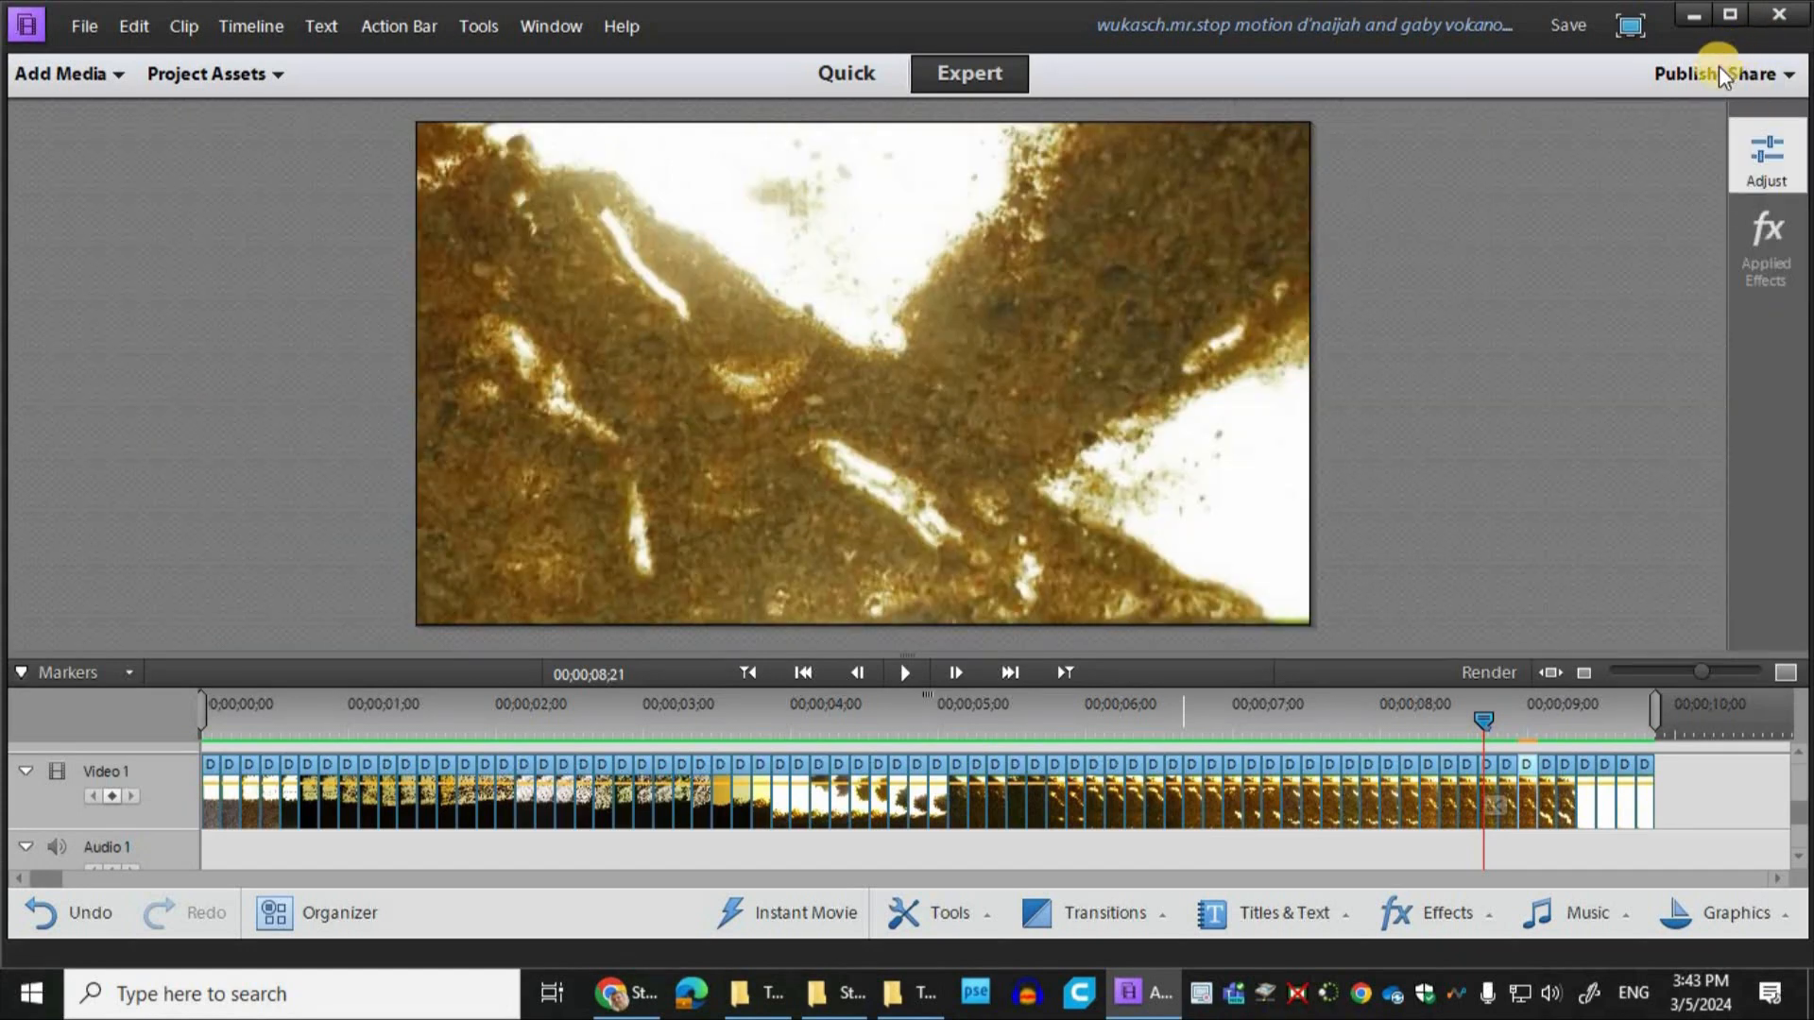
left_click(1720, 73)
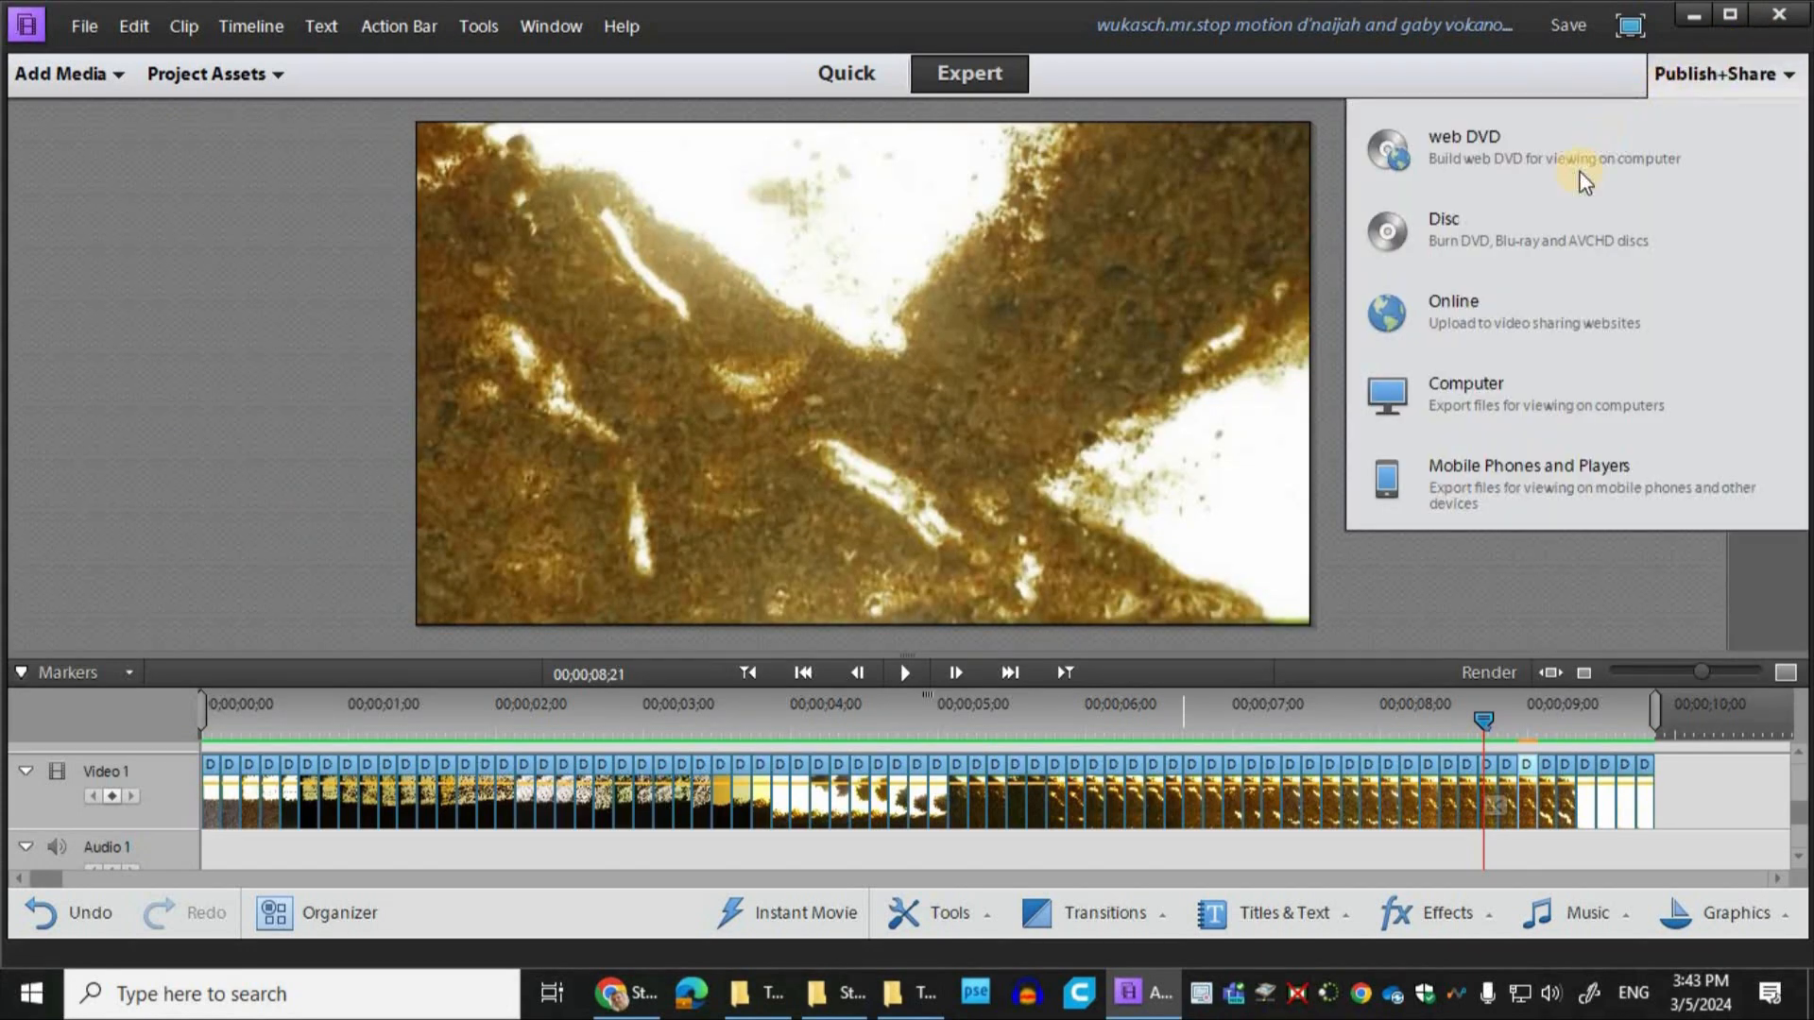
left_click(1483, 404)
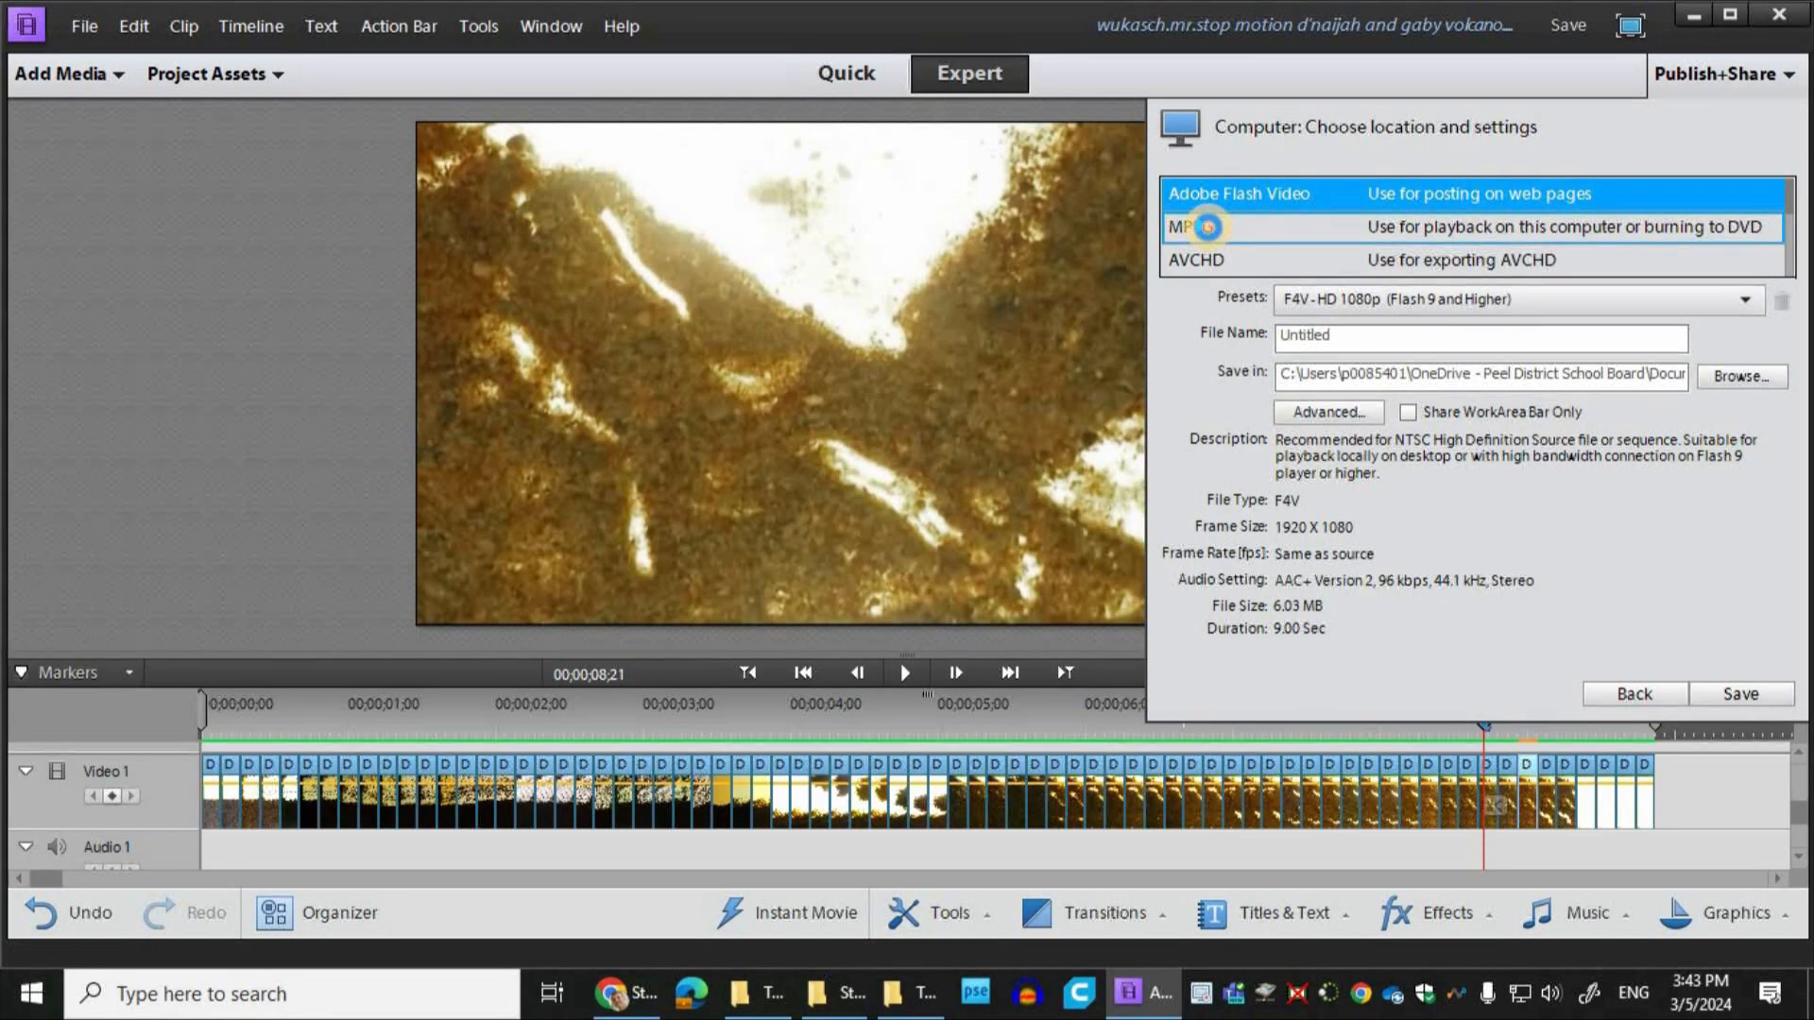
left_click(1210, 229)
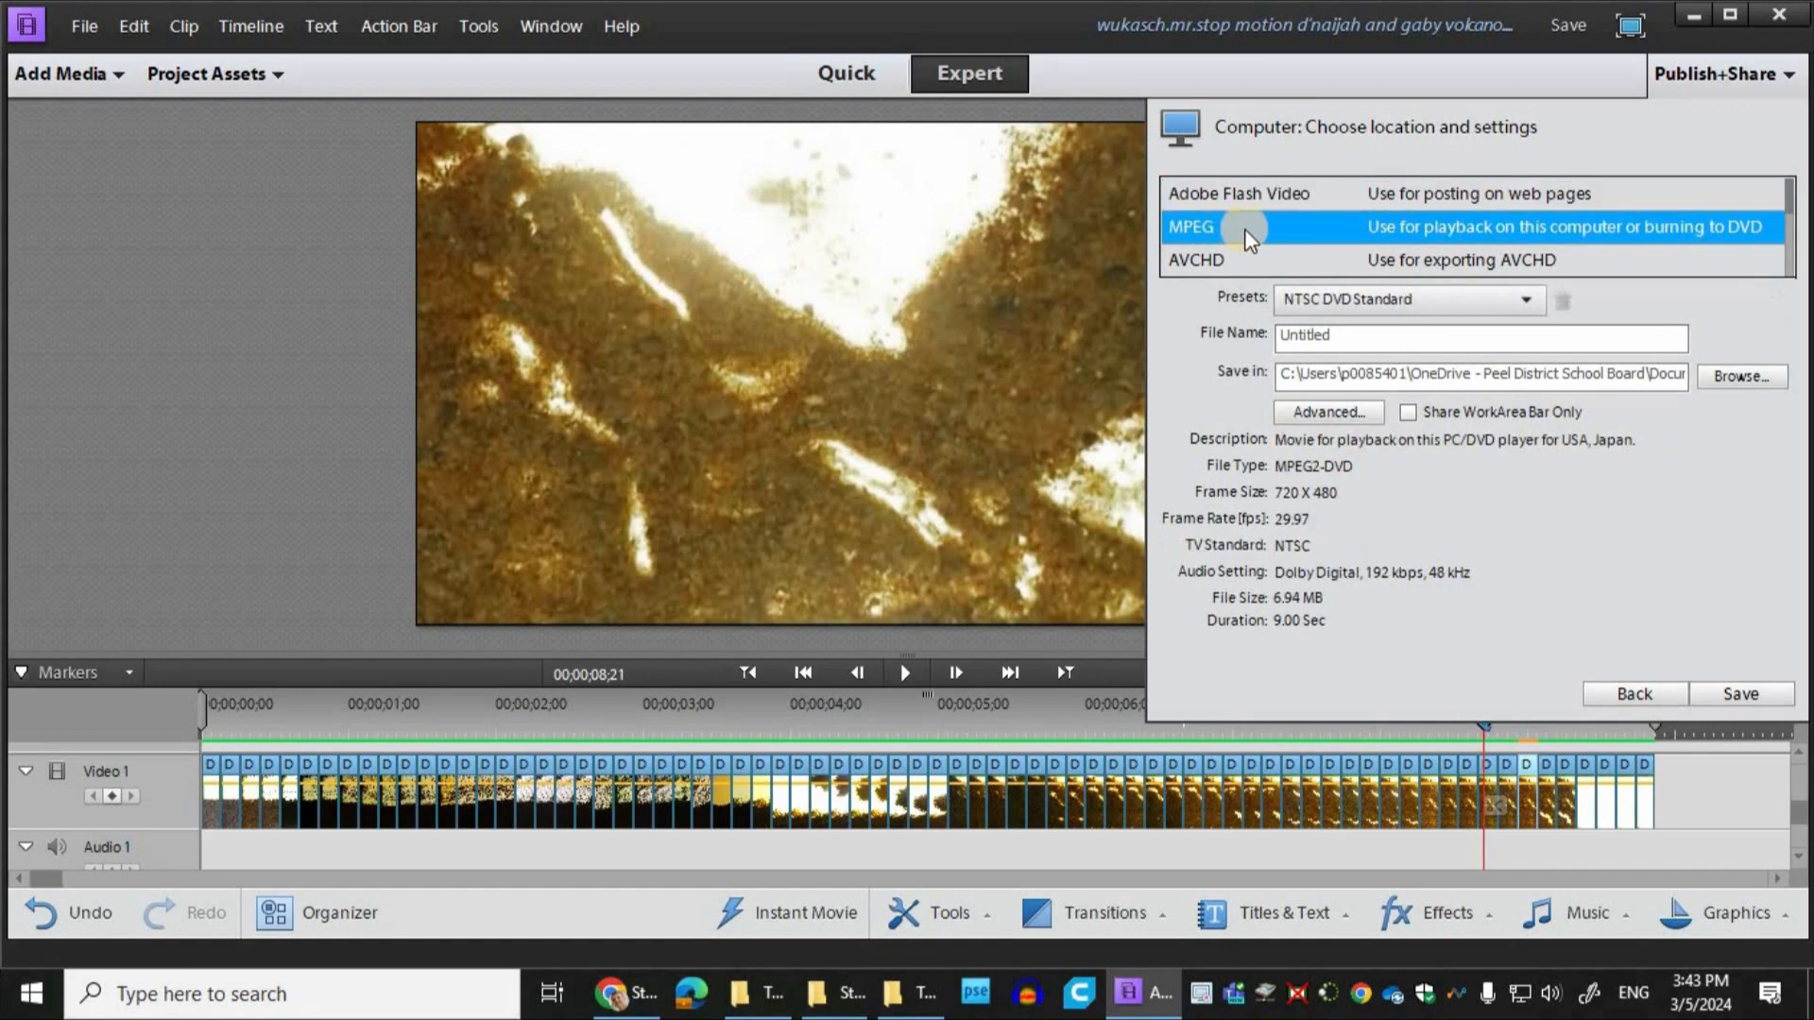
left_click(1382, 302)
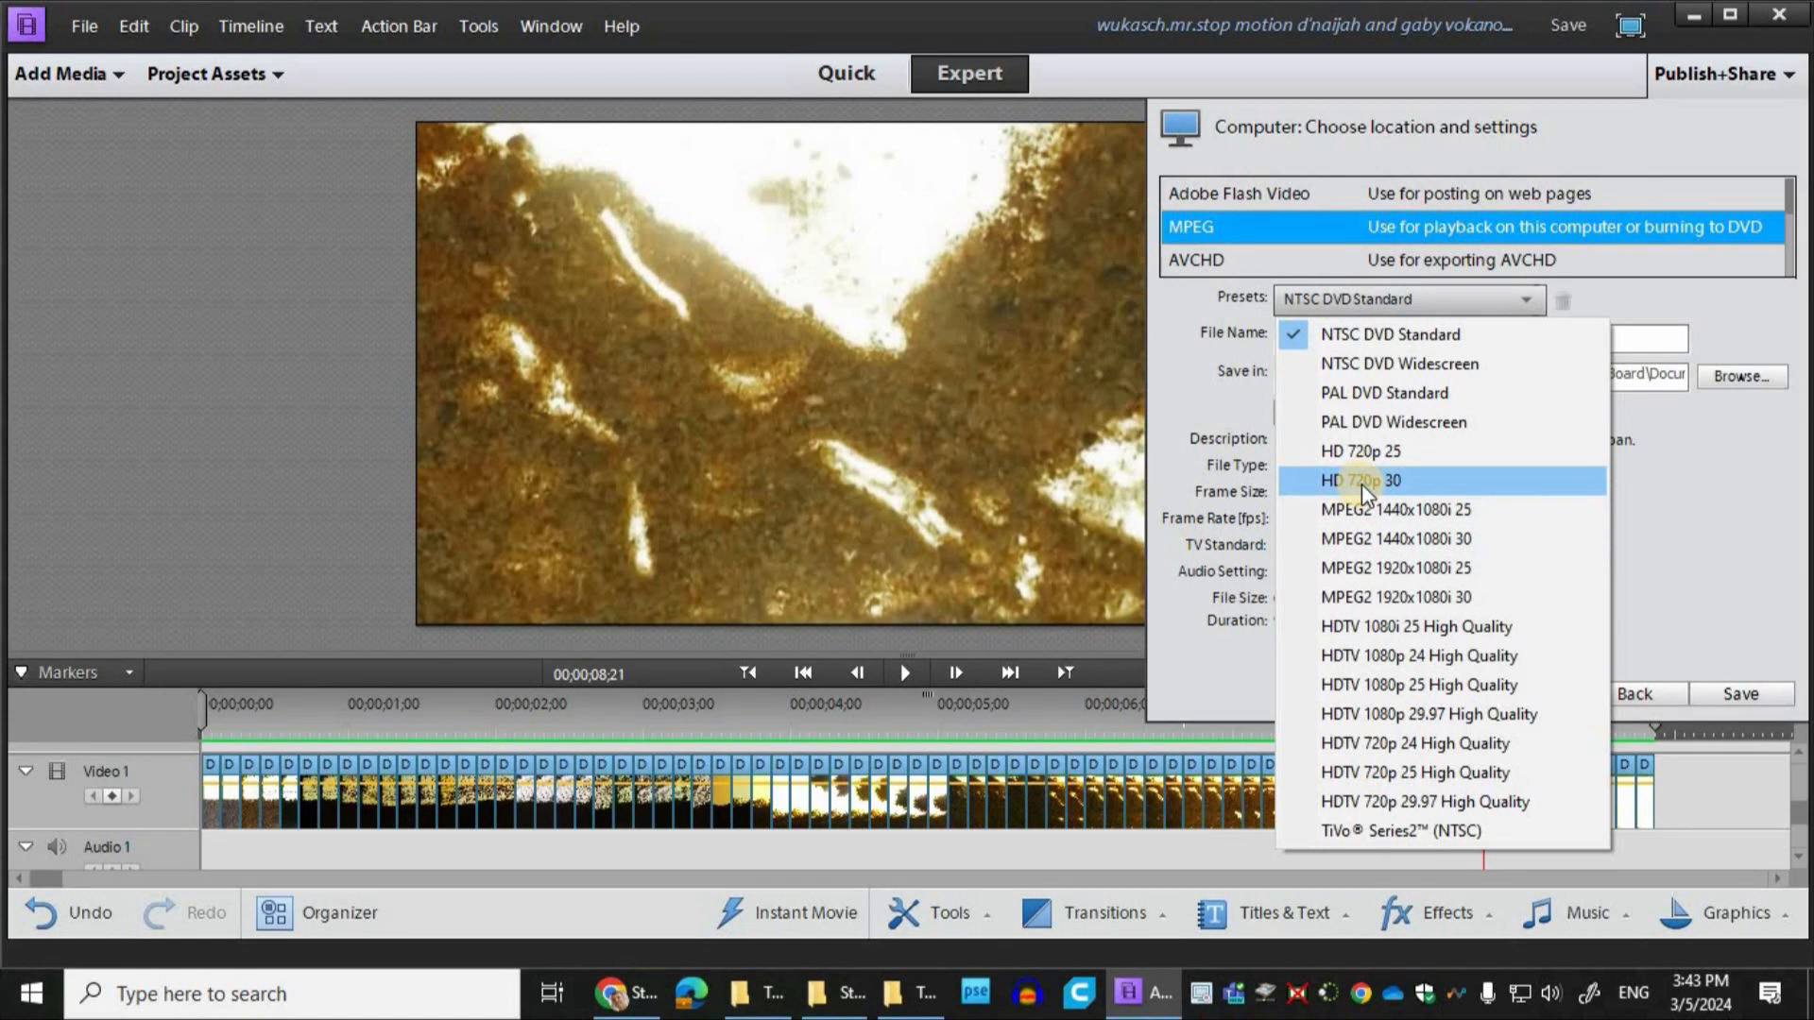
left_click(1440, 713)
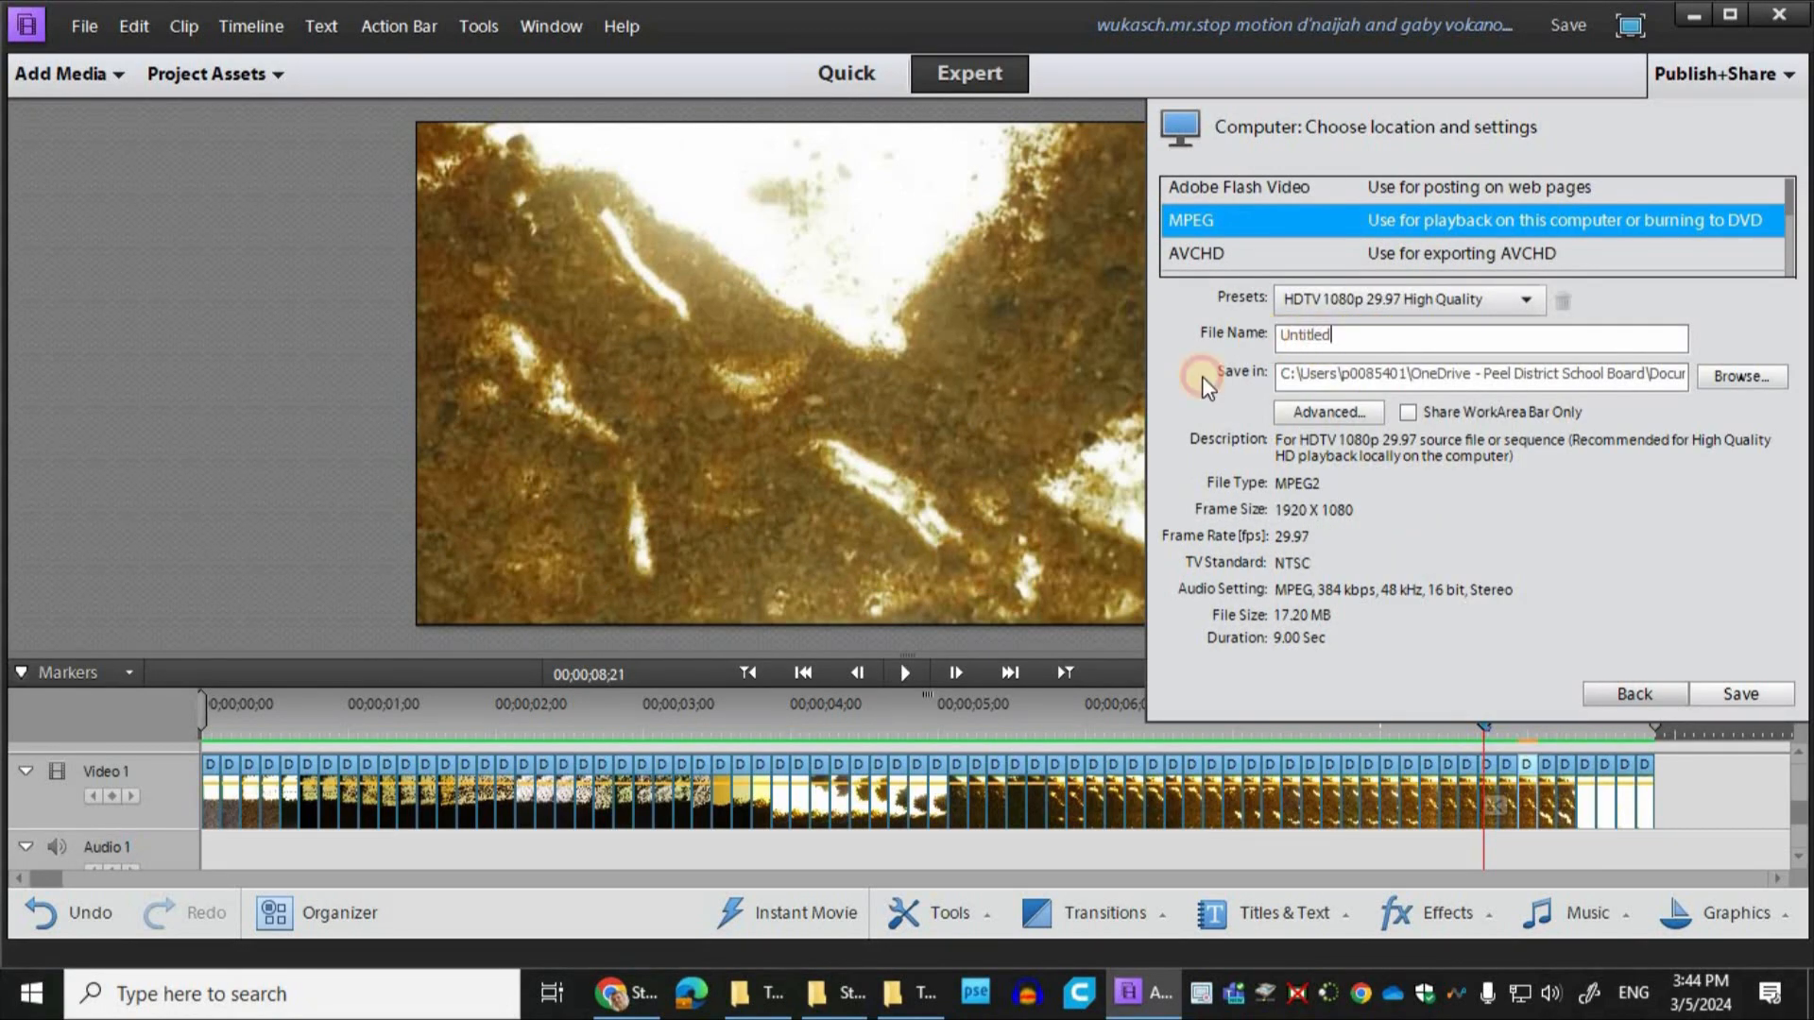
Step: Name the export file with the teacher's name followed by "student volcano"
left_click_drag(1203, 377, 1065, 435)
type("wu")
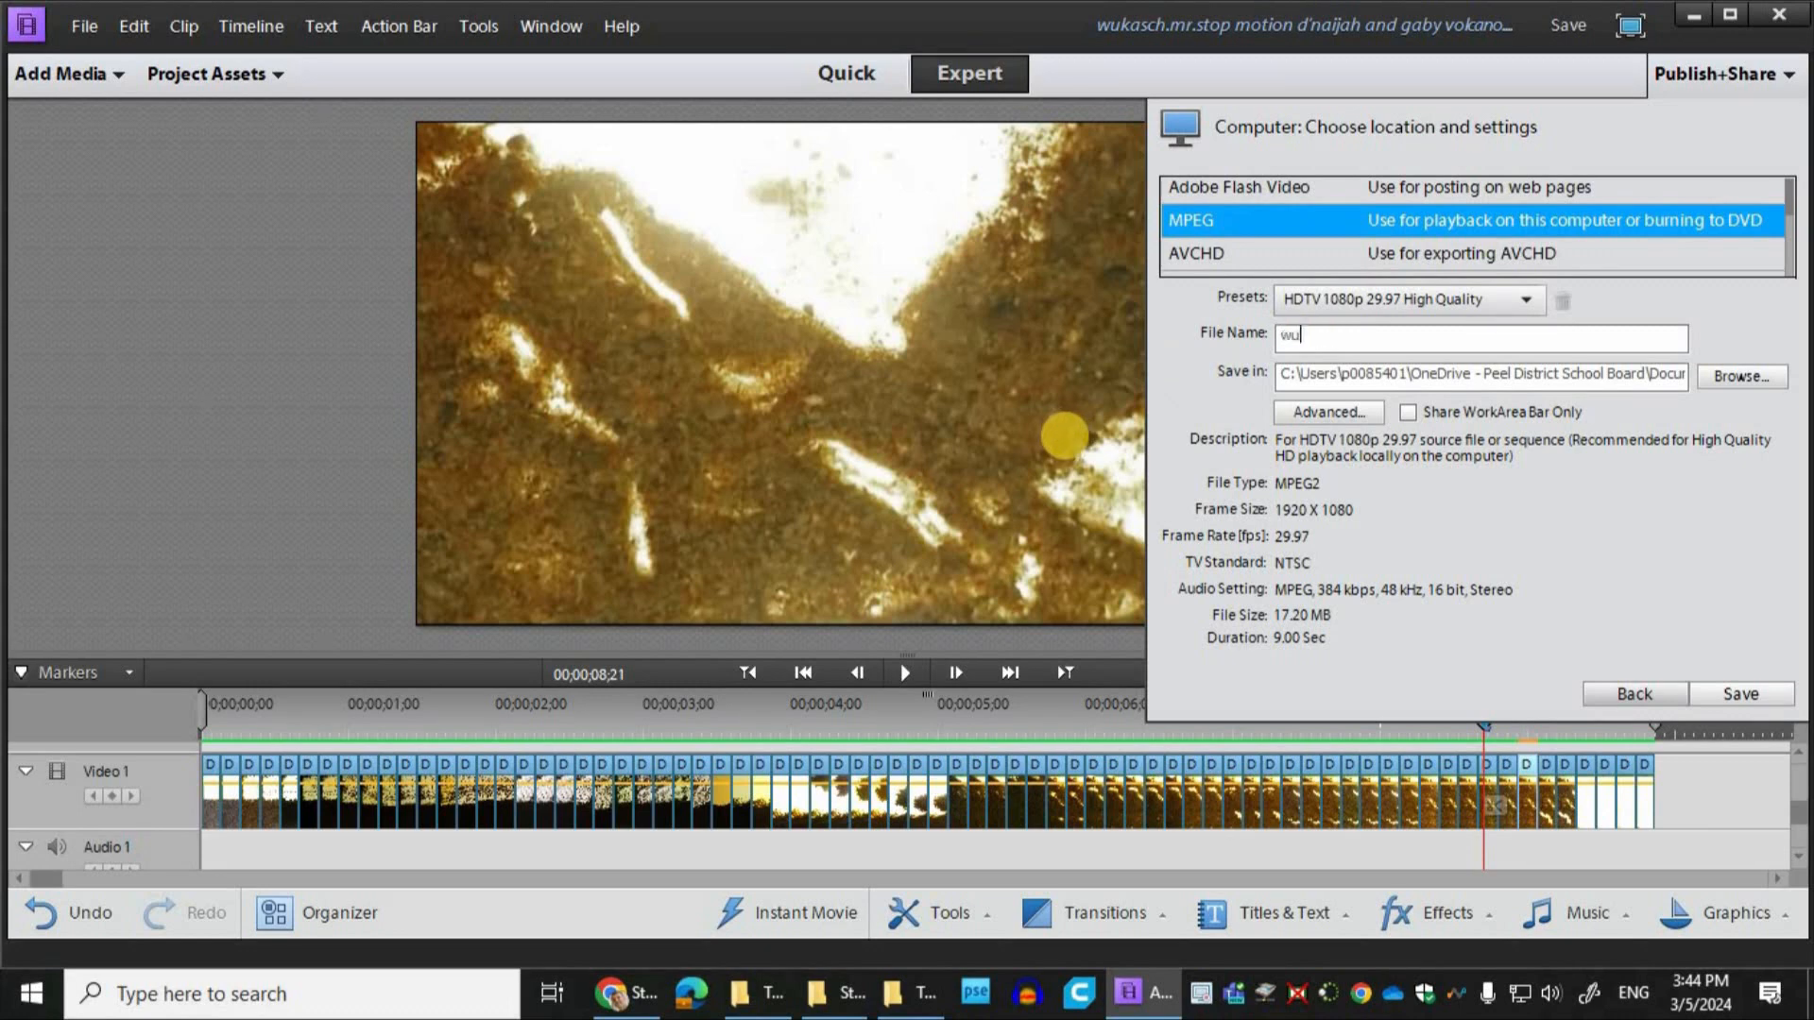
type("kasch.mr.")
type("student volcano")
Step: Set the export's save location to the S:\IN\#Media Art_IN_\B\Stop Motion folder
left_click(1765, 382)
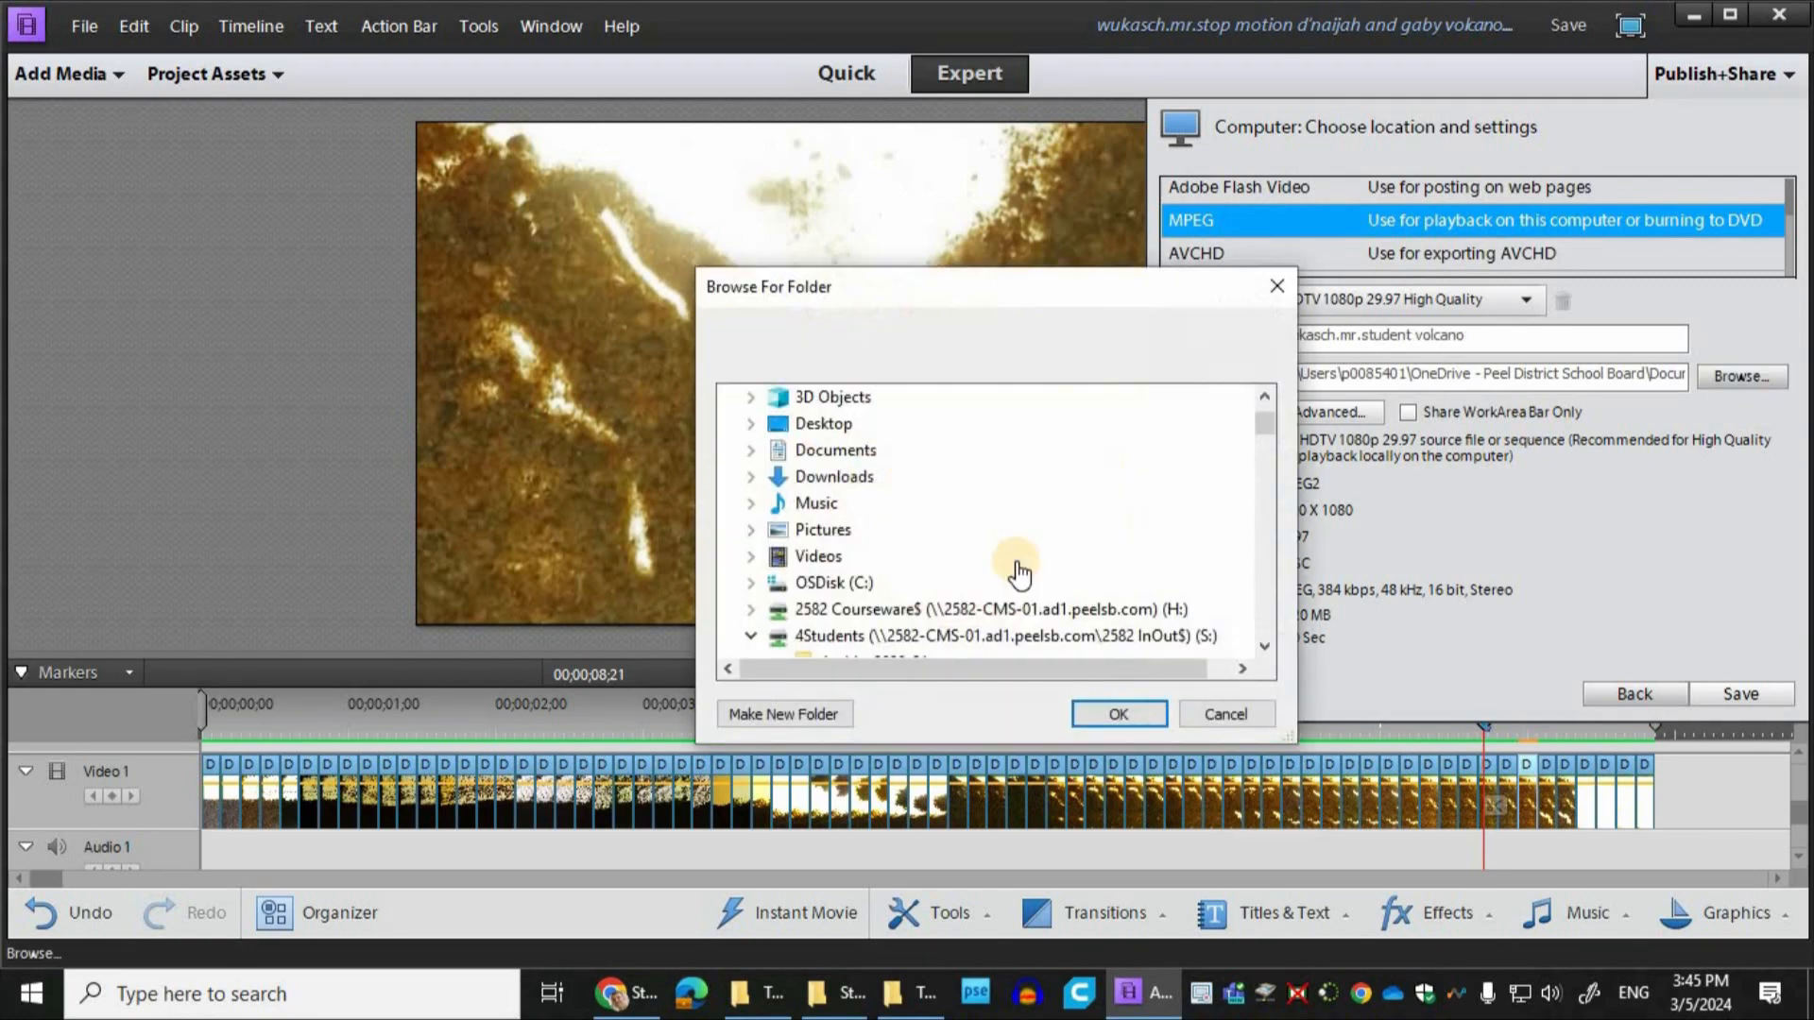
left_click(813, 635)
left_click(838, 626)
left_click(862, 430)
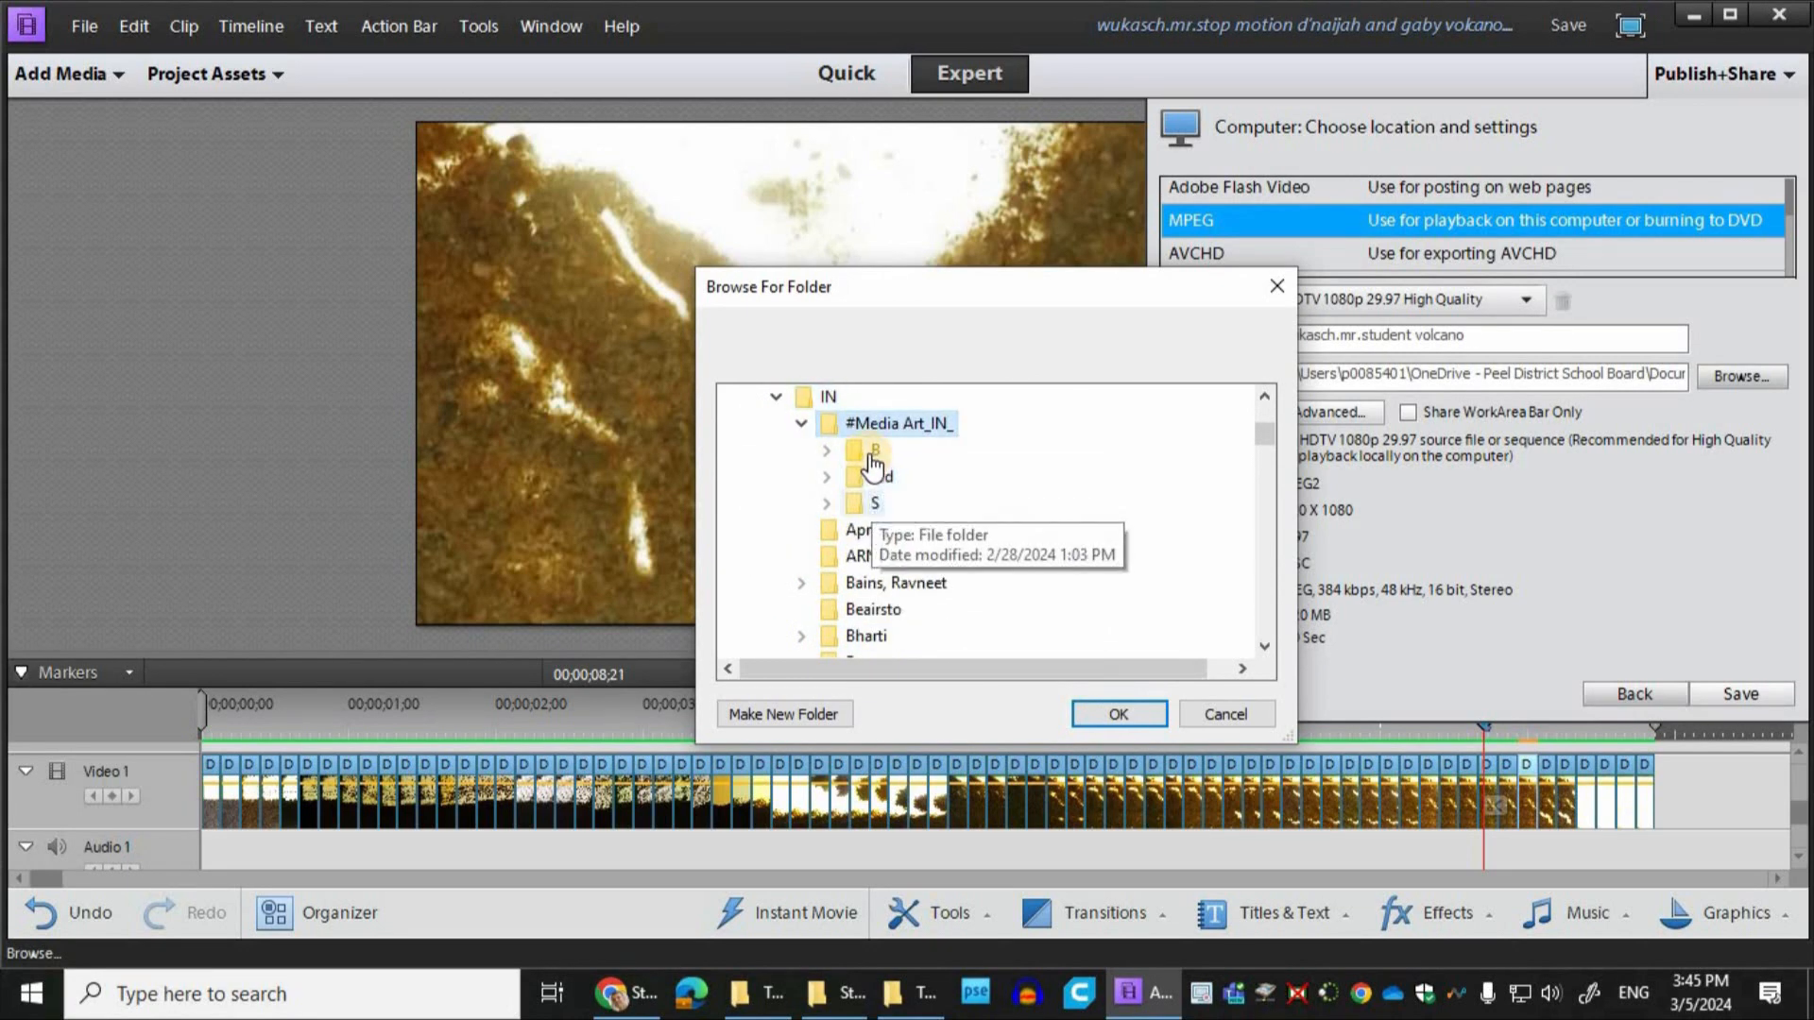
left_click(871, 452)
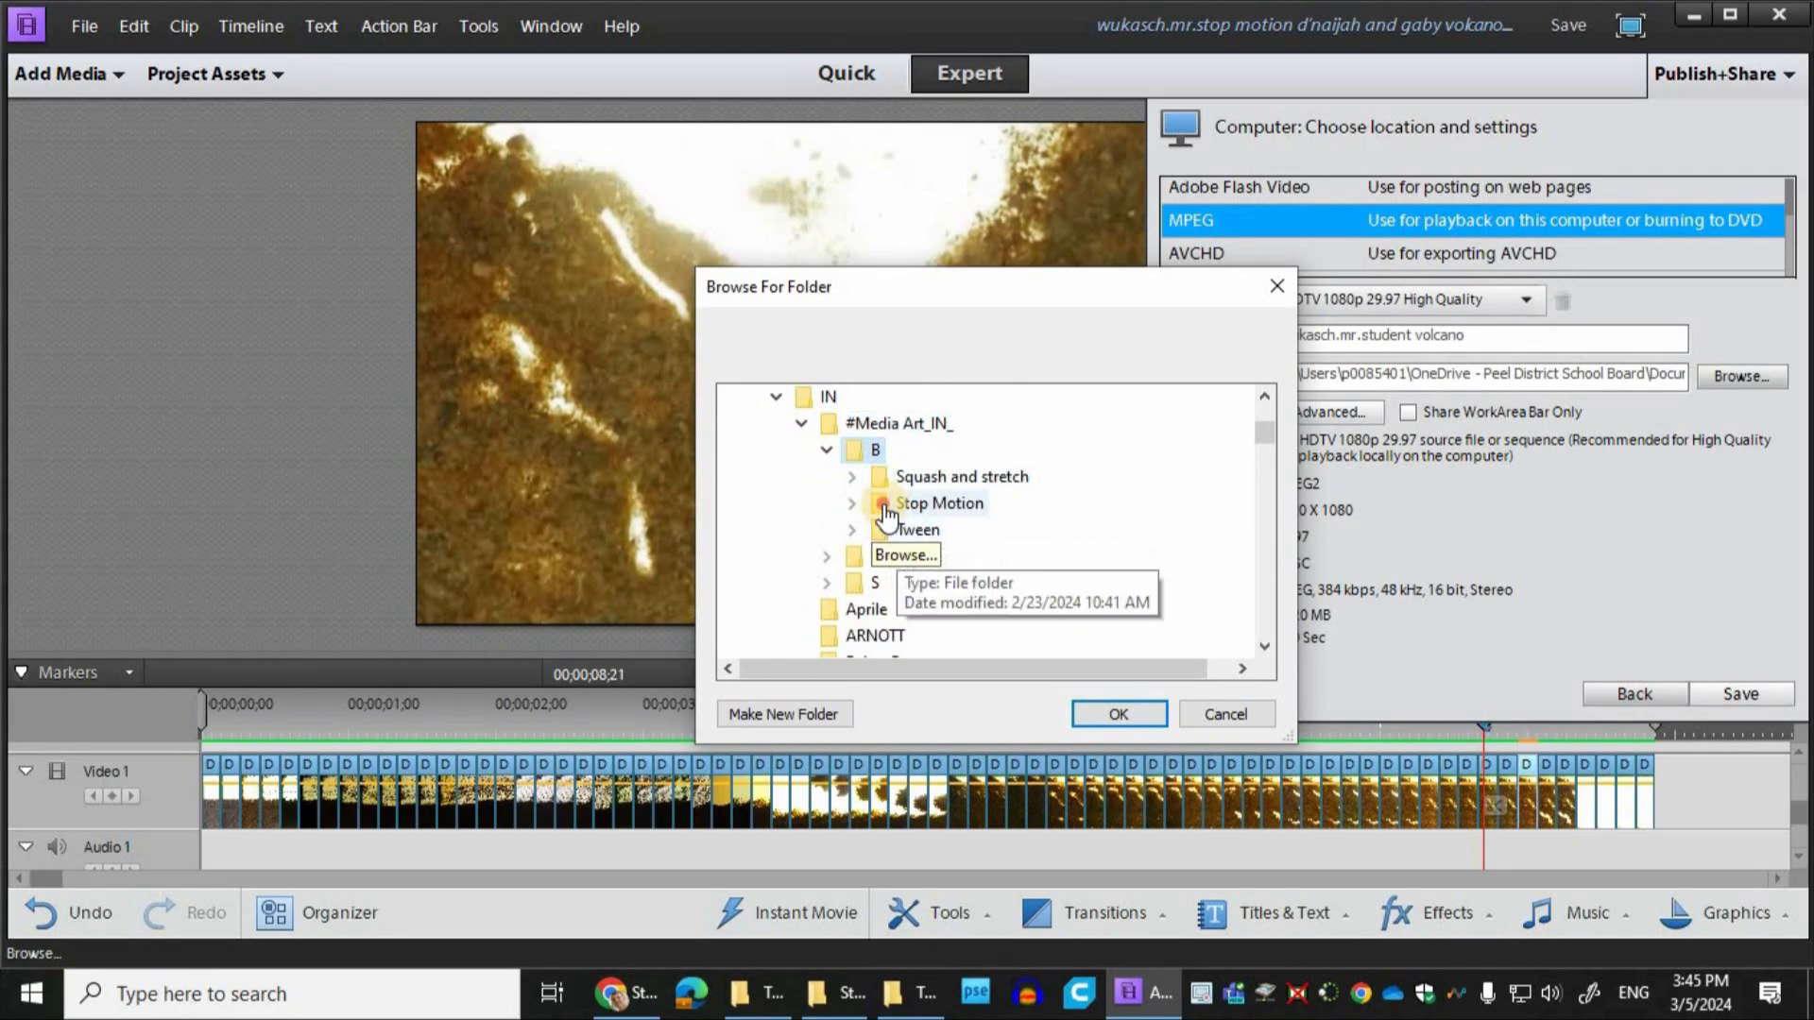
left_click(886, 510)
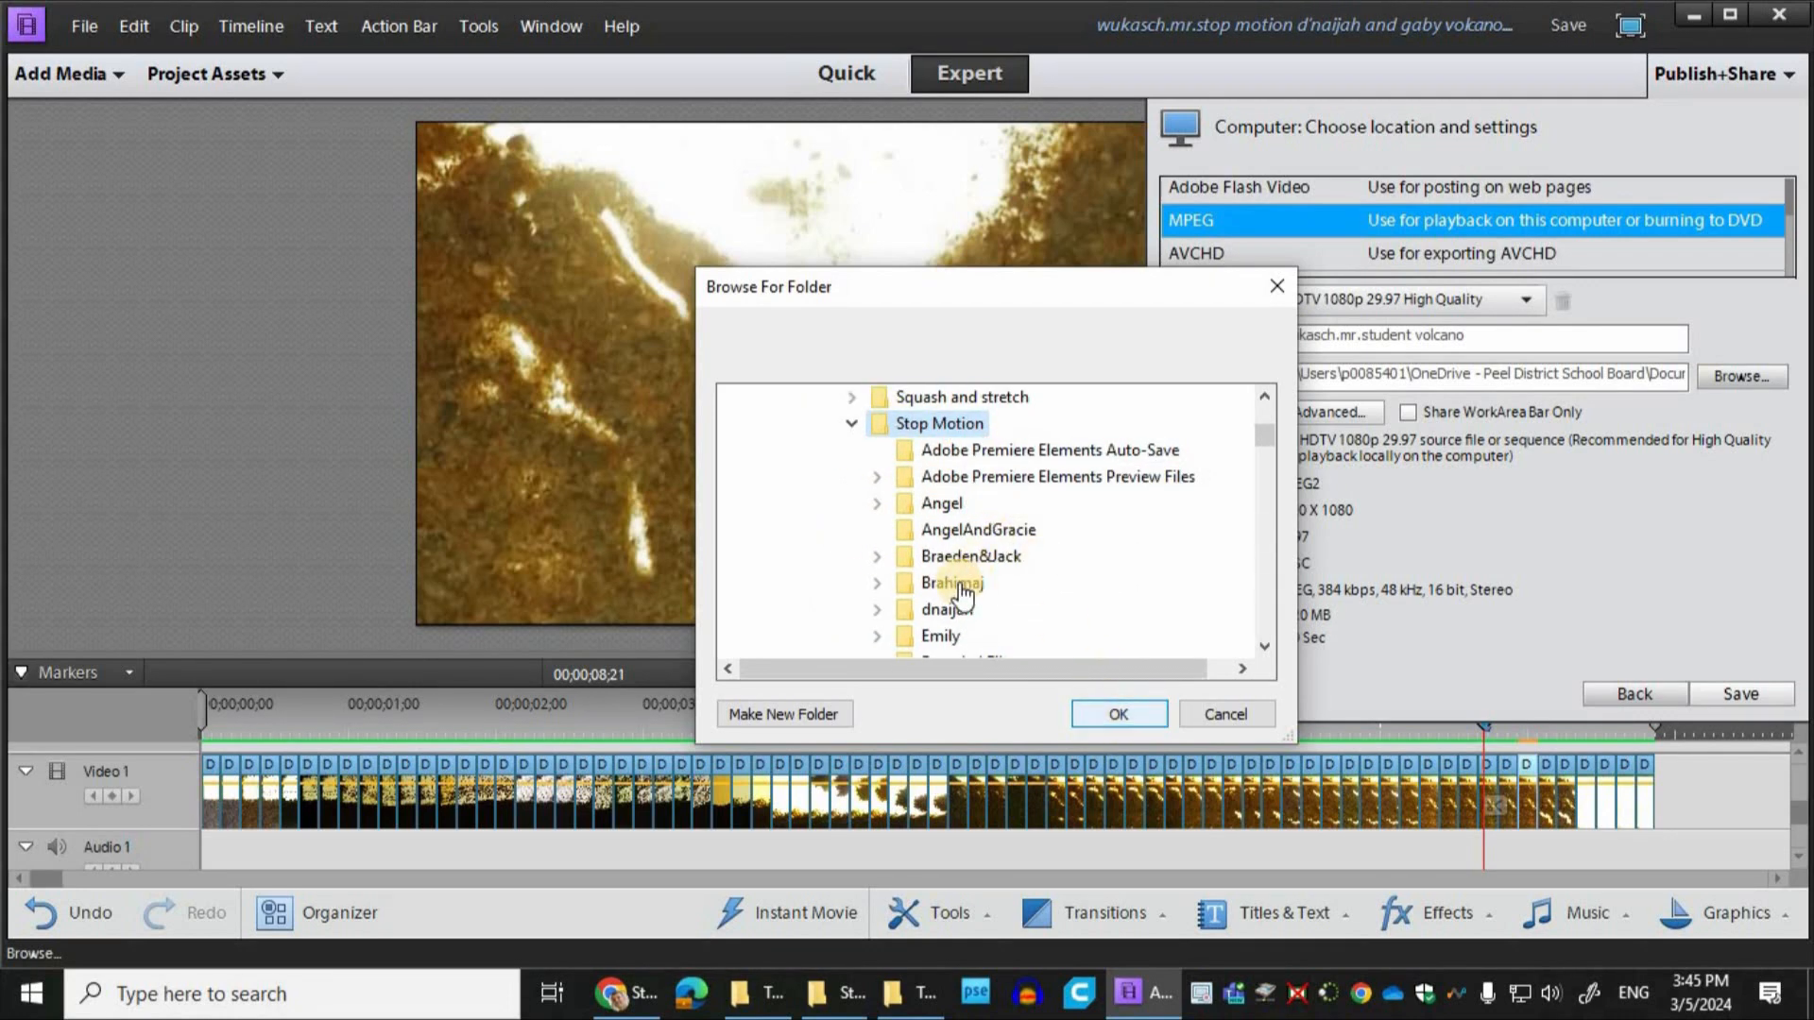
left_click(1122, 710)
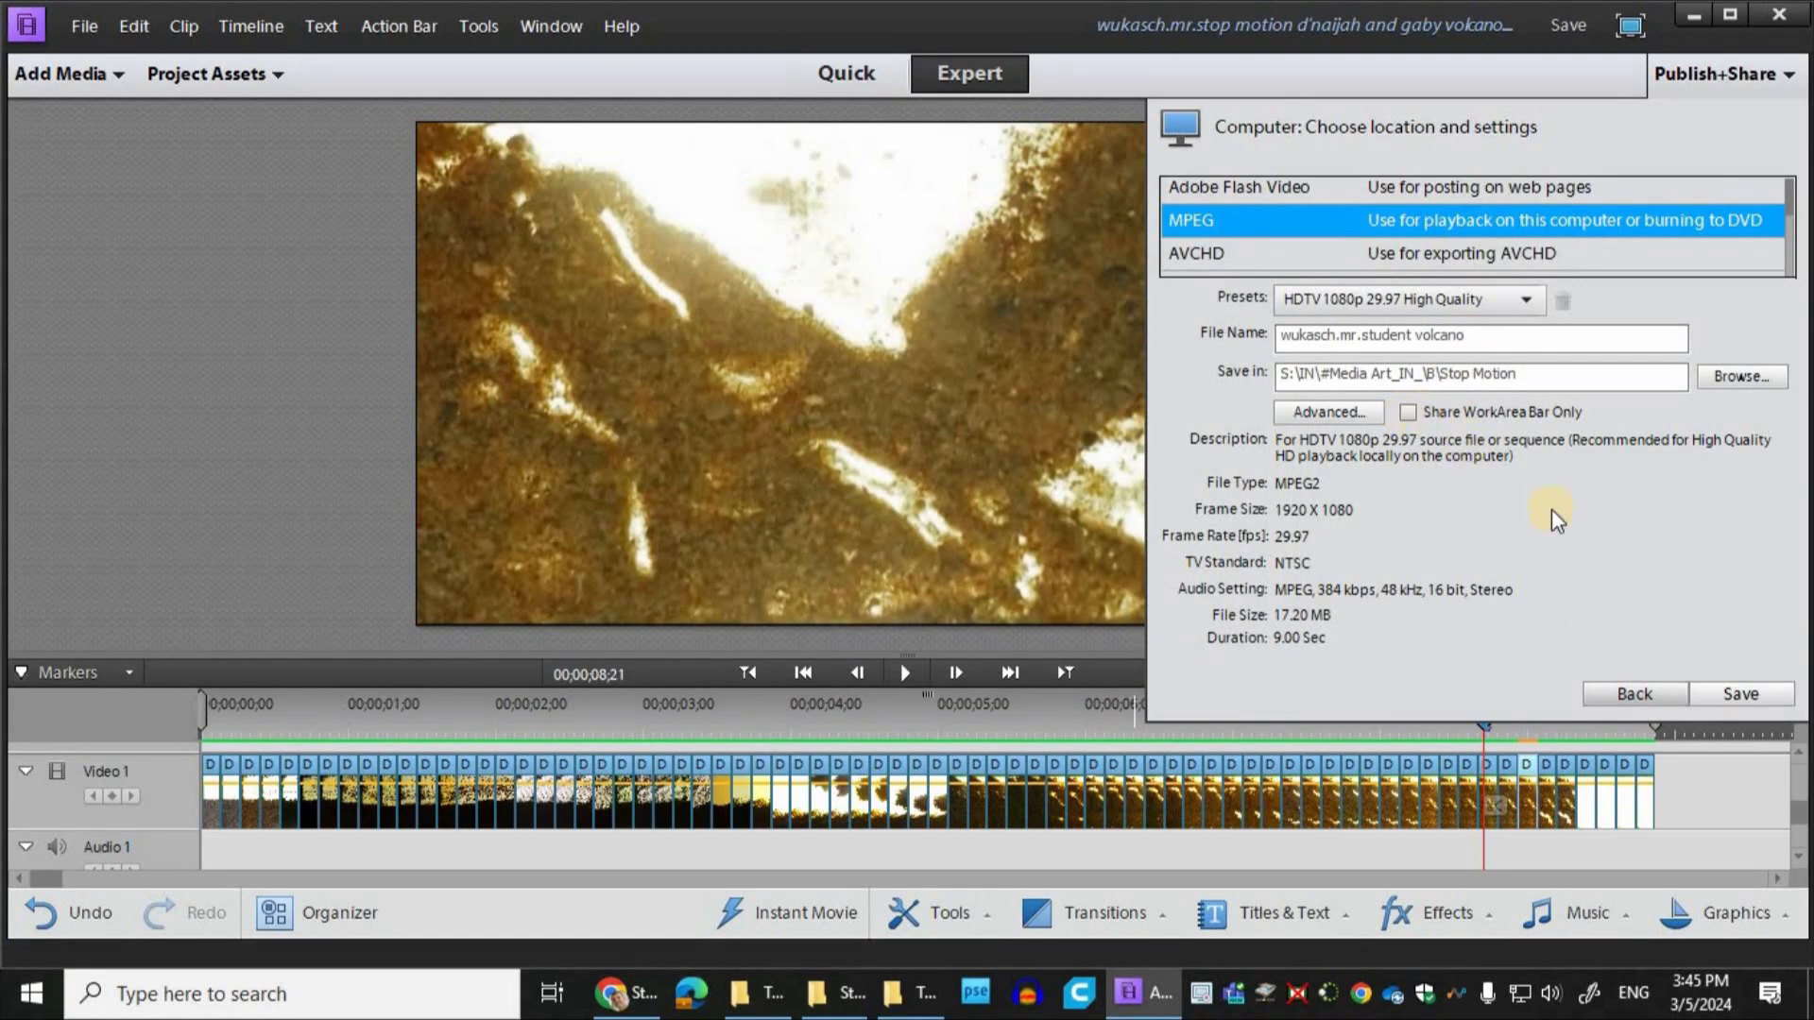
Step: Set the work area's end at the end of the last photo and limit the Computer export to Share WorkArea Bar Only
left_click_drag(1653, 728, 1262, 722)
left_click_drag(1488, 771, 1653, 716)
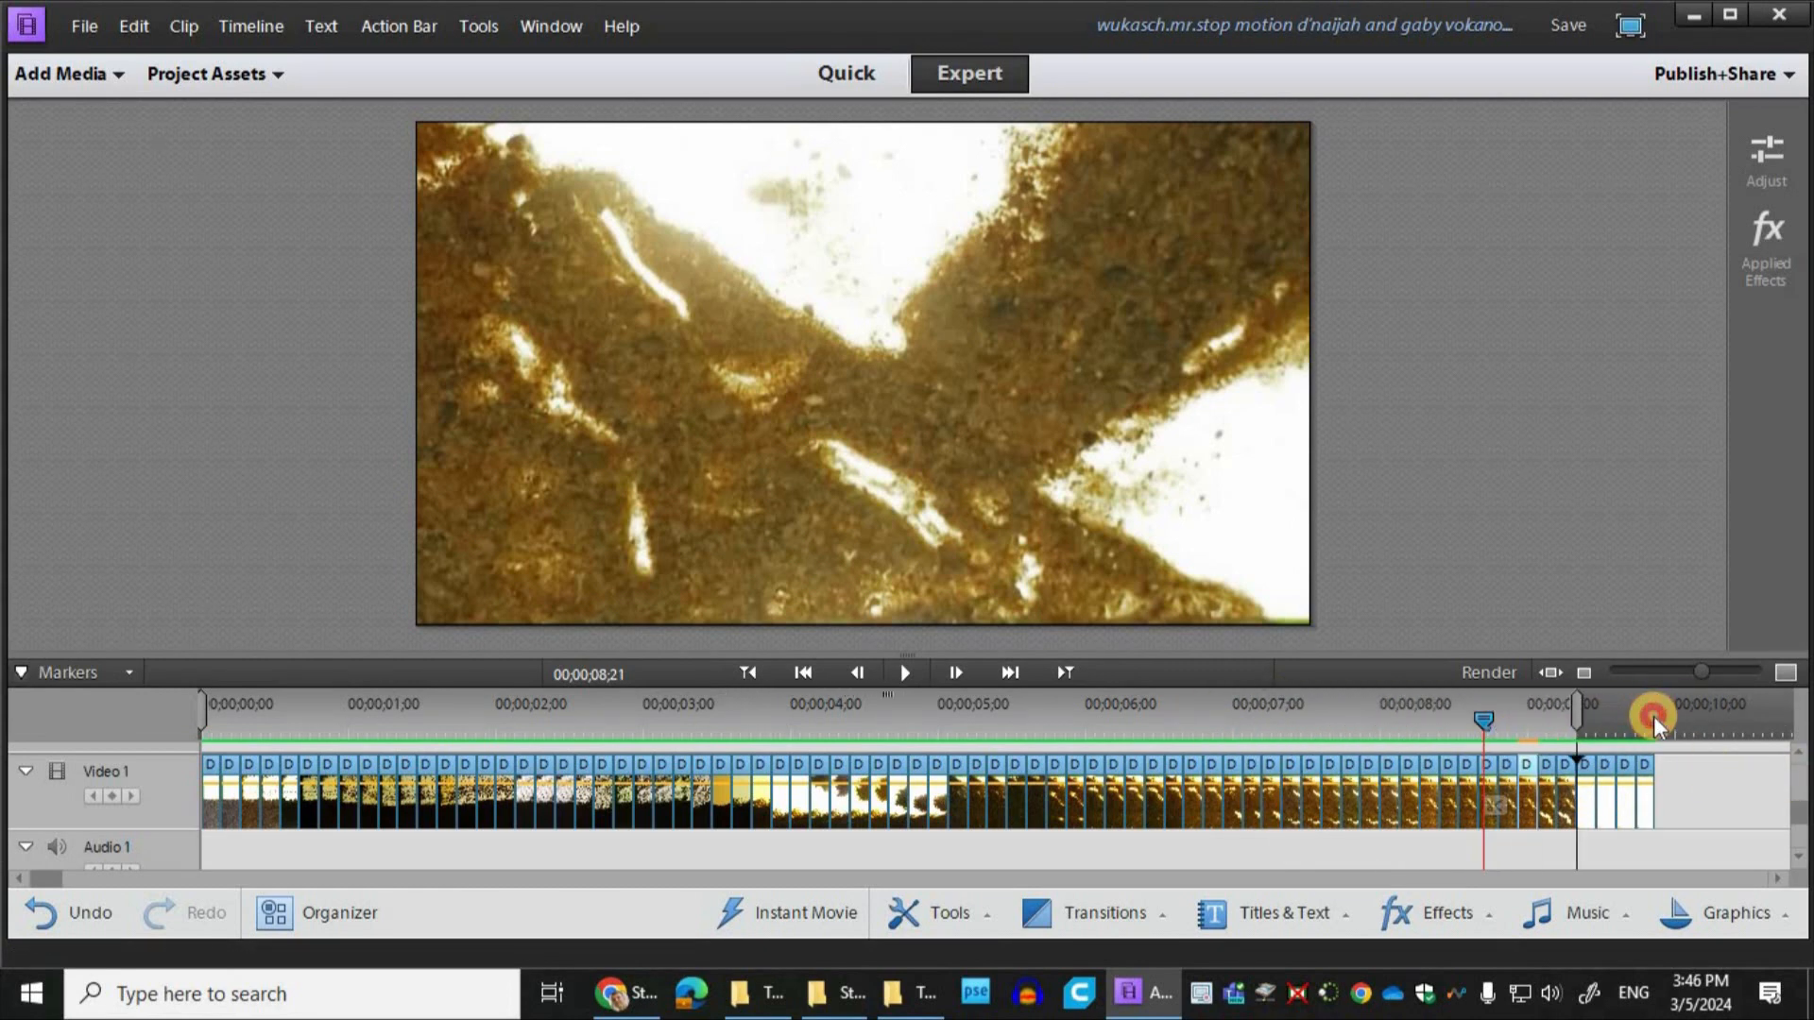
left_click(1715, 73)
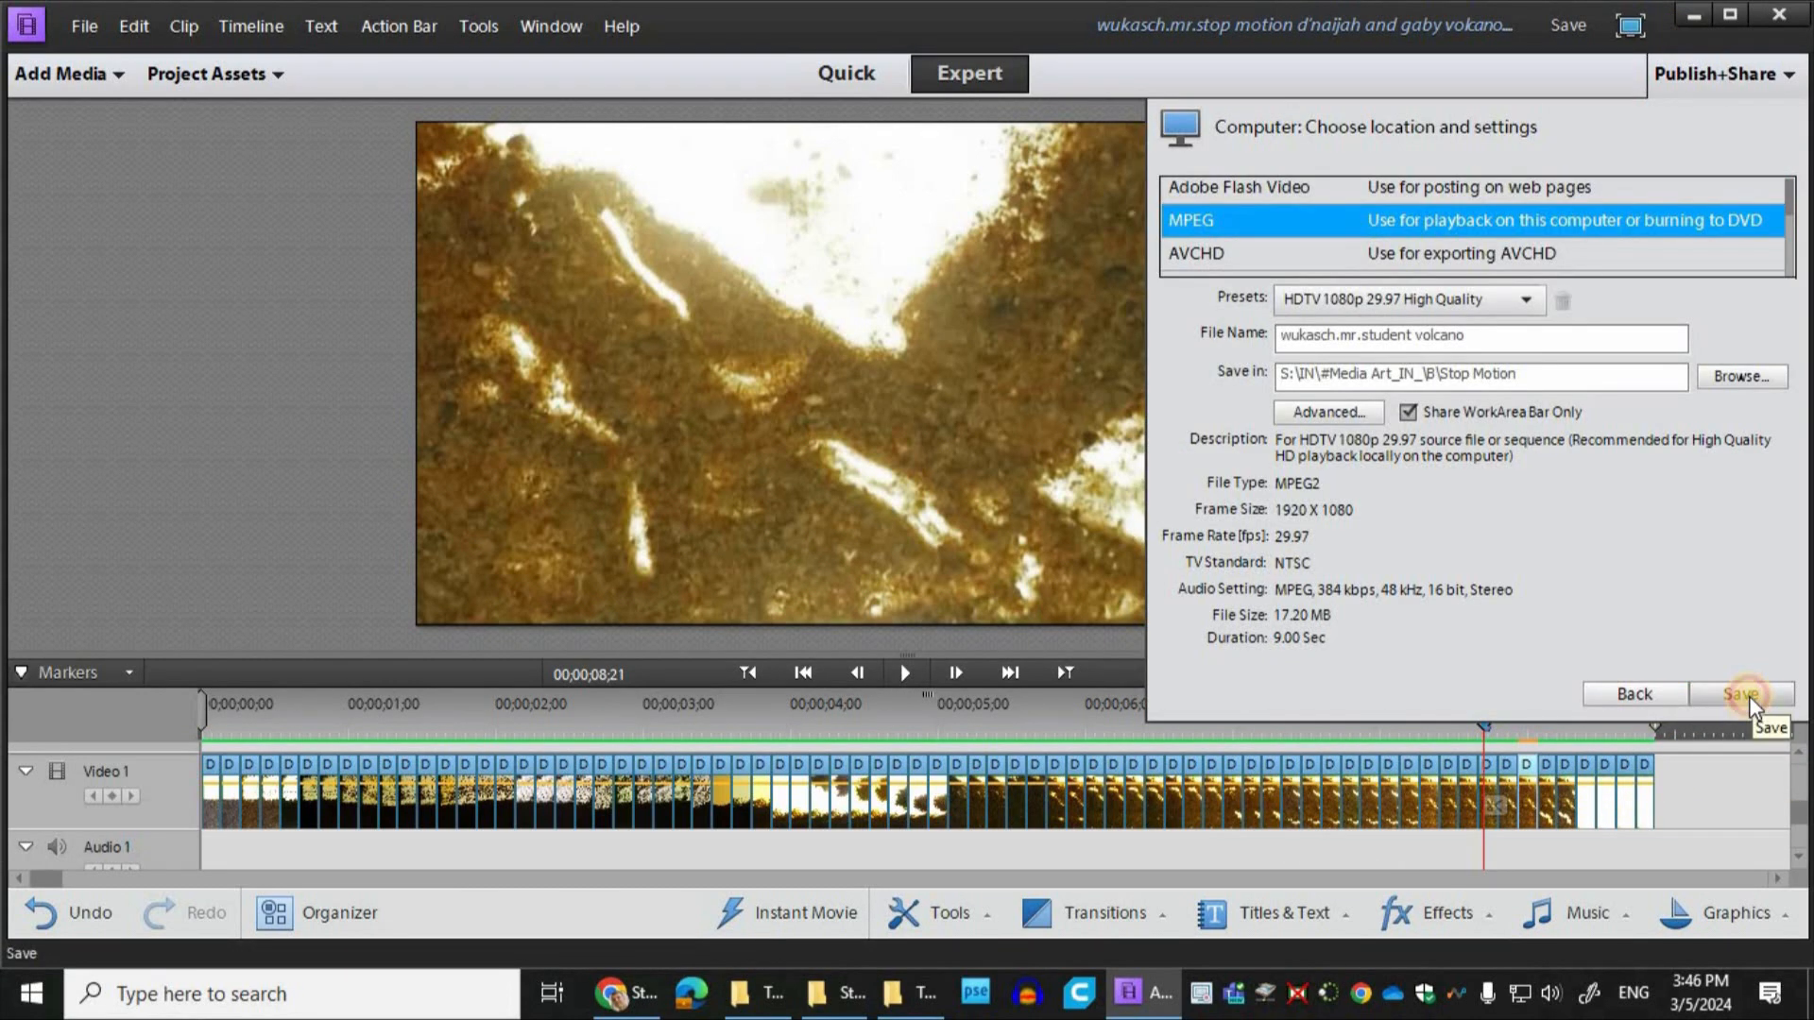